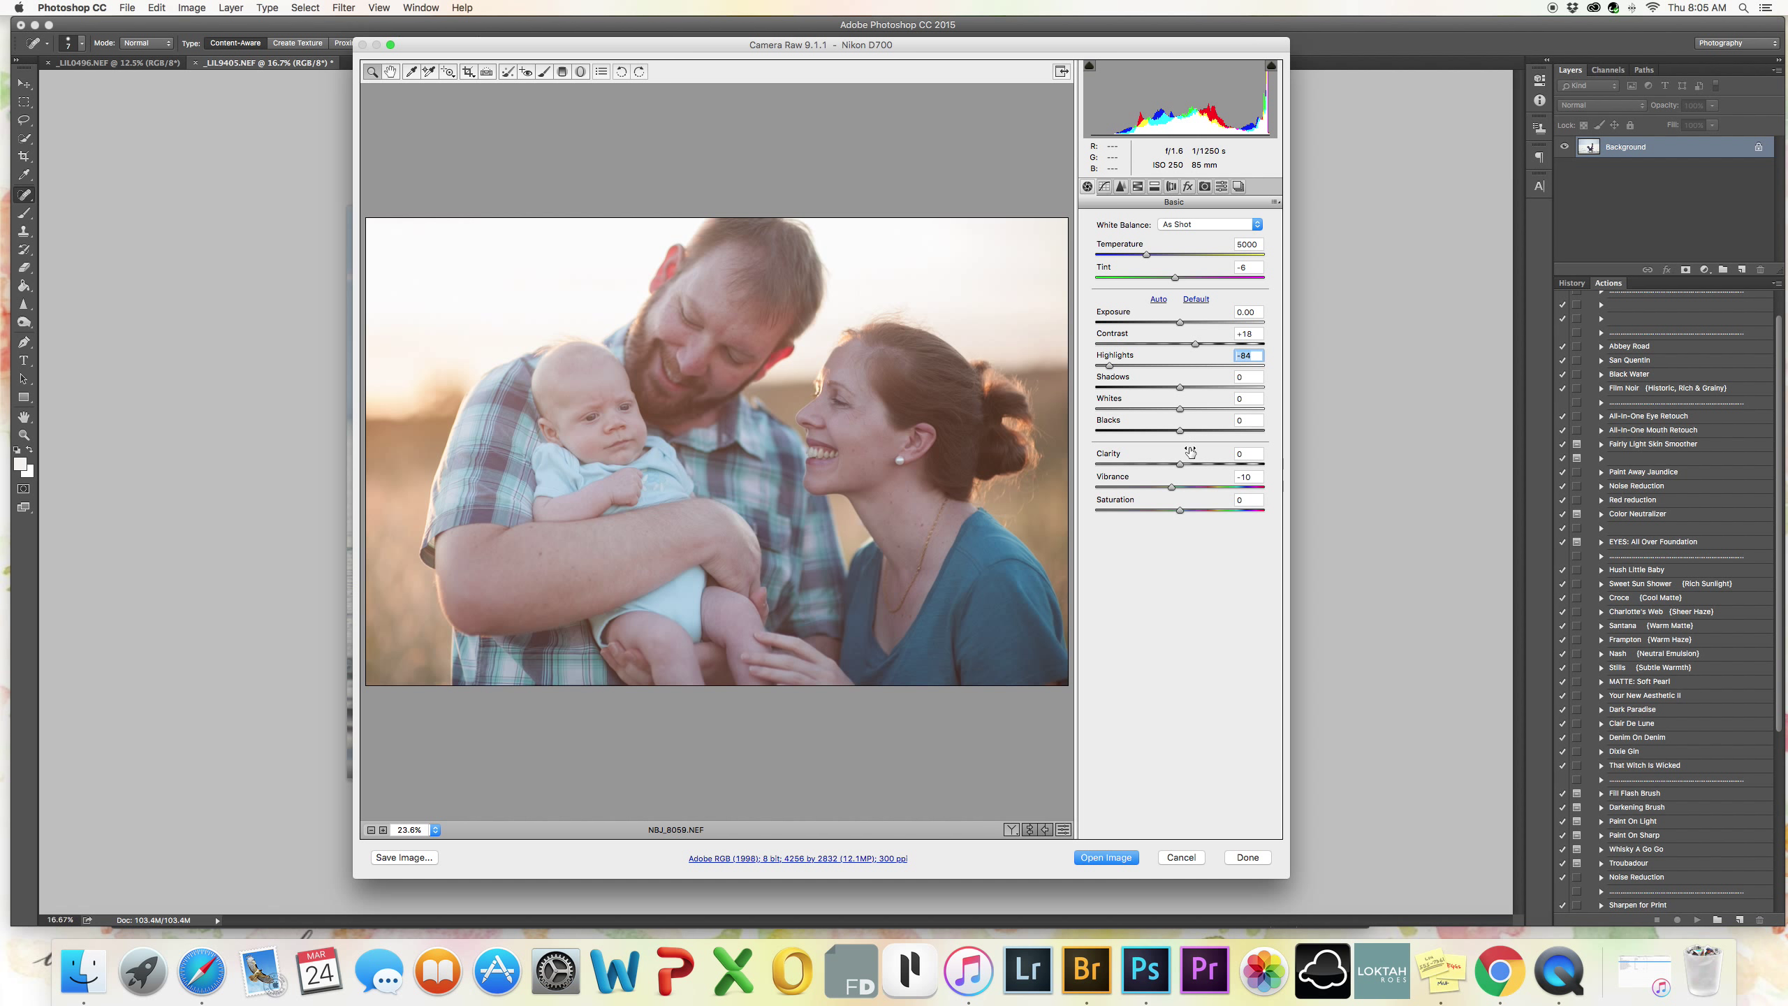
# Set the raw family photo's Clarity to +7, Exposure to +0.04 and Shadows to +24, and open the image.
pyautogui.moveTo(1186, 467); pyautogui.dragTo(1185, 470)
pyautogui.moveTo(1182, 319); pyautogui.dragTo(1183, 324)
pyautogui.moveTo(1189, 390); pyautogui.dragTo(1200, 388)
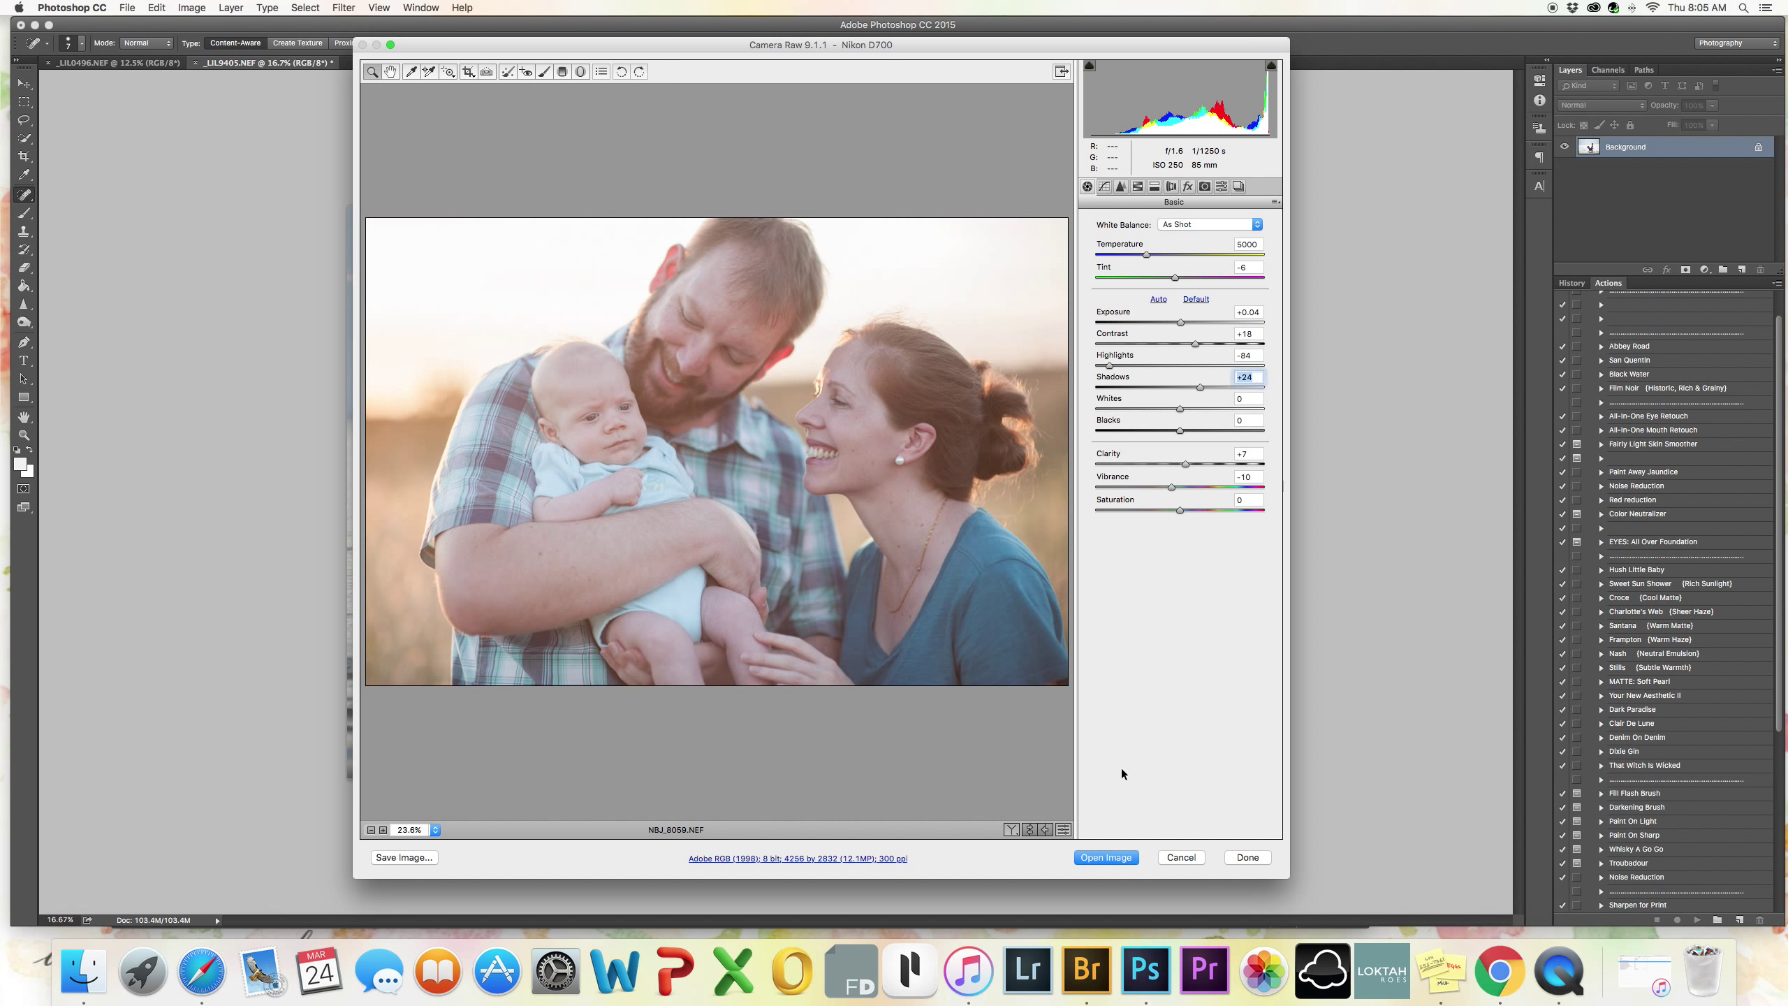
pyautogui.click(1104, 856)
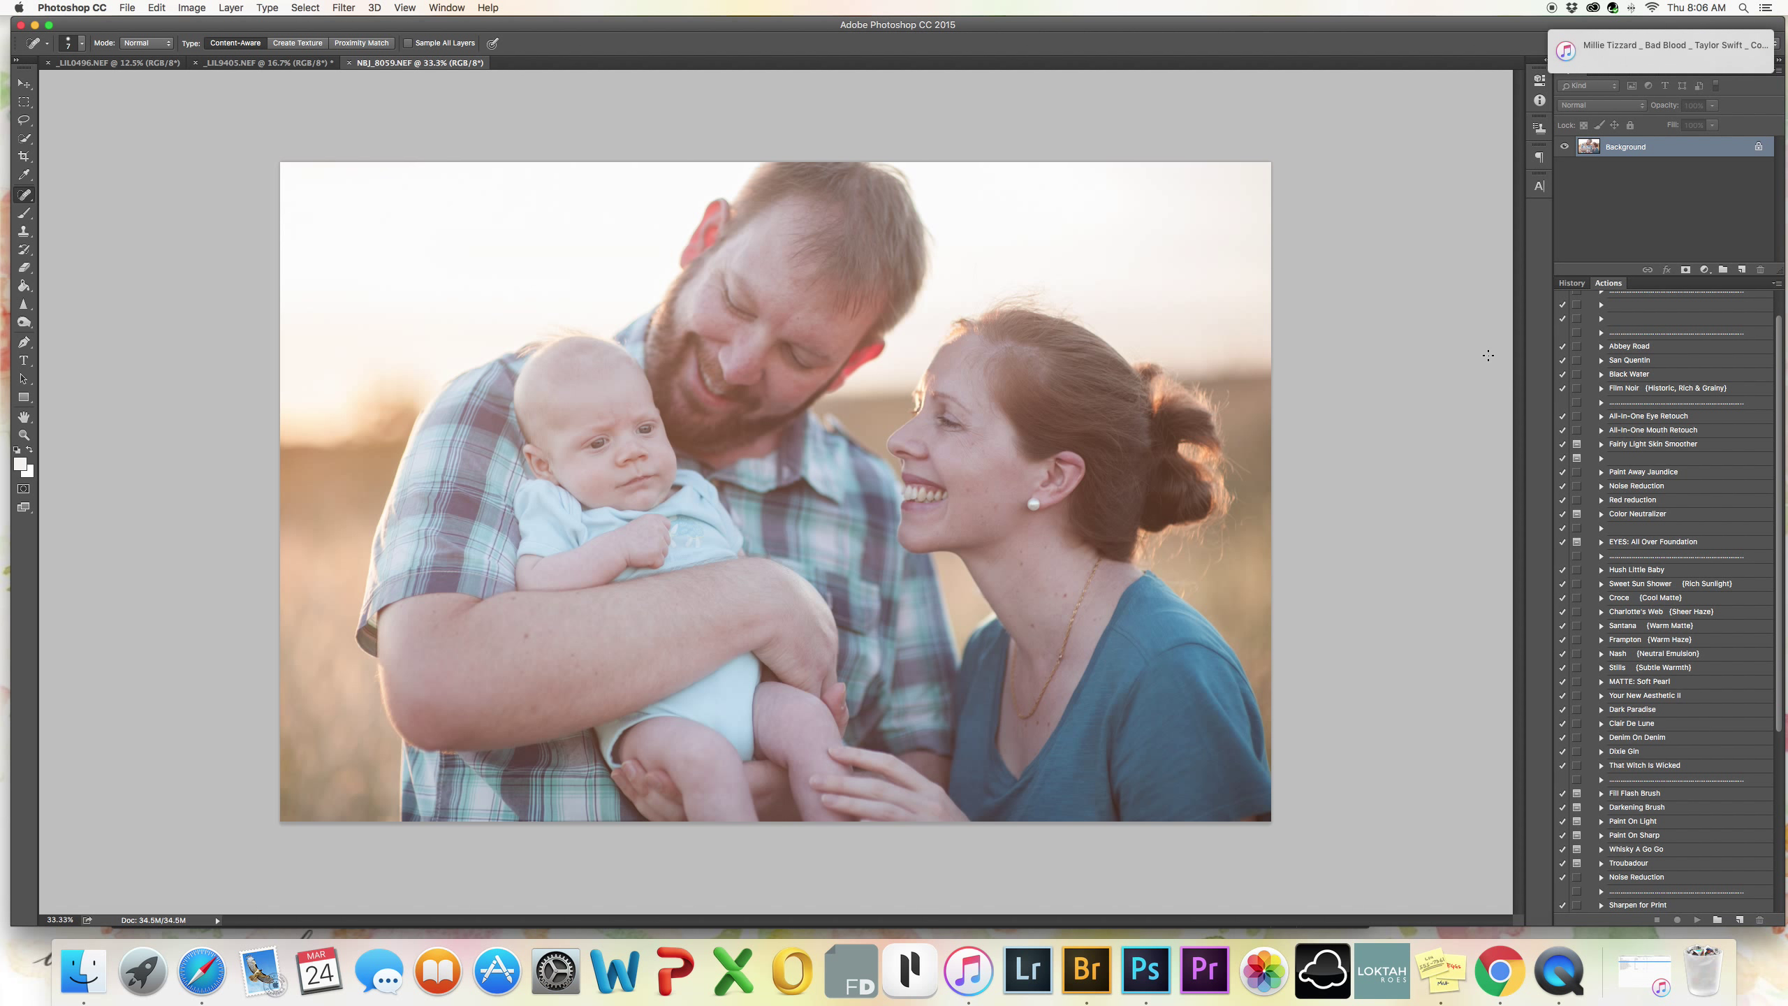
# Examine the Wedding | Portrait action set and the Clean Edit Color Base action in Greater Than Gatsby - The Radiance Collection.
pyautogui.scroll(3, 1731, 429)
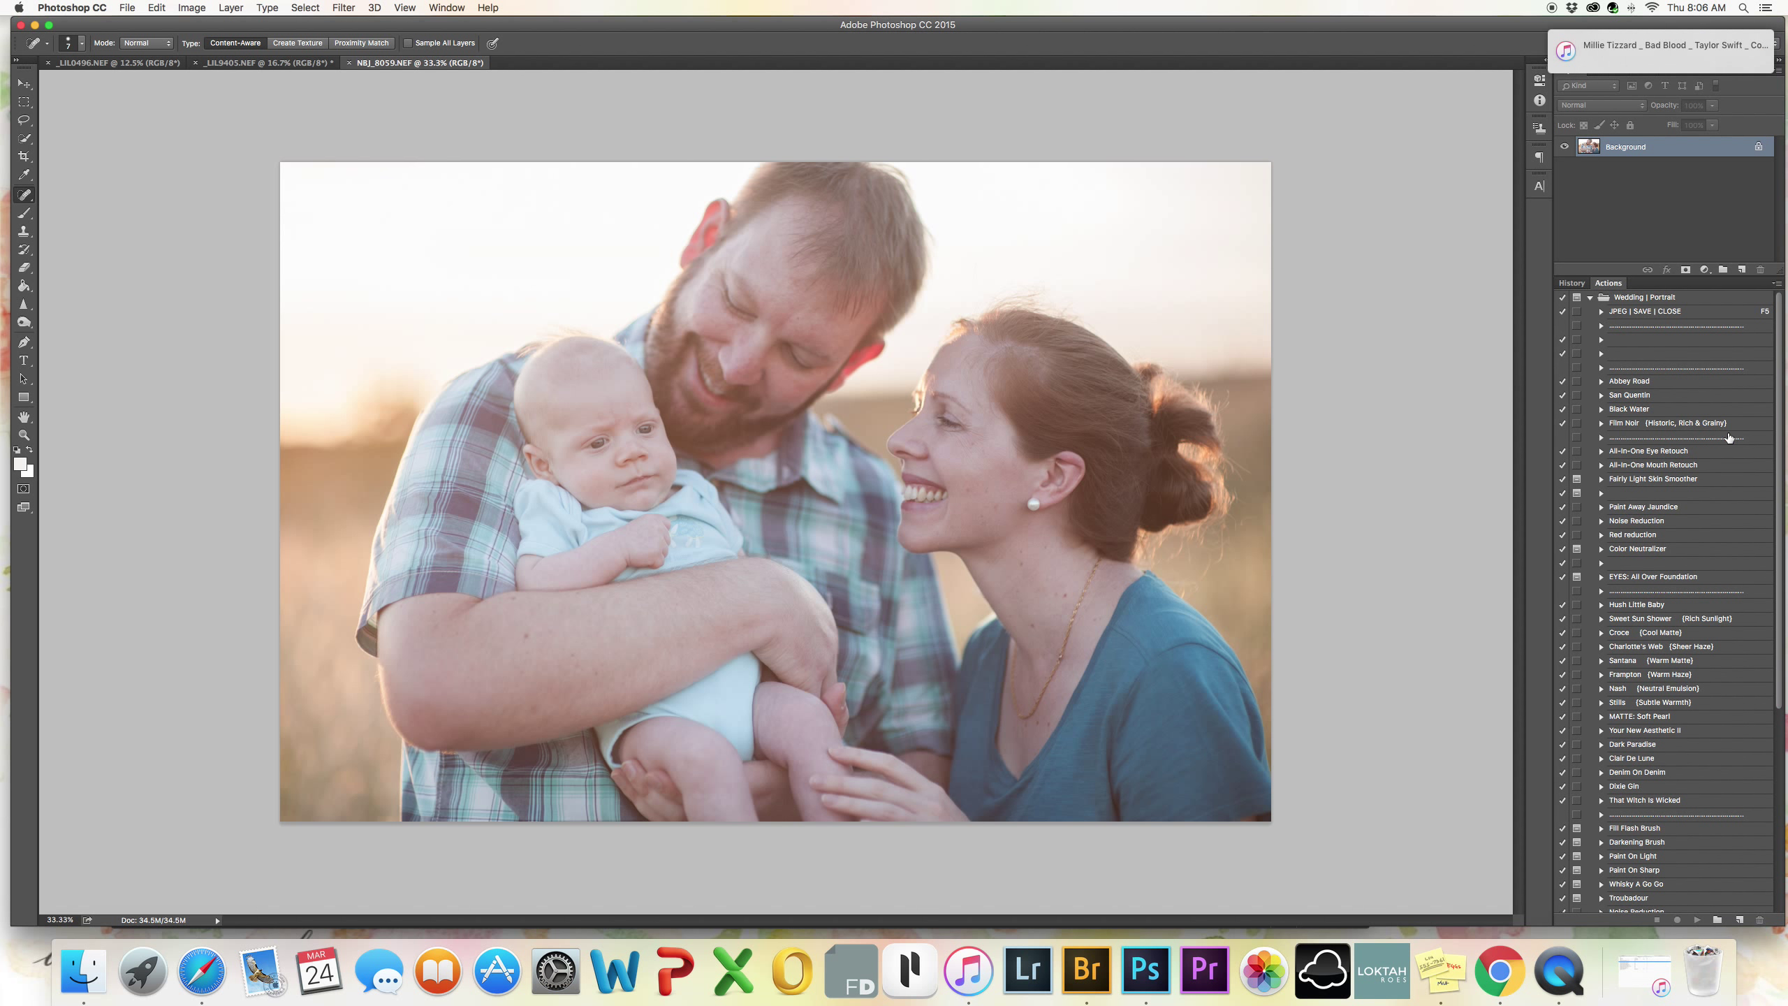
pyautogui.click(1589, 299)
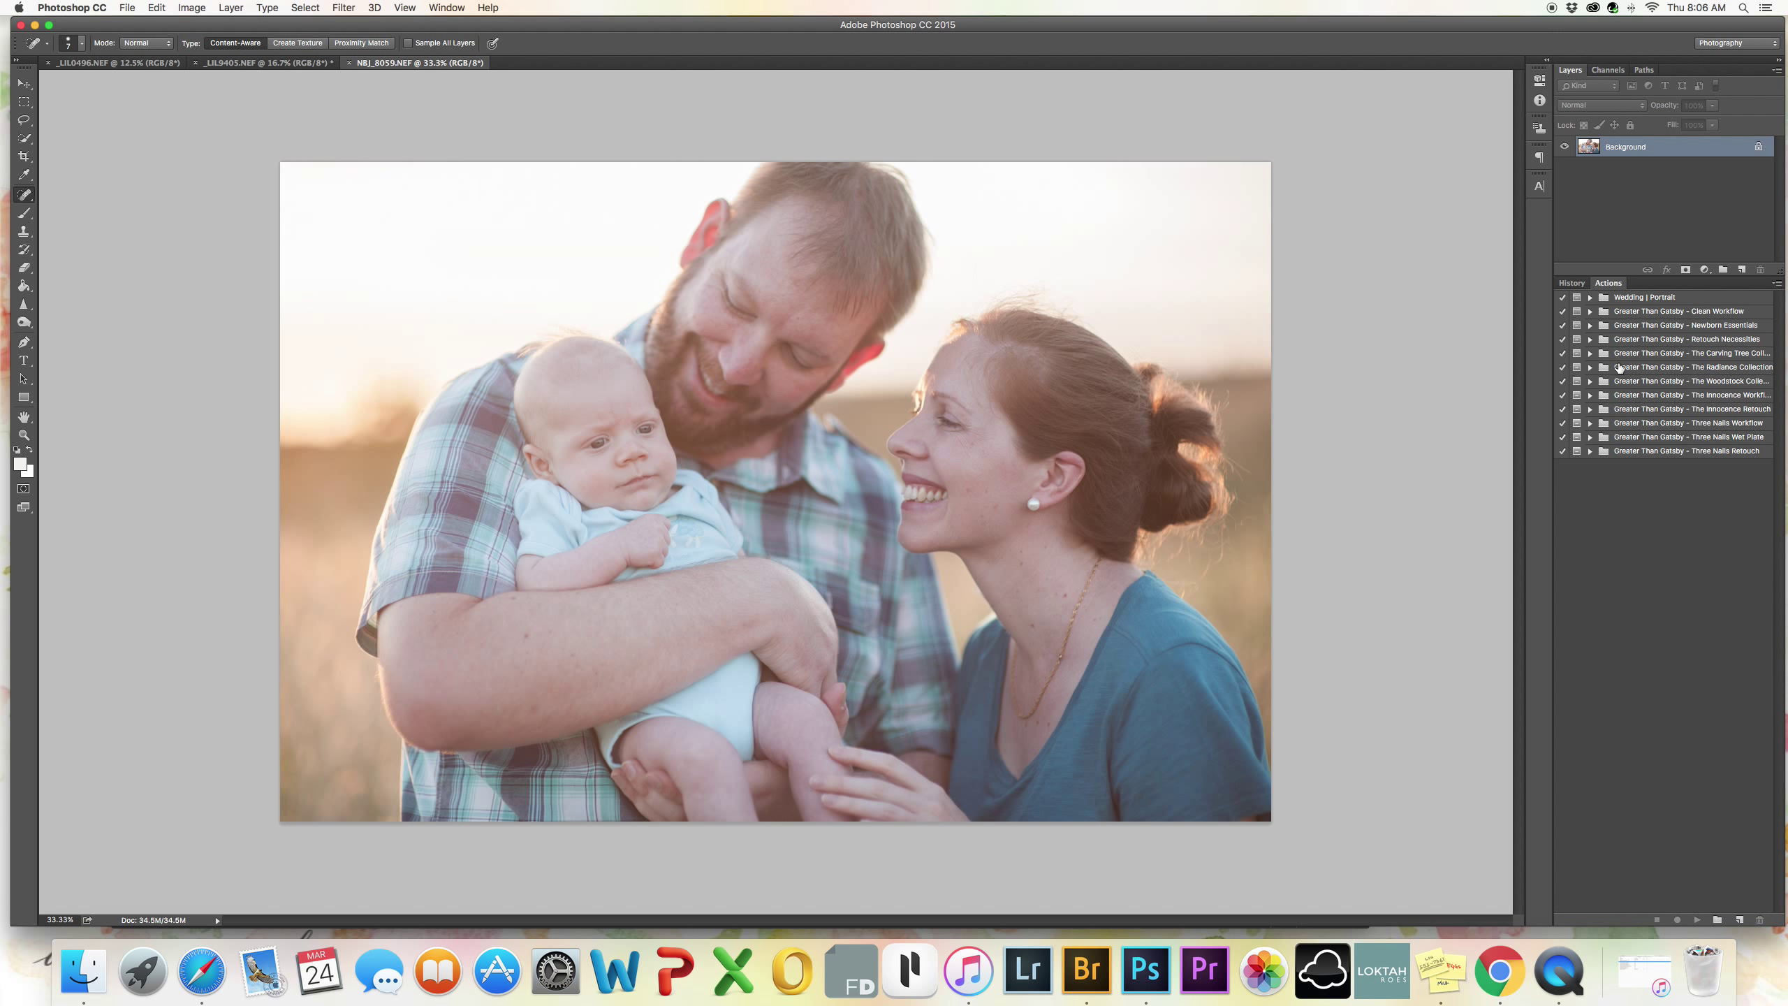
pyautogui.click(1591, 303)
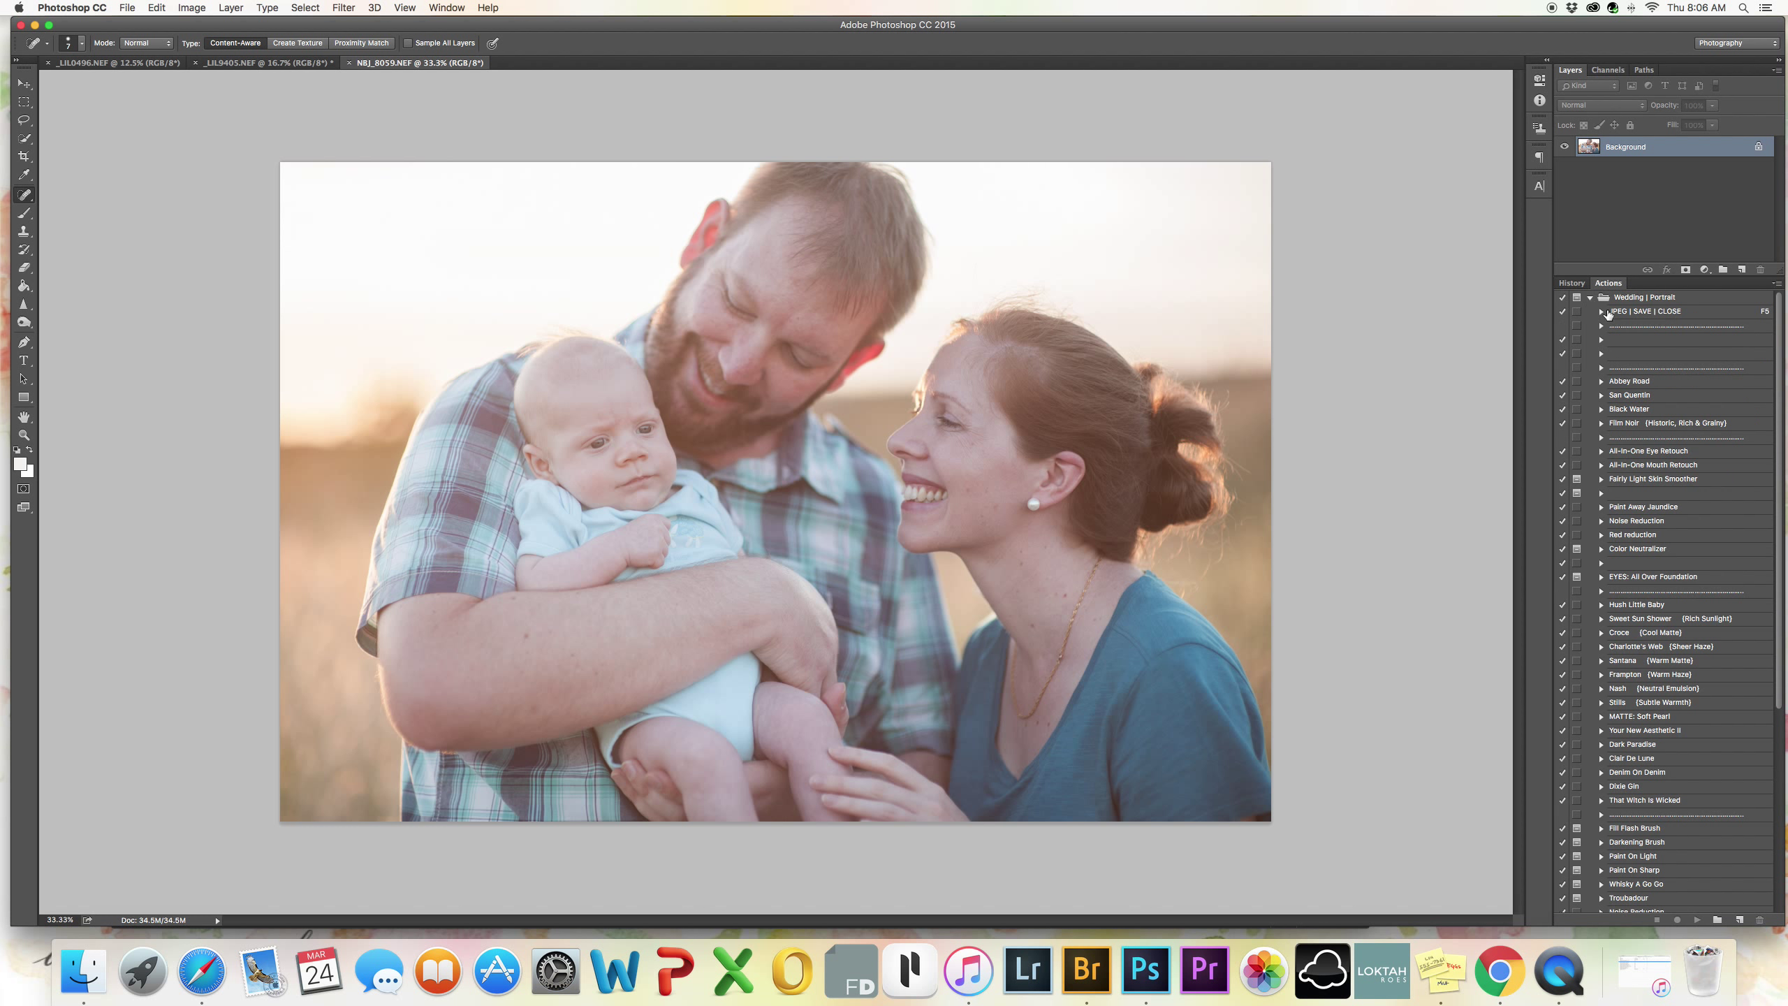
pyautogui.click(1632, 341)
pyautogui.click(1641, 354)
pyautogui.click(1590, 298)
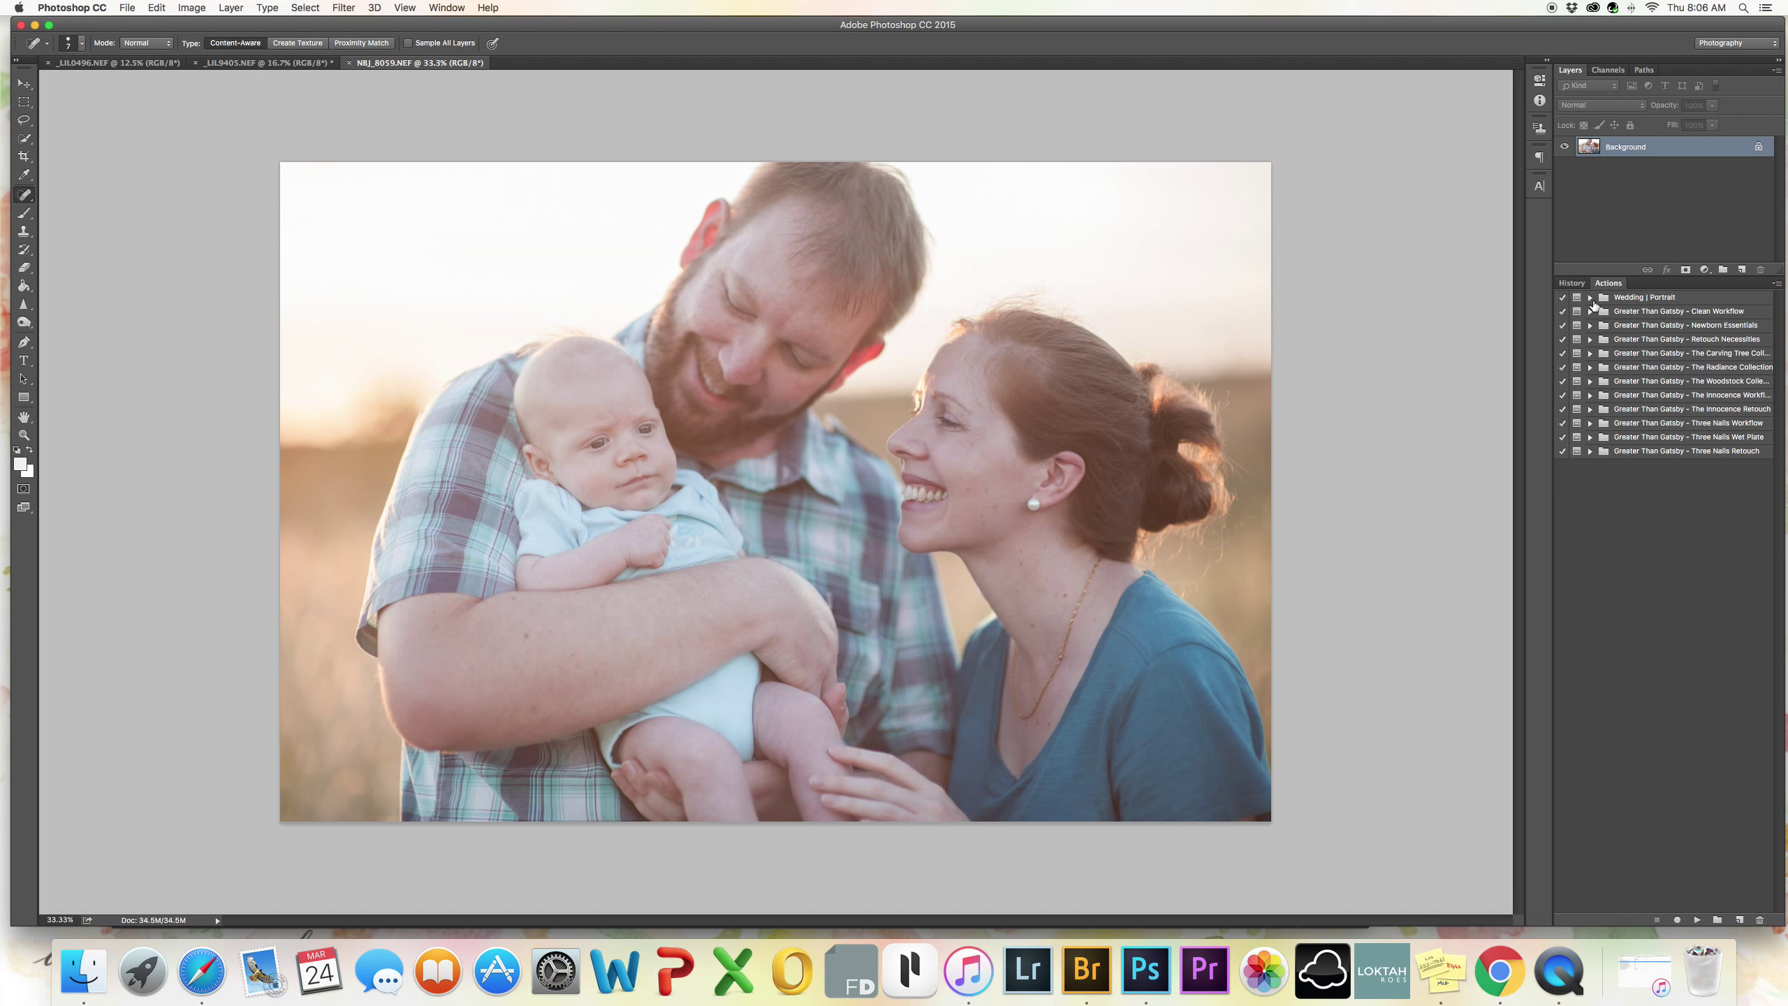
pyautogui.click(1590, 367)
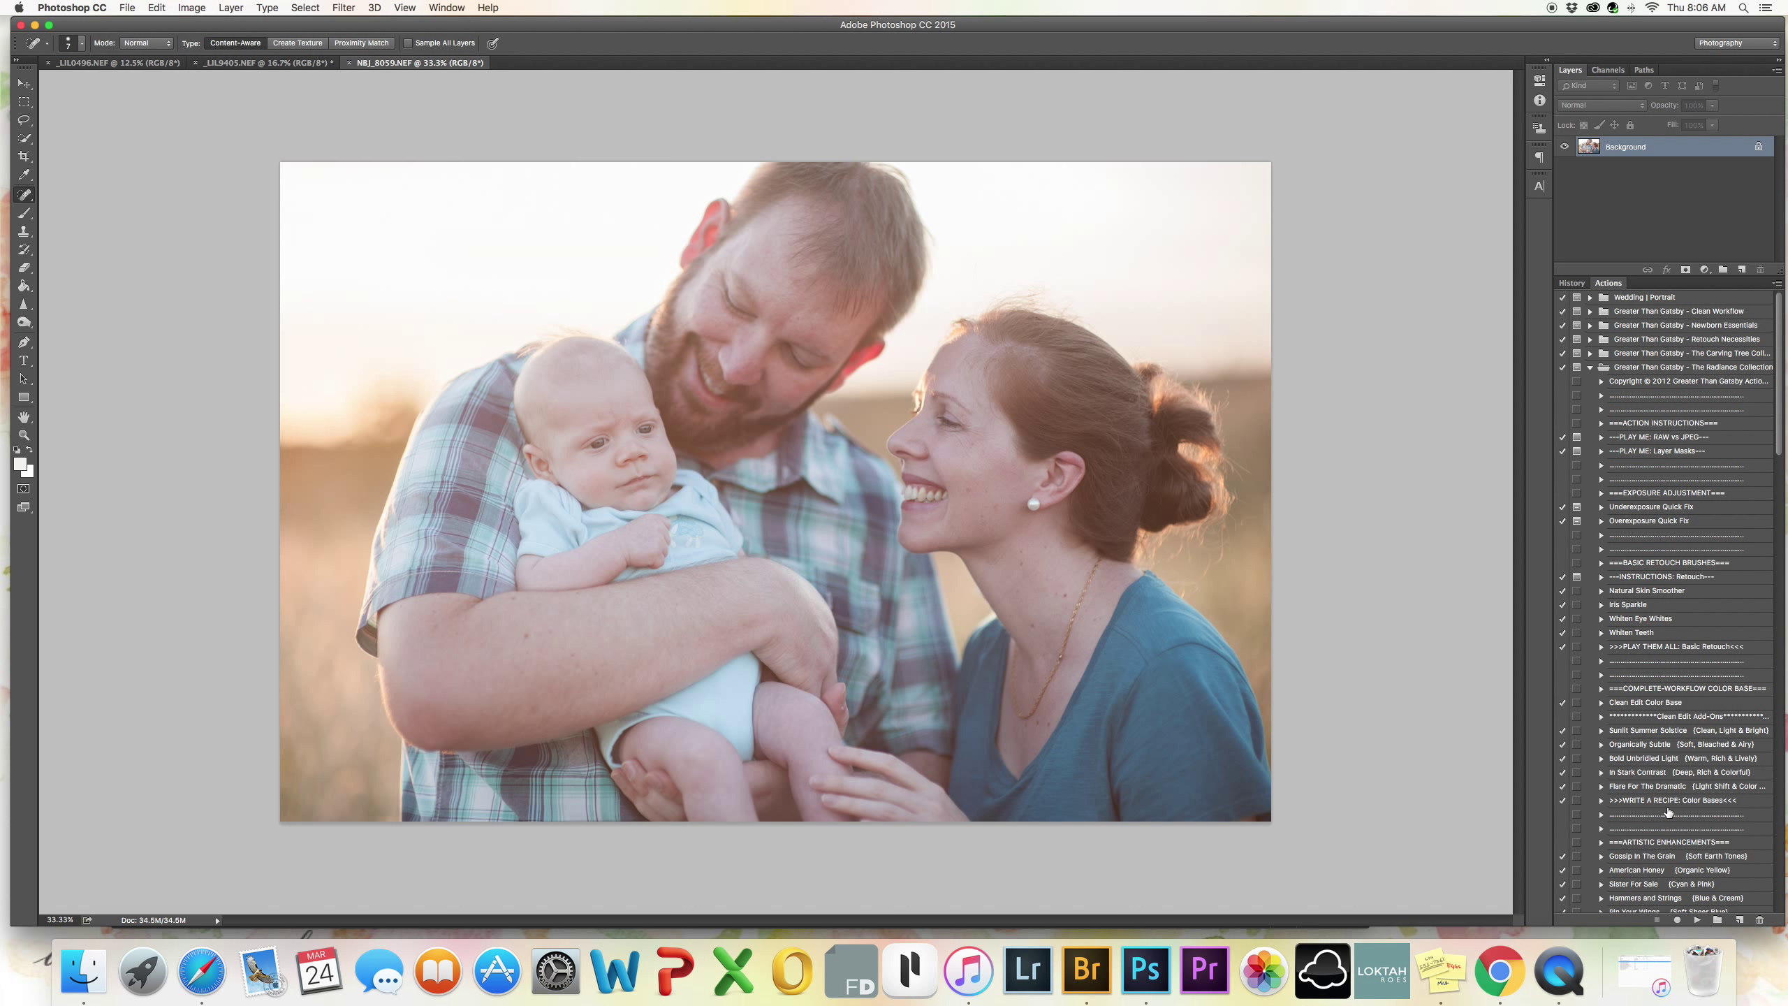
pyautogui.click(1655, 703)
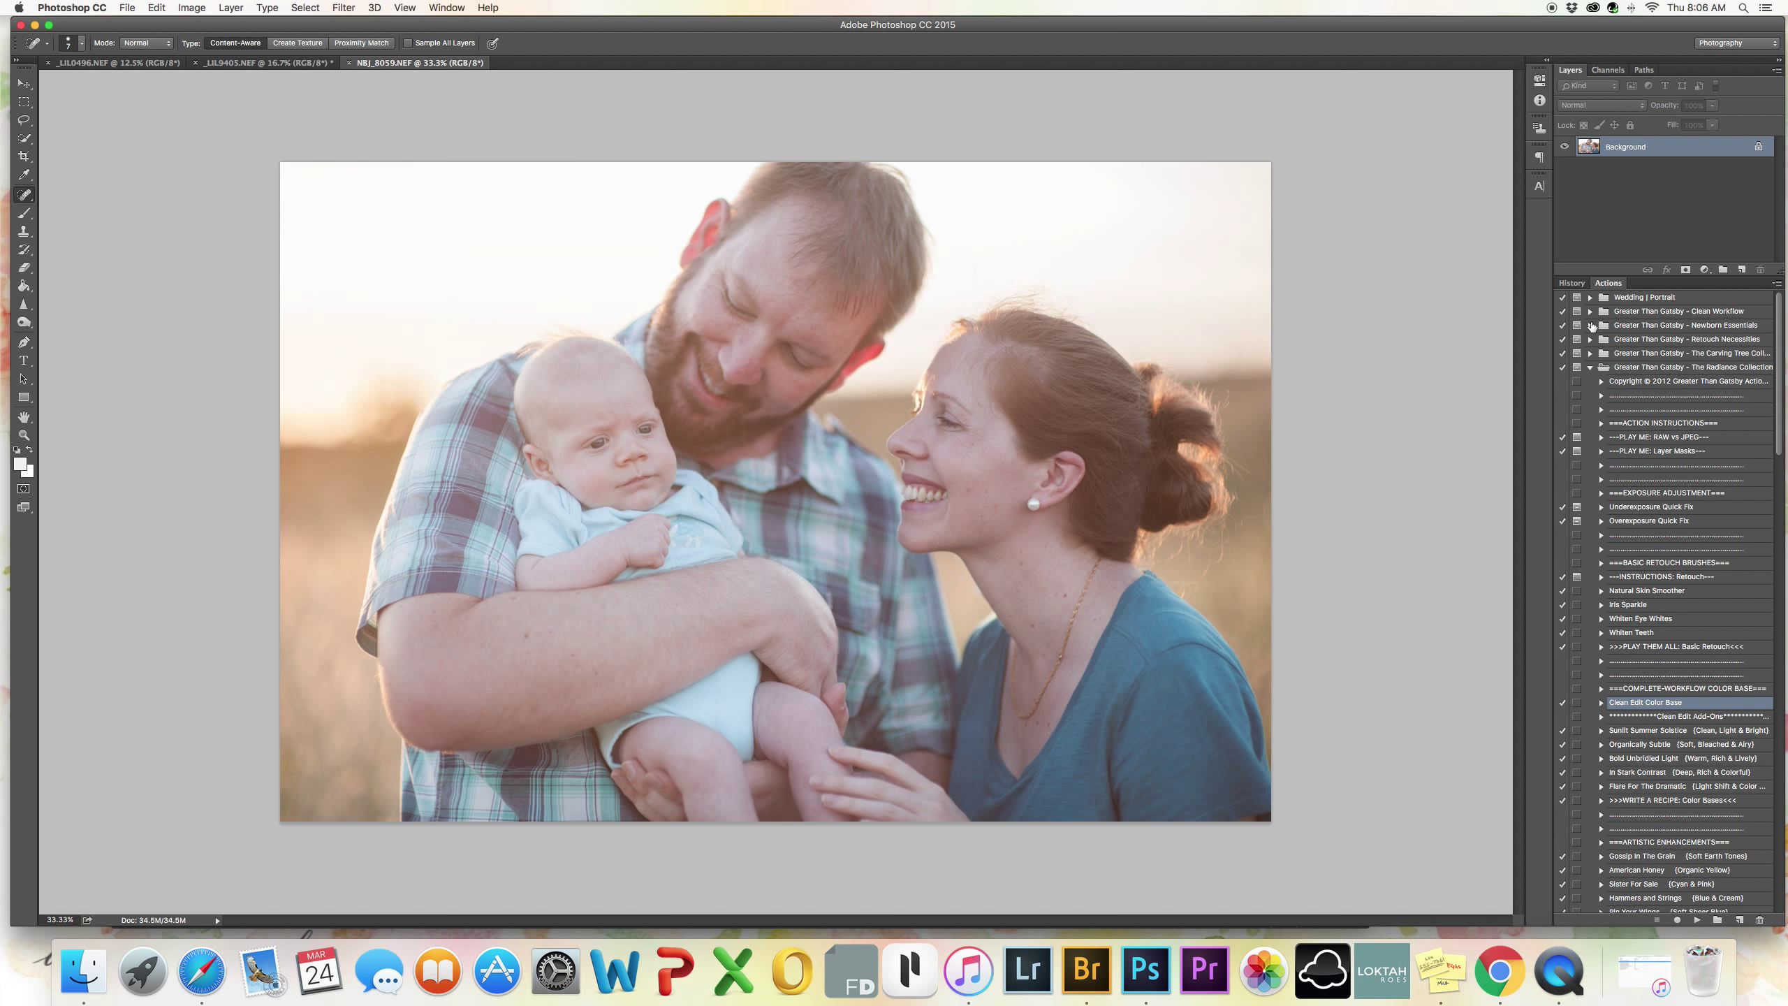
pyautogui.click(1591, 368)
# Run the Clean Edit Color Base action from the Wedding | Portrait set and reduce its group's opacity to 79%.
pyautogui.click(1590, 297)
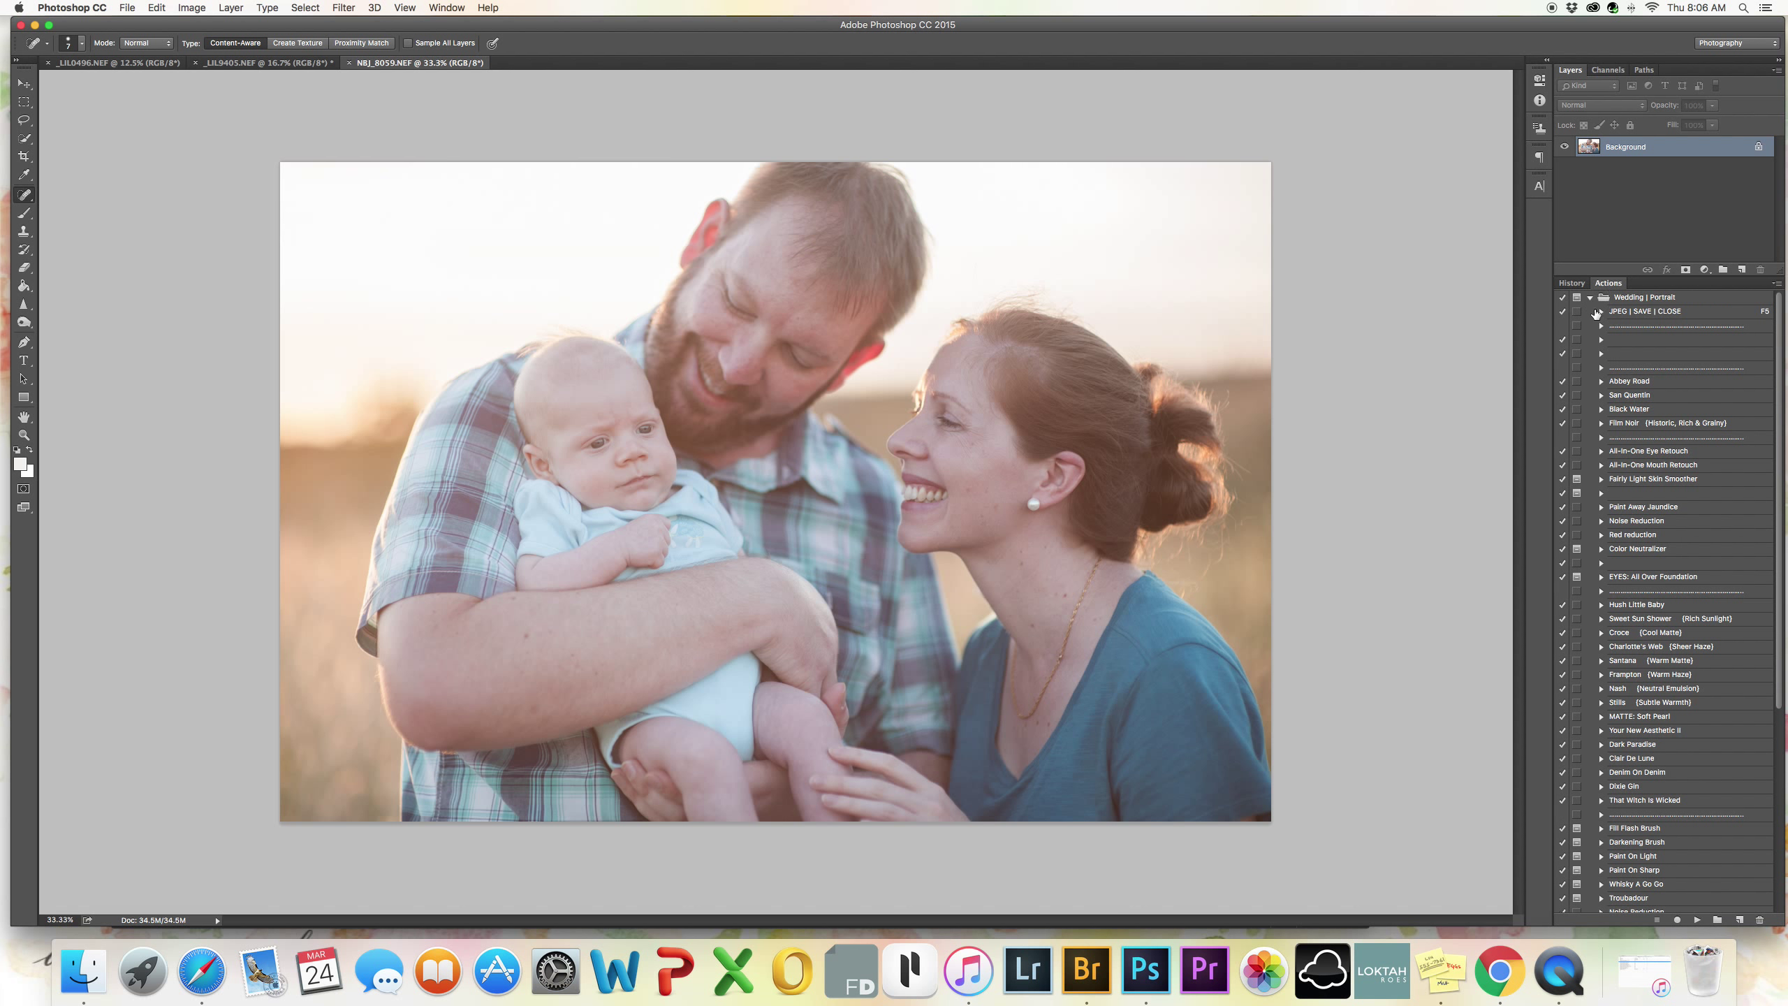
pyautogui.click(1620, 355)
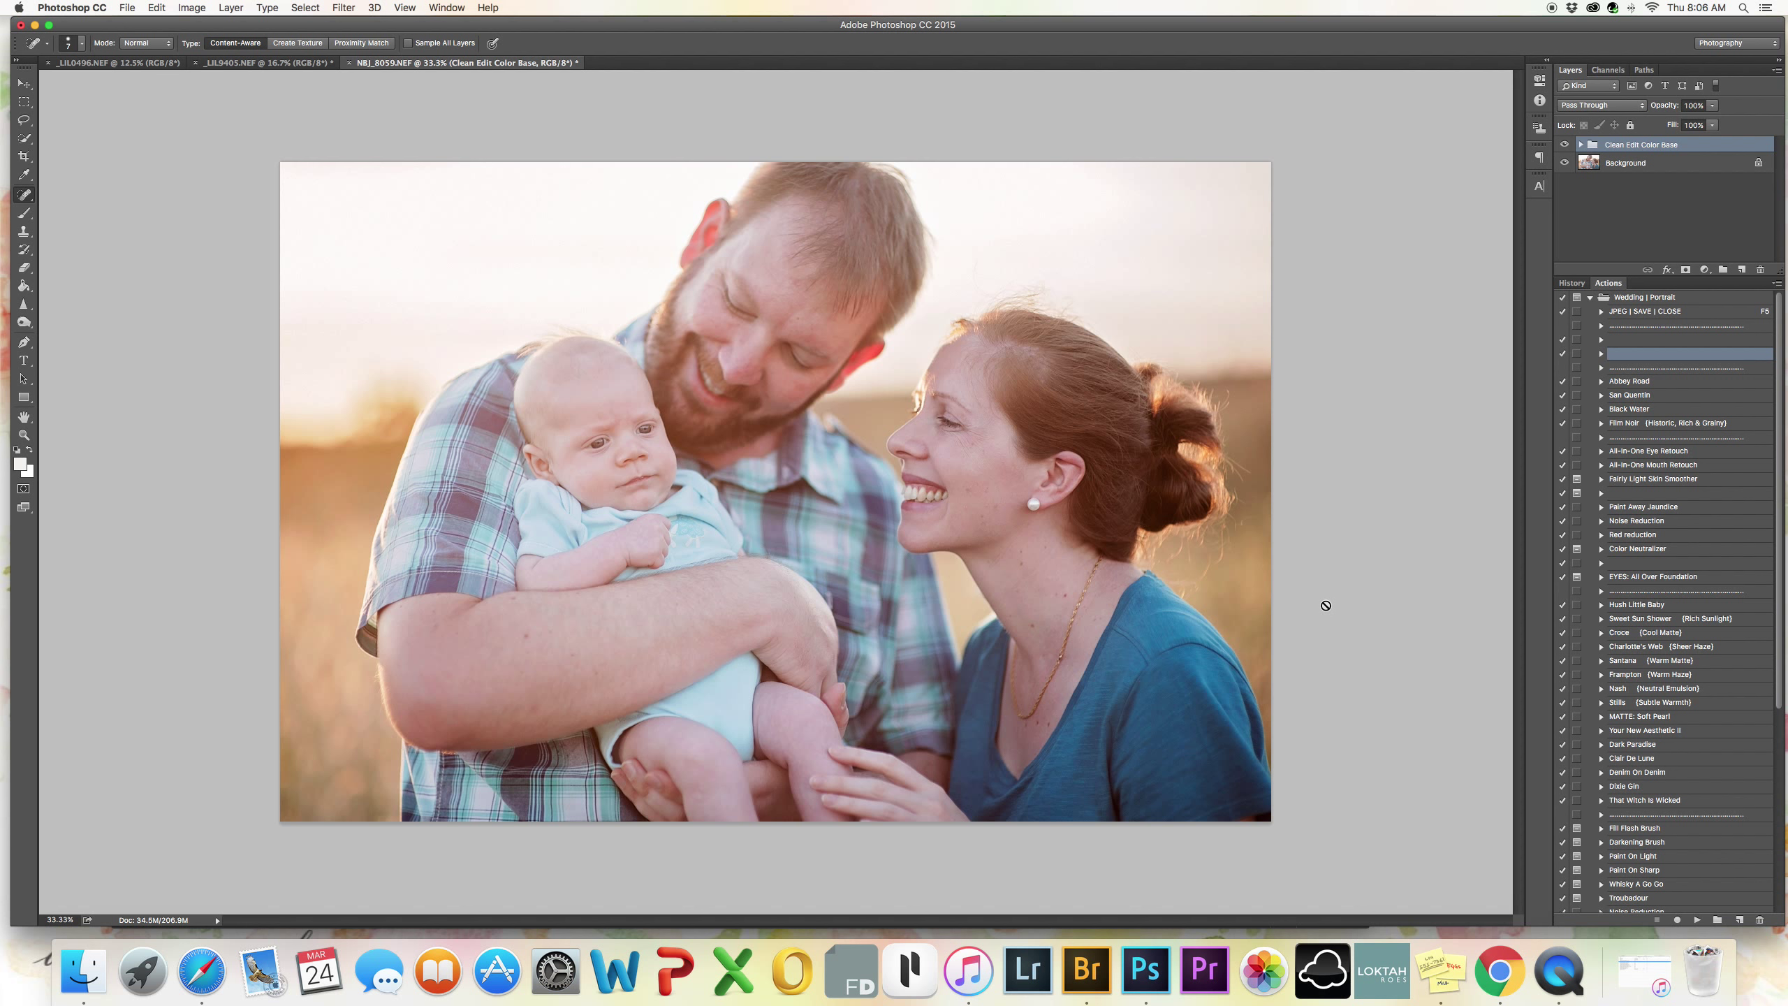
pyautogui.moveTo(1659, 110); pyautogui.dragTo(1652, 111)
# Check the Newborn Essentials color correctors and run the Red reduction action from the Wedding | Portrait set.
pyautogui.click(1631, 534)
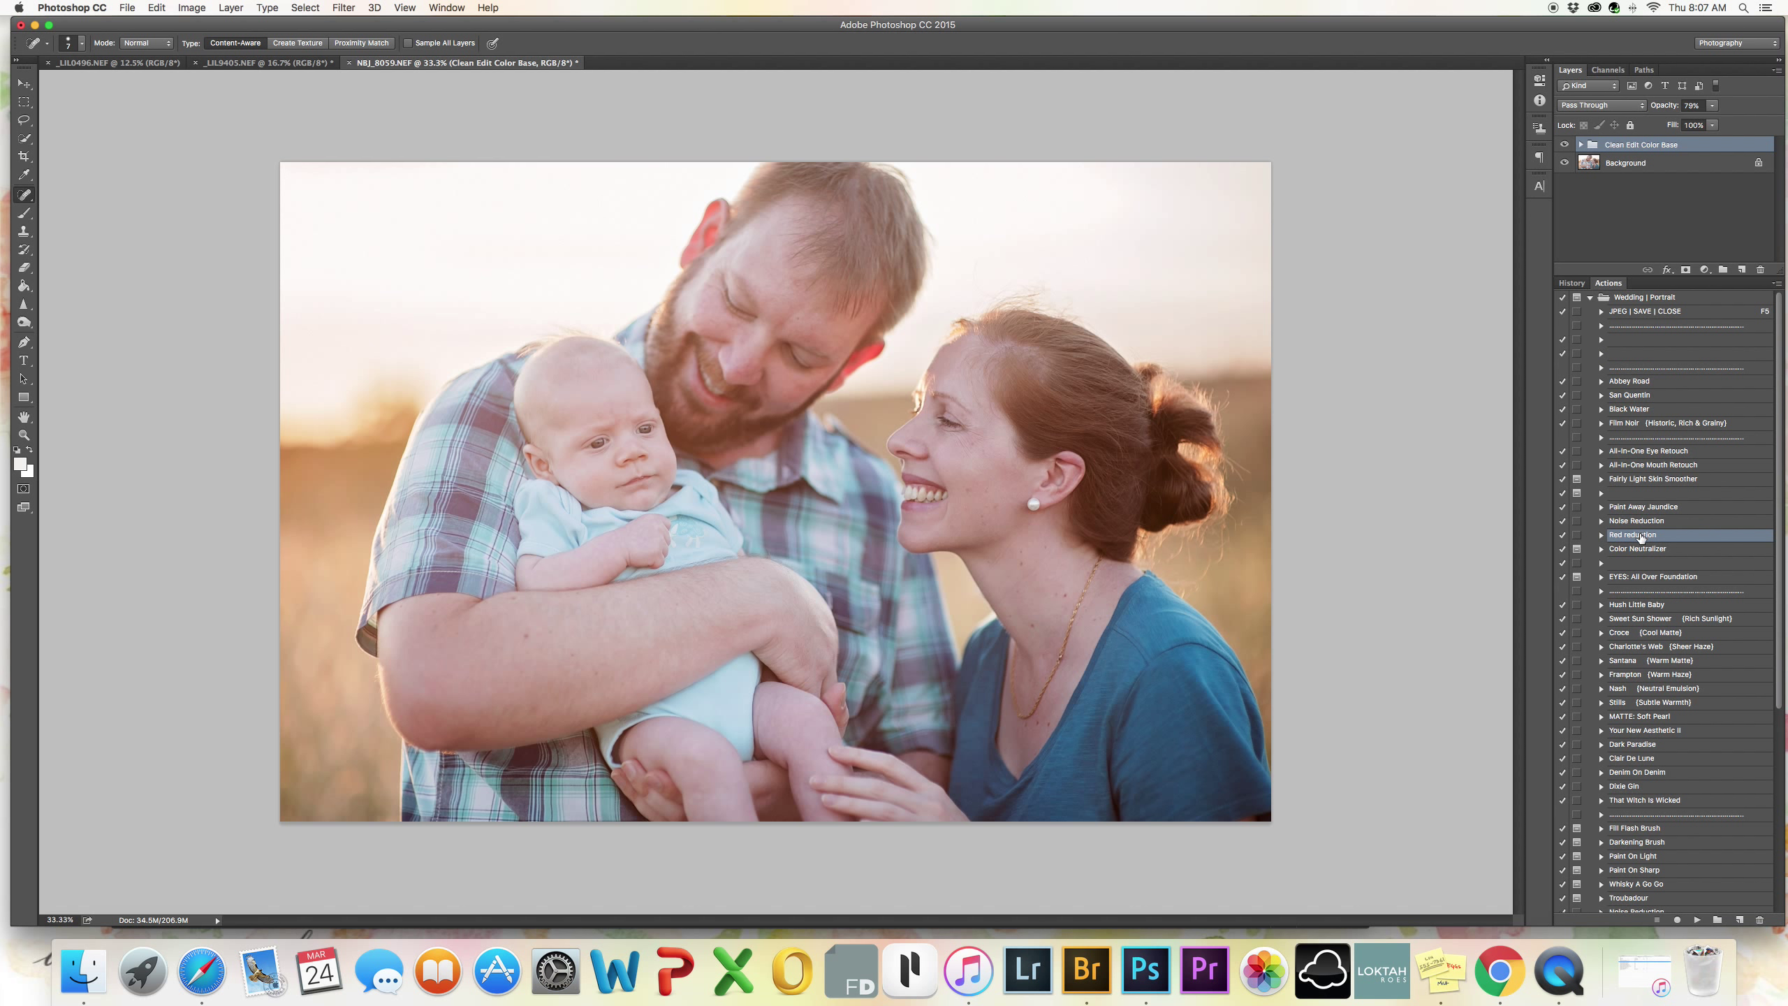
pyautogui.click(1592, 296)
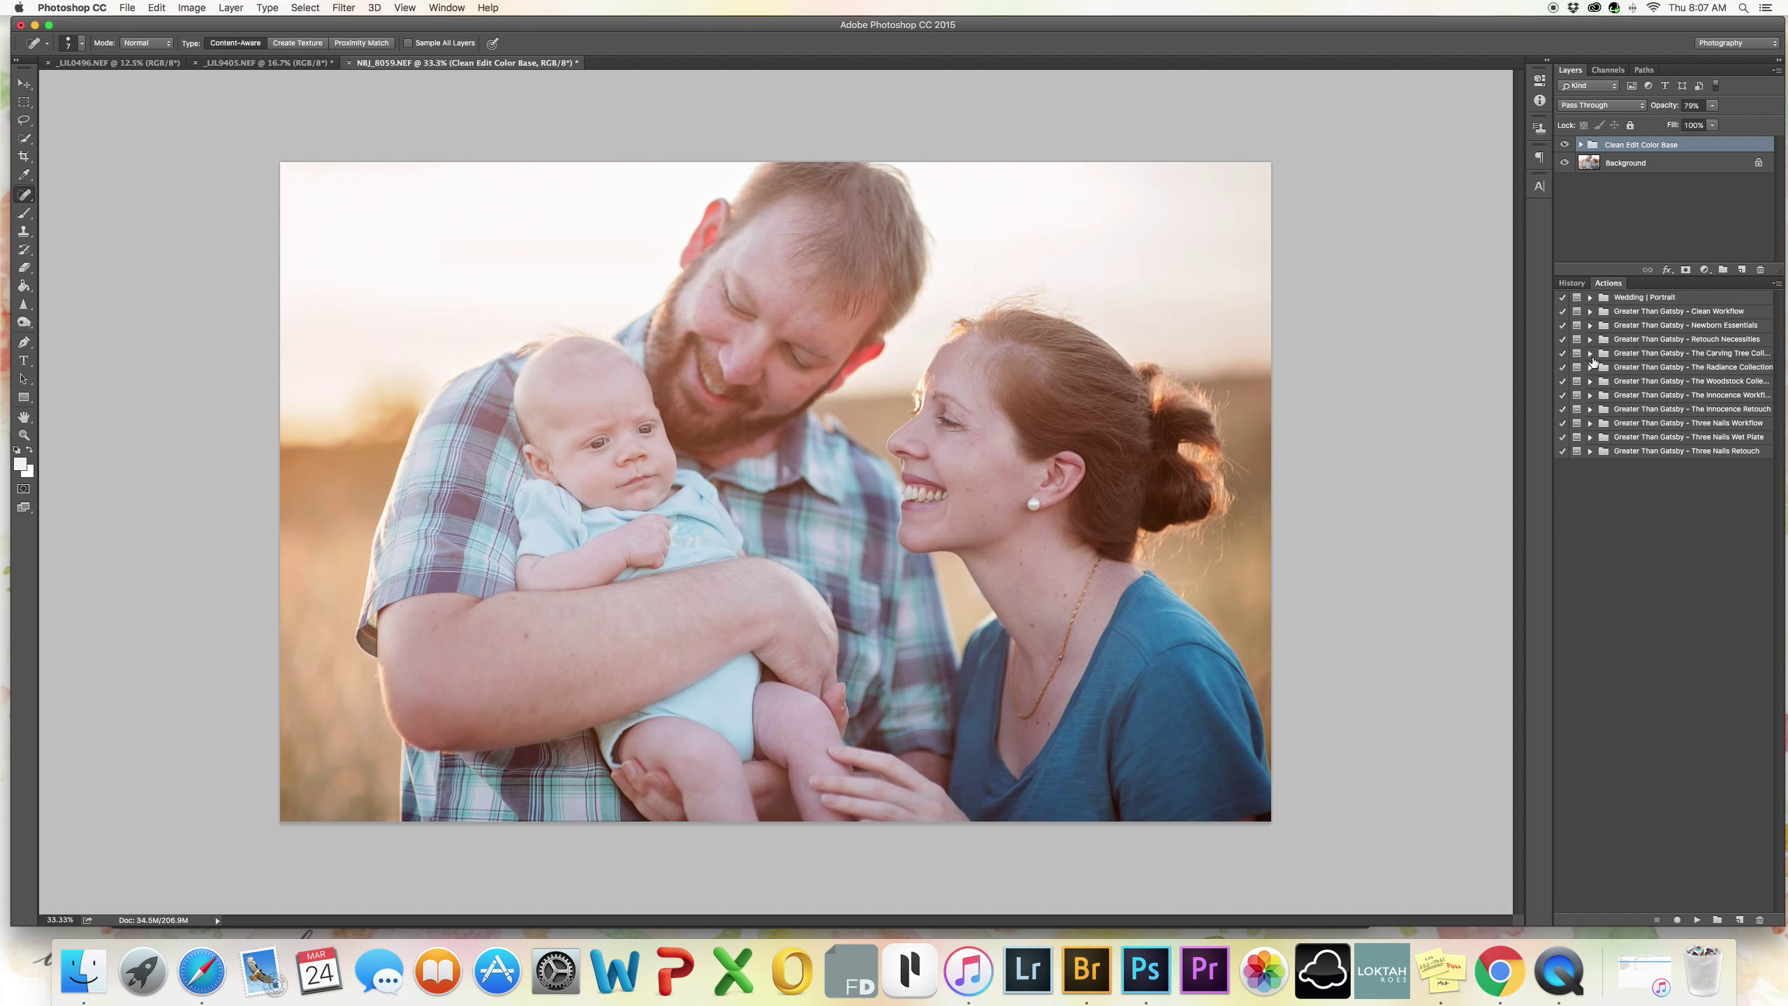
pyautogui.click(1591, 326)
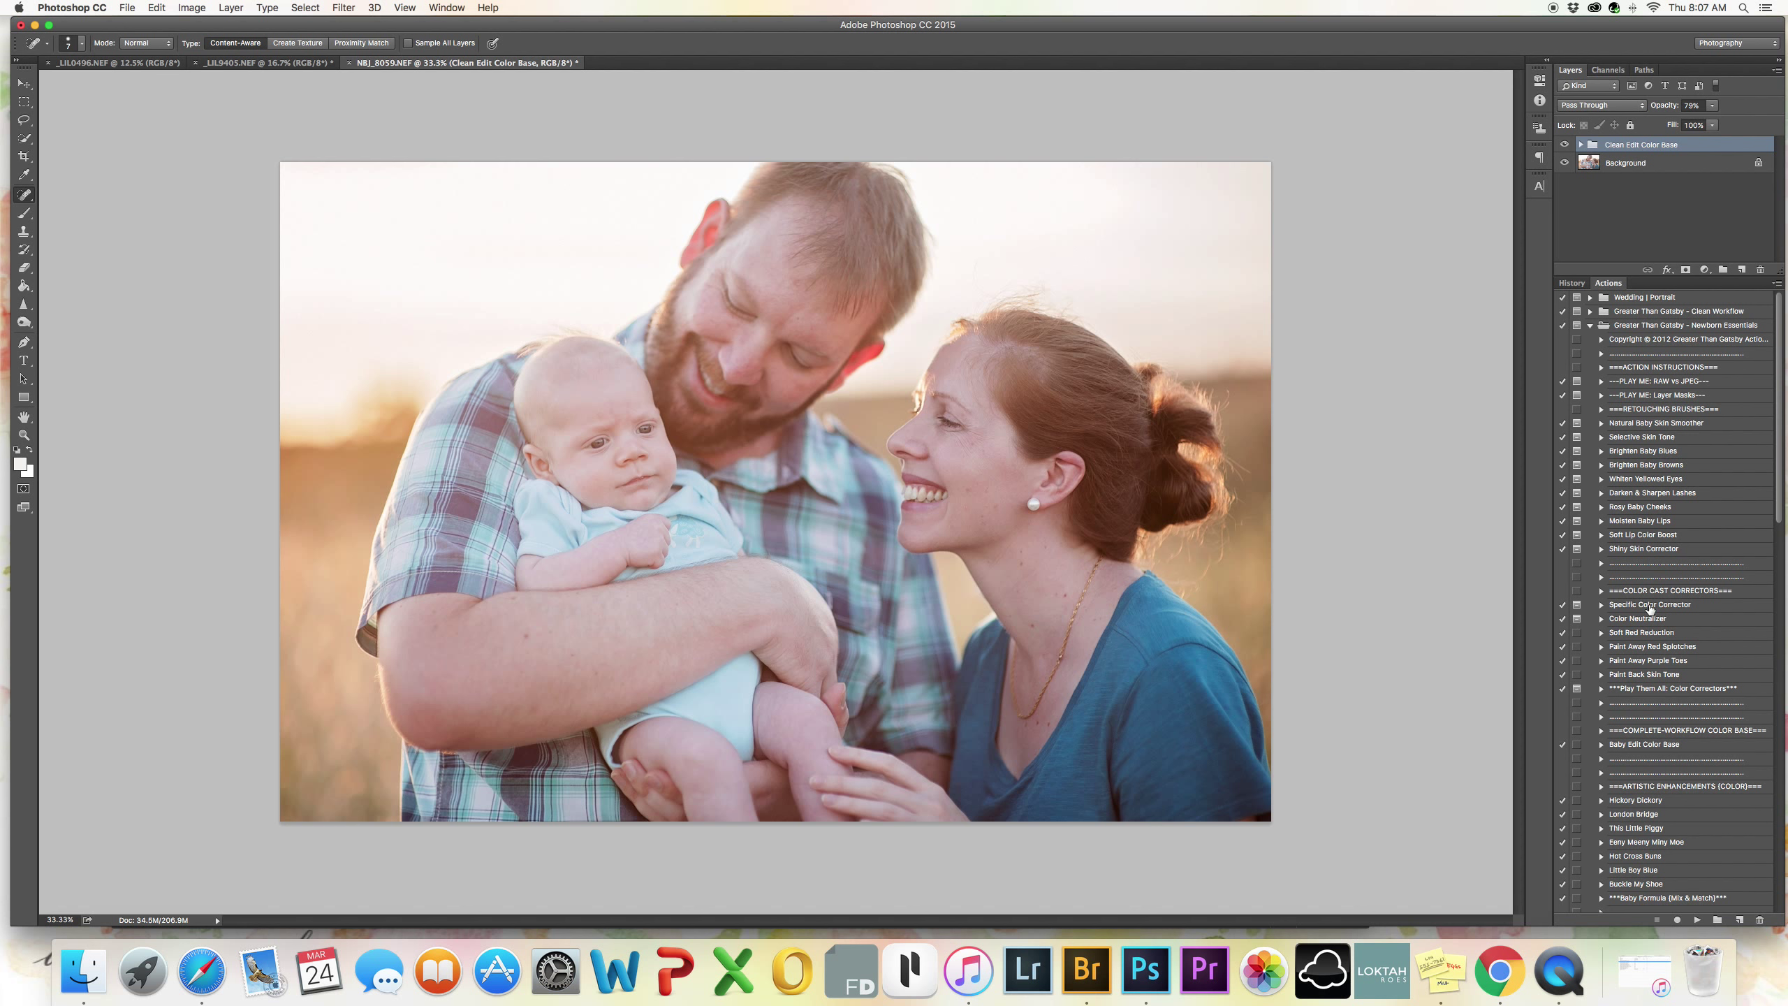
pyautogui.click(1591, 325)
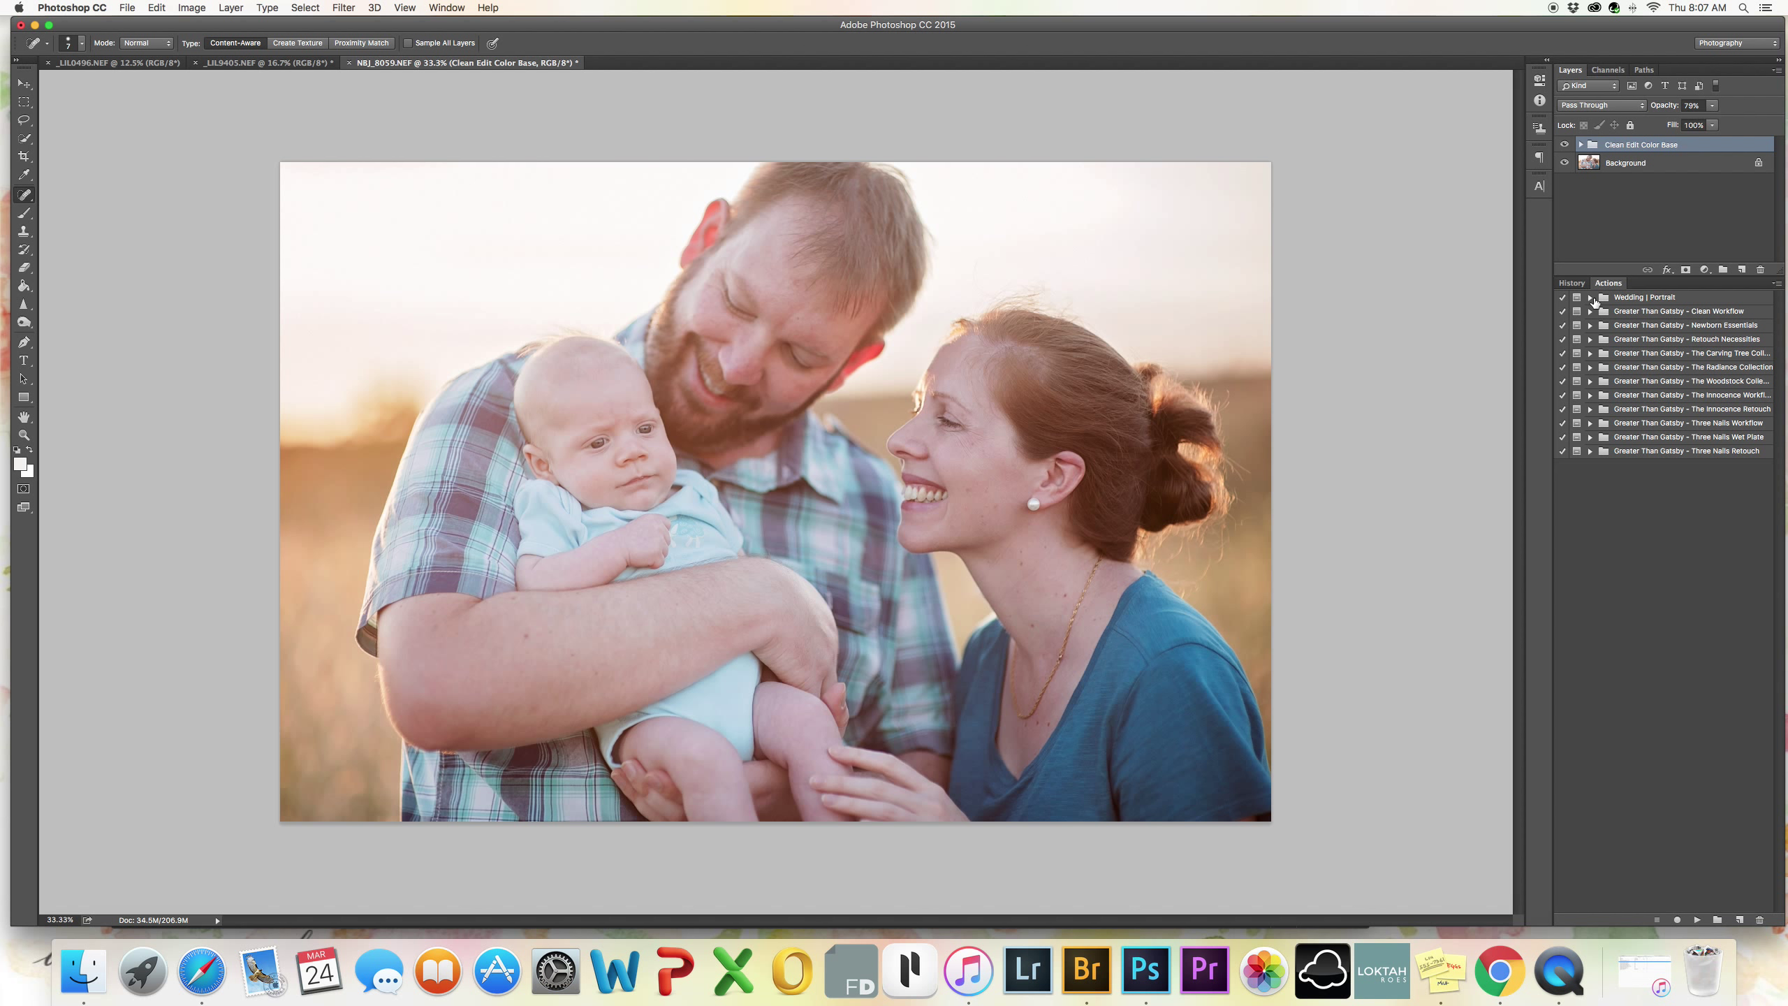
pyautogui.click(1591, 298)
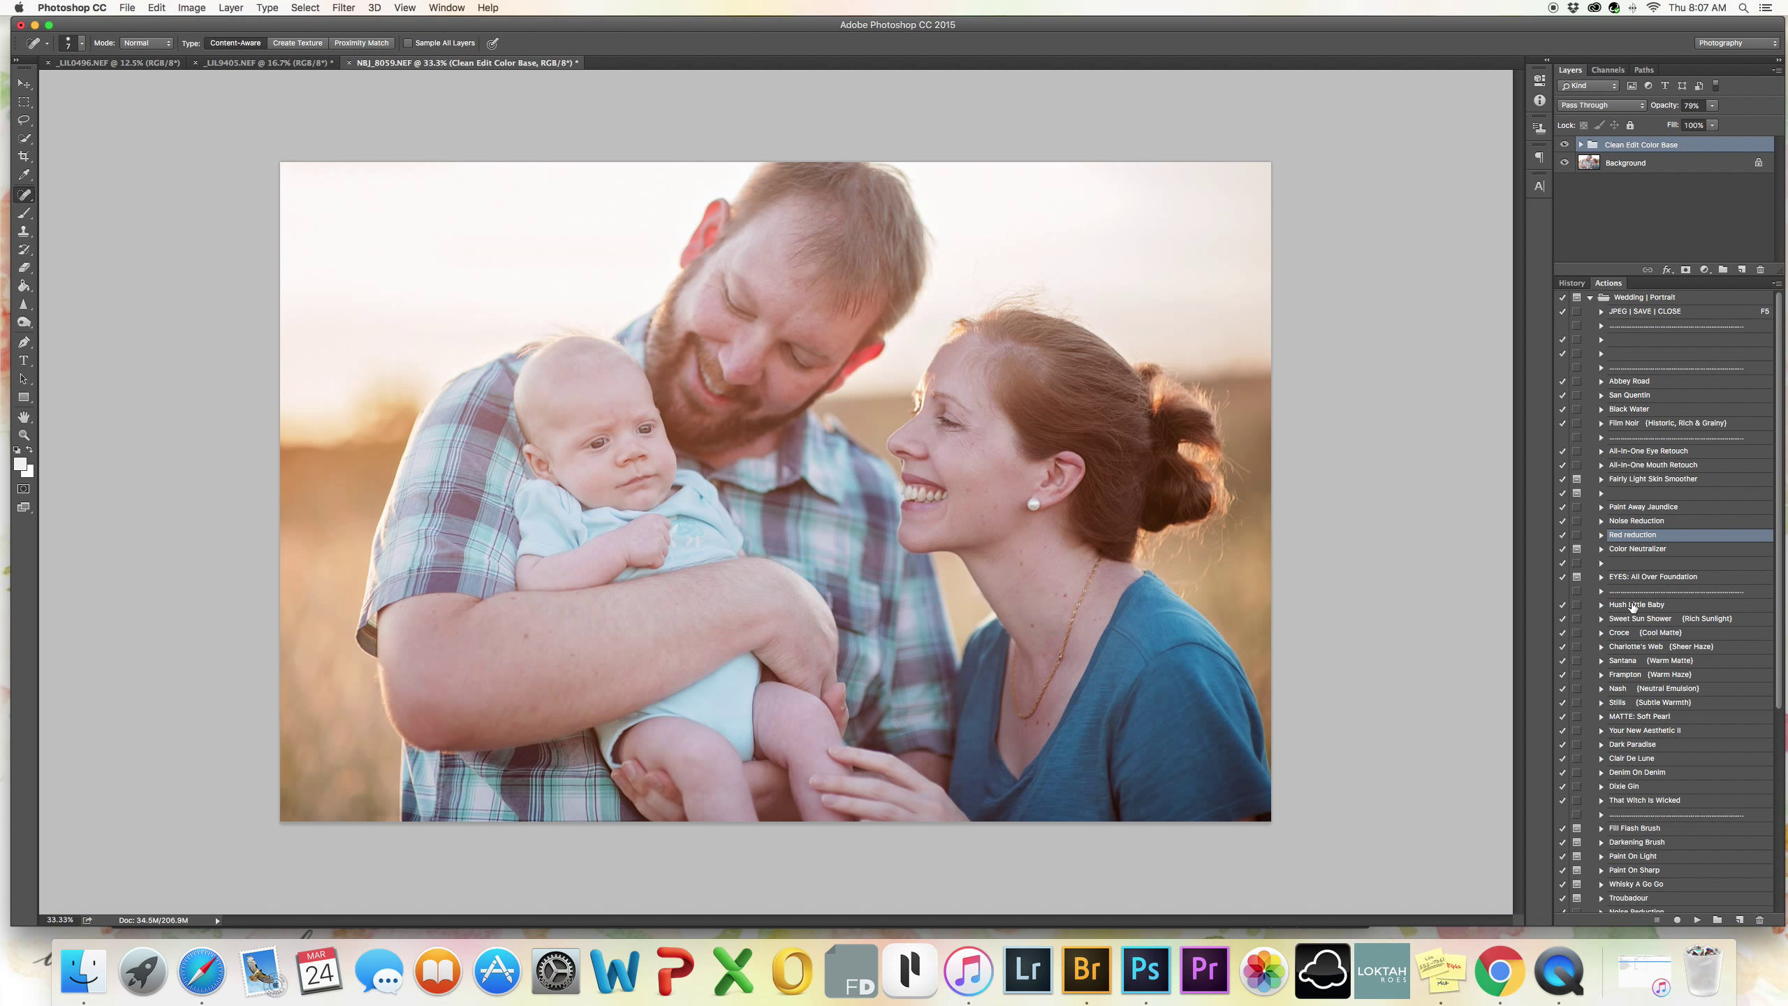
pyautogui.click(1692, 919)
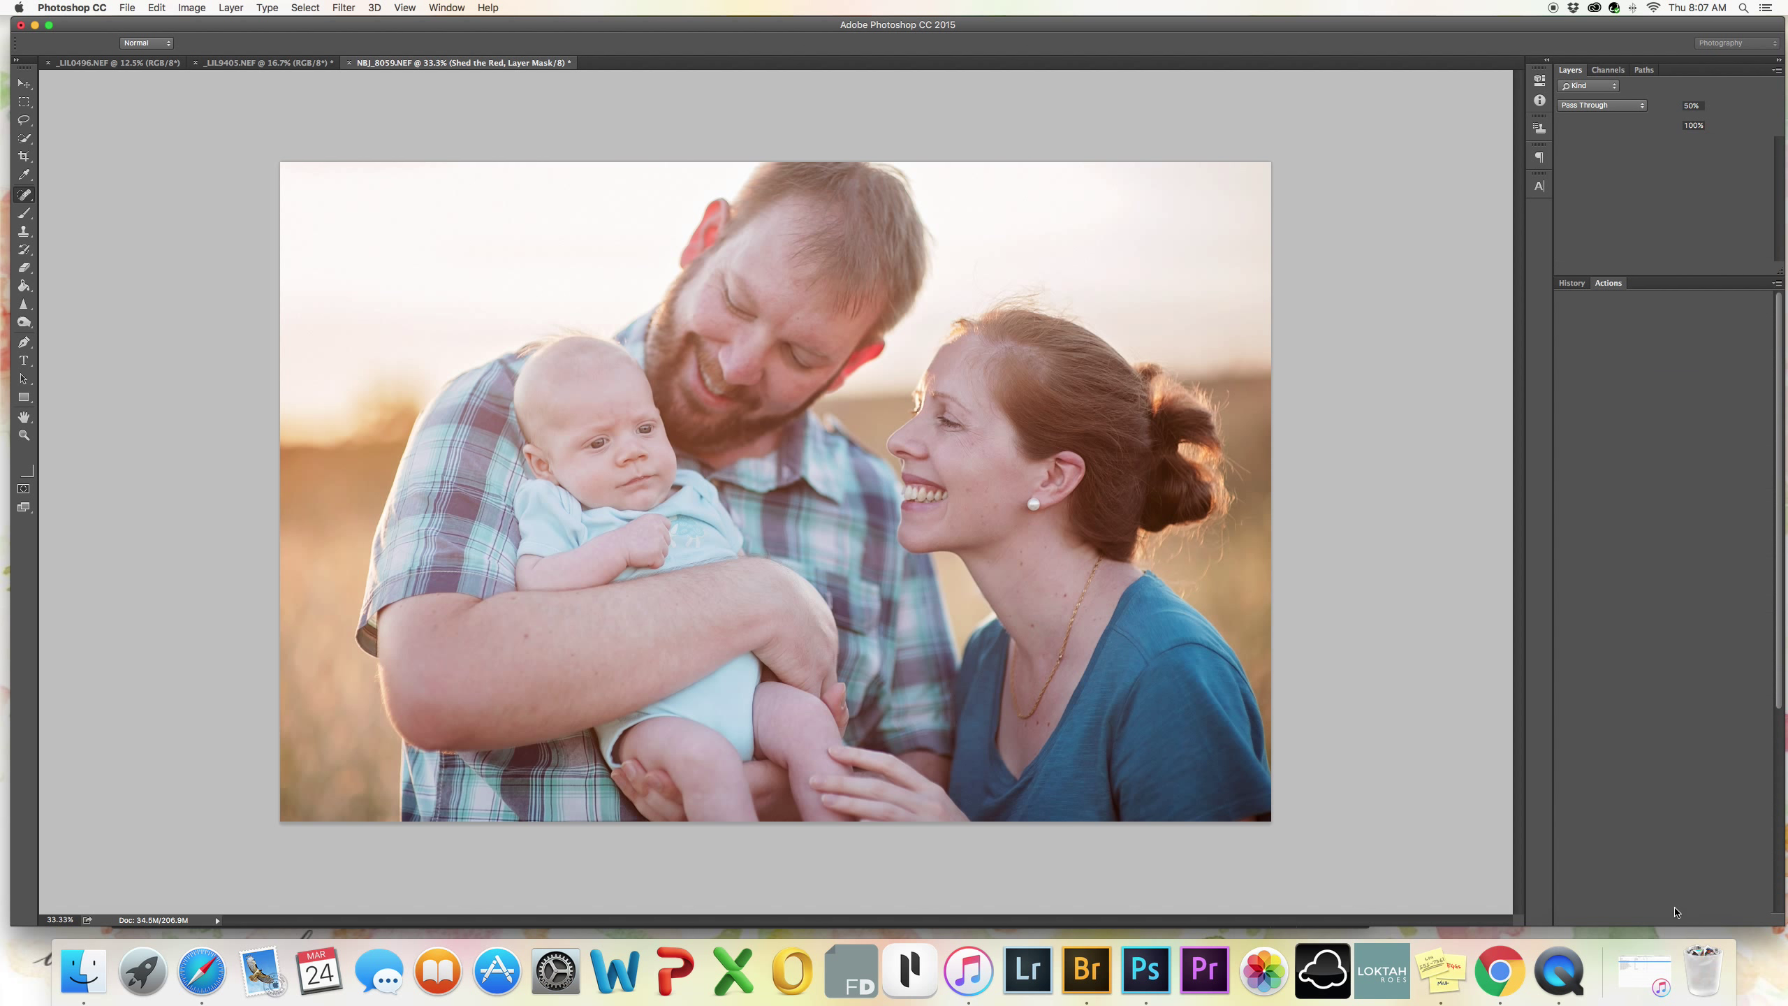
# Paint the red reduction onto the father's face through the Shed the Red mask with a small white brush.
pyautogui.press('[')
pyautogui.press('[')
pyautogui.press('[')
pyautogui.press('[')
pyautogui.press('[')
pyautogui.press('[')
pyautogui.press(']')
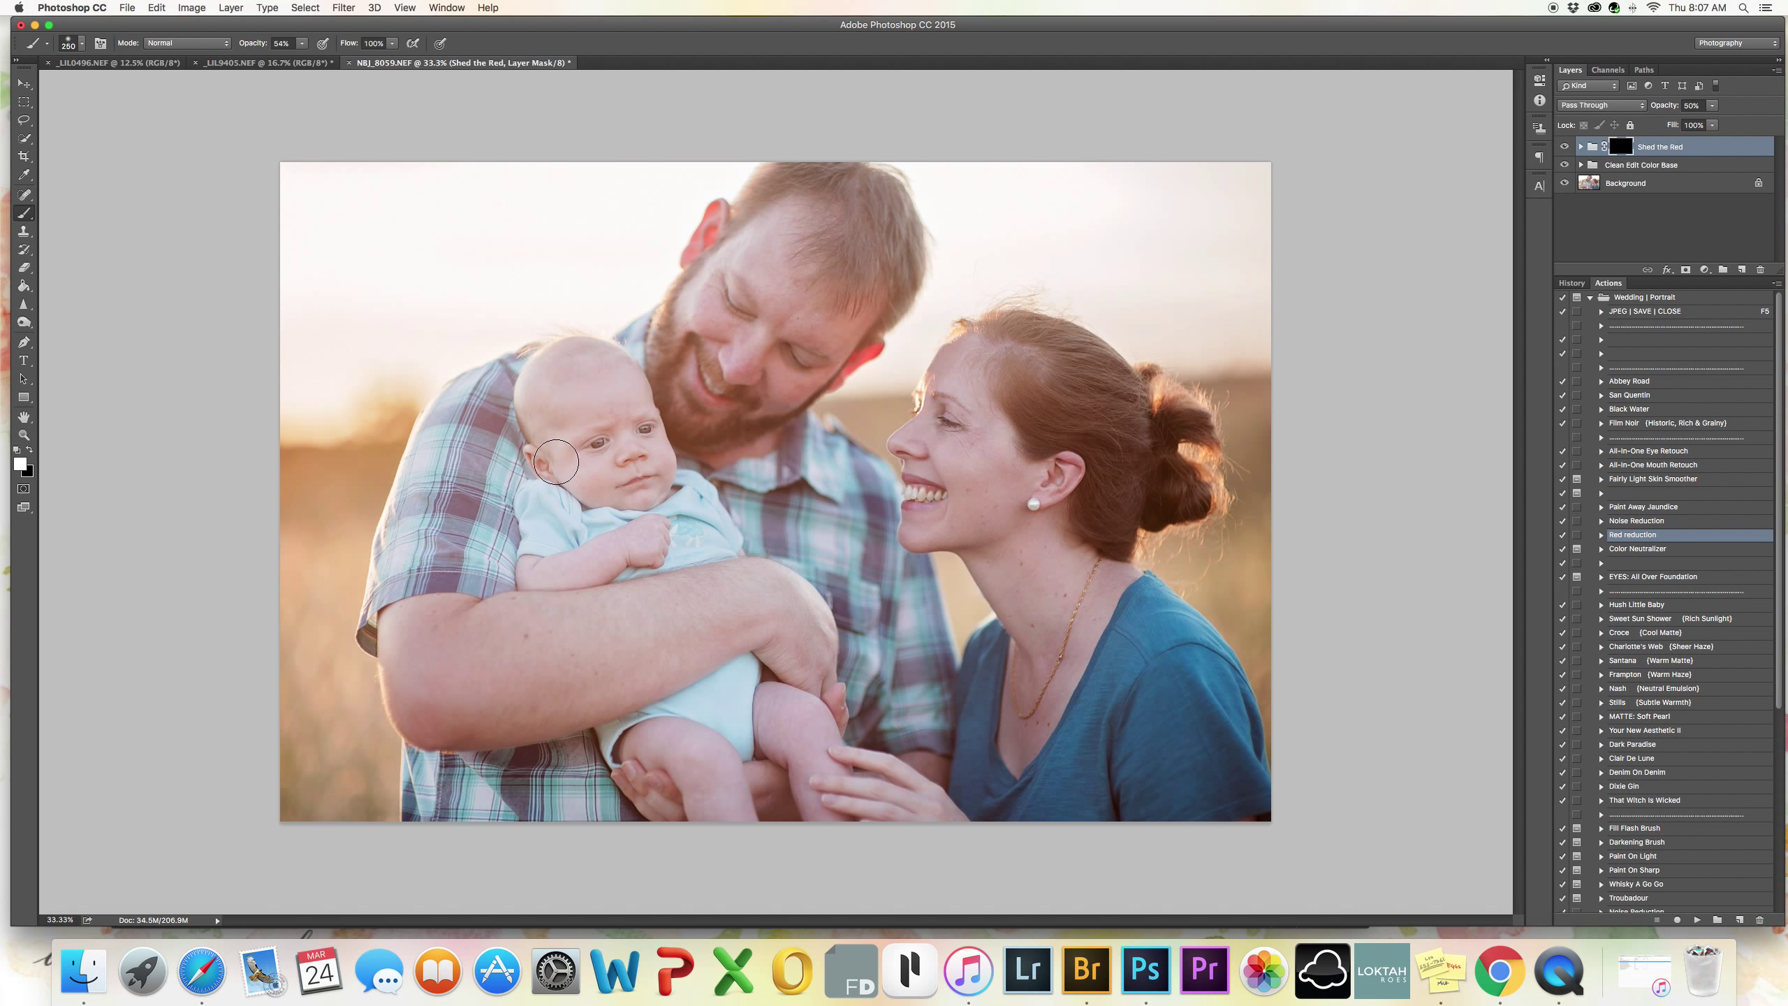
pyautogui.moveTo(908, 394)
pyautogui.mouseDown()
pyautogui.moveTo(818, 400)
pyautogui.moveTo(794, 451)
pyautogui.mouseUp()
pyautogui.moveTo(682, 269)
pyautogui.mouseDown()
pyautogui.moveTo(768, 401)
pyautogui.moveTo(746, 274)
pyautogui.moveTo(756, 296)
pyautogui.mouseUp()
# Paint the red reduction over the mother's neck and face and the father's forearm with a resized brush.
pyautogui.press(']')
pyautogui.press(']')
pyautogui.press(']')
pyautogui.press(']')
pyautogui.press('[')
pyautogui.press('[')
pyautogui.moveTo(964, 562)
pyautogui.mouseDown()
pyautogui.moveTo(1074, 576)
pyautogui.moveTo(969, 759)
pyautogui.moveTo(1063, 706)
pyautogui.moveTo(1059, 419)
pyautogui.moveTo(1018, 327)
pyautogui.mouseUp()
pyautogui.moveTo(782, 697)
pyautogui.mouseDown()
pyautogui.moveTo(798, 755)
pyautogui.moveTo(752, 806)
pyautogui.moveTo(656, 776)
pyautogui.moveTo(609, 709)
pyautogui.moveTo(423, 675)
pyautogui.moveTo(486, 749)
pyautogui.moveTo(554, 613)
pyautogui.moveTo(546, 532)
pyautogui.moveTo(580, 499)
pyautogui.moveTo(598, 598)
pyautogui.mouseUp()
# Paint the red reduction over the father's ear on the Shed the Red mask with a brush of about 175 px.
pyautogui.press(']')
pyautogui.press(']')
pyautogui.press(']')
pyautogui.press(']')
pyautogui.press(']')
pyautogui.press(']')
pyautogui.press(']')
pyautogui.press('[')
pyautogui.press('[')
pyautogui.press('[')
pyautogui.press('[')
pyautogui.press('[')
pyautogui.press('[')
pyautogui.press('[')
pyautogui.press('[')
pyautogui.press('[')
pyautogui.press('[')
pyautogui.moveTo(877, 345); pyautogui.dragTo(850, 371)
# Run the Santana (Warm Matte) action on the family photo.
pyautogui.scroll(-3, 1672, 572)
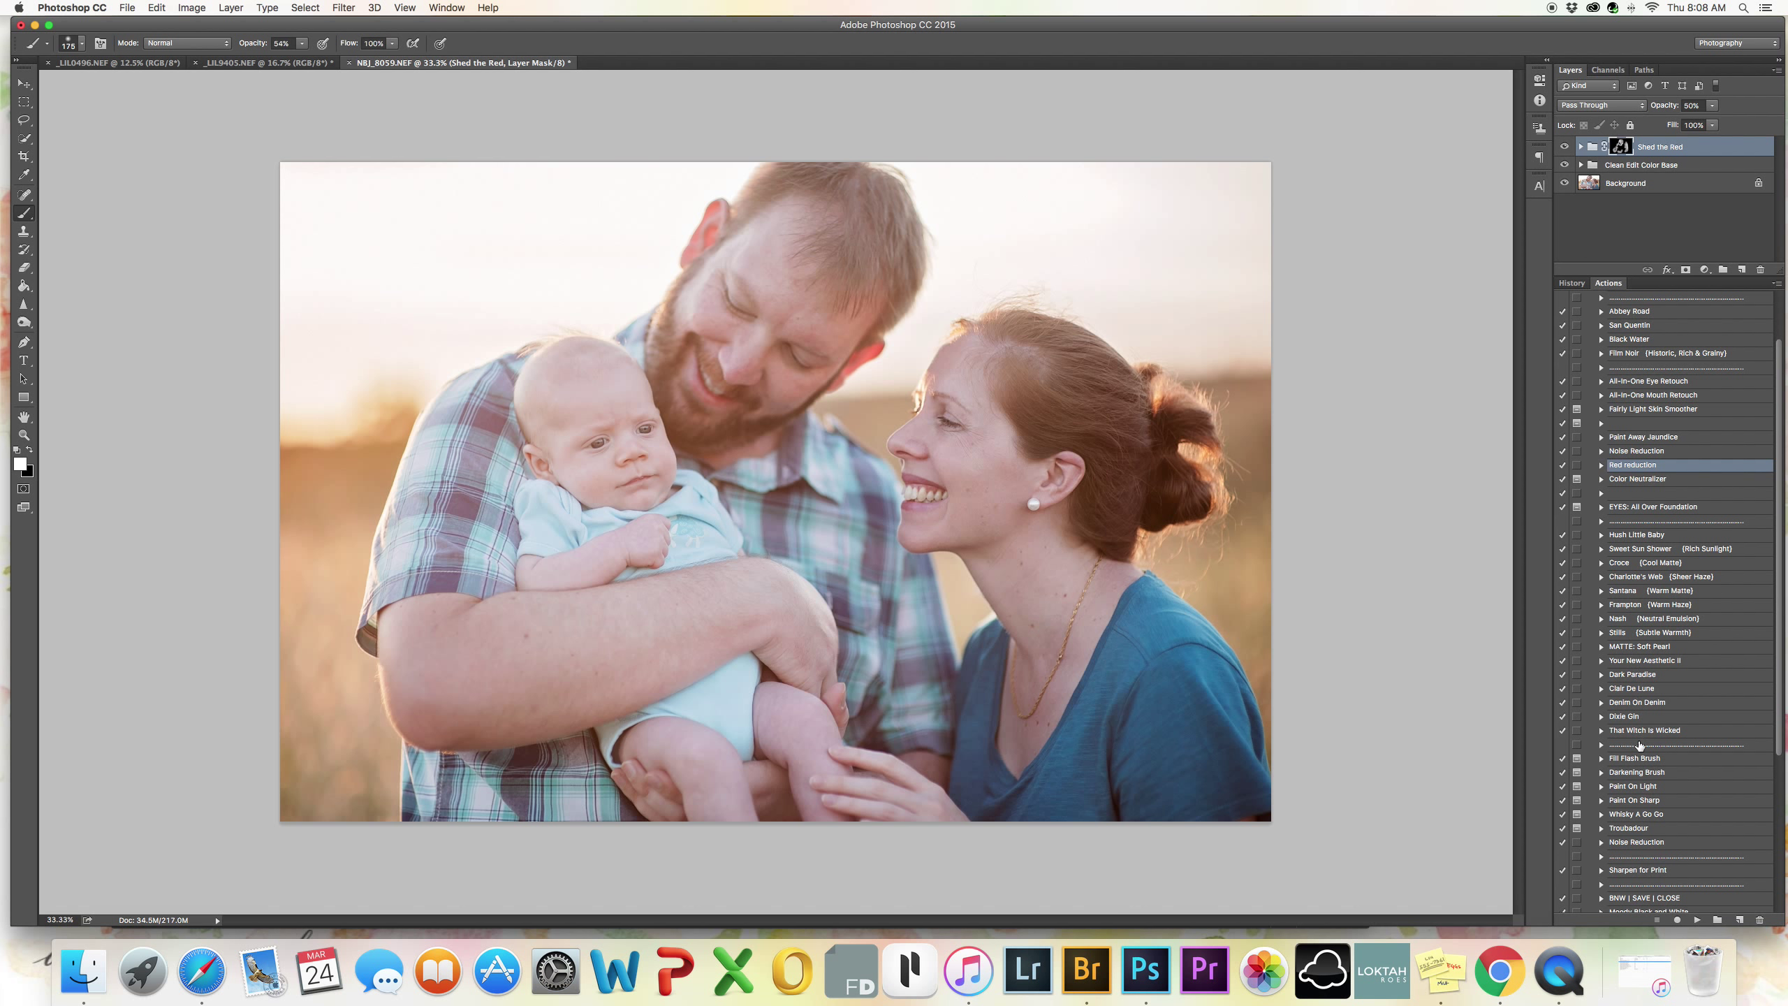
pyautogui.click(1639, 591)
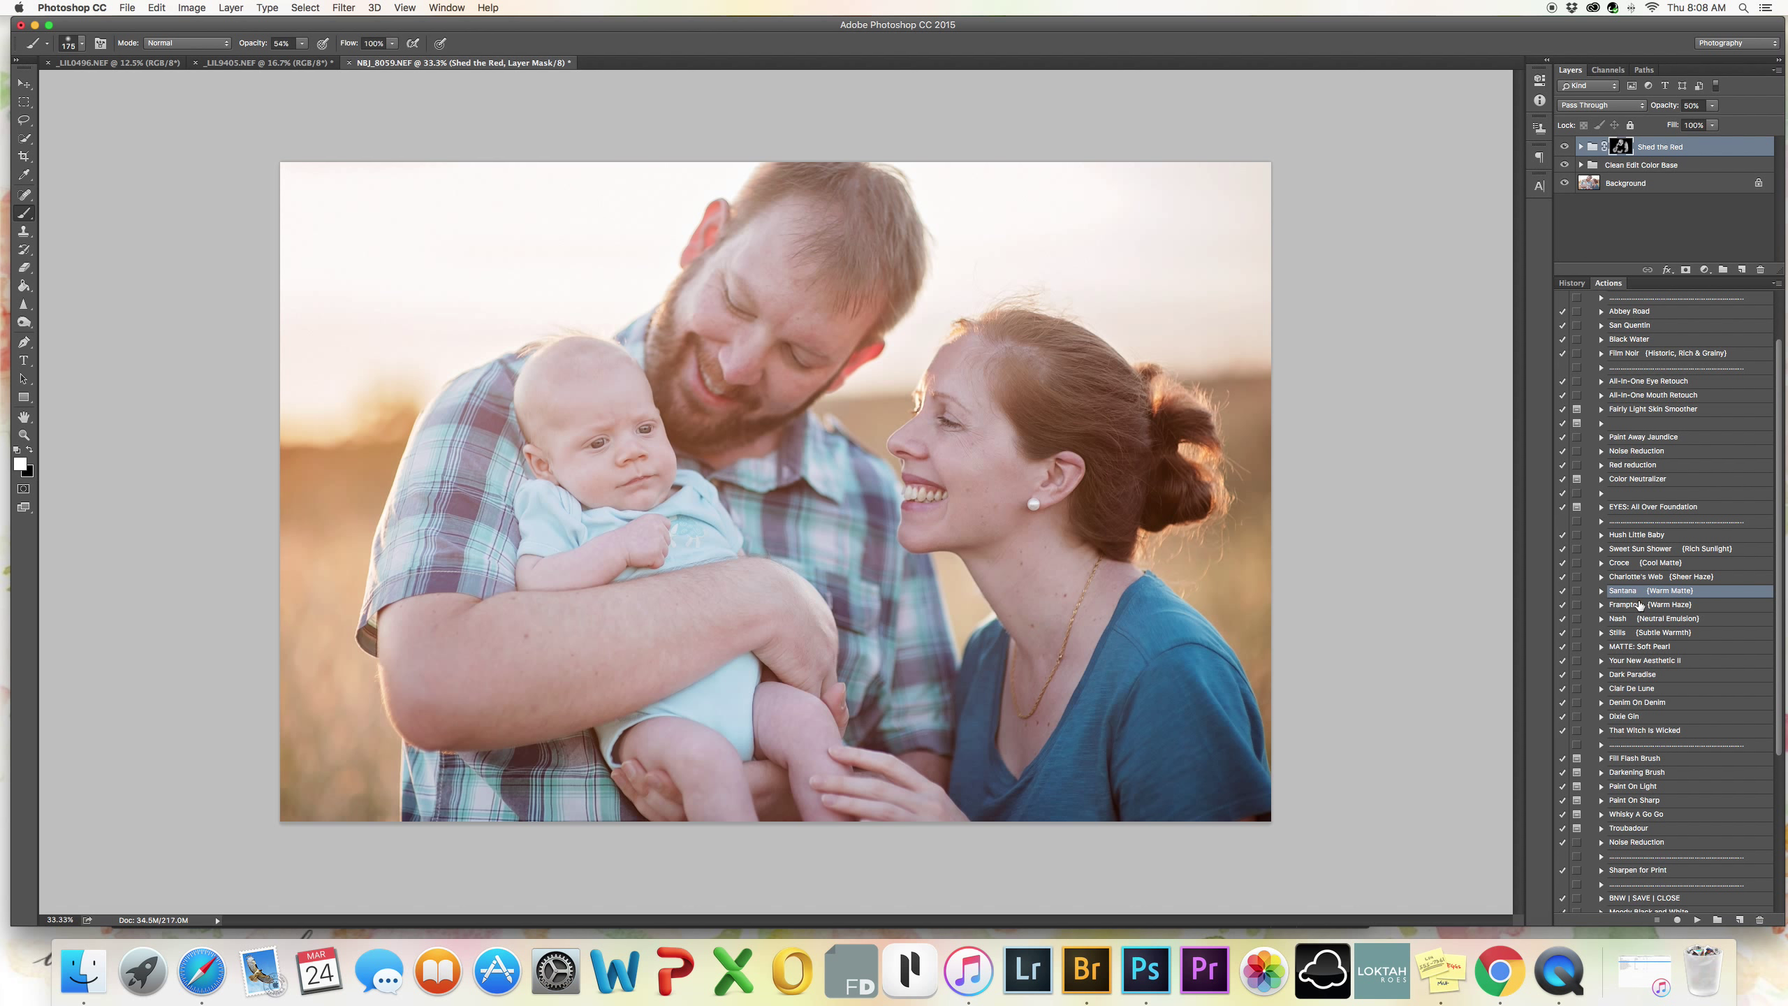
pyautogui.click(1697, 919)
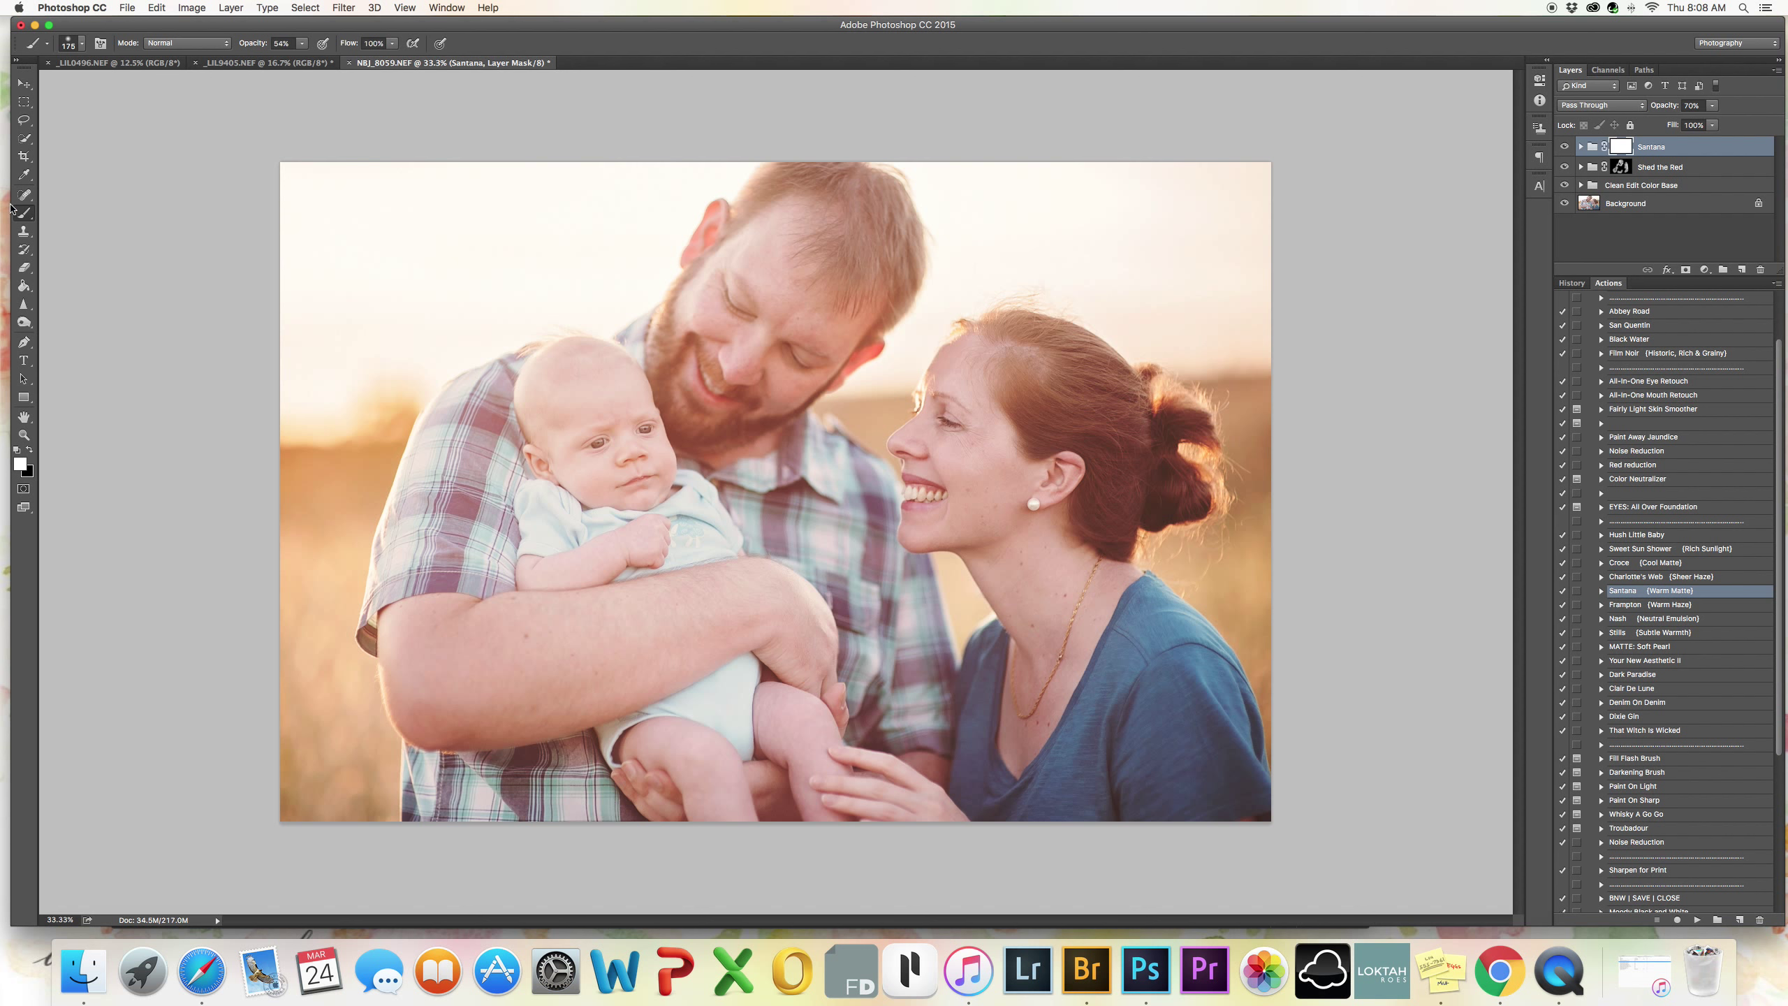
# Soften the Santana effect over the family by painting black on its mask with an 800 px brush at 25% opacity.
pyautogui.click(28, 453)
pyautogui.press(']')
pyautogui.press(']')
pyautogui.press(']')
pyautogui.press(']')
pyautogui.press(']')
pyautogui.press(']')
pyautogui.press(']')
pyautogui.press(']')
pyautogui.moveTo(259, 45); pyautogui.dragTo(255, 47)
pyautogui.click(664, 704)
pyautogui.press('super+z')
pyautogui.moveTo(261, 45); pyautogui.dragTo(243, 47)
pyautogui.click(679, 570)
pyautogui.moveTo(762, 410)
pyautogui.mouseDown()
pyautogui.moveTo(742, 336)
pyautogui.moveTo(830, 428)
pyautogui.mouseUp()
pyautogui.click(748, 447)
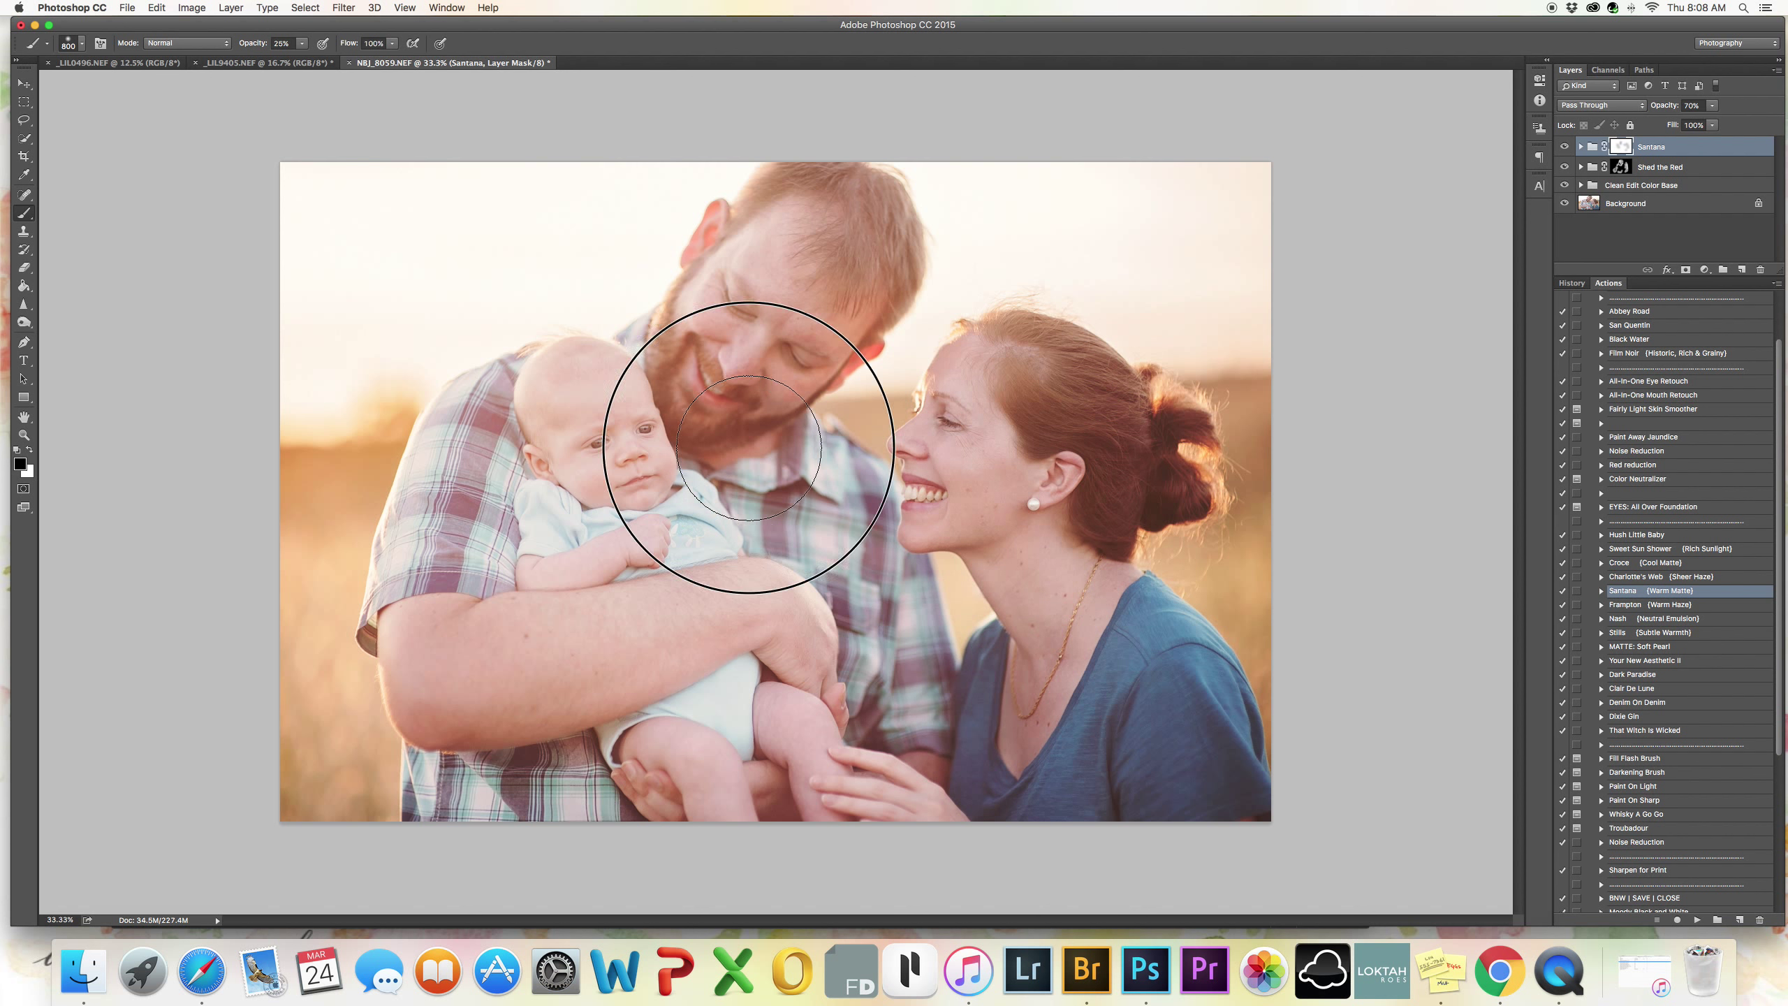
pyautogui.click(495, 678)
pyautogui.click(761, 323)
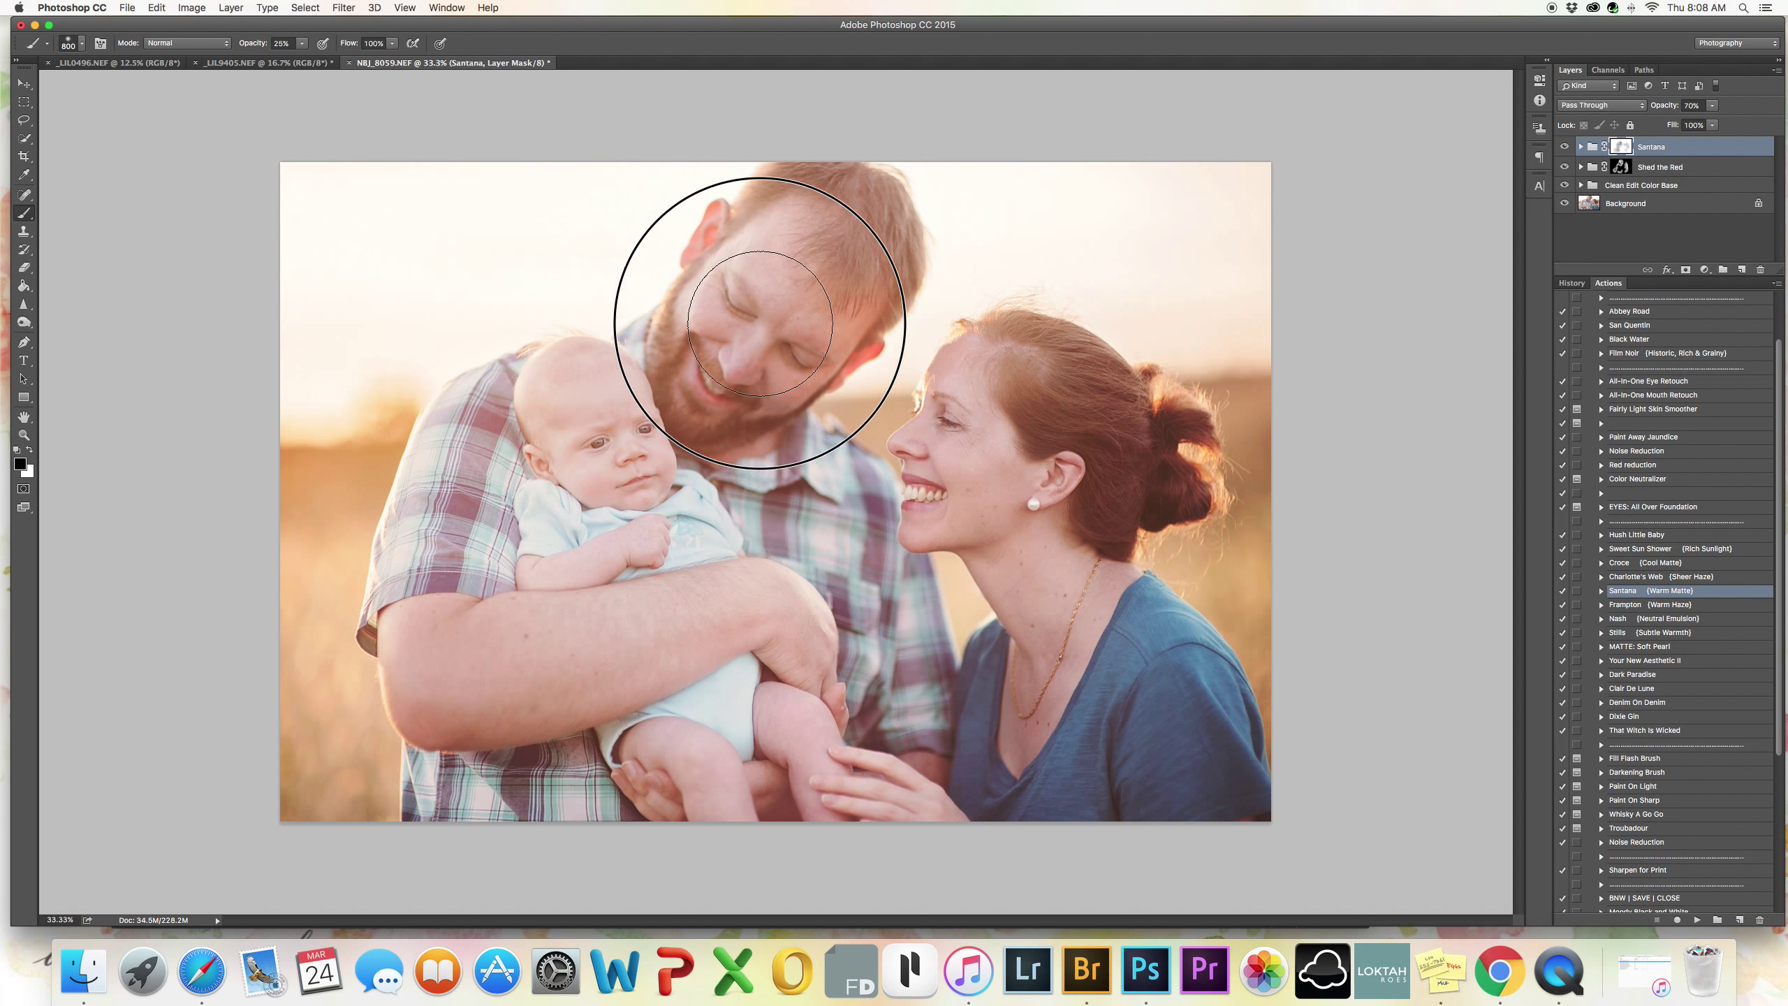
# Compare the family photo with and without the Santana group.
pyautogui.click(1563, 147)
pyautogui.click(1563, 147)
pyautogui.click(1562, 147)
pyautogui.click(1563, 147)
pyautogui.click(1563, 147)
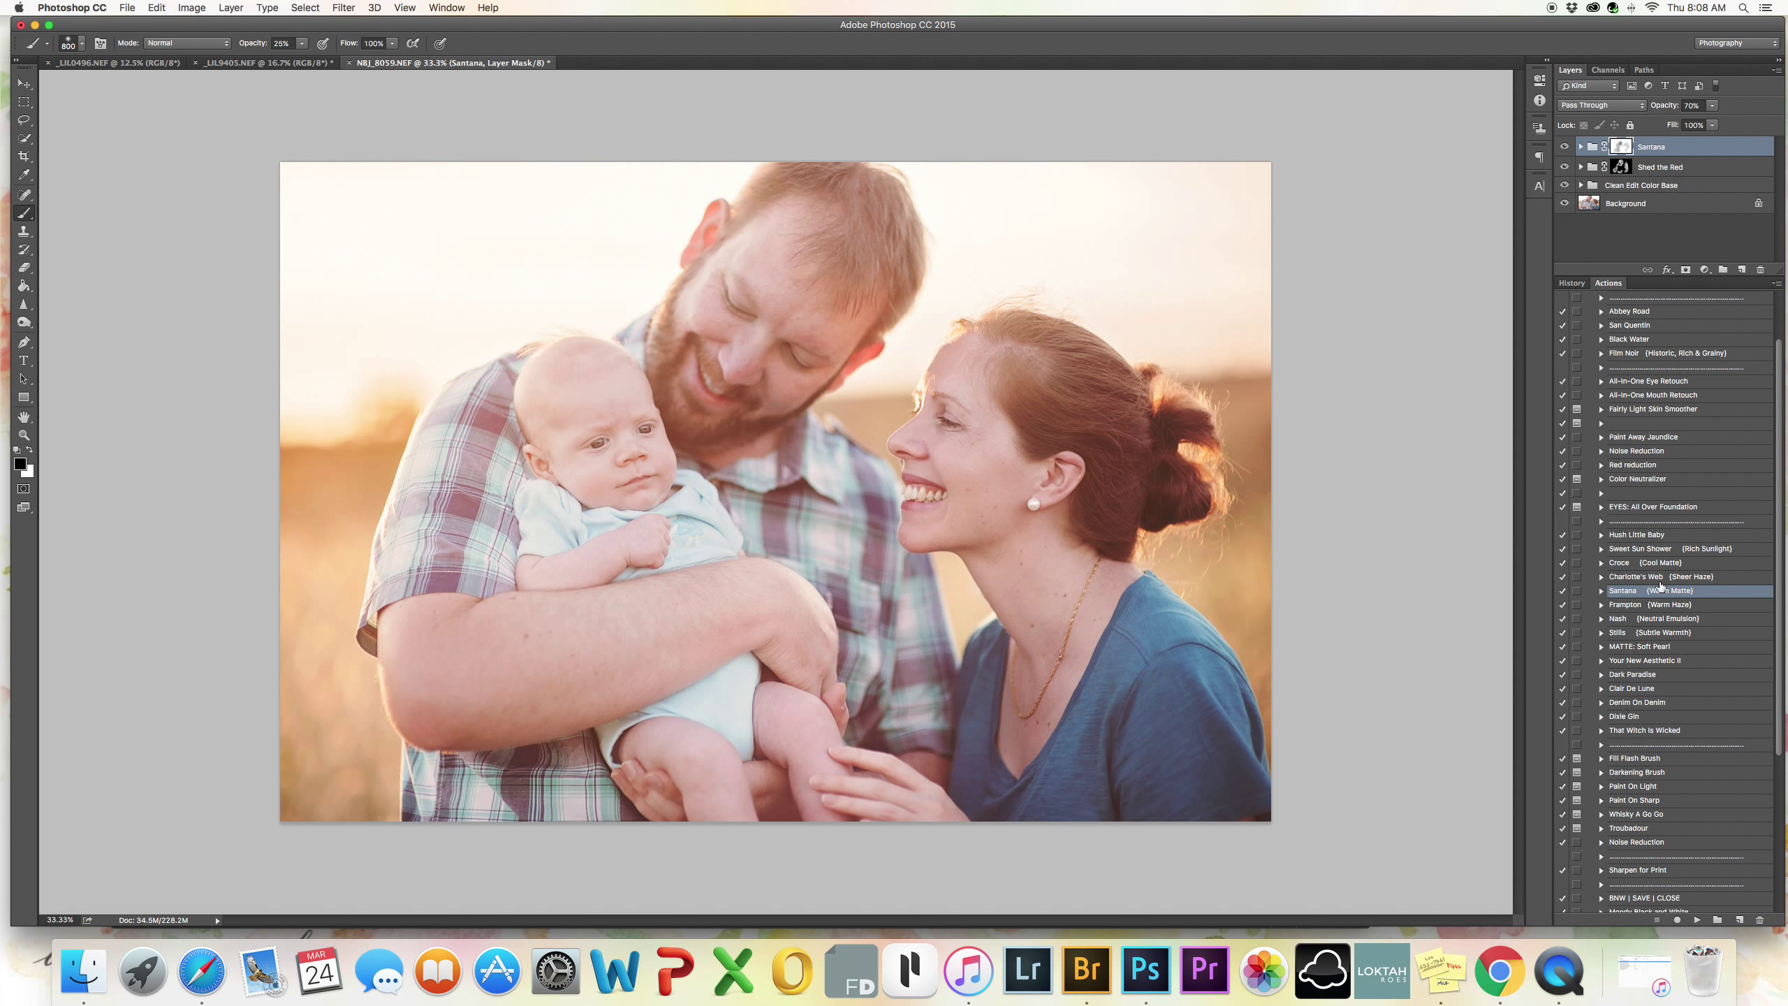
# Run the Nash (Neutral Emulsion) action and reduce its group's opacity to 27%.
pyautogui.click(1652, 619)
pyautogui.click(1697, 920)
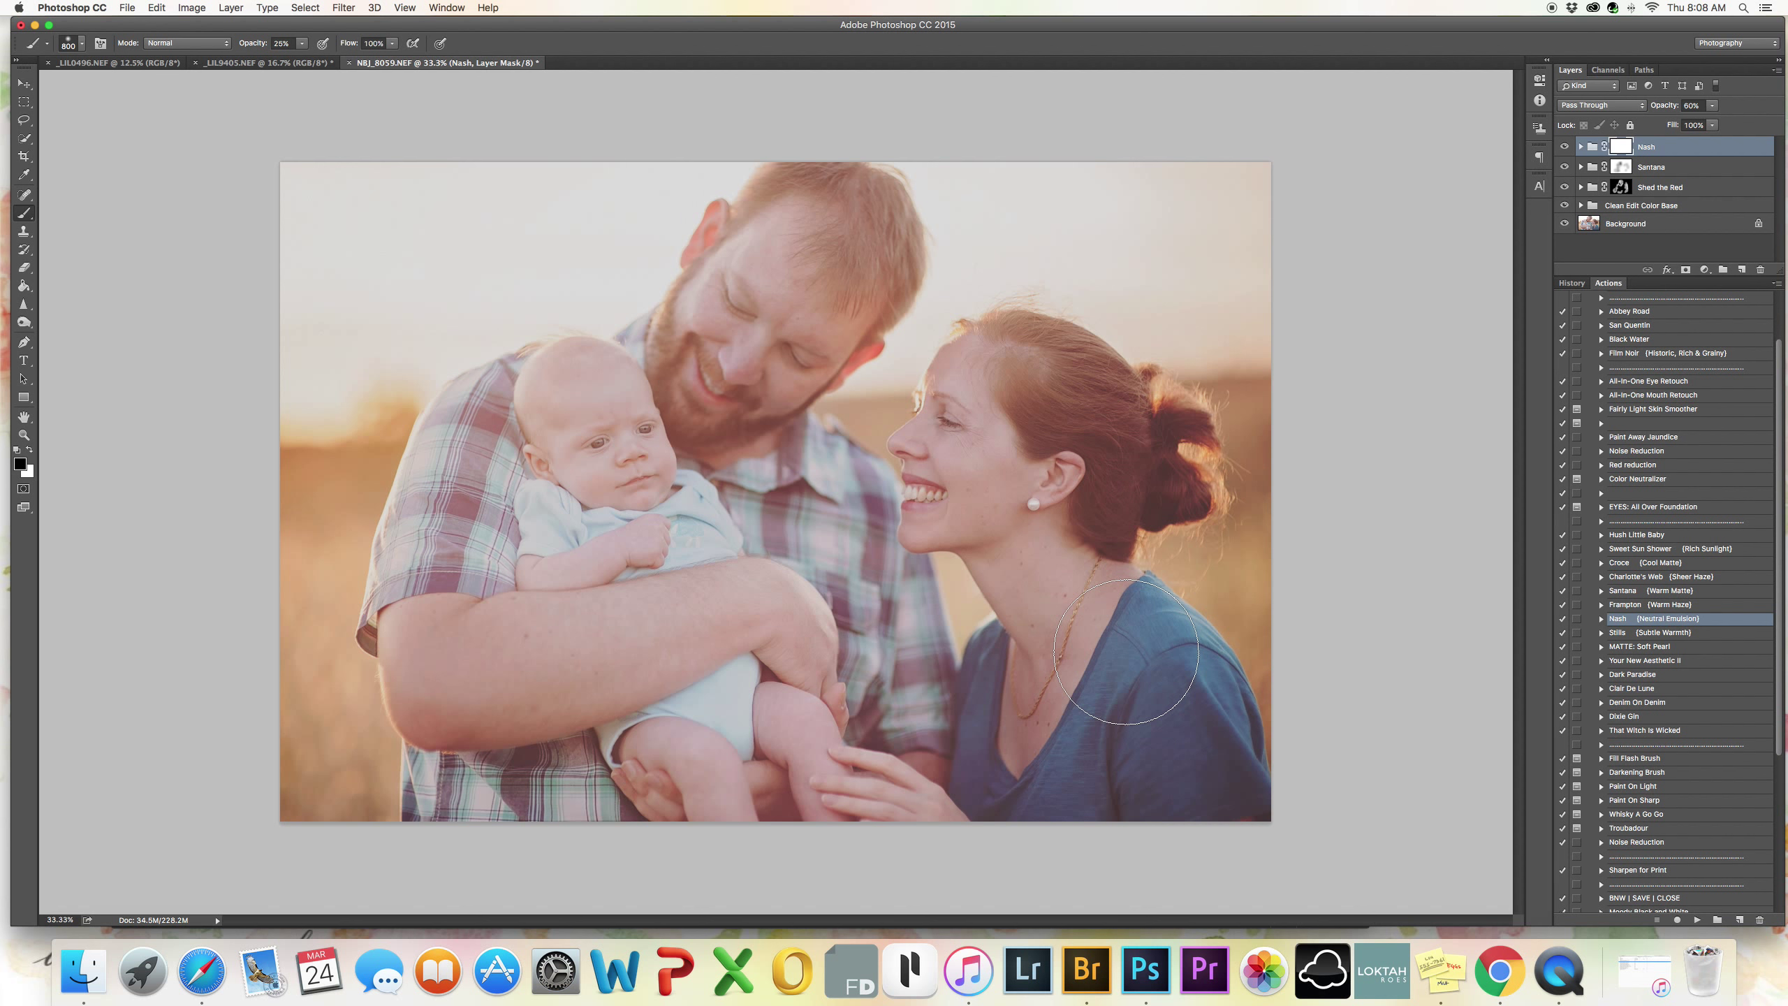
pyautogui.moveTo(1664, 107); pyautogui.dragTo(1641, 112)
# Paint black over the family on the Nash mask and reduce the Nash group's opacity to 17%.
pyautogui.click(1618, 147)
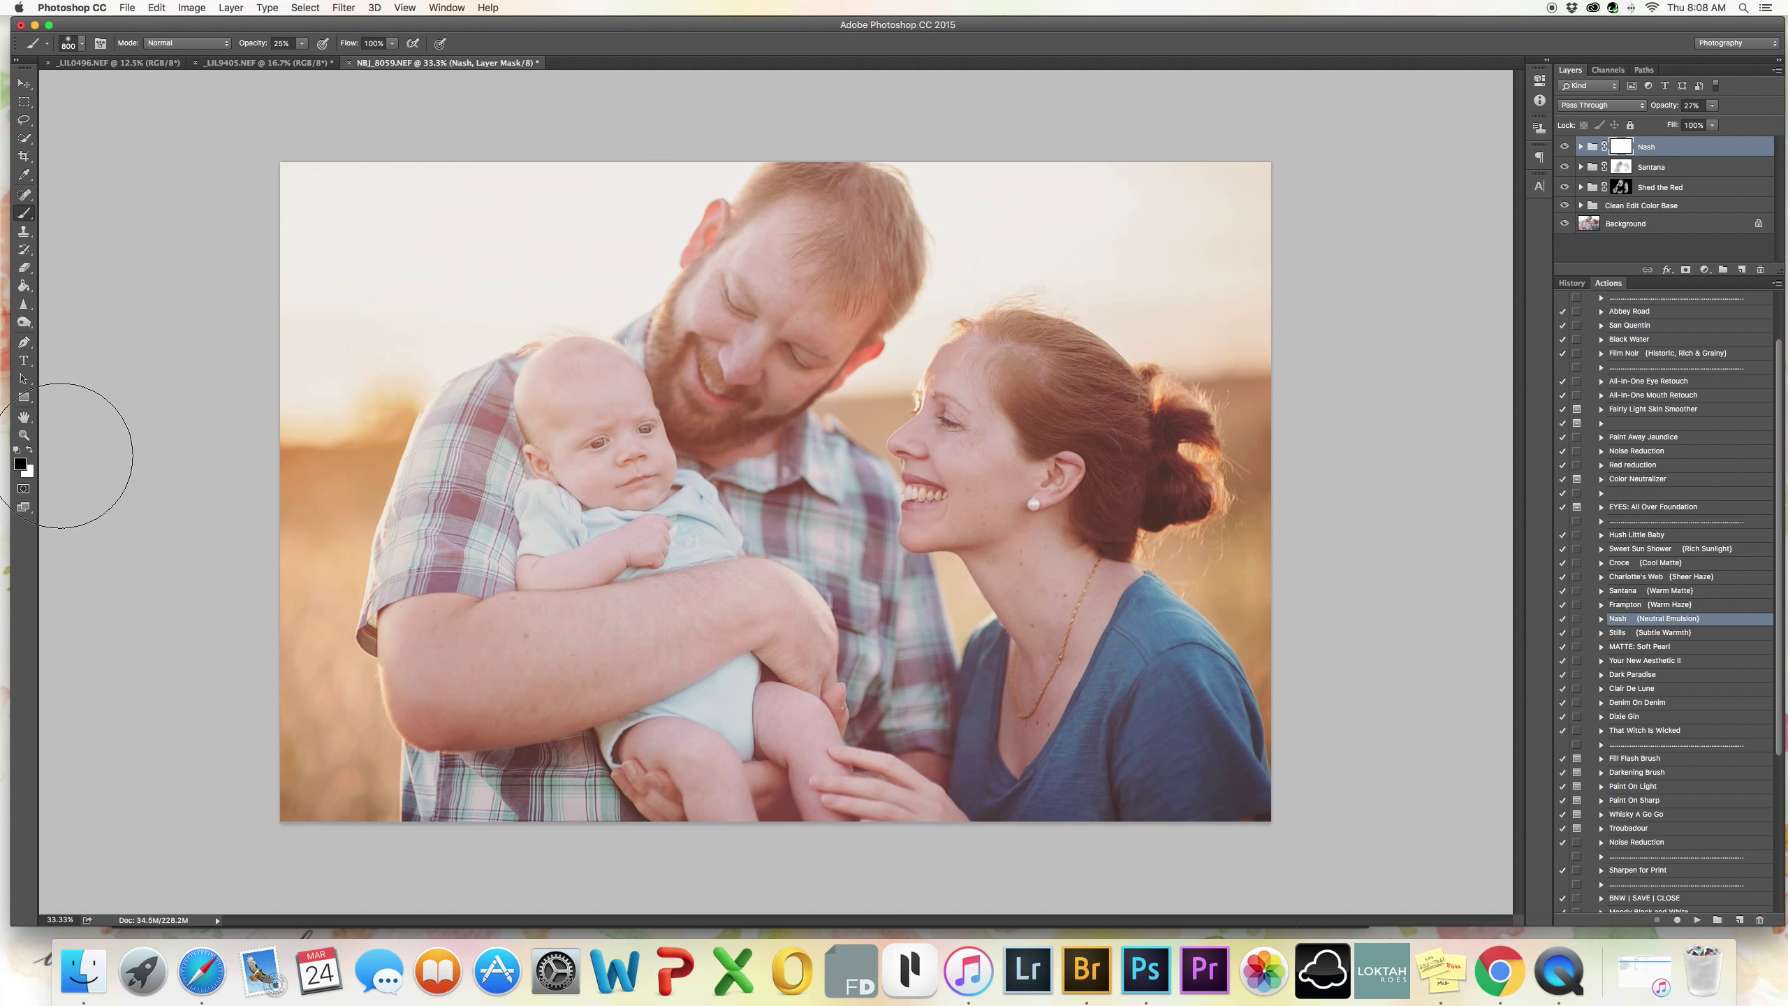
pyautogui.moveTo(824, 280)
pyautogui.mouseDown()
pyautogui.moveTo(638, 767)
pyautogui.moveTo(846, 227)
pyautogui.moveTo(639, 758)
pyautogui.moveTo(588, 401)
pyautogui.moveTo(818, 240)
pyautogui.moveTo(958, 371)
pyautogui.moveTo(1119, 664)
pyautogui.moveTo(782, 347)
pyautogui.moveTo(559, 351)
pyautogui.moveTo(950, 619)
pyautogui.moveTo(993, 536)
pyautogui.moveTo(985, 870)
pyautogui.mouseUp()
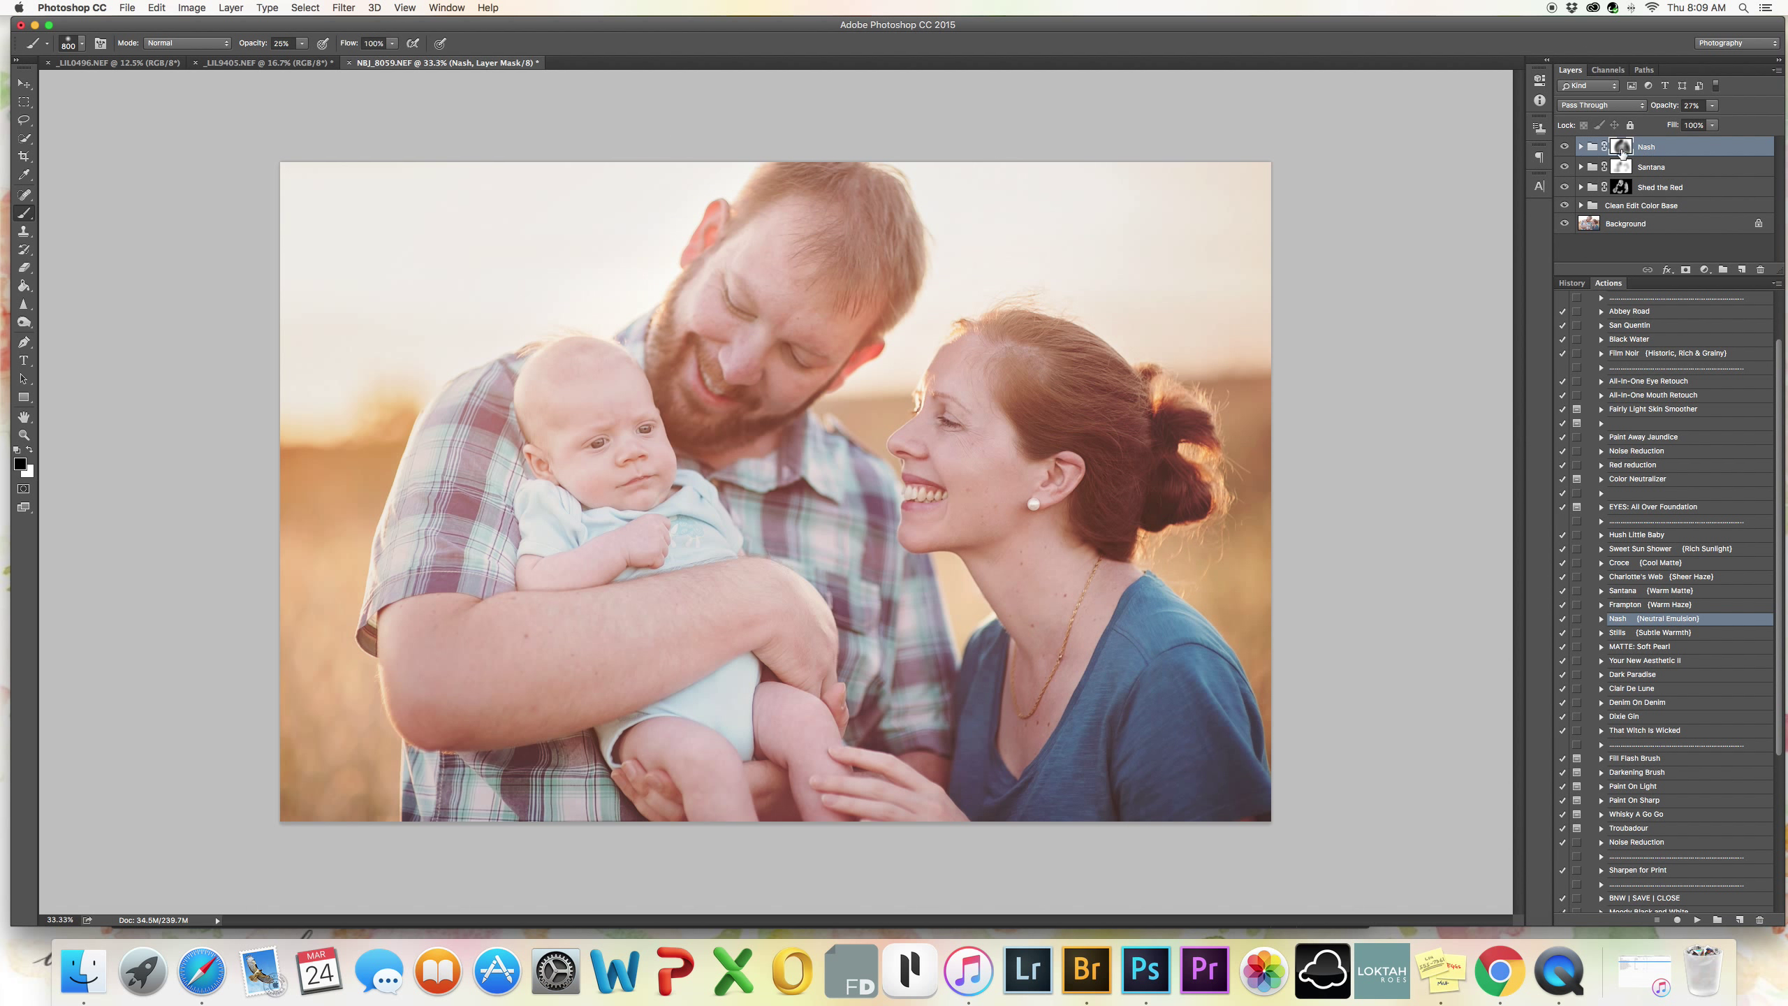
pyautogui.click(1565, 148)
pyautogui.click(1565, 148)
pyautogui.click(1565, 148)
pyautogui.click(1565, 148)
pyautogui.moveTo(1663, 105); pyautogui.dragTo(1656, 105)
pyautogui.click(1565, 148)
pyautogui.click(1564, 148)
# Look over the JPEG | SAVE | CLOSE action and the options for creating a new action, and close the family photo.
pyautogui.scroll(3, 1630, 421)
pyautogui.click(1639, 311)
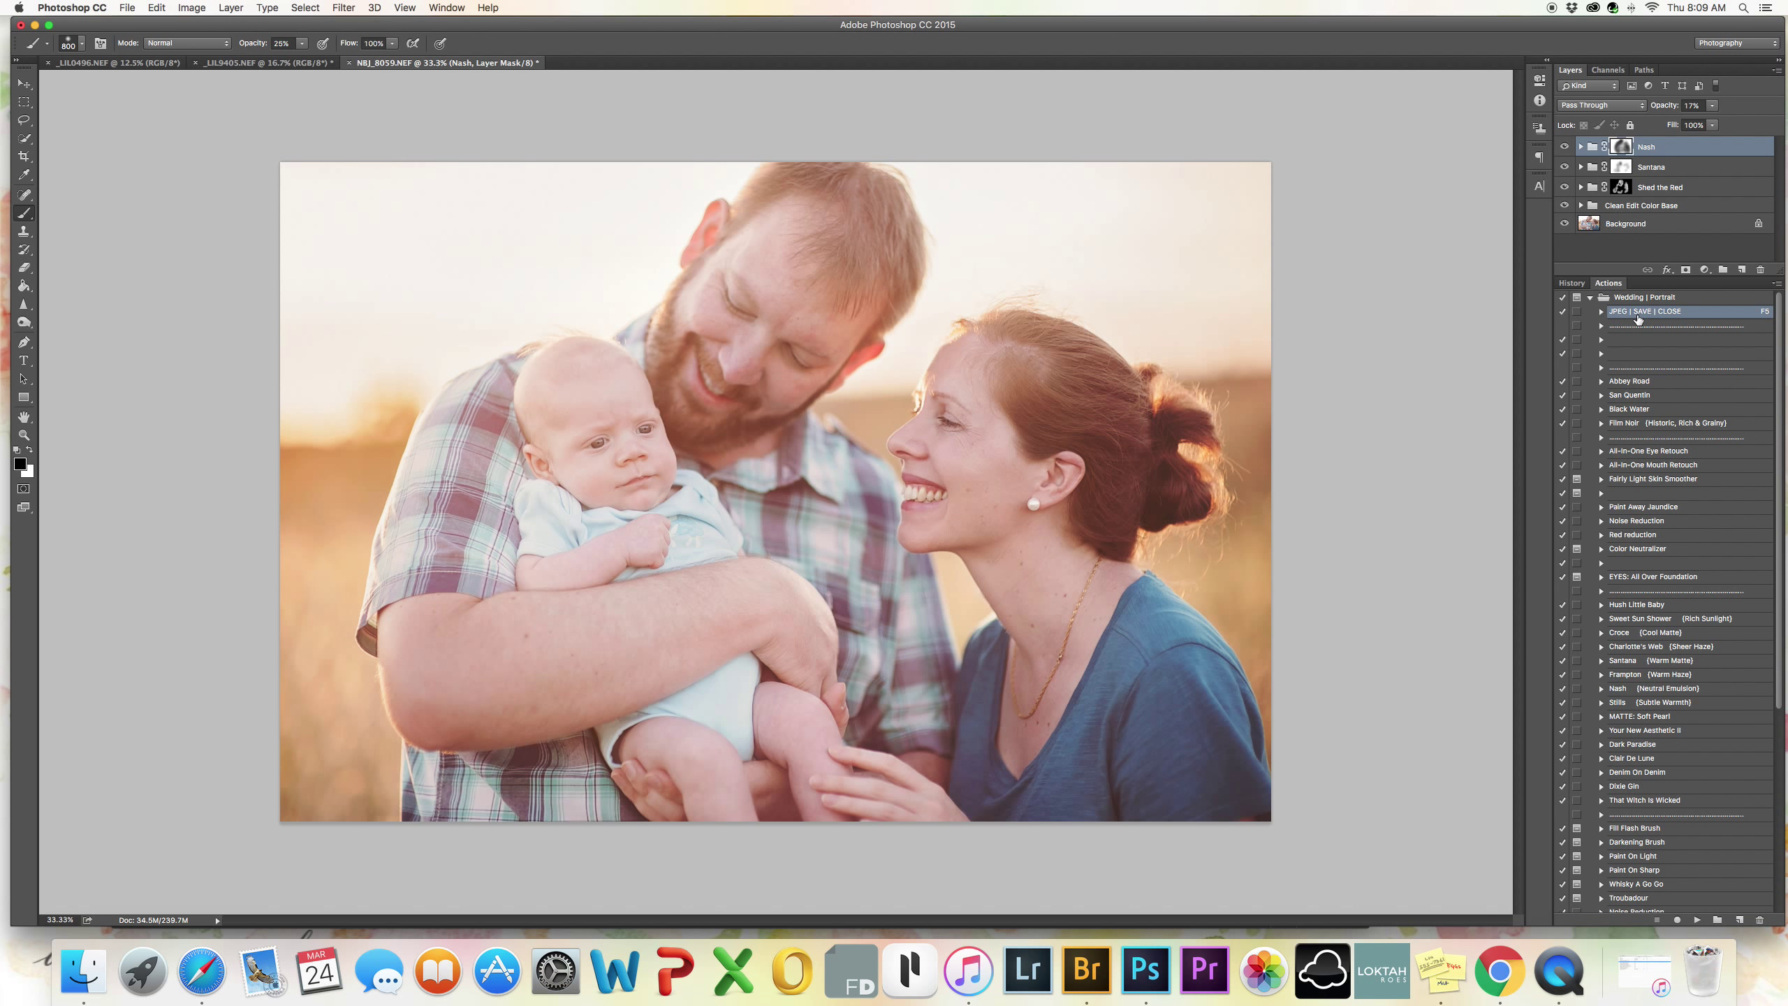
pyautogui.click(1775, 283)
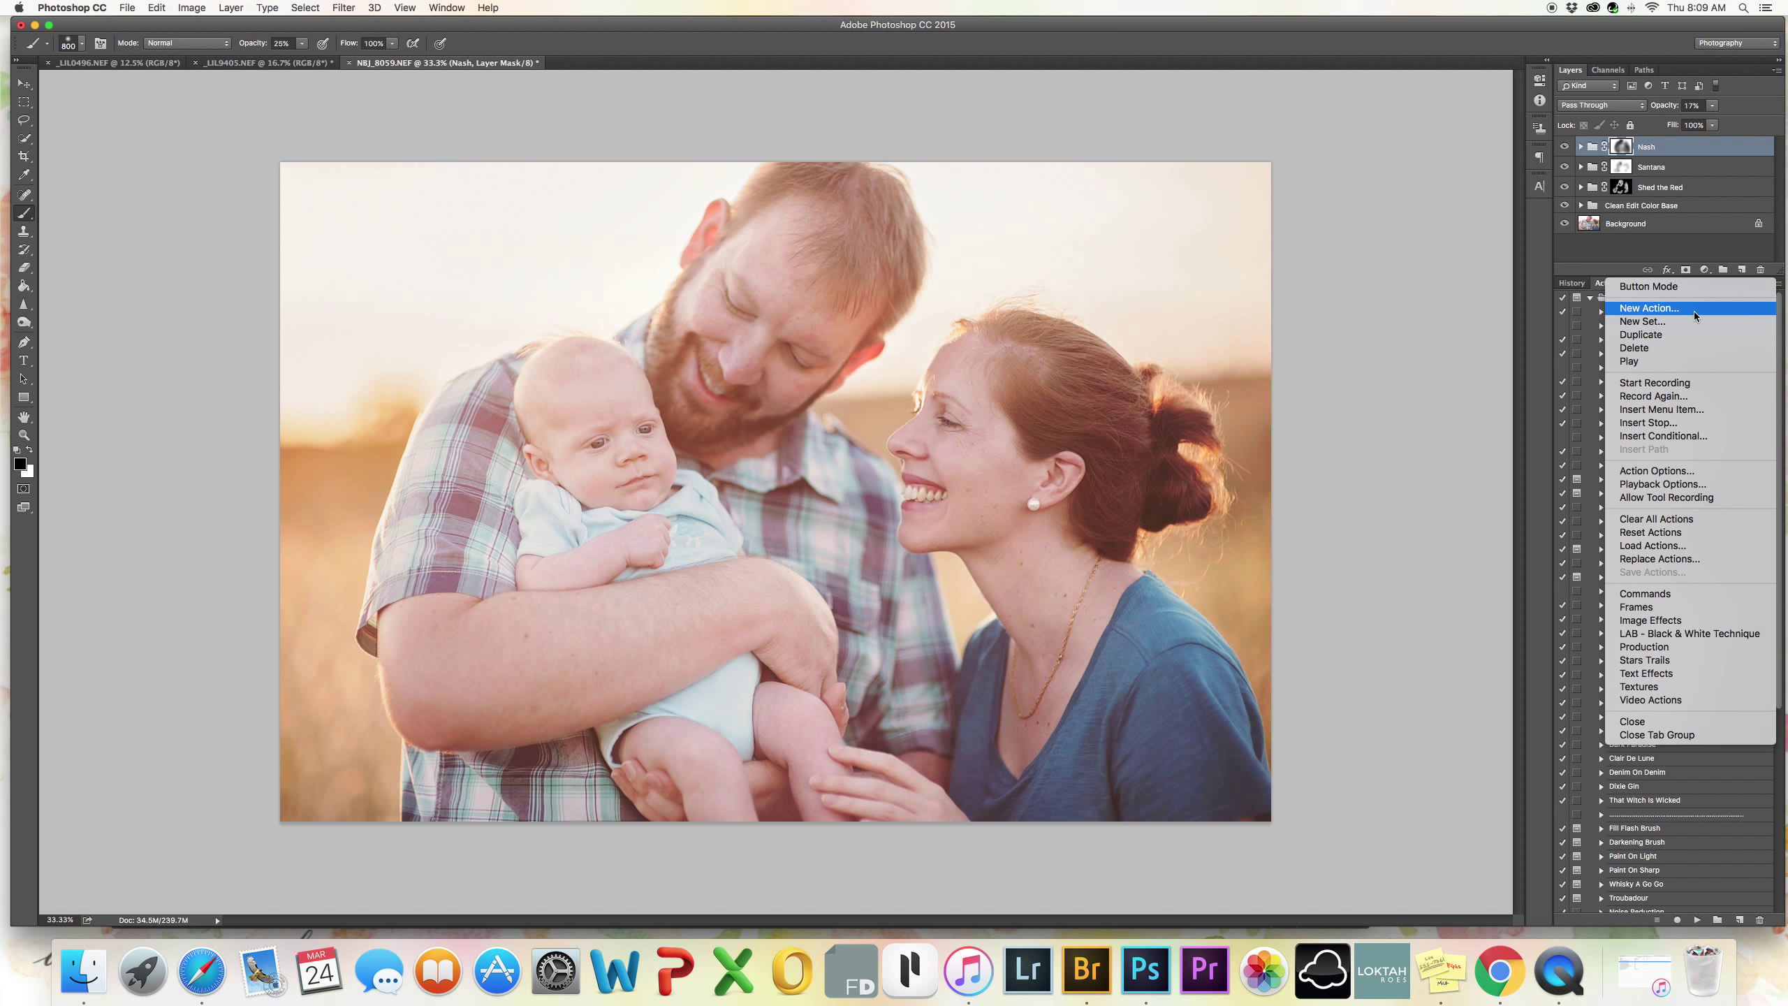
pyautogui.click(1539, 386)
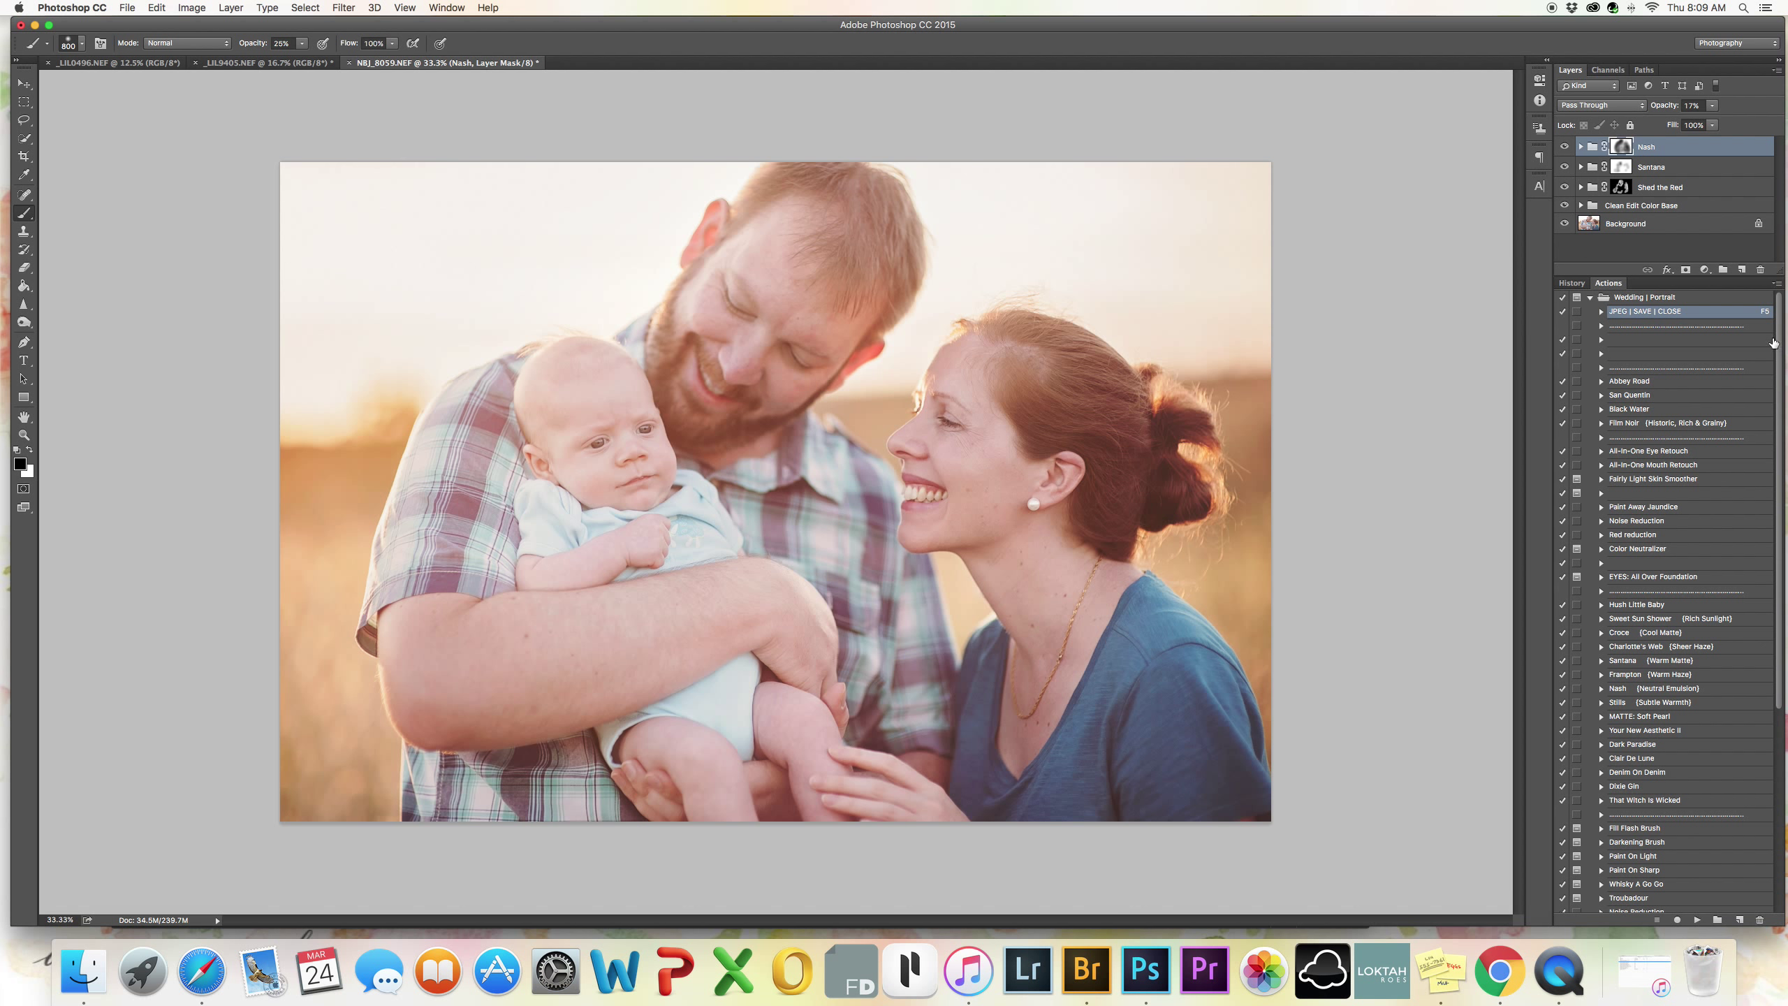
pyautogui.click(349, 63)
pyautogui.click(827, 305)
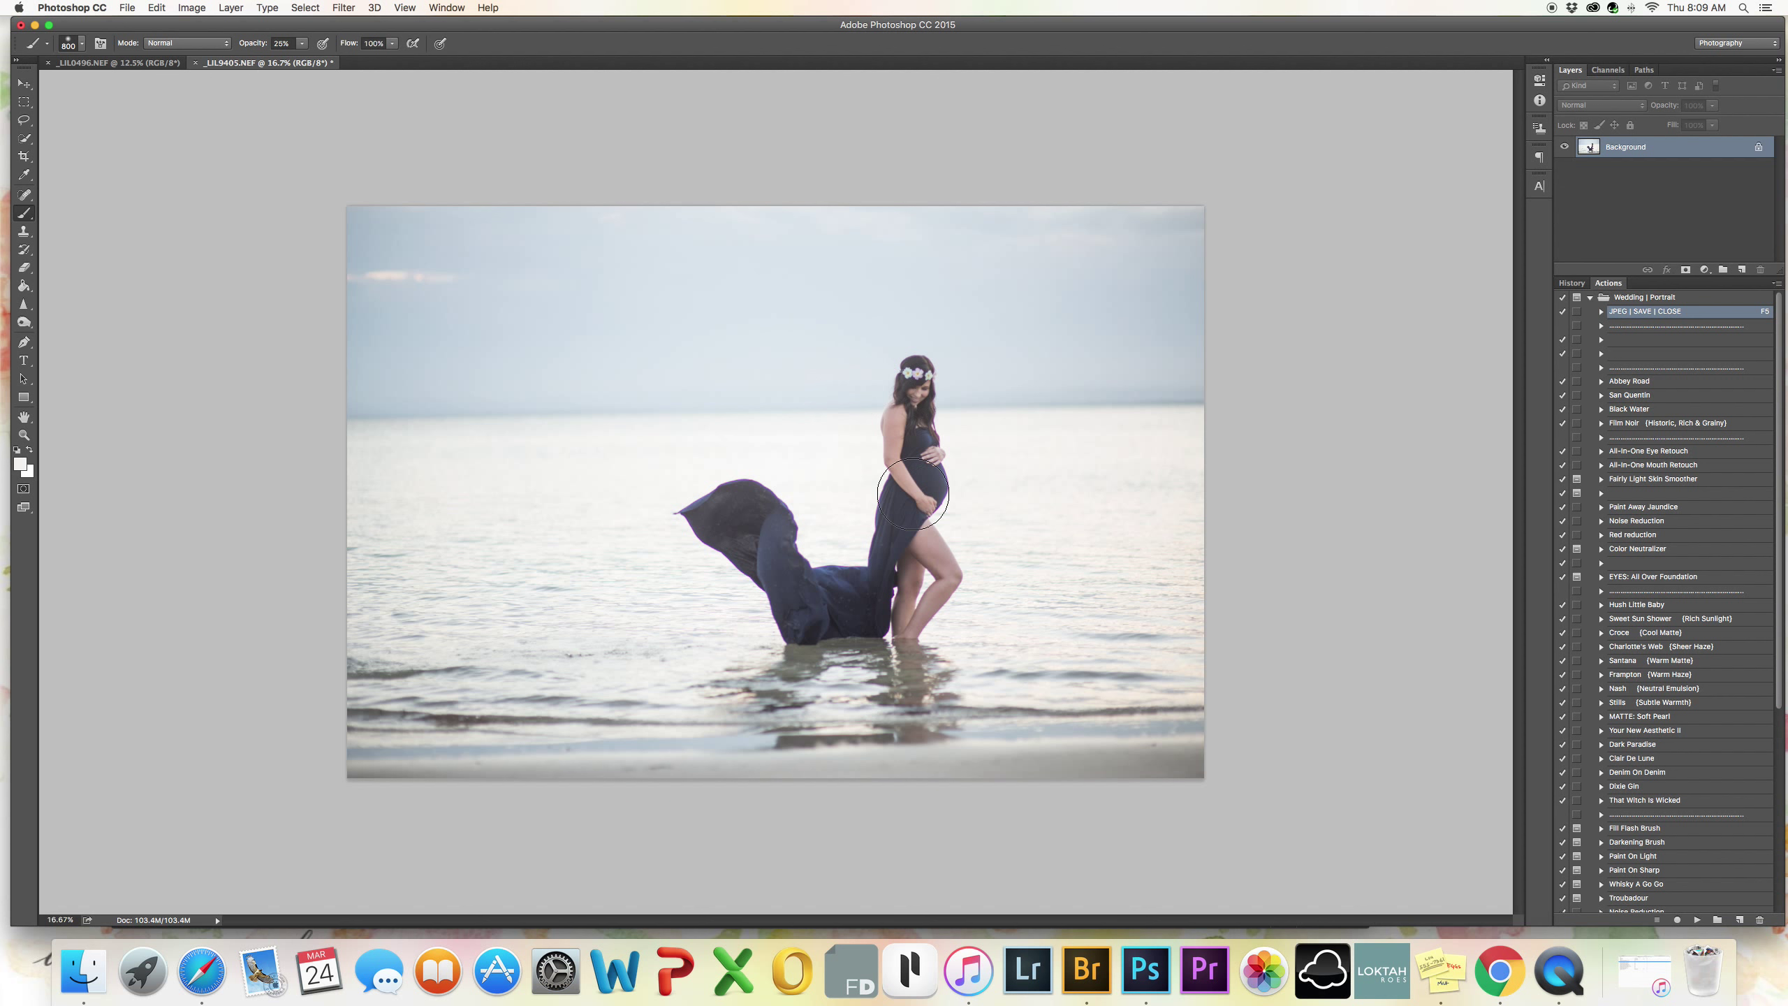
# Crop the beach maternity photo at a 12 by 8 ratio, straightened along the horizon.
pyautogui.click(24, 156)
pyautogui.click(320, 46)
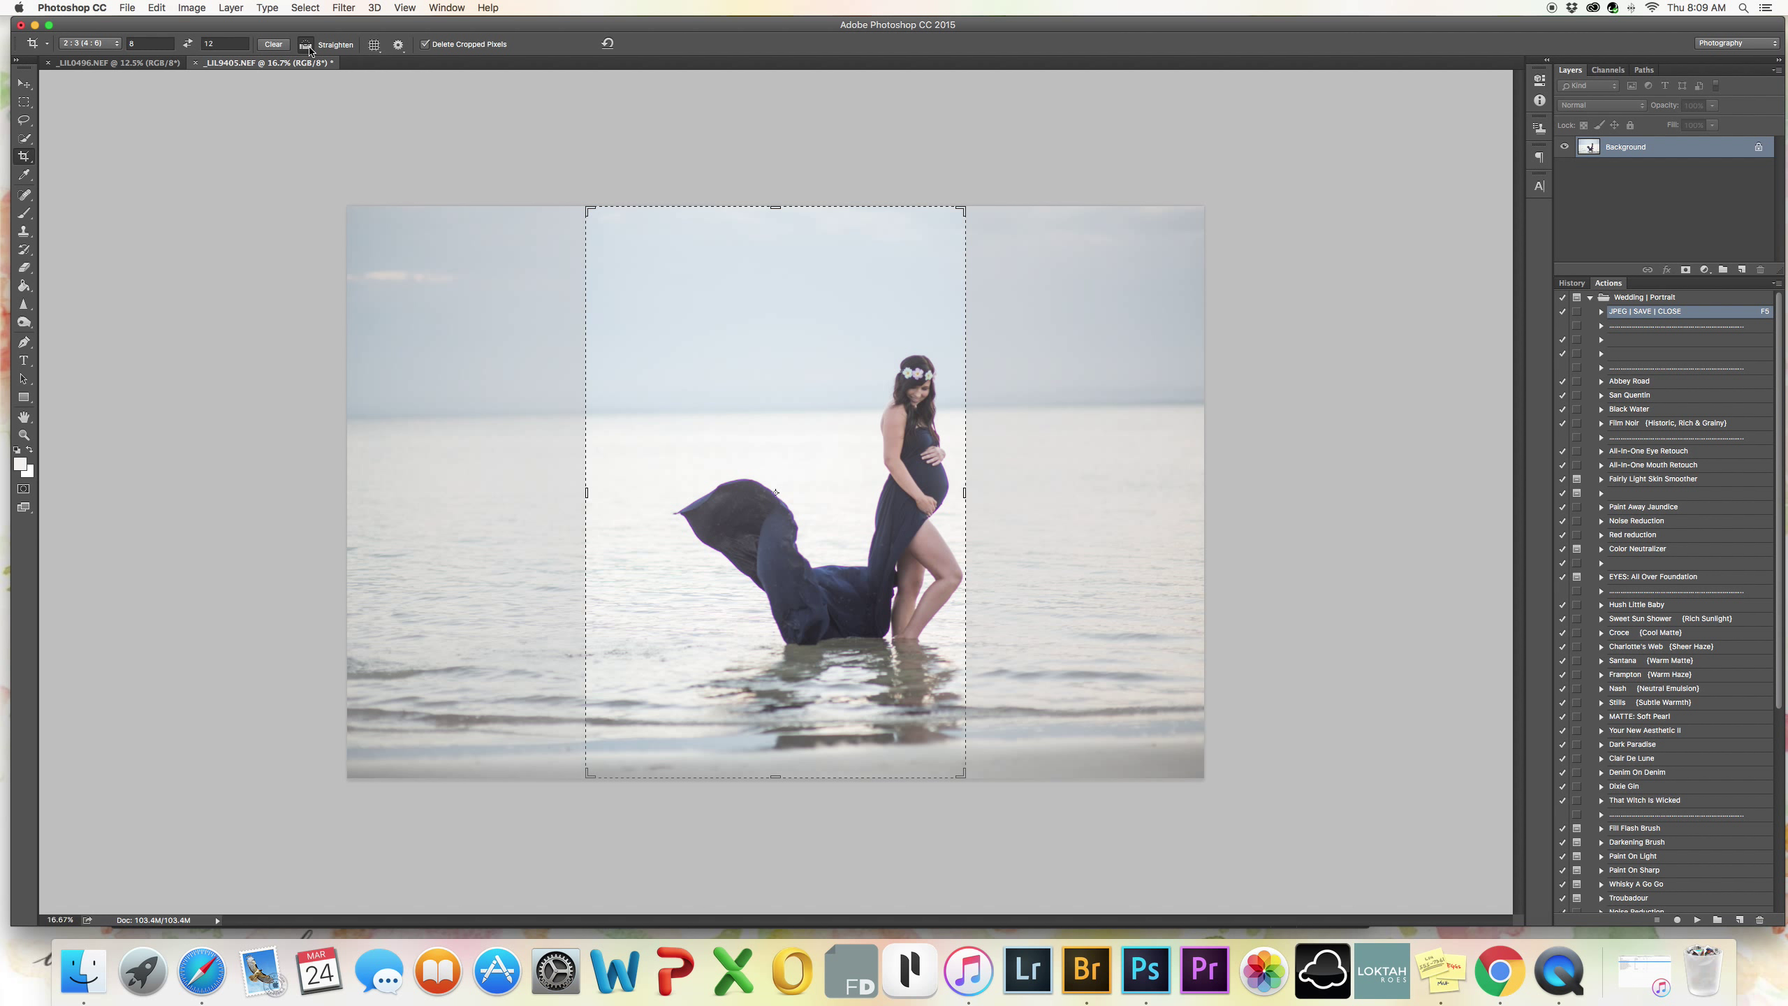
pyautogui.click(187, 44)
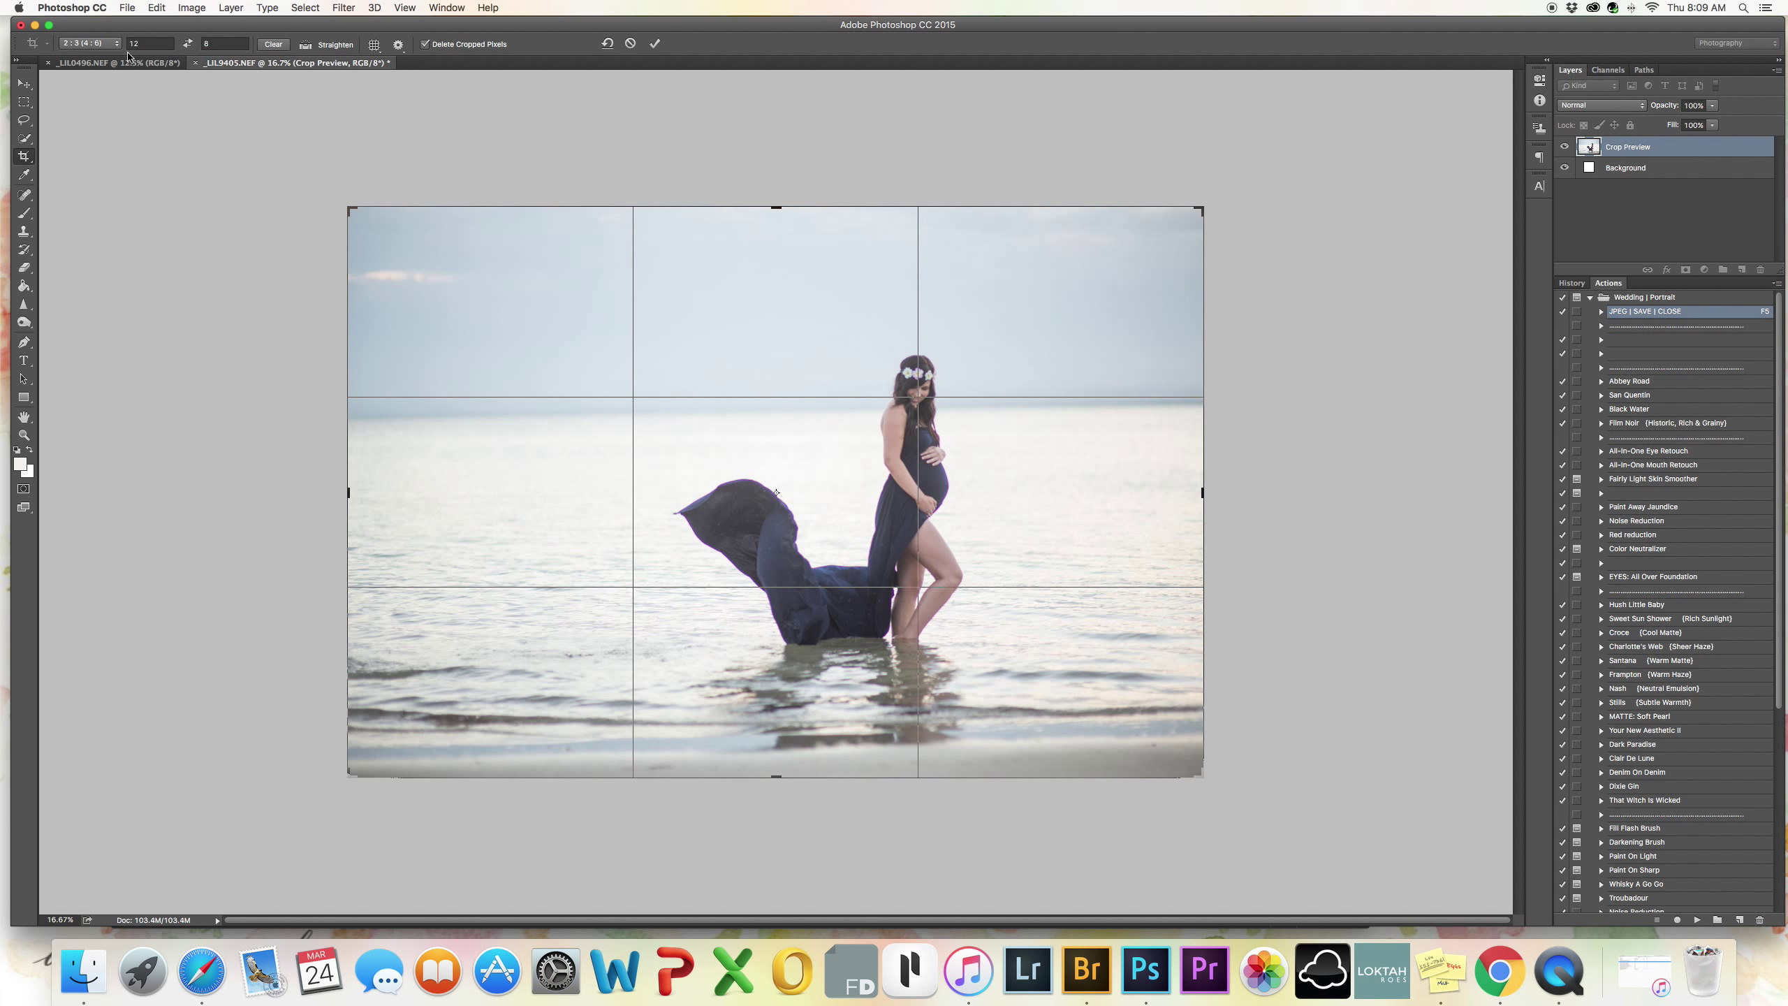
pyautogui.moveTo(338, 417); pyautogui.dragTo(1226, 400)
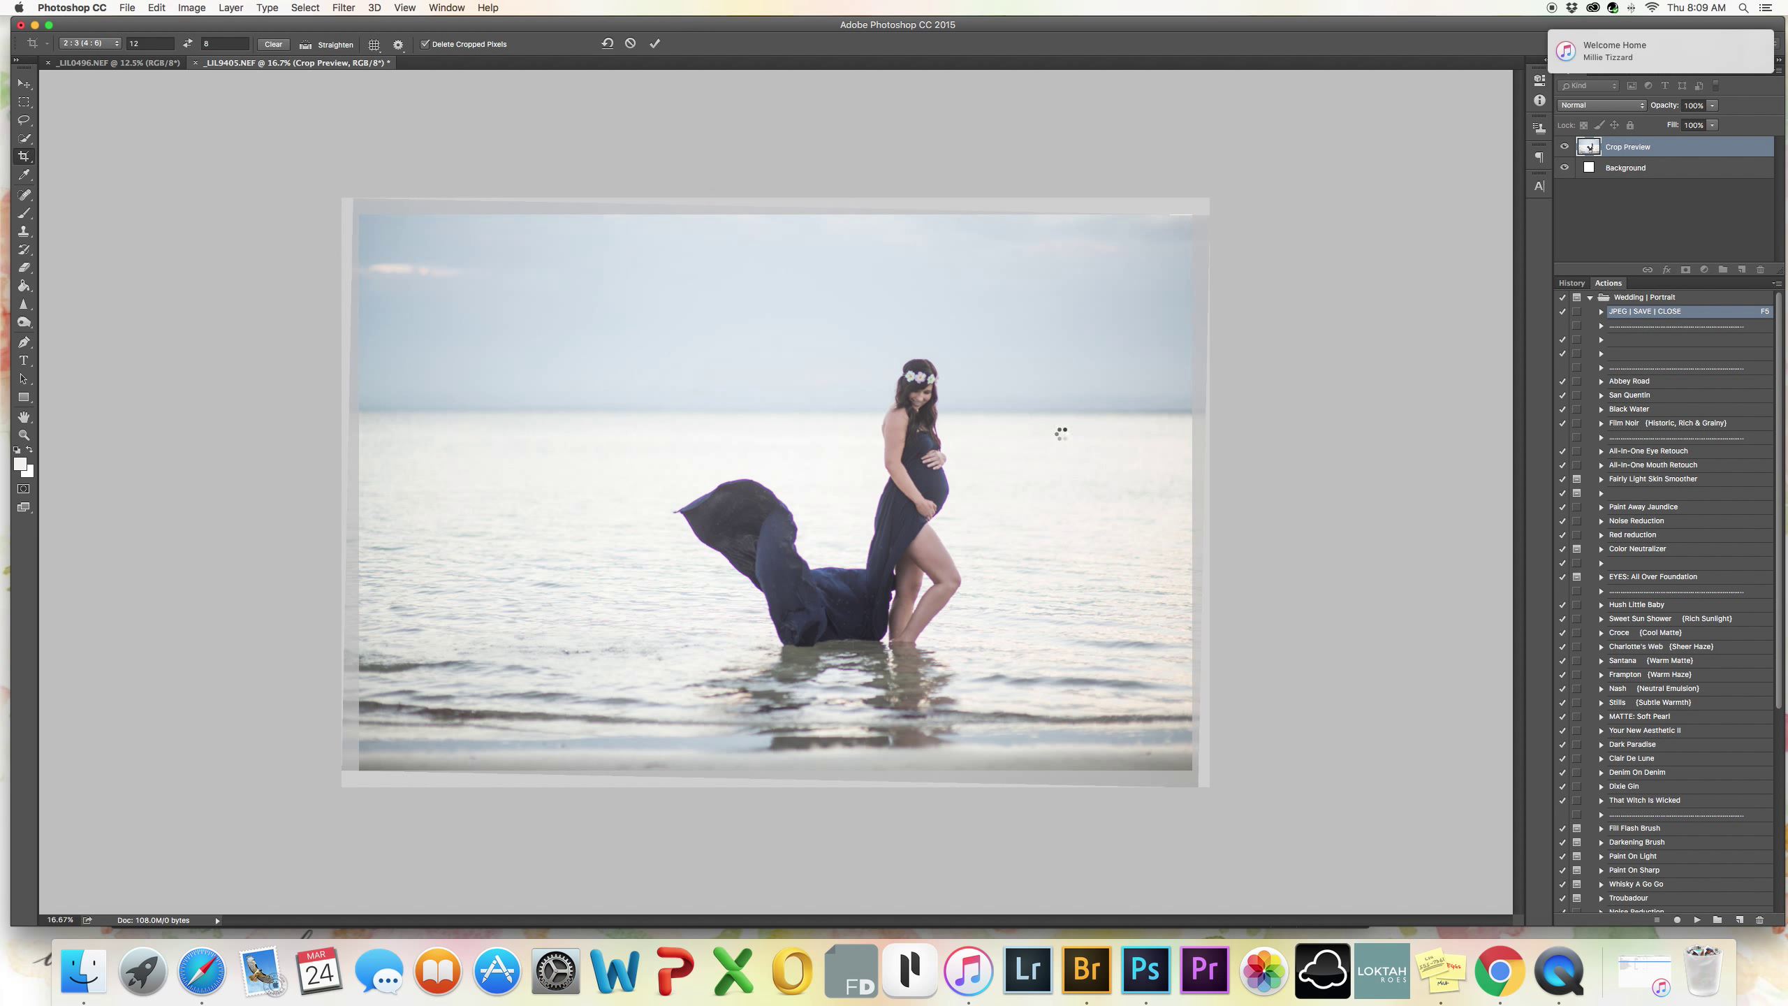
pyautogui.press('Return')
# Run the Clean Edit Color Base and Santana (Warm Matte) actions on the beach photo and set the Santana group's opacity to 36%.
pyautogui.click(1675, 352)
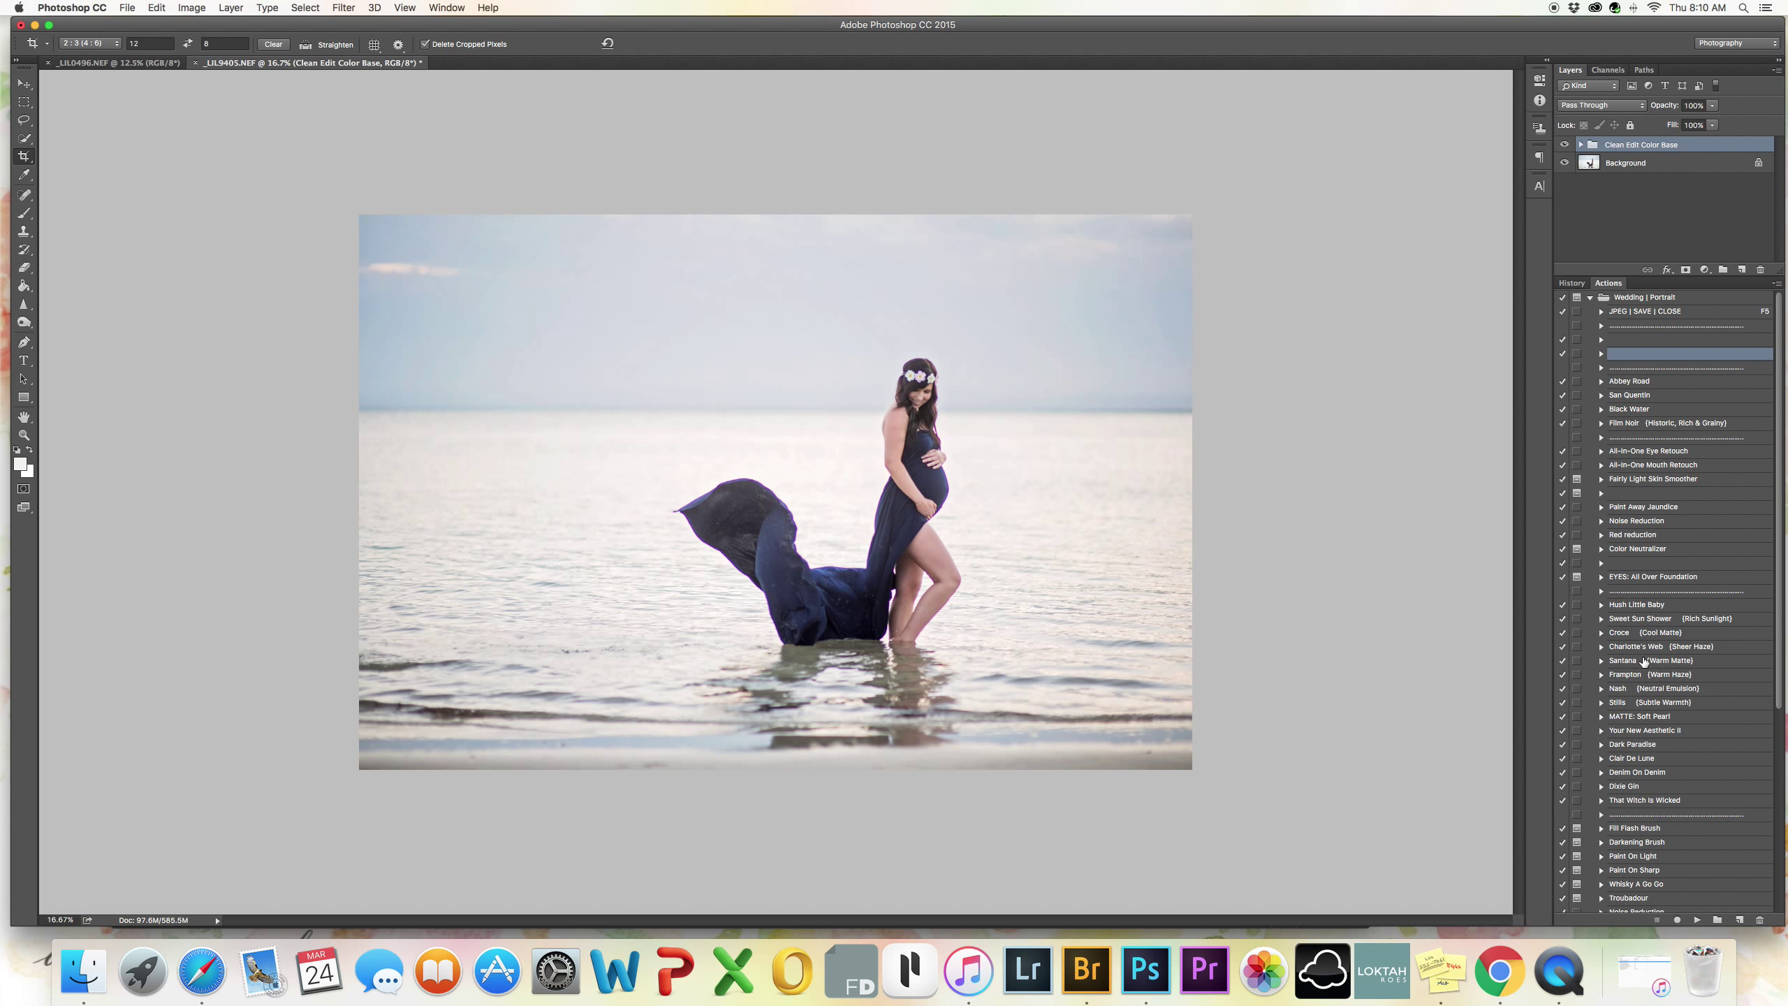
pyautogui.keyDown('super'); pyautogui.doubleClick(1643, 662); pyautogui.keyUp('super')
pyautogui.moveTo(1670, 105)
pyautogui.mouseDown()
pyautogui.moveTo(1631, 110)
pyautogui.moveTo(1645, 114)
pyautogui.mouseUp()
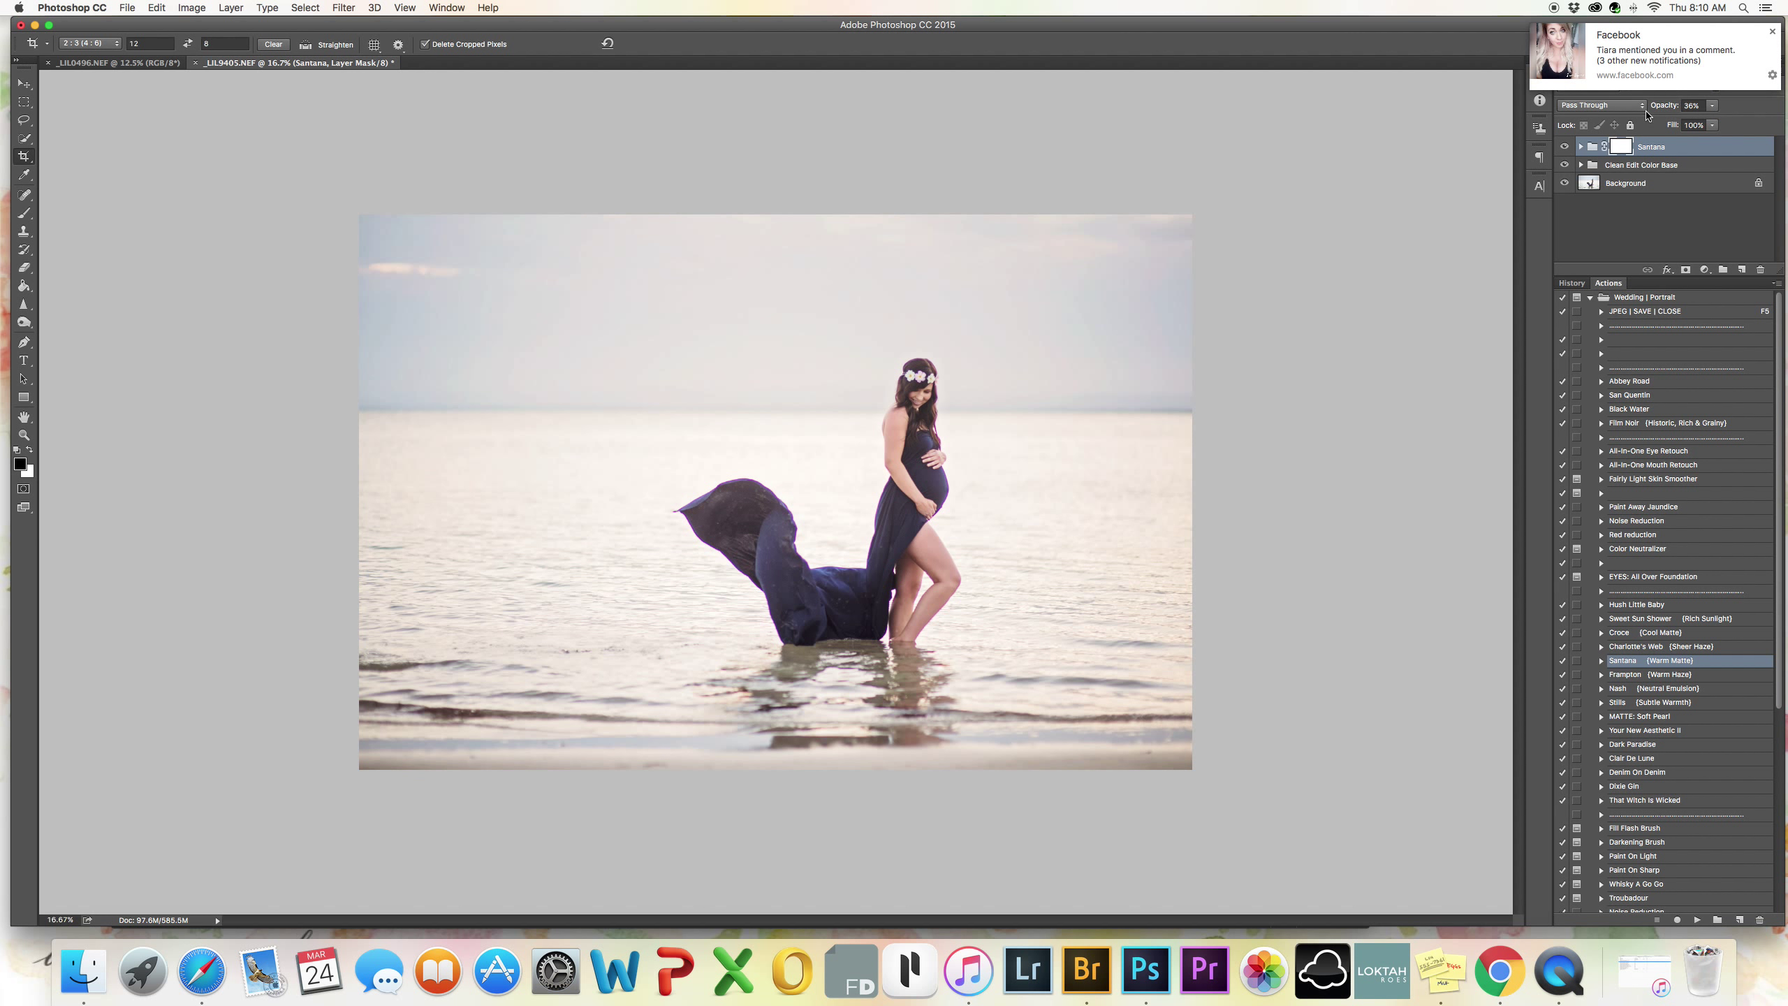
# Paint black at 25% opacity with a 1900 brush on the Santana mask over the sky and water.
pyautogui.click(23, 213)
pyautogui.press(']')
pyautogui.press(']')
pyautogui.press(']')
pyautogui.press(']')
pyautogui.press(']')
pyautogui.press(']')
pyautogui.press(']')
pyautogui.press(']')
pyautogui.press(']')
pyautogui.press(']')
pyautogui.press(']')
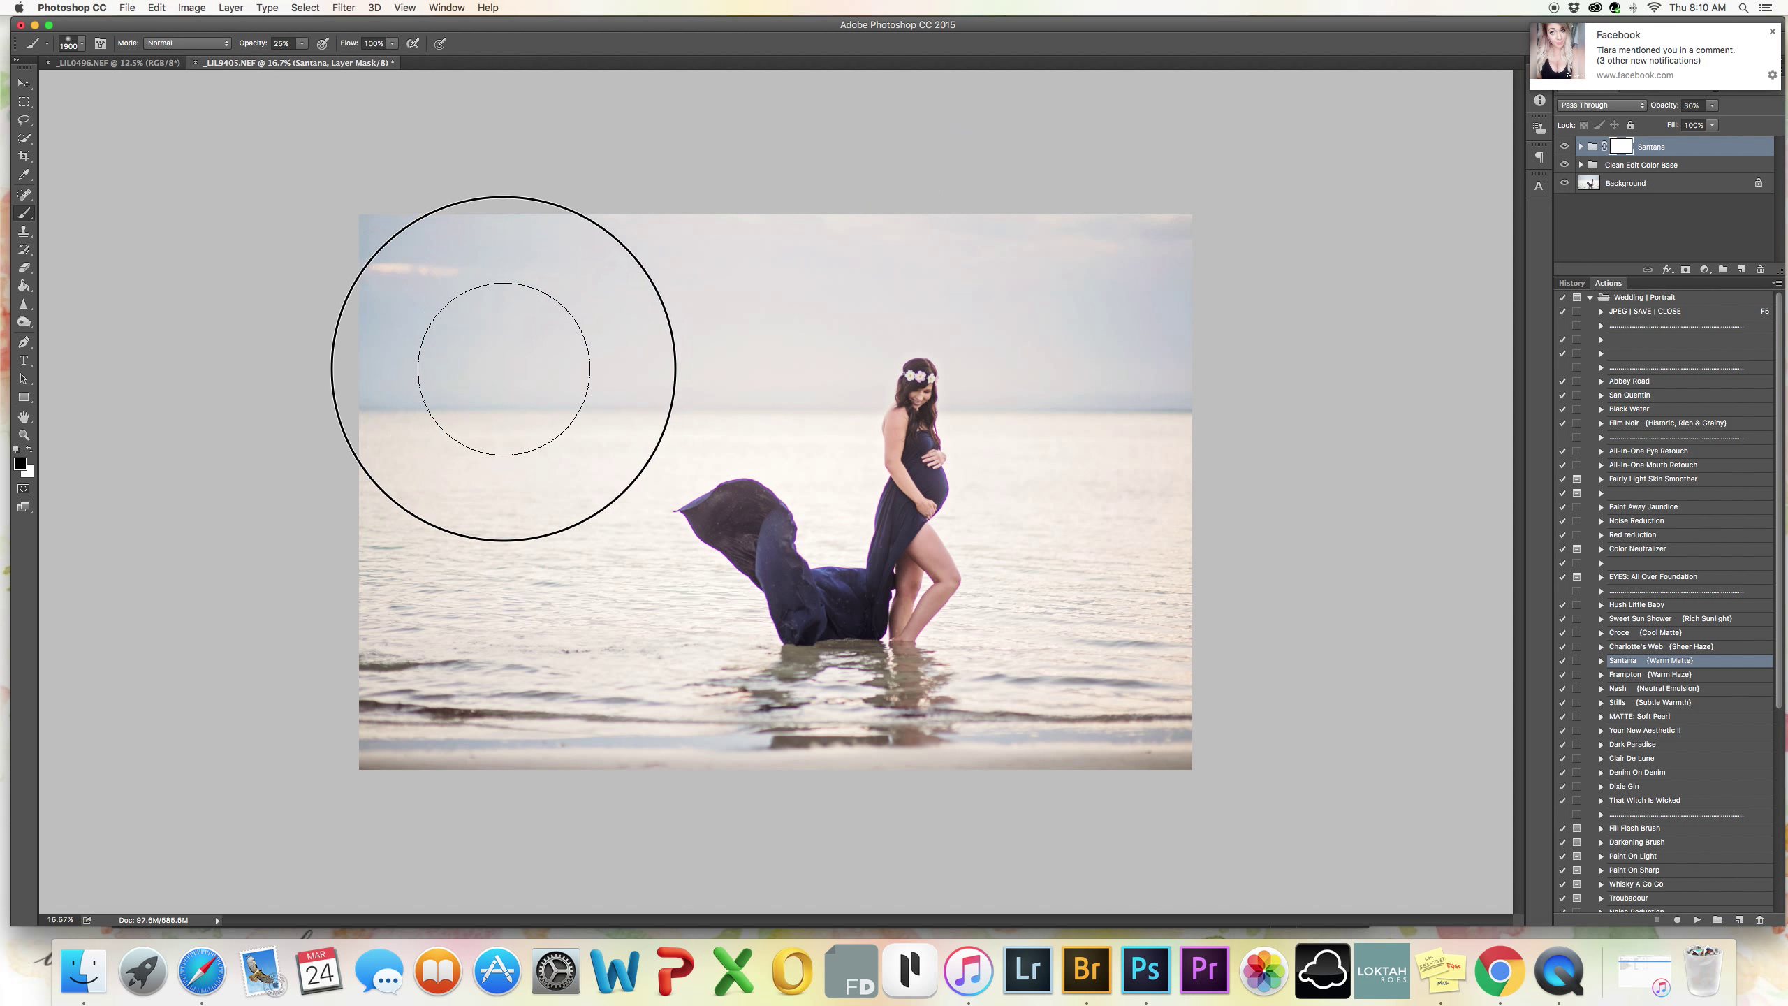
pyautogui.moveTo(580, 284); pyautogui.dragTo(457, 740)
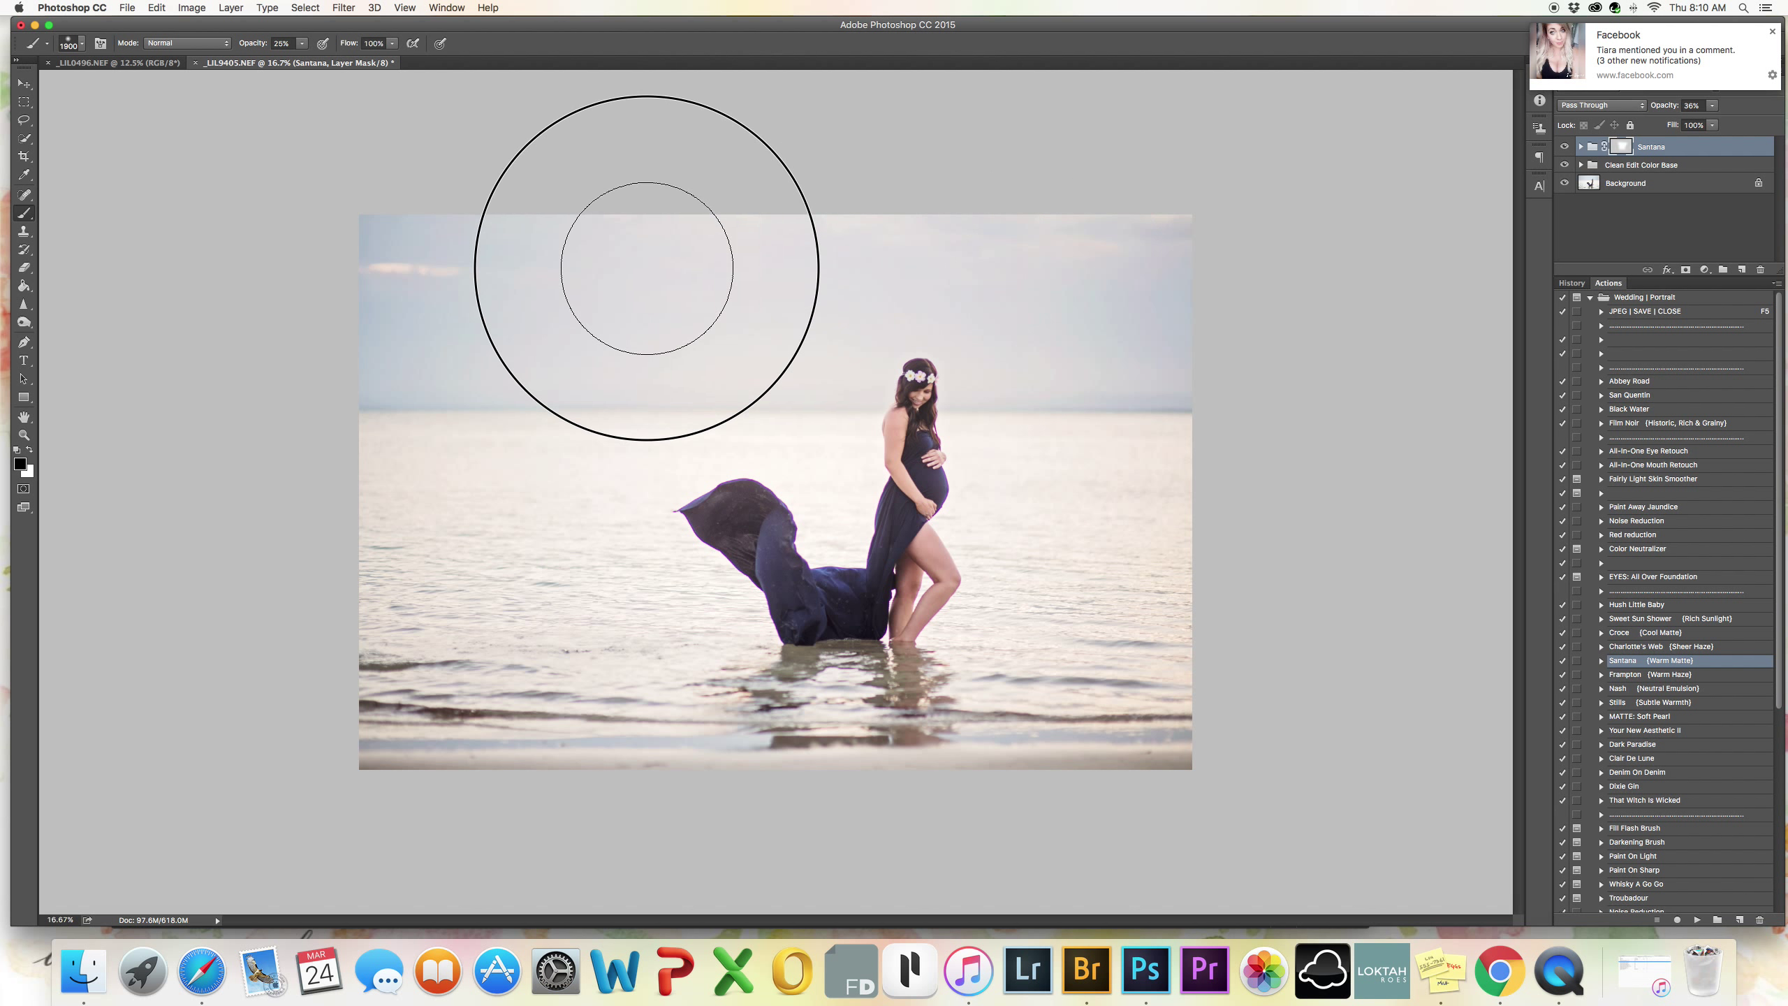
# Run the unnamed action between Color Neutralizer and EYES: All Over Foundation to add a hair contrast effect to the beach photo.
pyautogui.click(1617, 563)
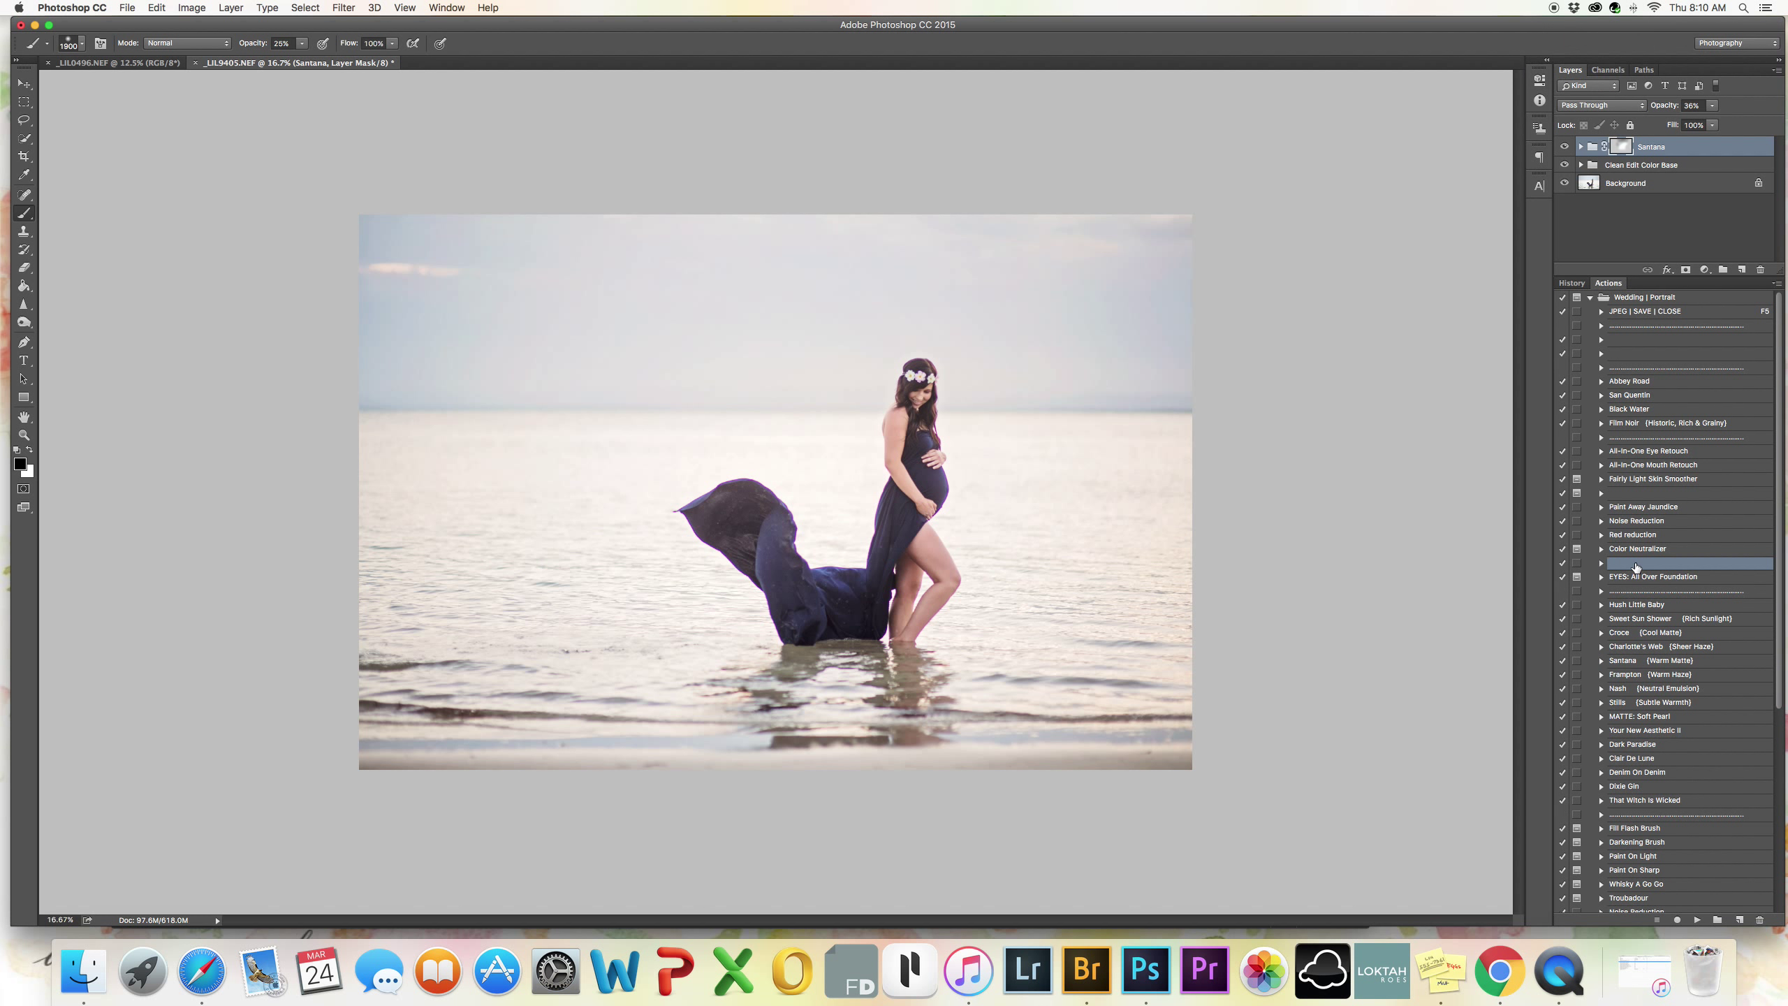
pyautogui.scroll(-2, 1666, 564)
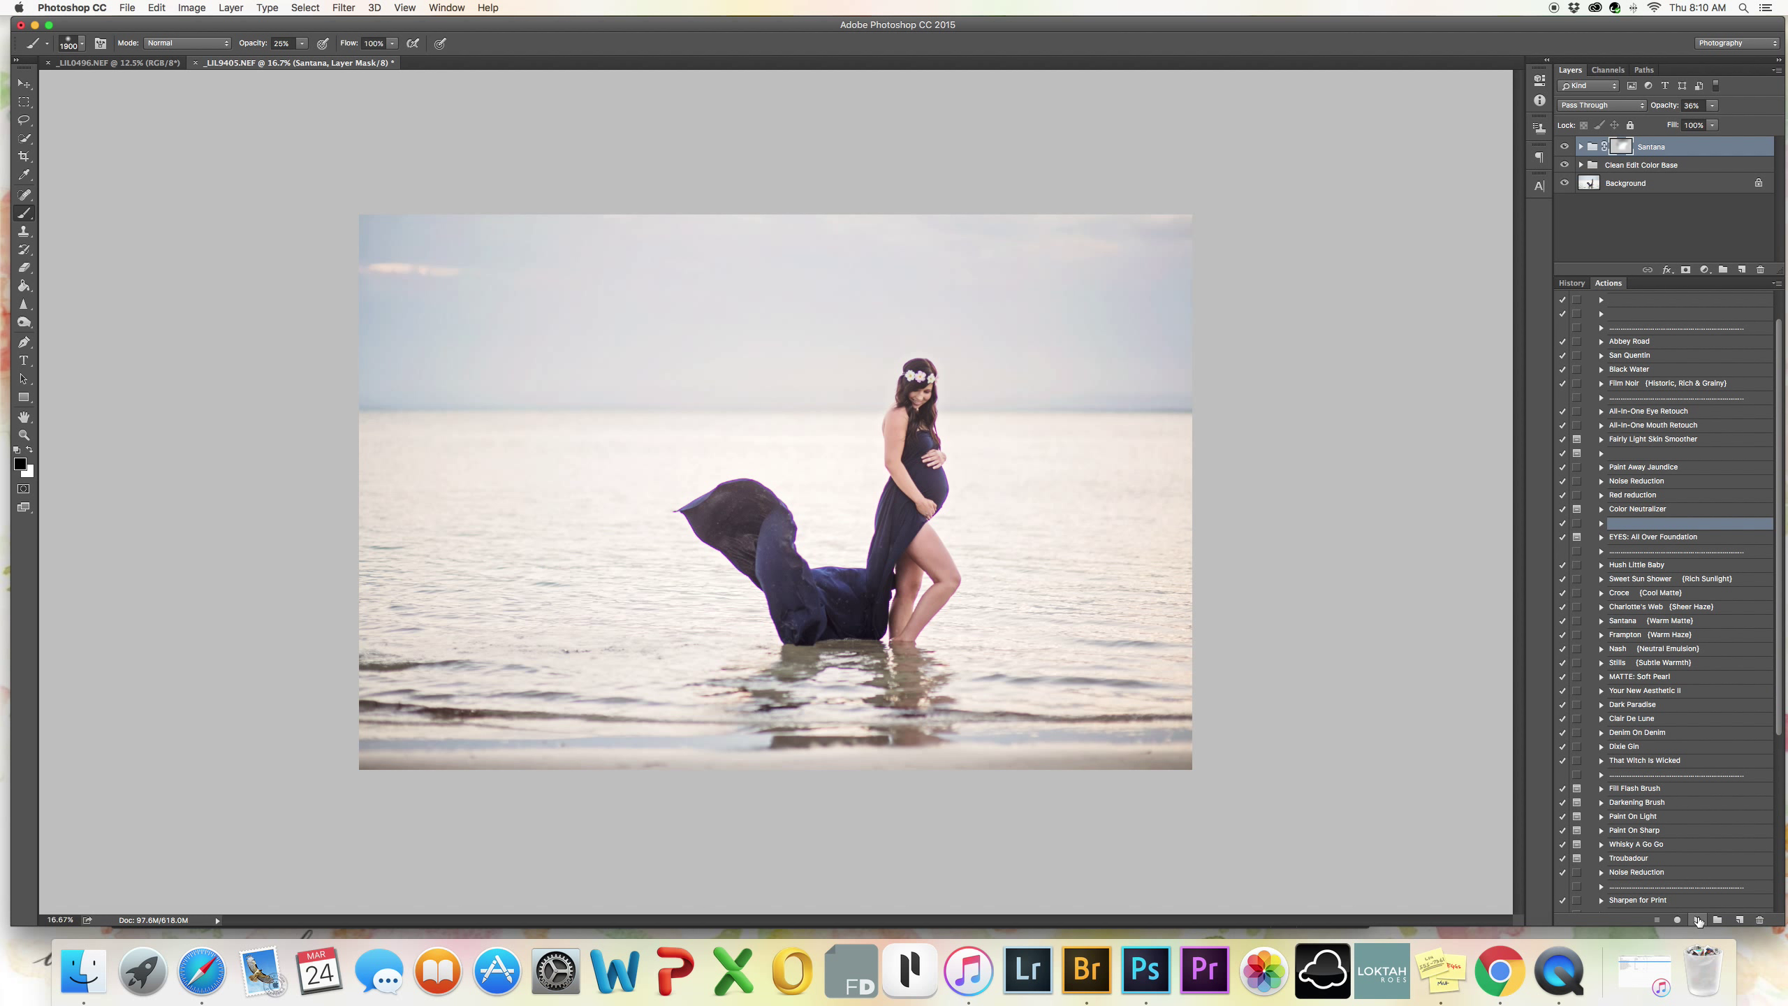
pyautogui.scroll(-10, 1656, 689)
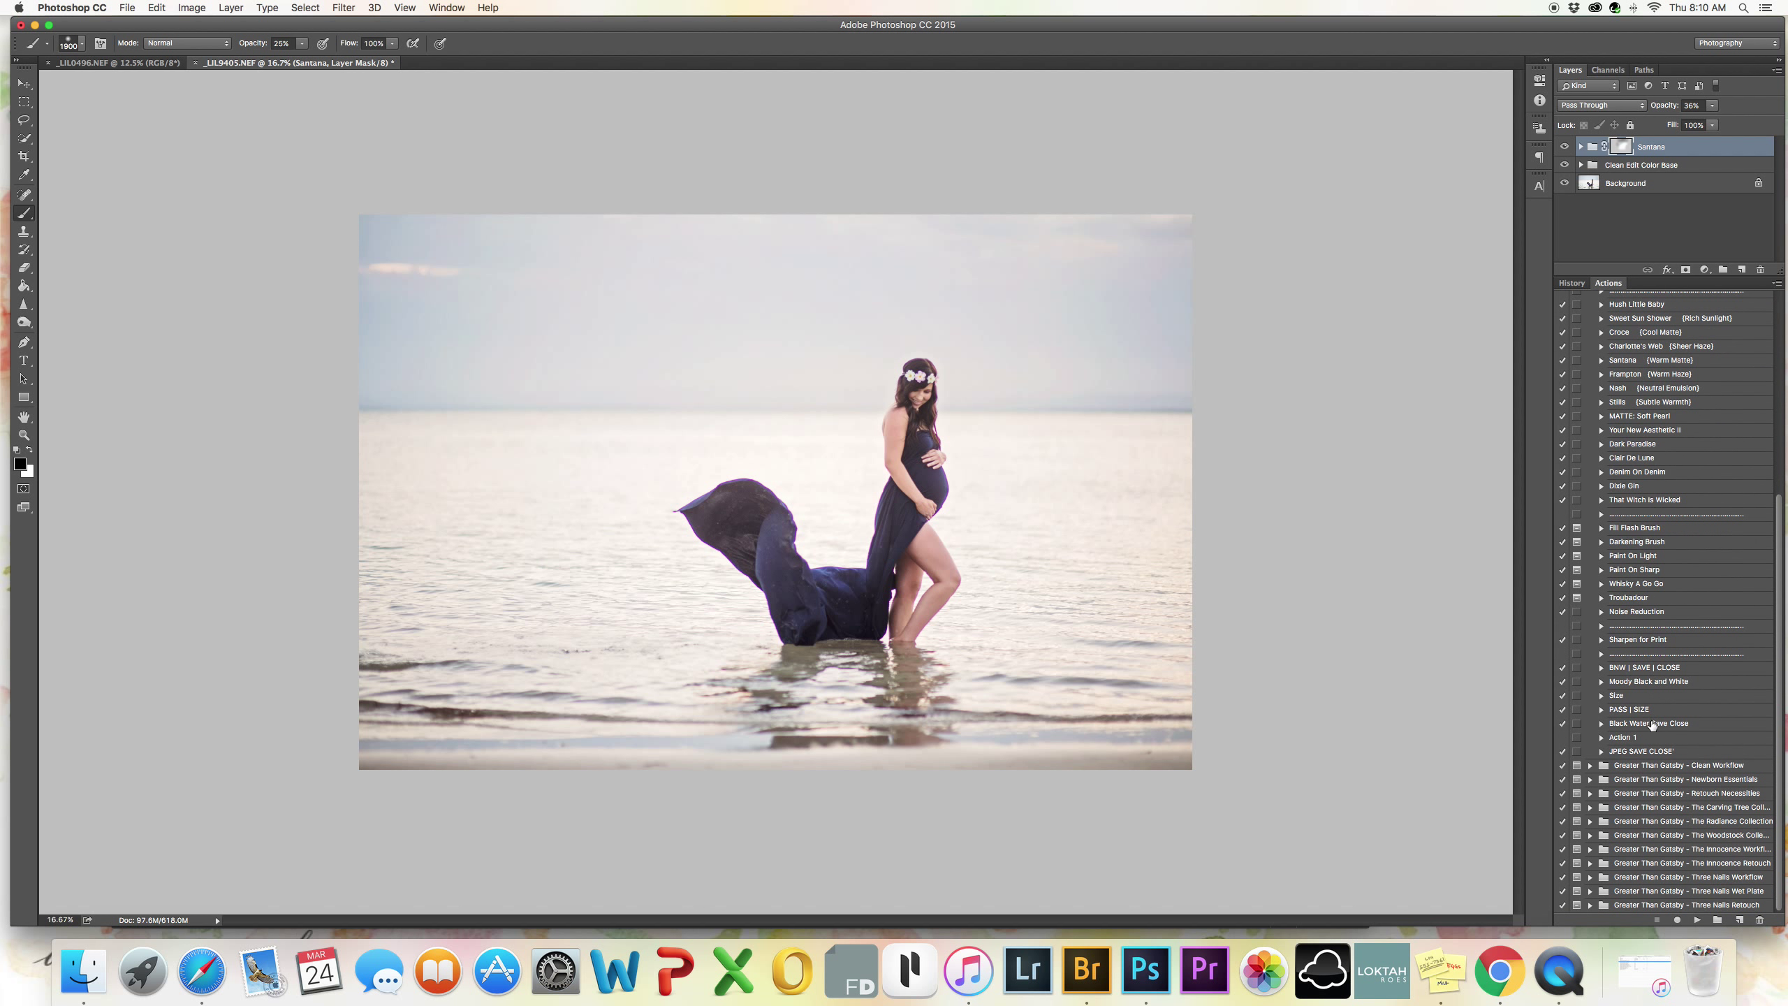
pyautogui.scroll(12, 1667, 799)
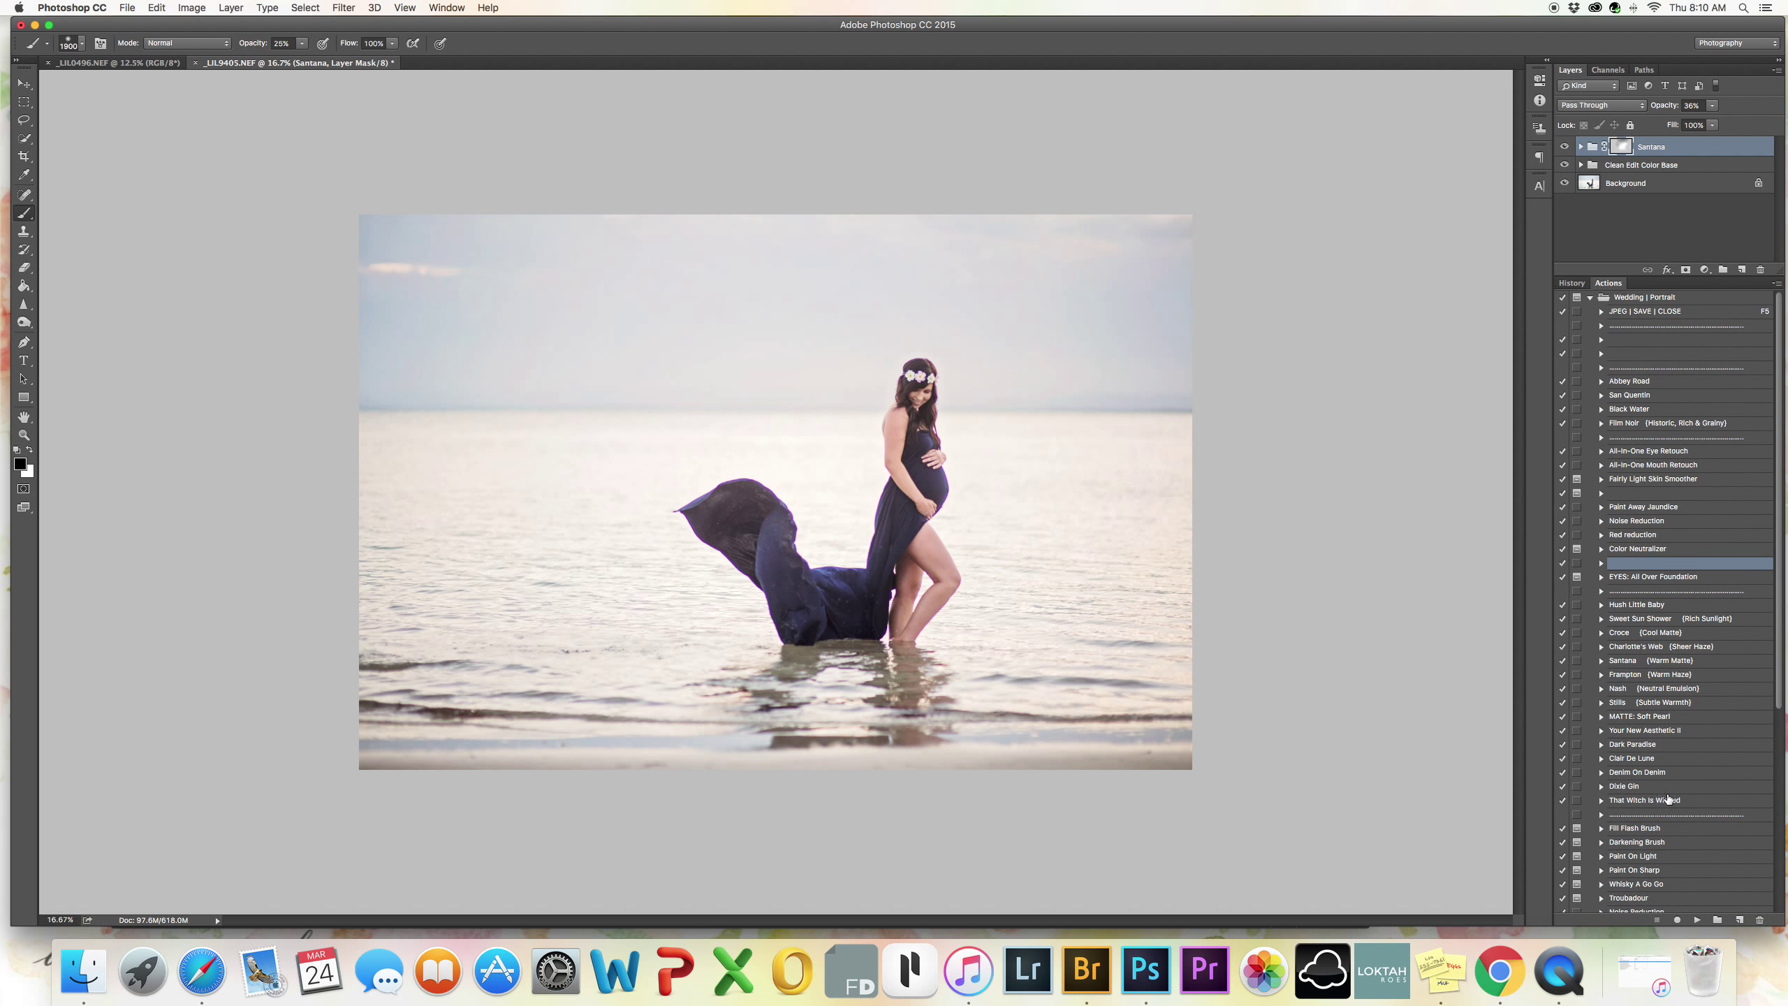
pyautogui.click(1697, 919)
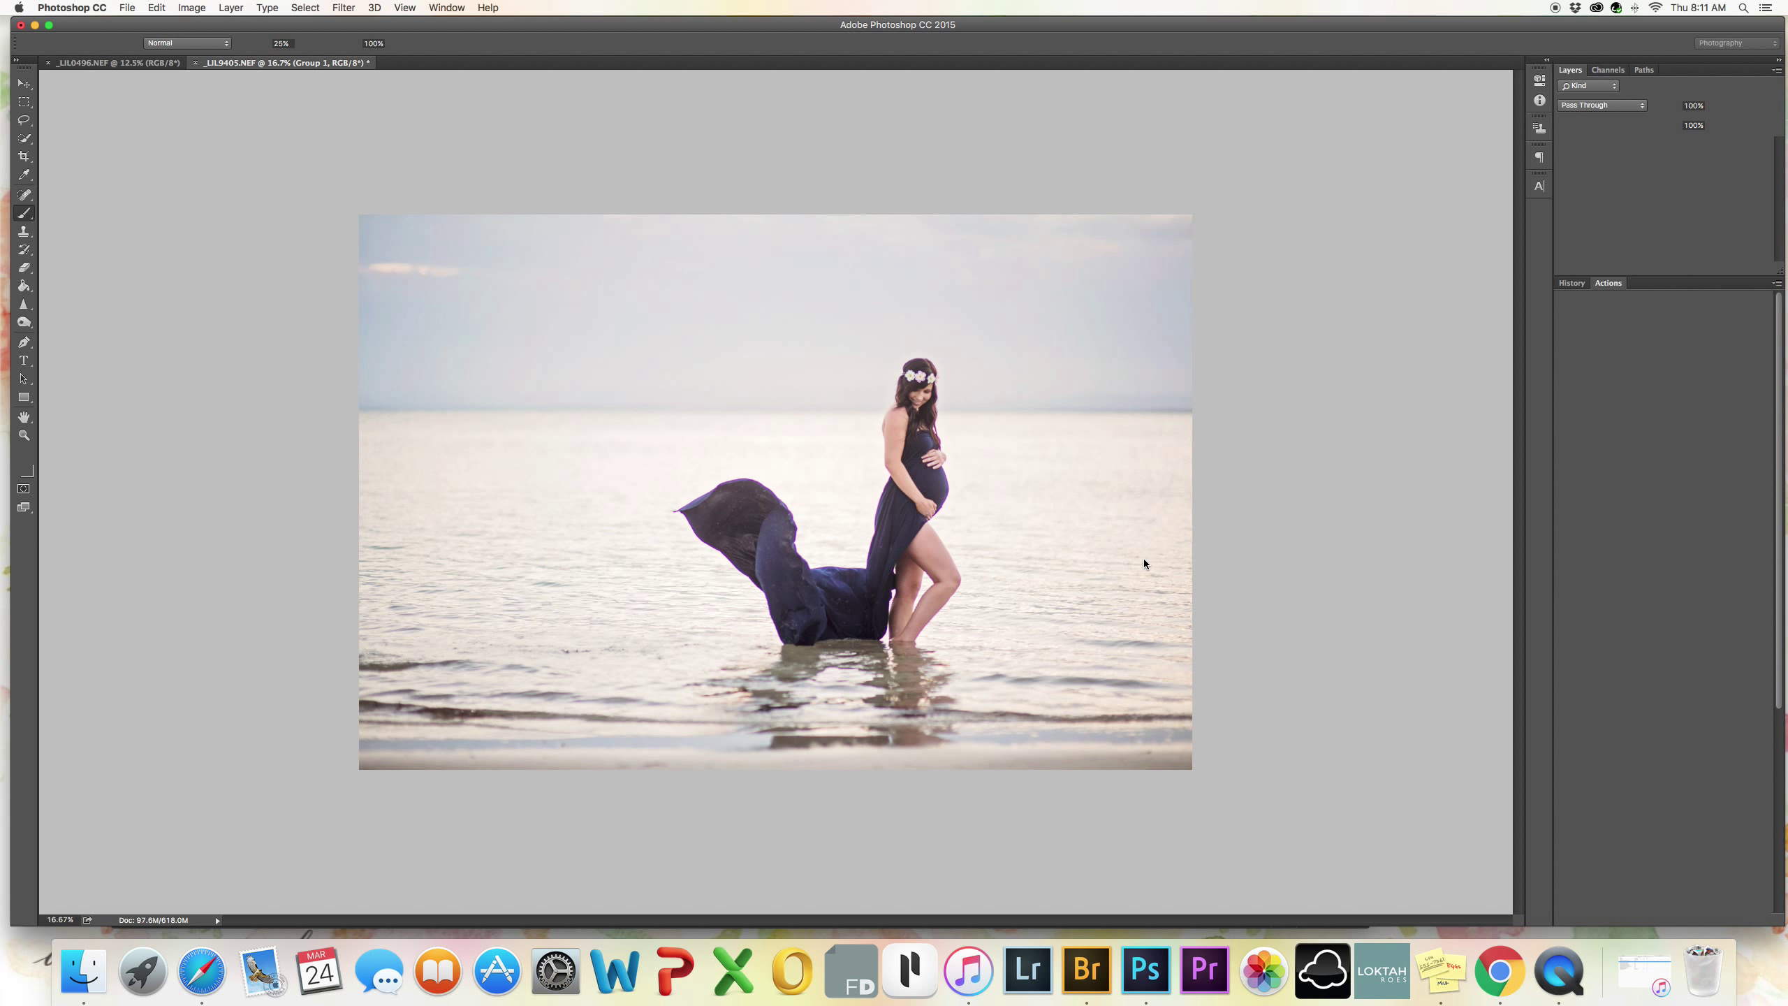
# Paint white at 25% opacity on the HAIR: Contrast Shine mask over the woman's hair and dress.
pyautogui.press('[')
pyautogui.press('[')
pyautogui.press('[')
pyautogui.press('[')
pyautogui.press('[')
pyautogui.press('[')
pyautogui.press('[')
pyautogui.press('[')
pyautogui.press('[')
pyautogui.press('[')
pyautogui.press('[')
pyautogui.press('[')
pyautogui.press('[')
pyautogui.press('[')
pyautogui.press('[')
pyautogui.press('[')
pyautogui.press('[')
pyautogui.press('[')
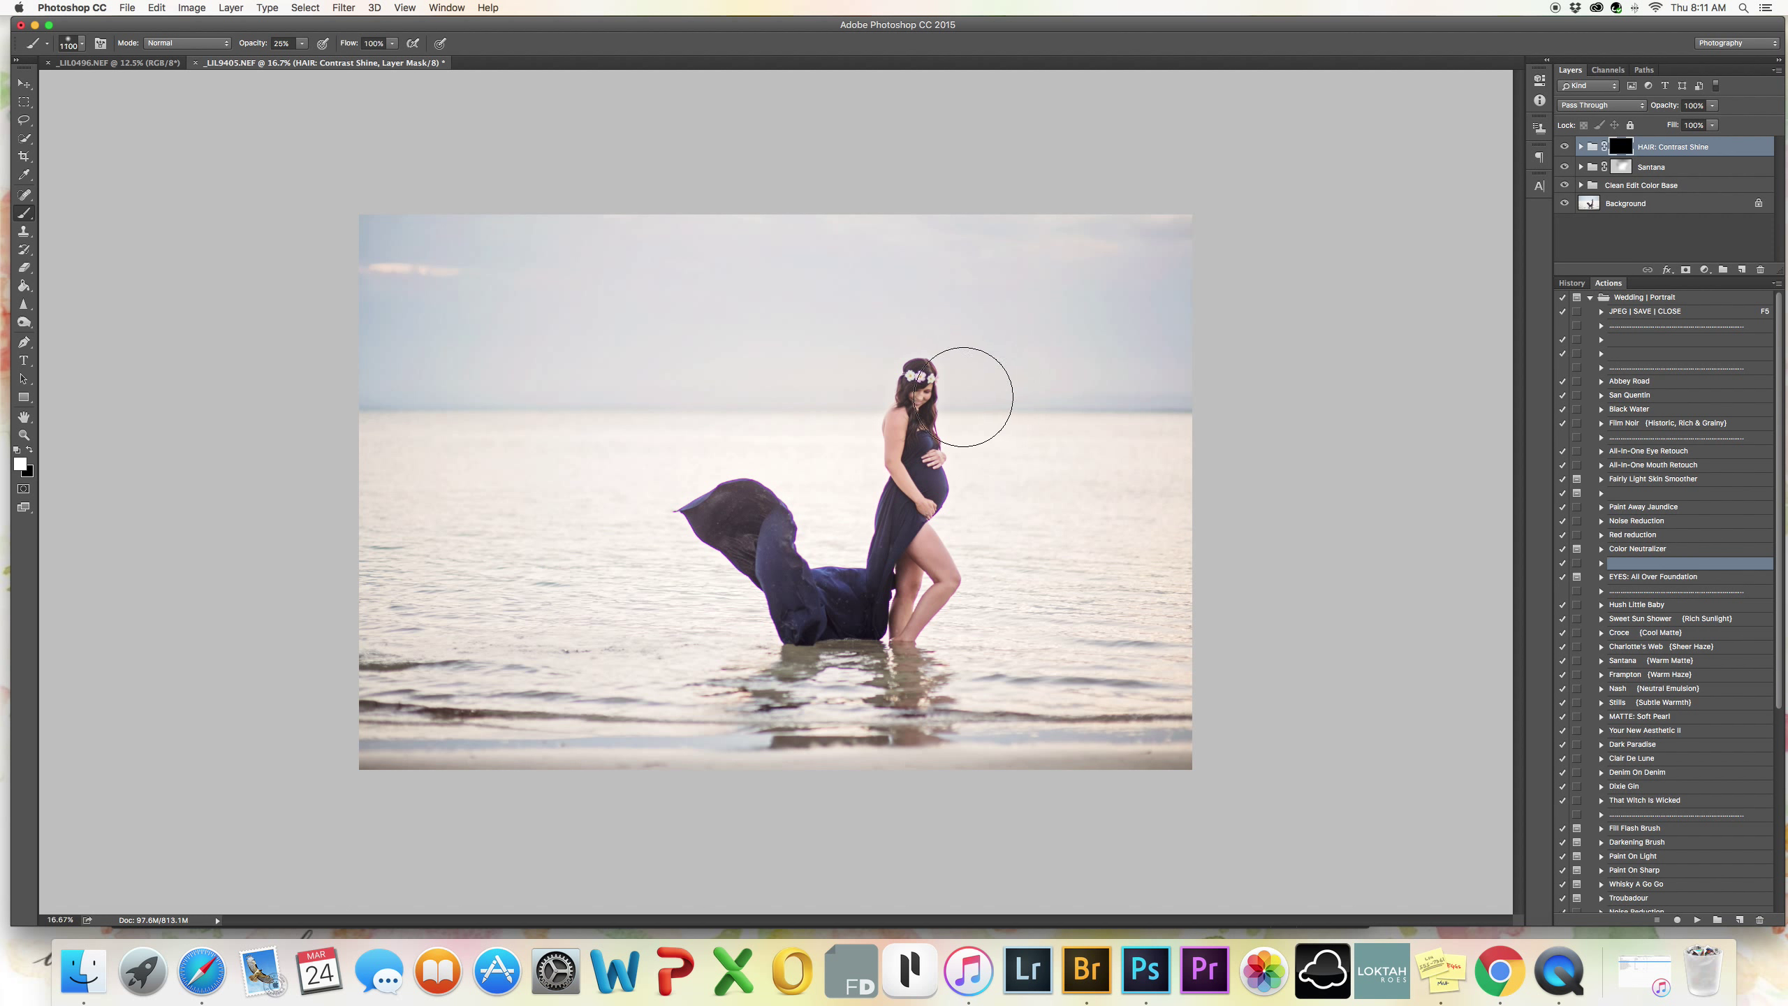
pyautogui.press(']')
pyautogui.press(']')
pyautogui.press(']')
pyautogui.press(']')
pyautogui.moveTo(904, 391); pyautogui.dragTo(923, 373)
pyautogui.moveTo(921, 438)
pyautogui.mouseDown()
pyautogui.moveTo(917, 530)
pyautogui.moveTo(881, 607)
pyautogui.moveTo(843, 629)
pyautogui.moveTo(797, 606)
pyautogui.moveTo(748, 506)
pyautogui.moveTo(727, 516)
pyautogui.moveTo(826, 612)
pyautogui.moveTo(904, 604)
pyautogui.moveTo(1125, 686)
pyautogui.mouseUp()
# Enlarge the brush to 1600 and paint white on the HAIR: Contrast Shine mask across the sky and water.
pyautogui.press(']')
pyautogui.press(']')
pyautogui.press(']')
pyautogui.press(']')
pyautogui.press(']')
pyautogui.press(']')
pyautogui.press(']')
pyautogui.press(']')
pyautogui.press(']')
pyautogui.press(']')
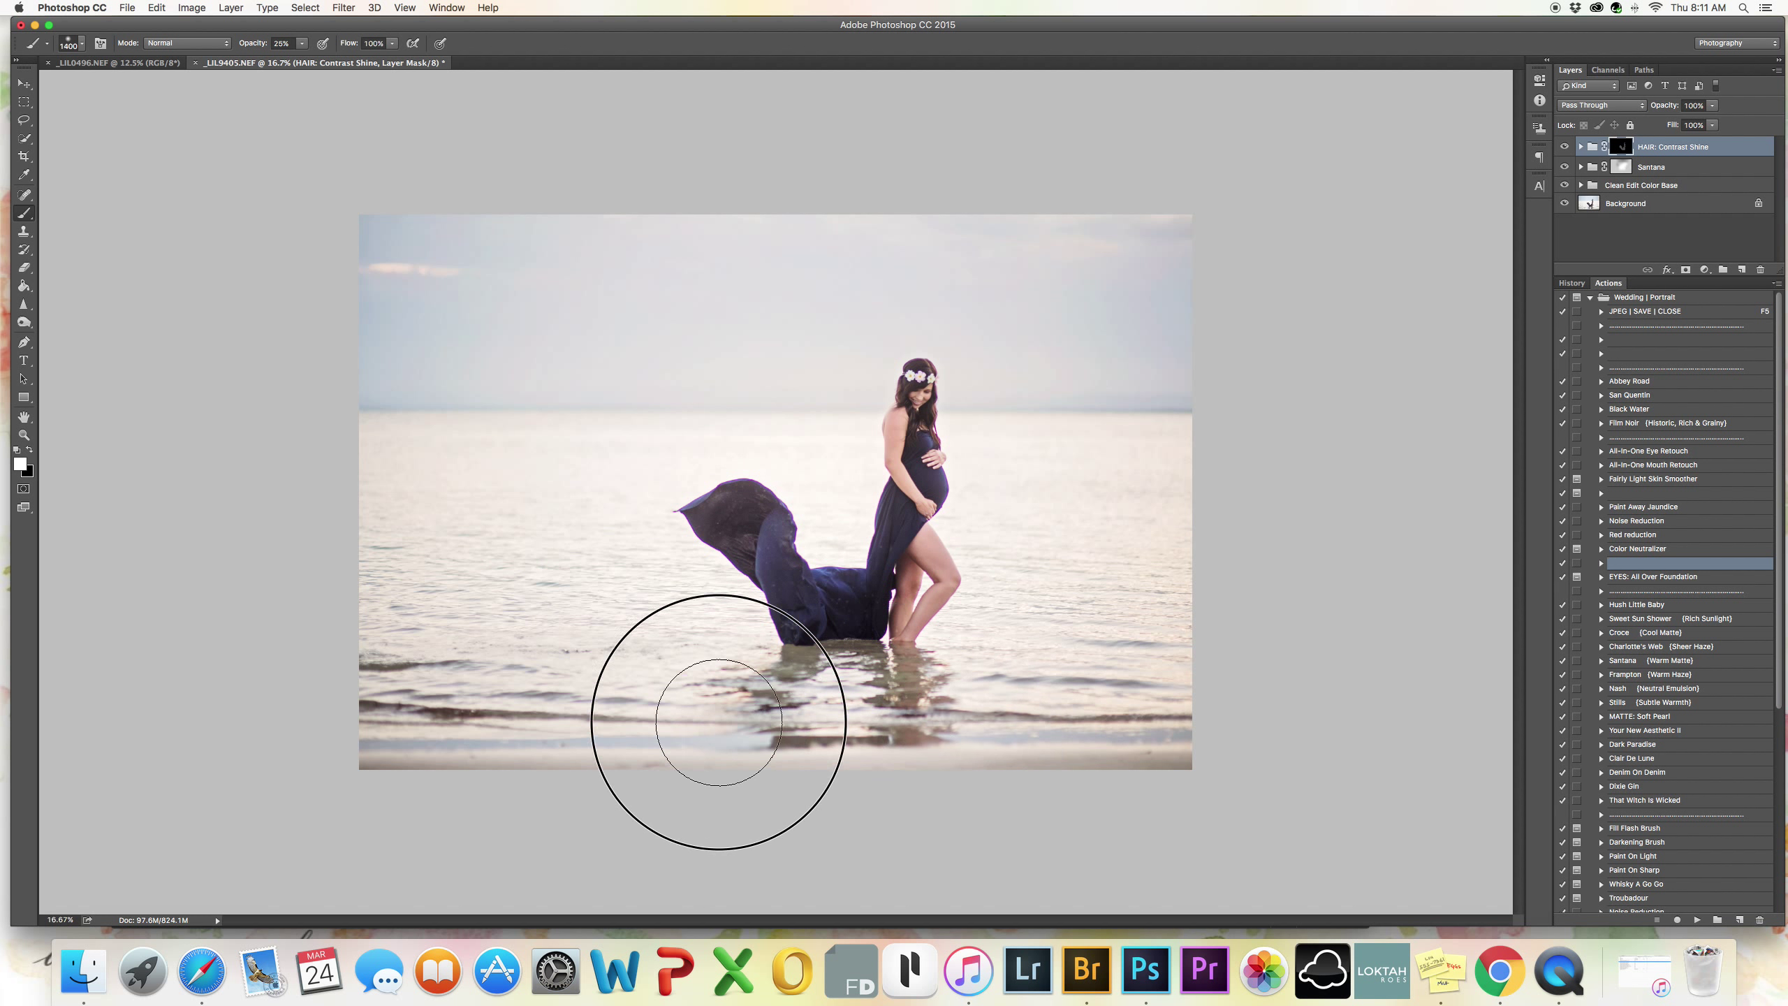
pyautogui.press(']')
pyautogui.press(']')
pyautogui.moveTo(447, 228)
pyautogui.mouseDown()
pyautogui.moveTo(1185, 248)
pyautogui.moveTo(1050, 331)
pyautogui.mouseUp()
pyautogui.moveTo(820, 691)
pyautogui.mouseDown()
pyautogui.moveTo(873, 681)
pyautogui.moveTo(1014, 391)
pyautogui.moveTo(758, 319)
pyautogui.moveTo(705, 574)
pyautogui.moveTo(875, 544)
pyautogui.moveTo(838, 371)
pyautogui.mouseUp()
pyautogui.moveTo(897, 614)
pyautogui.mouseDown()
pyautogui.moveTo(1030, 667)
pyautogui.moveTo(798, 579)
pyautogui.moveTo(791, 427)
pyautogui.moveTo(928, 618)
pyautogui.mouseUp()
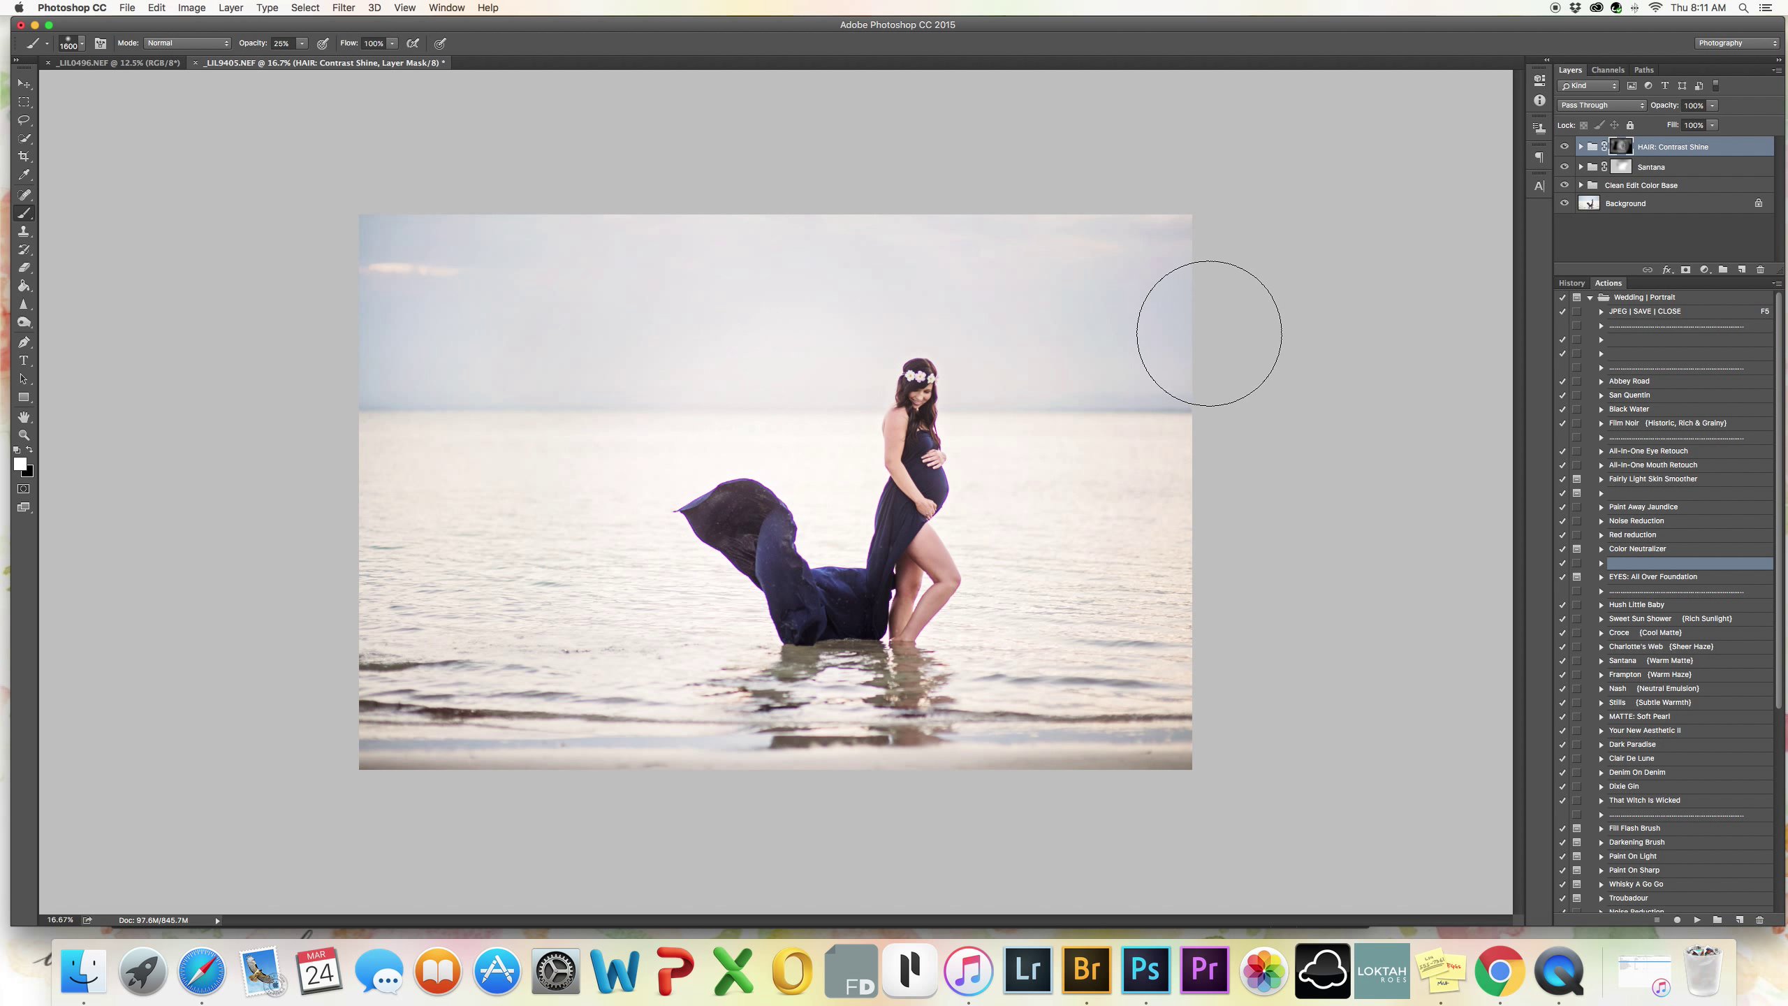
# Try the Sweet Sun Shower (Rich Sunlight) and Denim On Denim actions on the beach photo, hiding each resulting group.
pyautogui.click(1685, 621)
pyautogui.doubleClick(1681, 623)
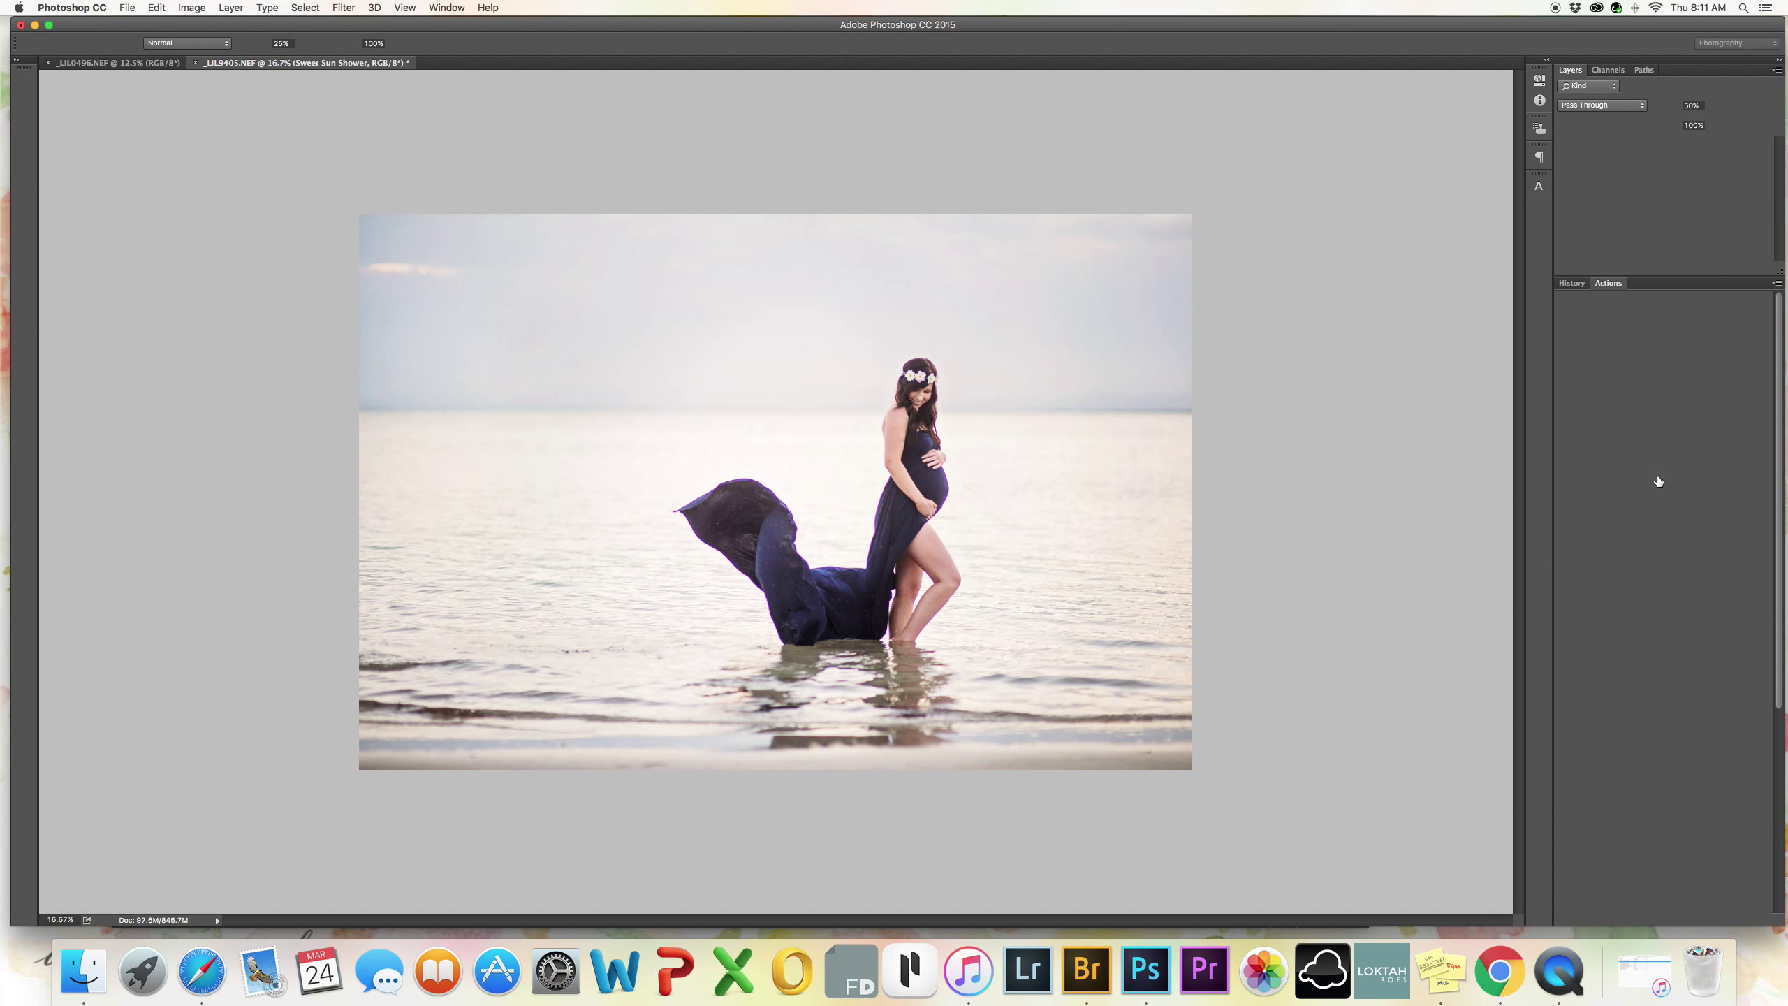
pyautogui.click(1563, 147)
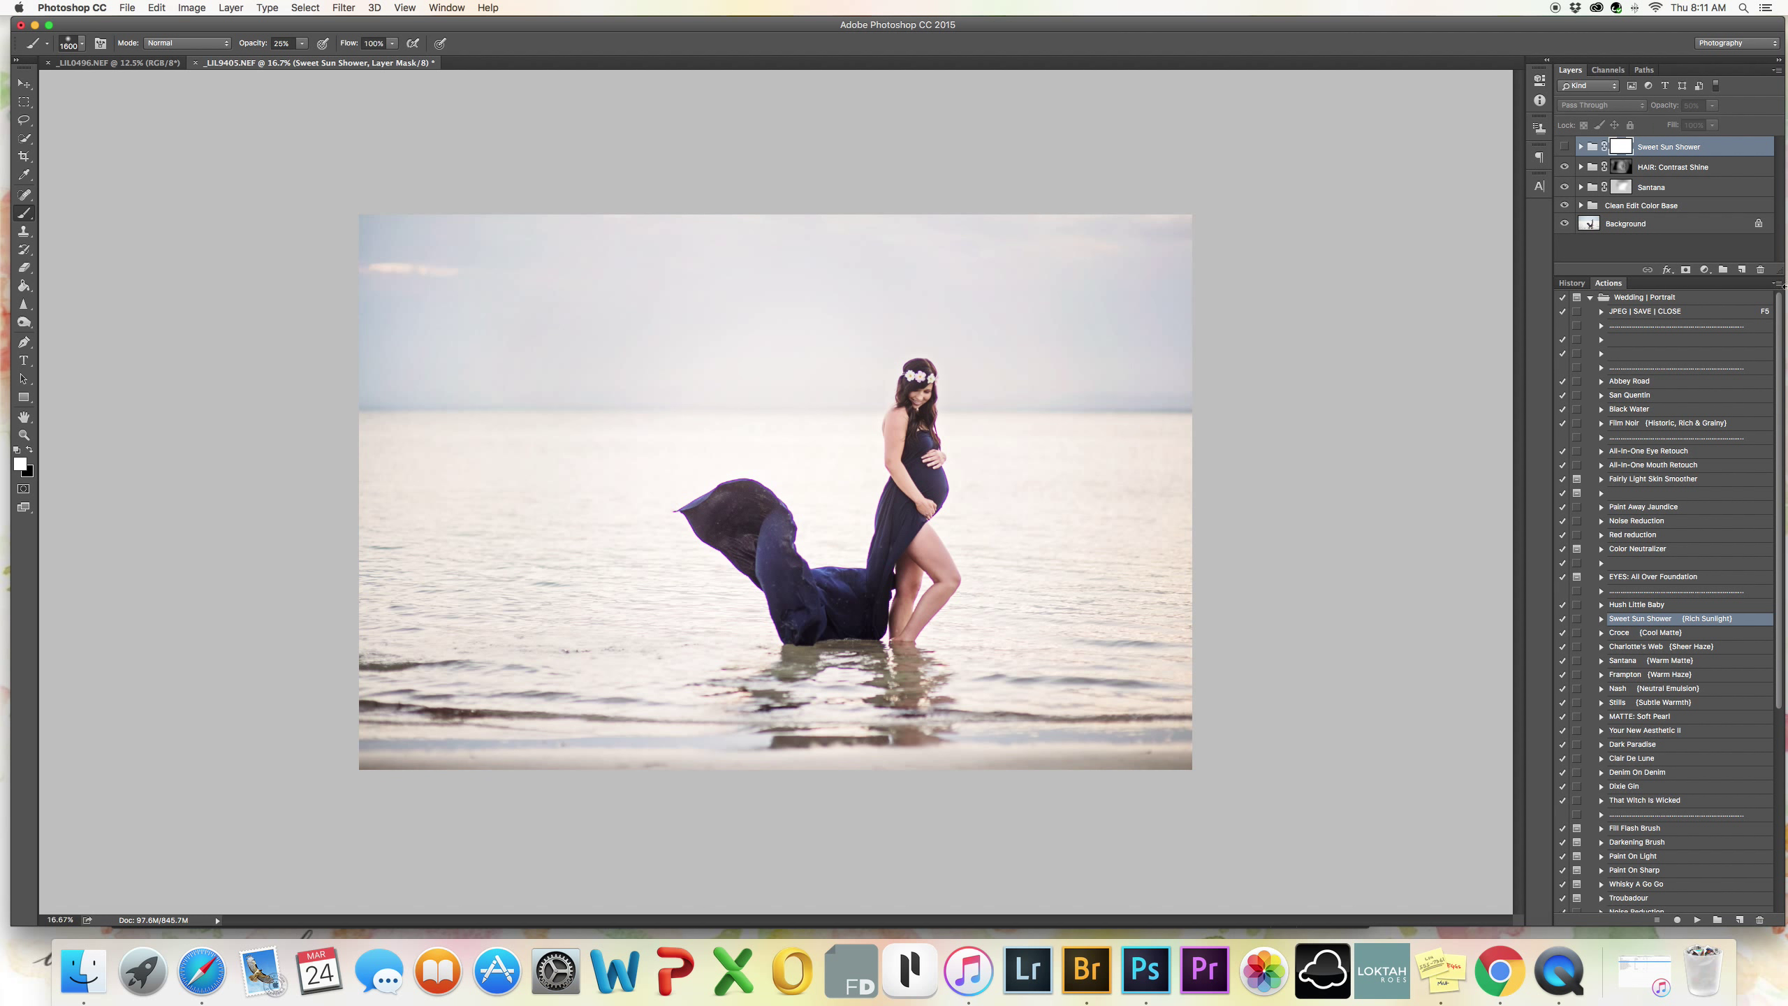
pyautogui.doubleClick(1630, 773)
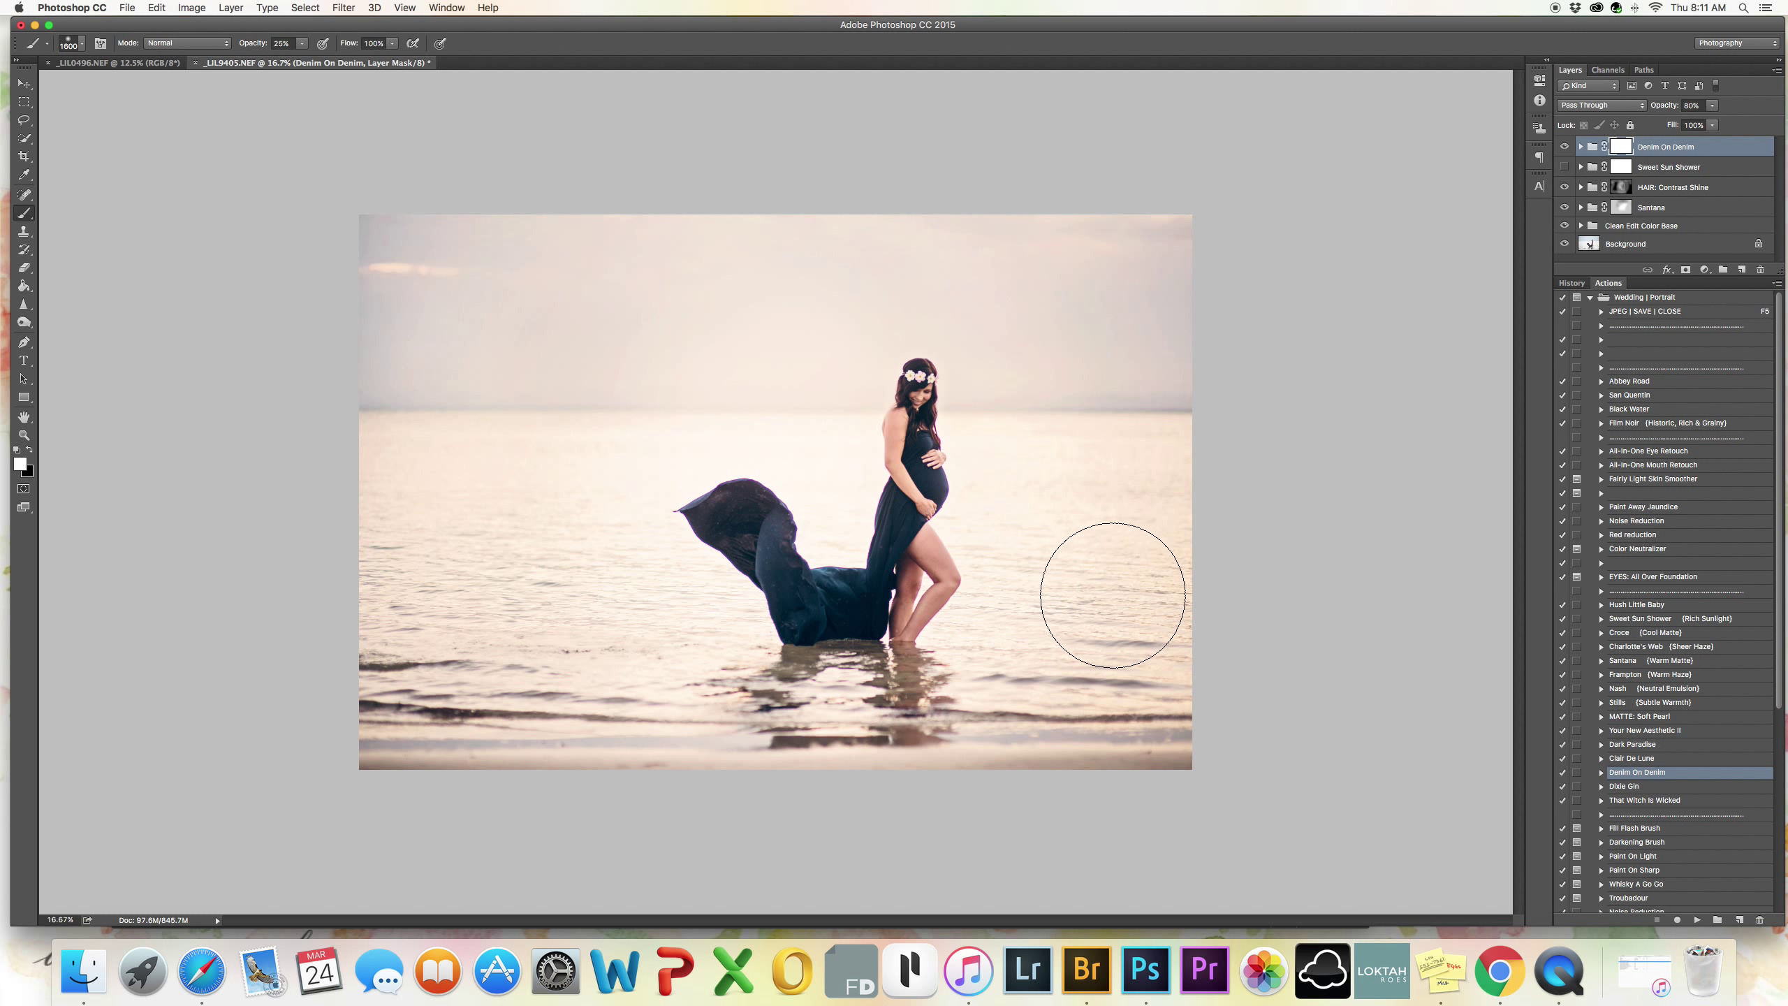
pyautogui.click(1563, 146)
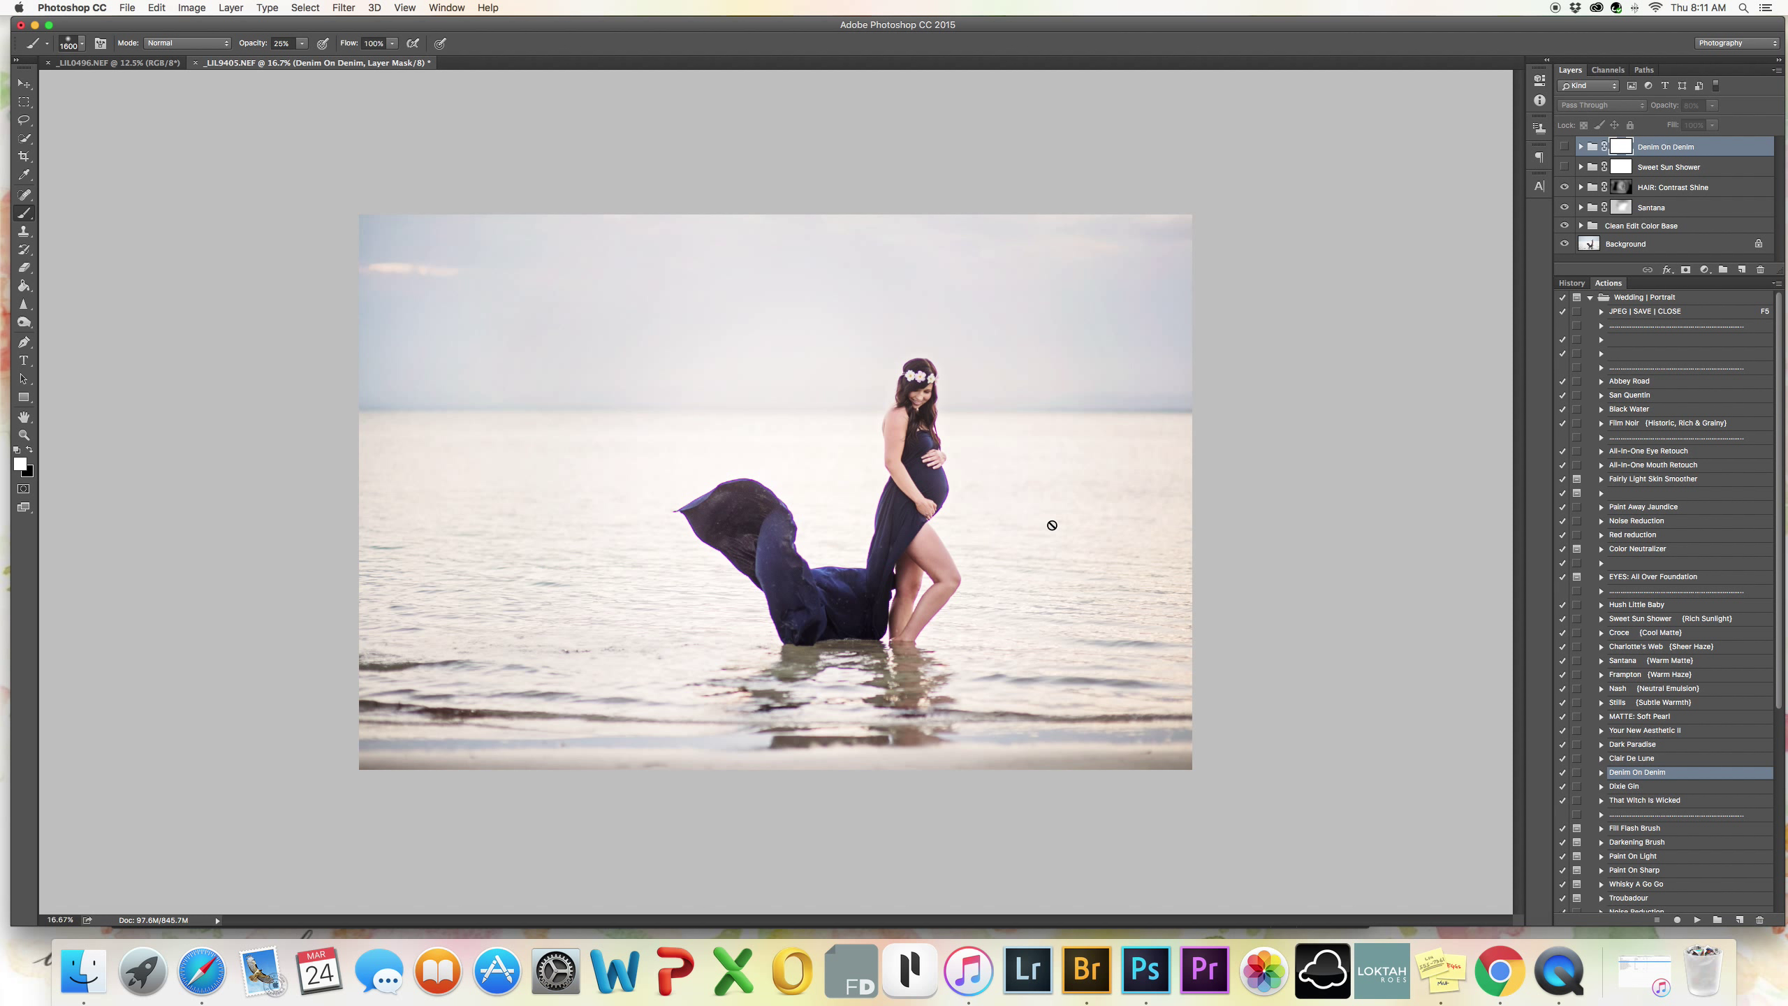
# Crop the beach photo tighter around the woman at the 12 by 8 ratio.
pyautogui.click(24, 156)
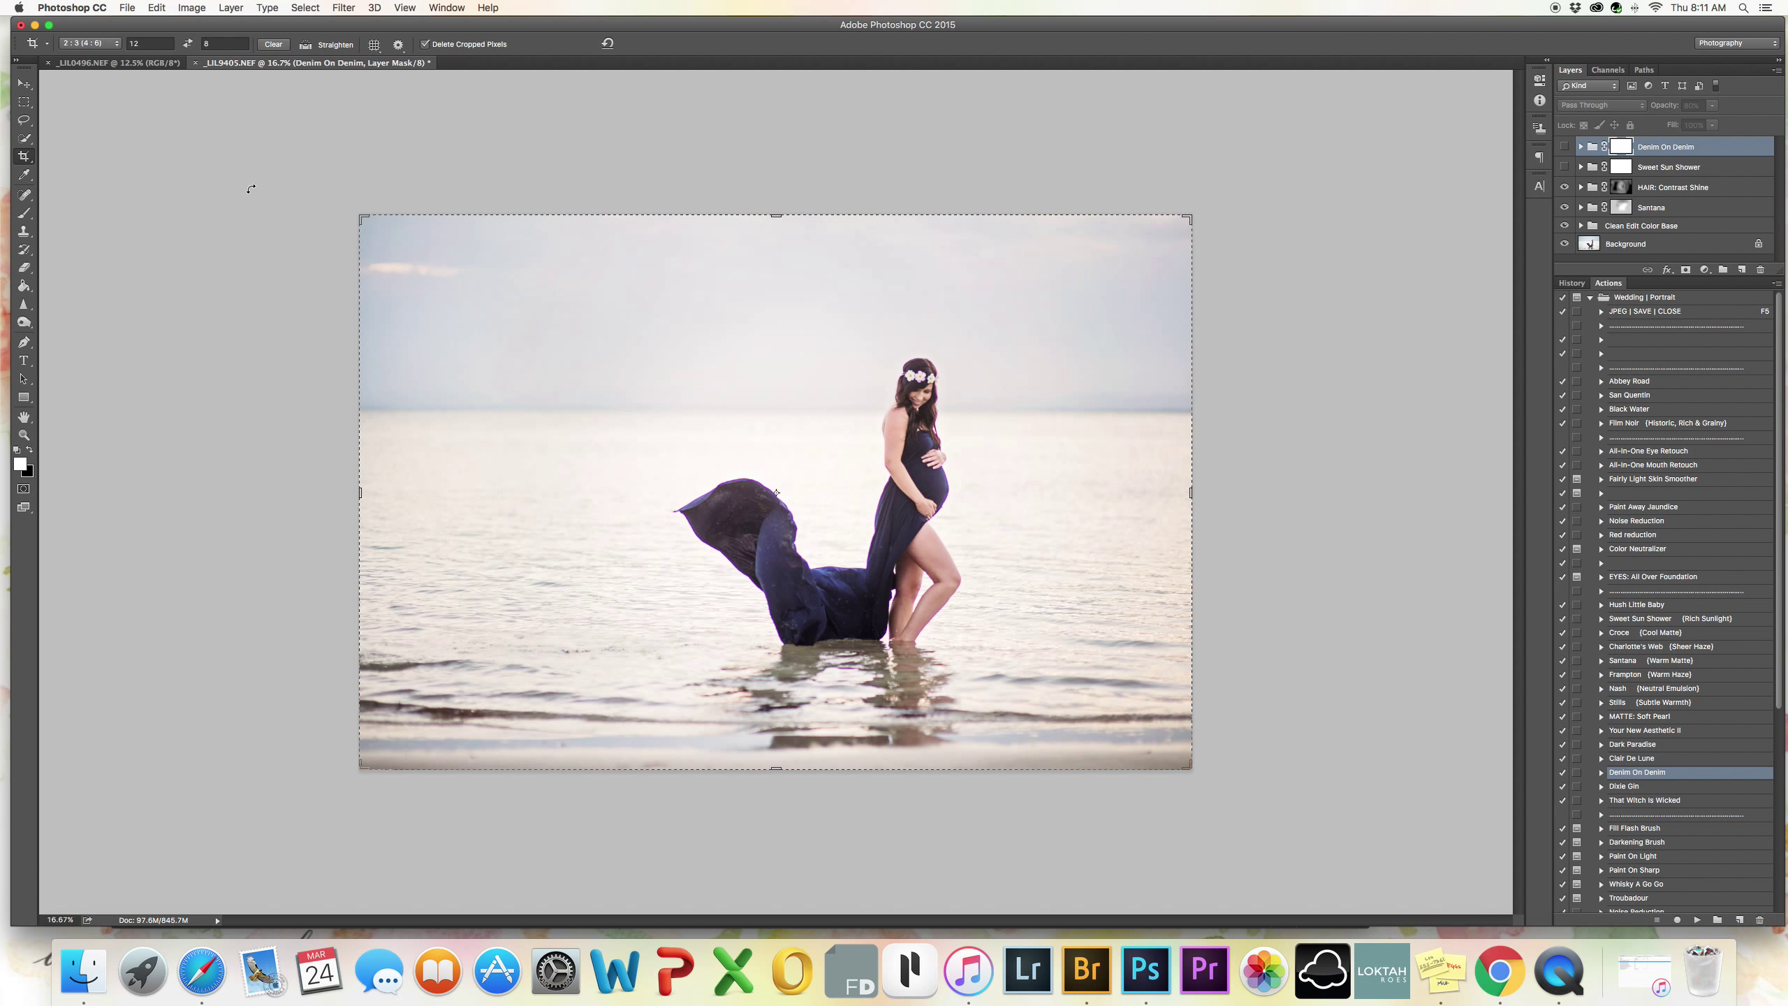
pyautogui.moveTo(361, 211); pyautogui.dragTo(454, 238)
pyautogui.moveTo(515, 300); pyautogui.dragTo(514, 342)
pyautogui.press('Return')
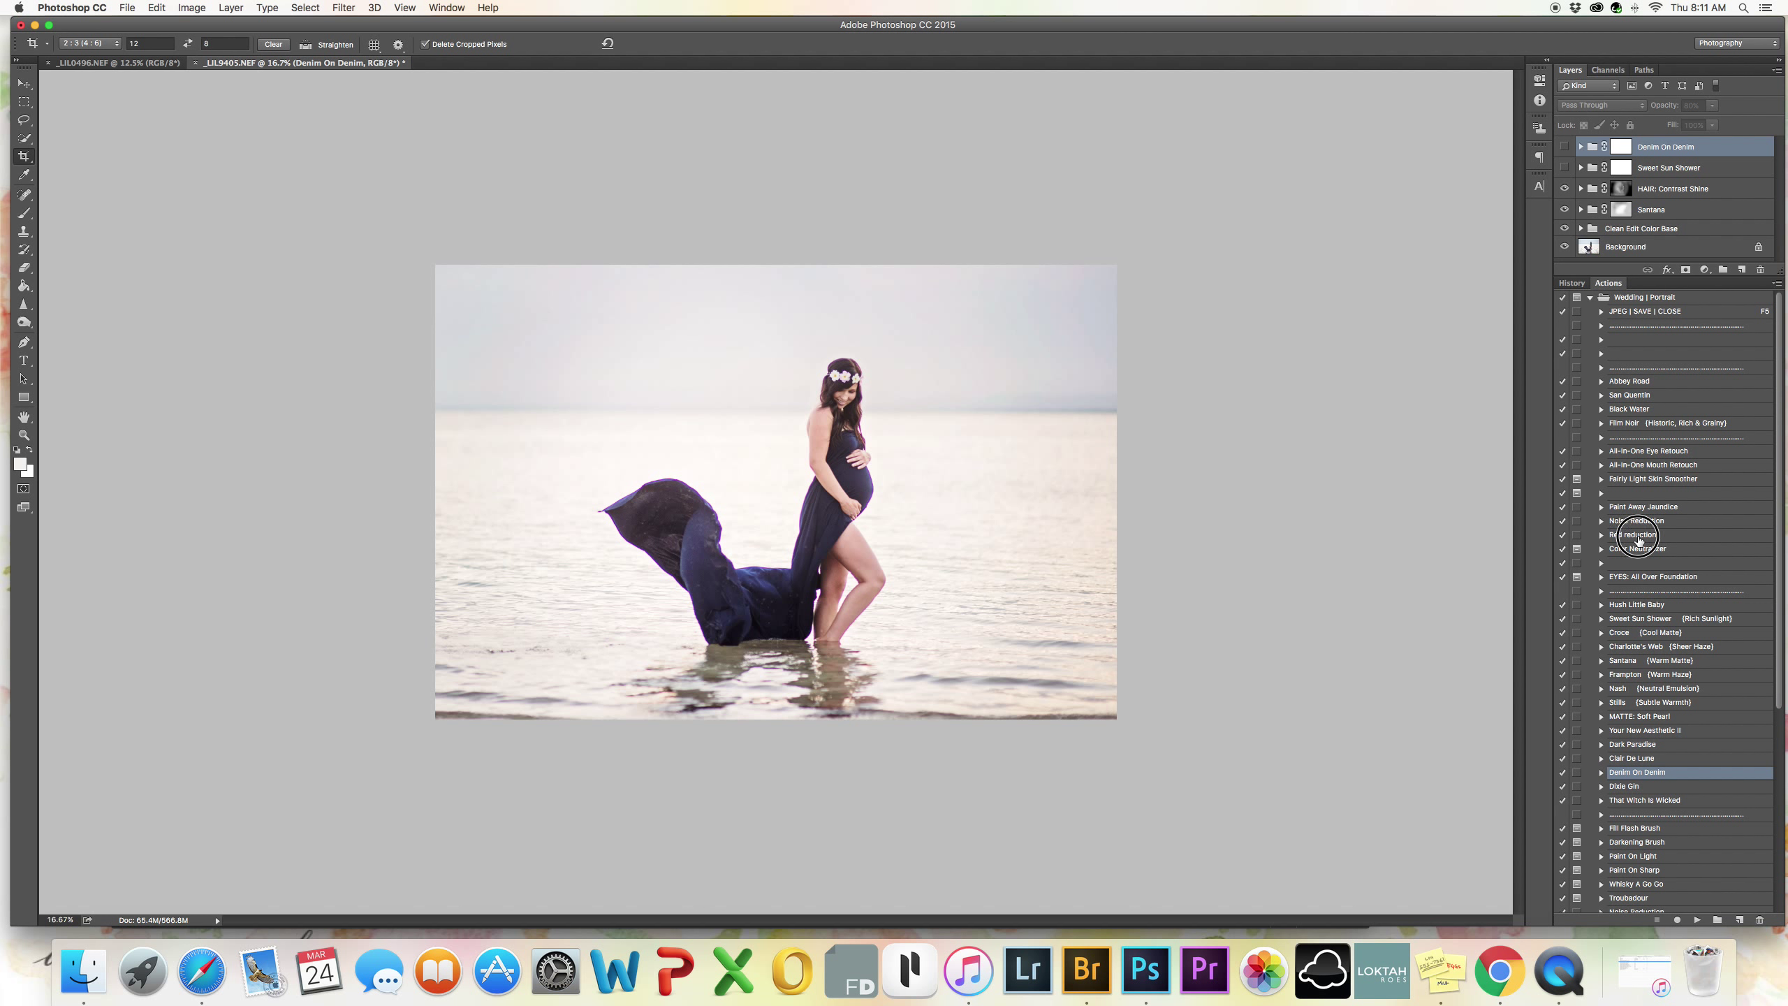
# Try the Charlotte's Web (Sheer Haze) action at 26% group opacity, compare with and without it, and hide the group.
pyautogui.click(1638, 536)
pyautogui.click(1634, 564)
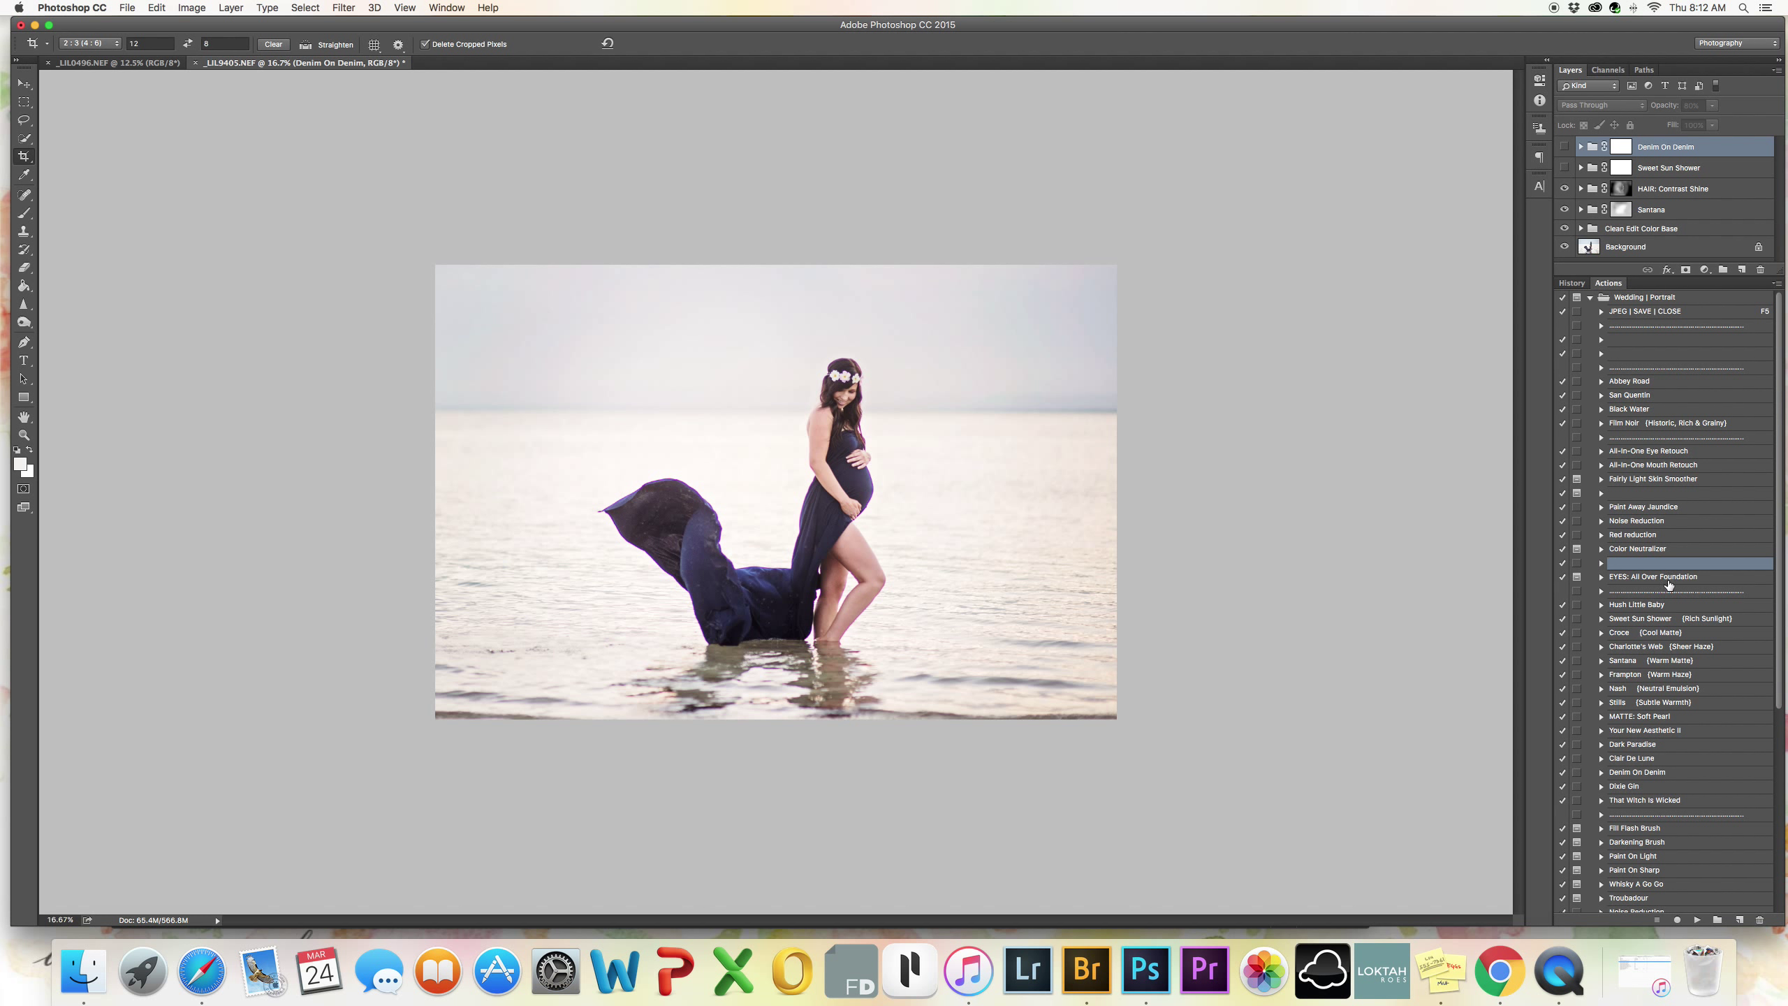
pyautogui.click(1664, 619)
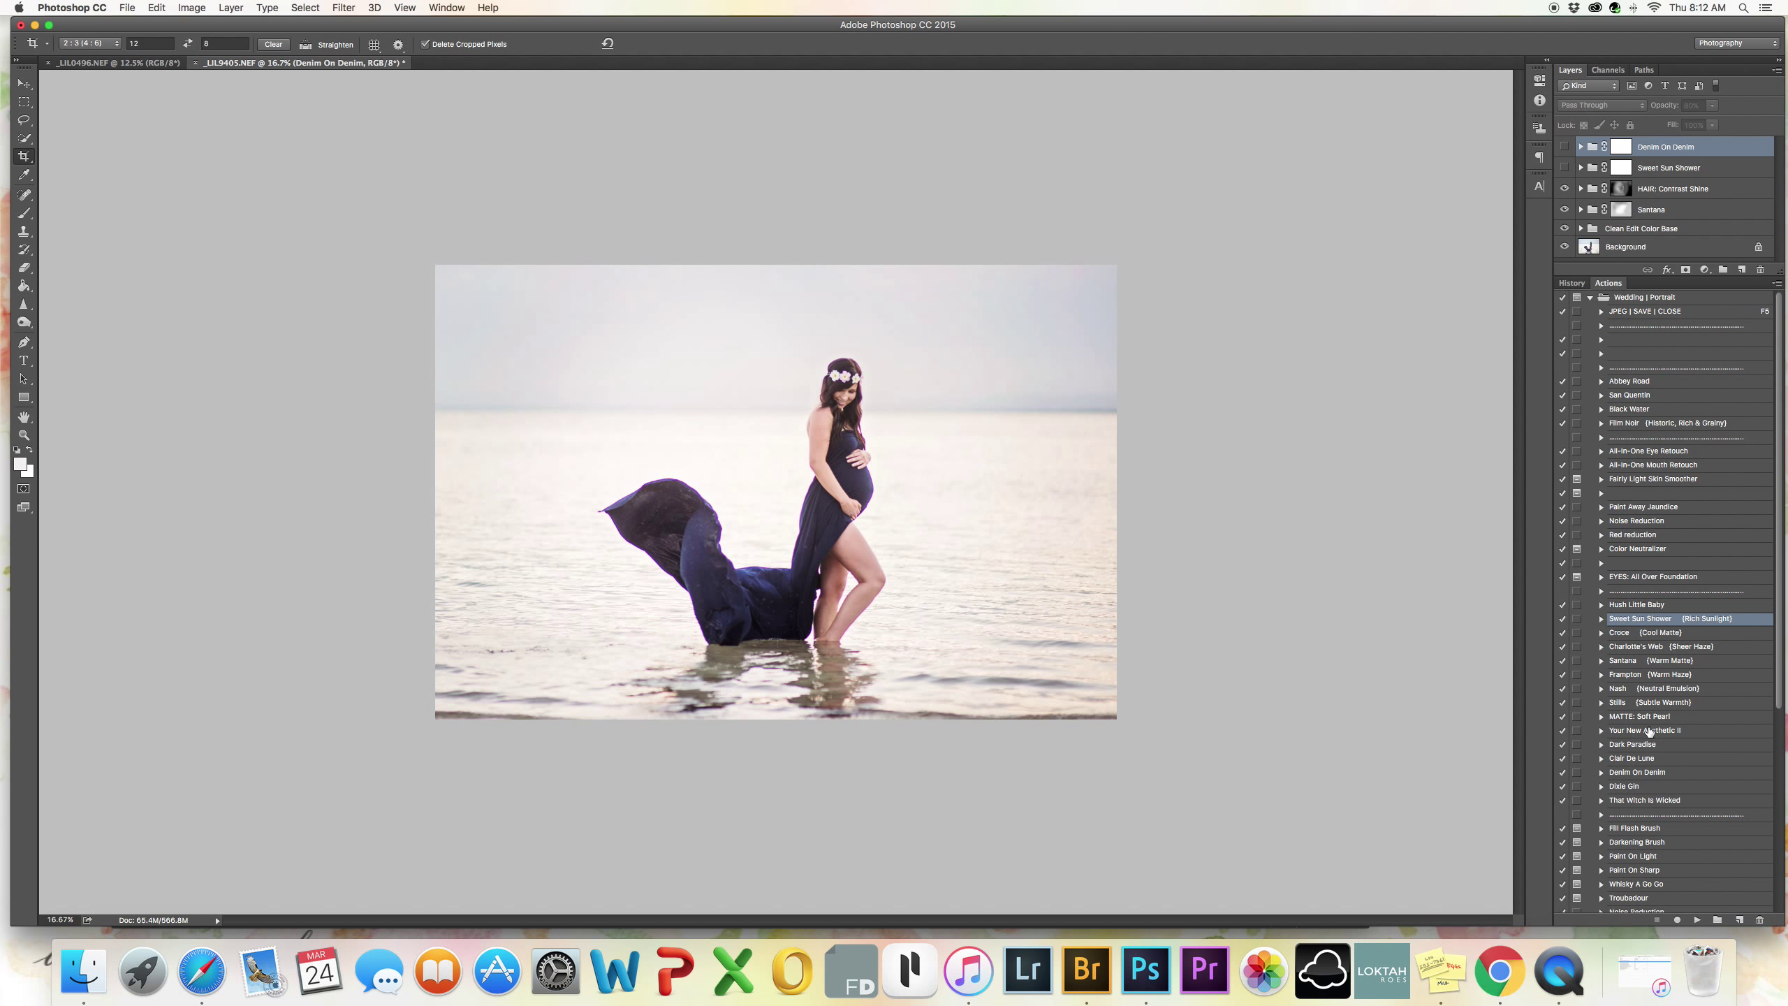
pyautogui.click(1650, 647)
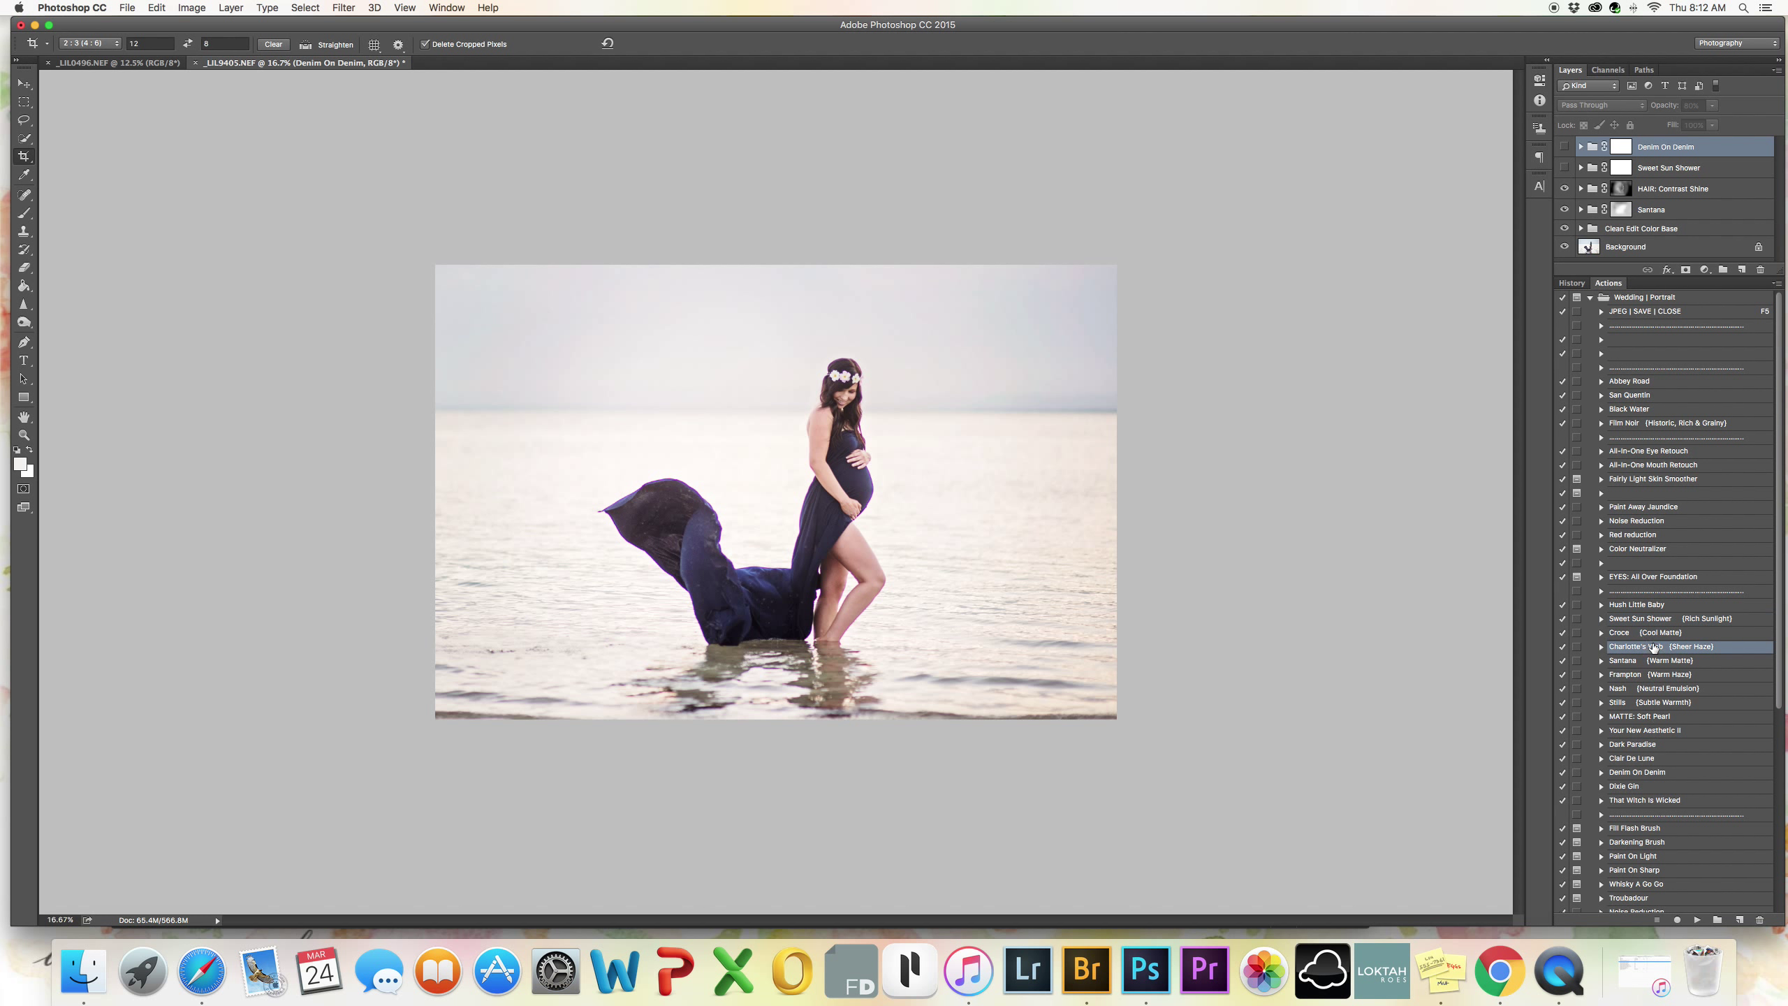
pyautogui.click(1694, 919)
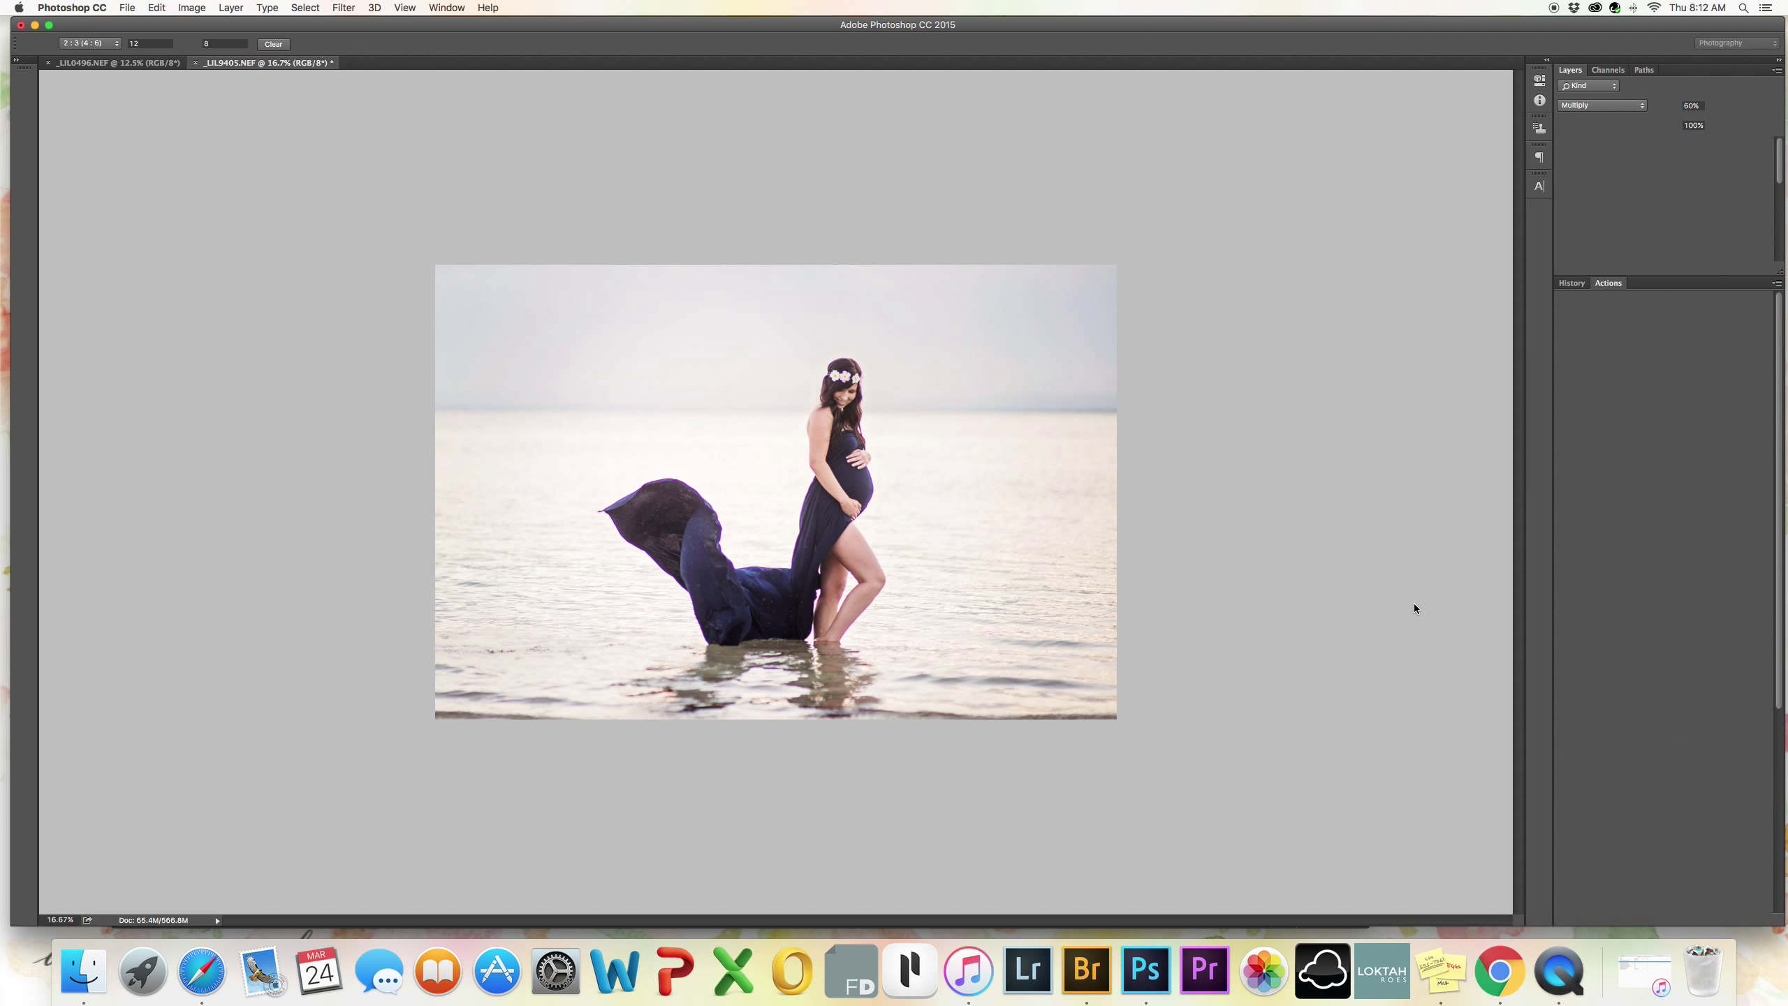
pyautogui.moveTo(1665, 108); pyautogui.dragTo(1636, 109)
pyautogui.click(1563, 147)
pyautogui.click(1563, 148)
pyautogui.click(1563, 147)
pyautogui.click(1563, 147)
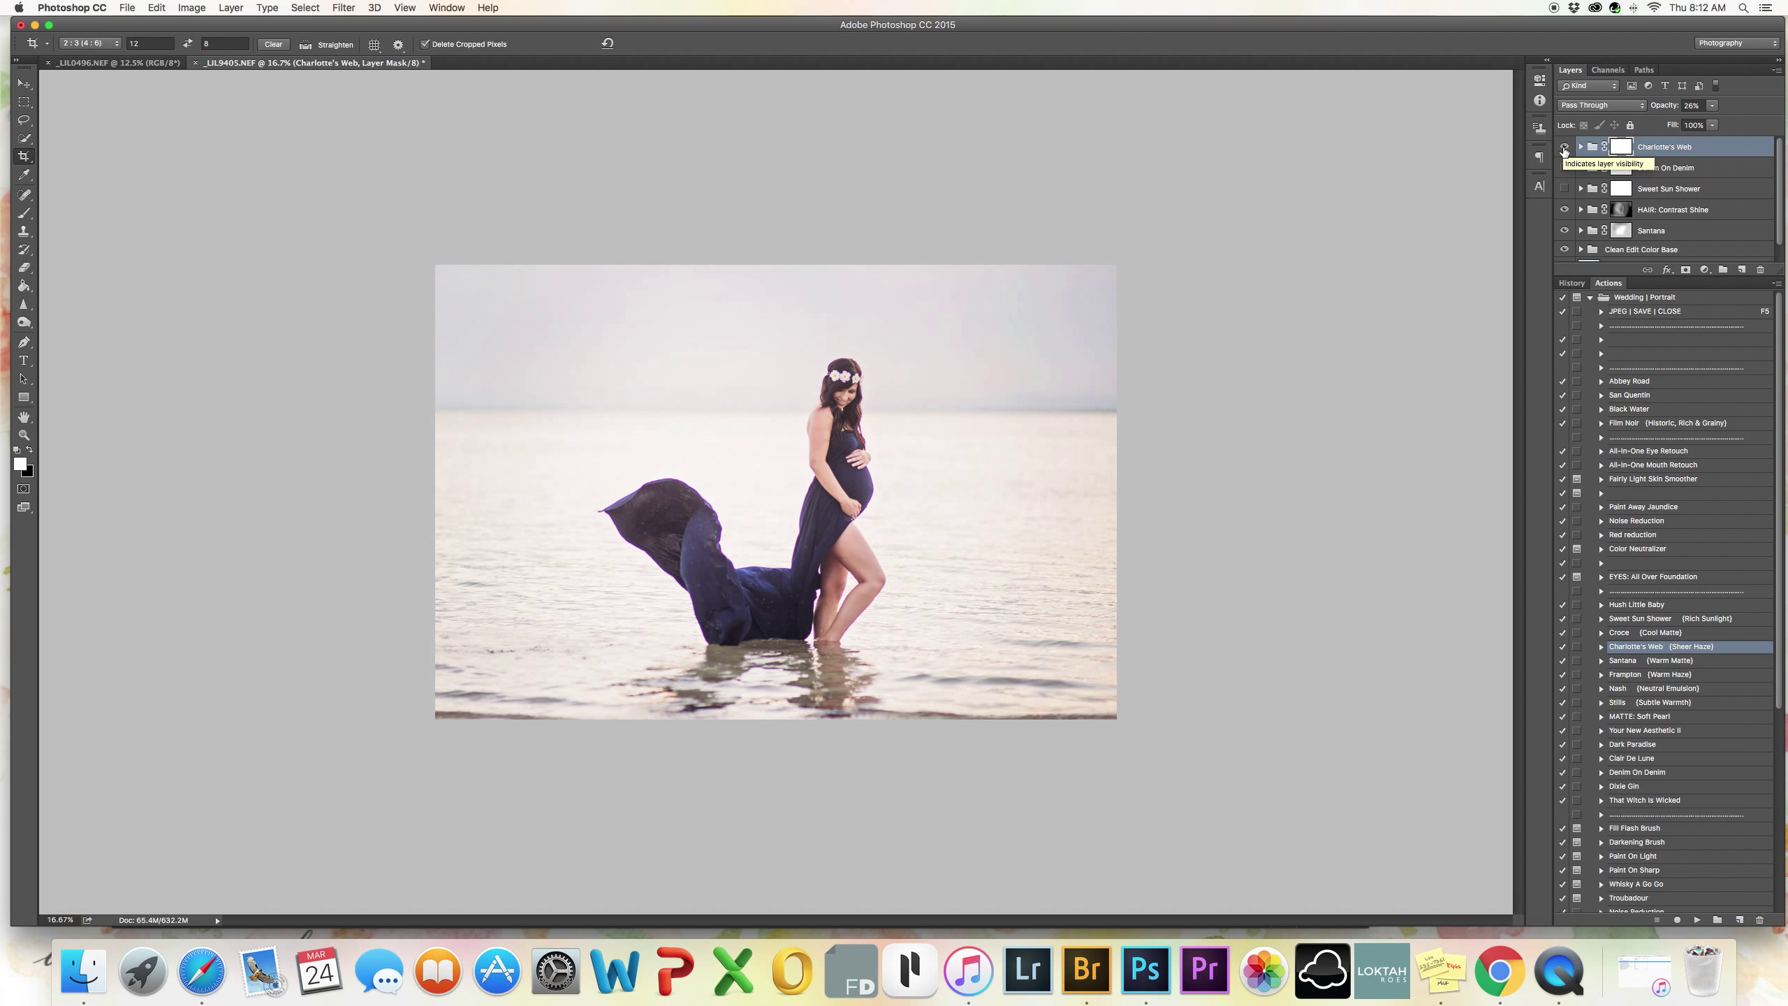
pyautogui.click(1563, 148)
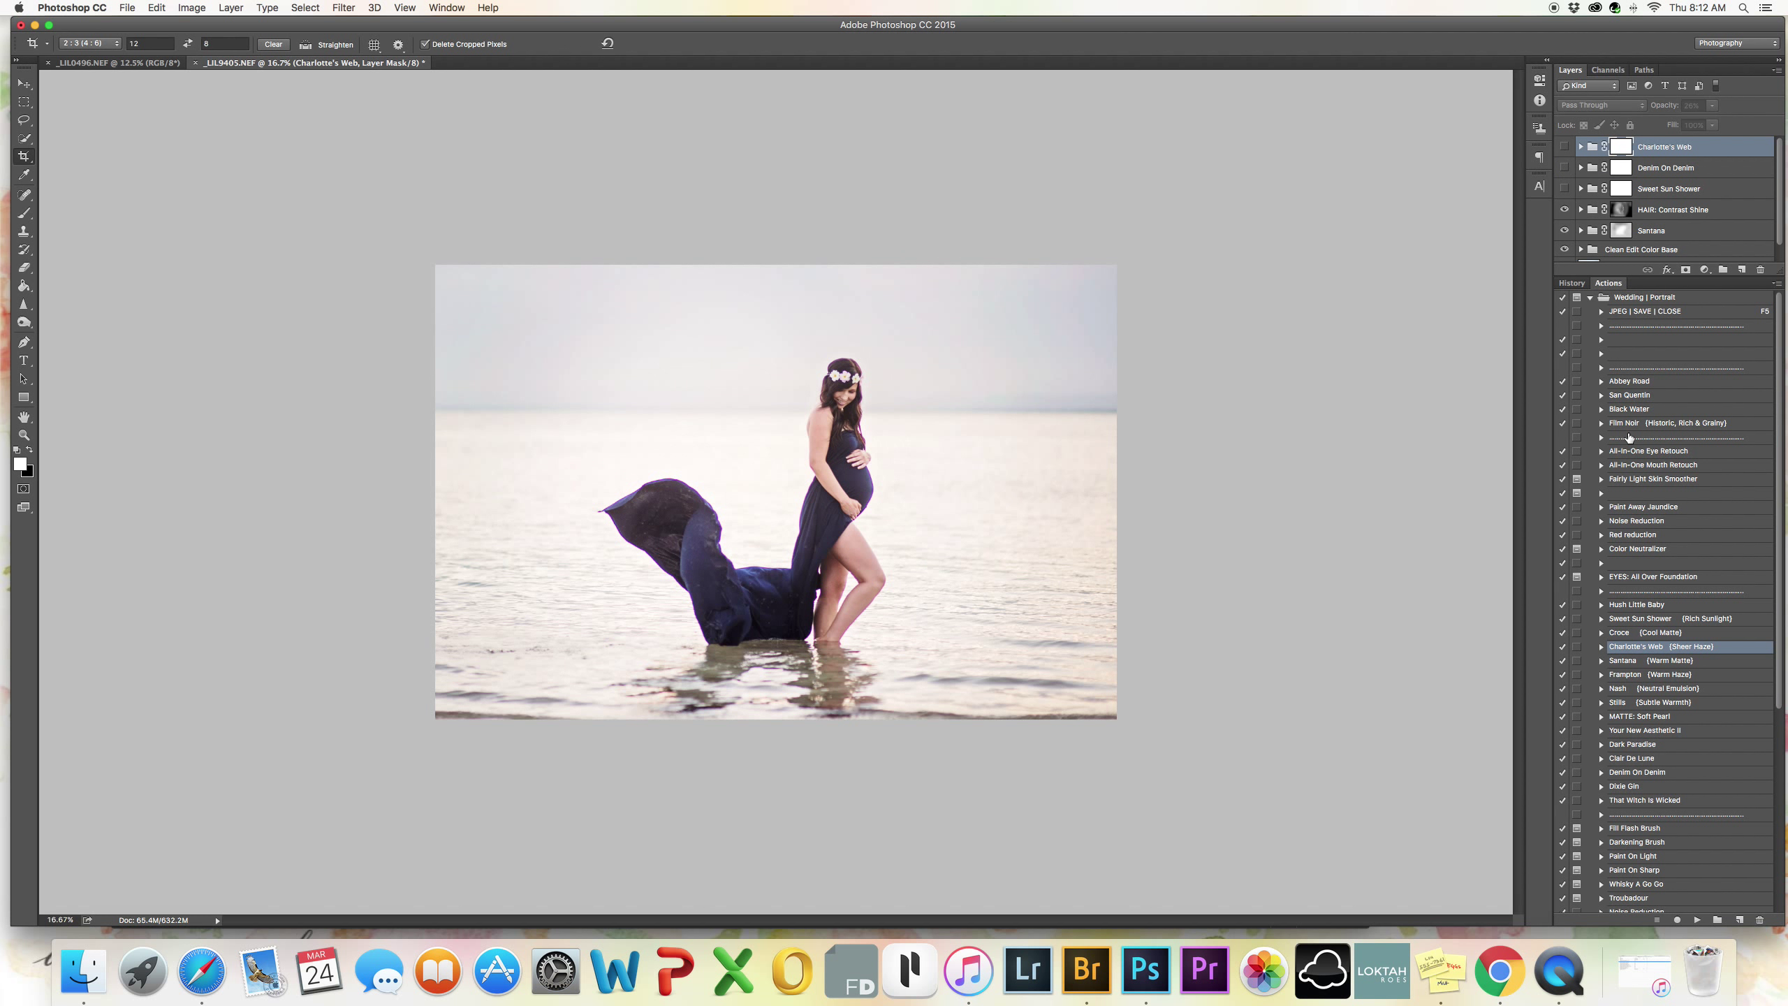
# Run the Troubadour action and place its sunlight burst beyond the photo's upper-left corner.
pyautogui.scroll(-3, 1636, 634)
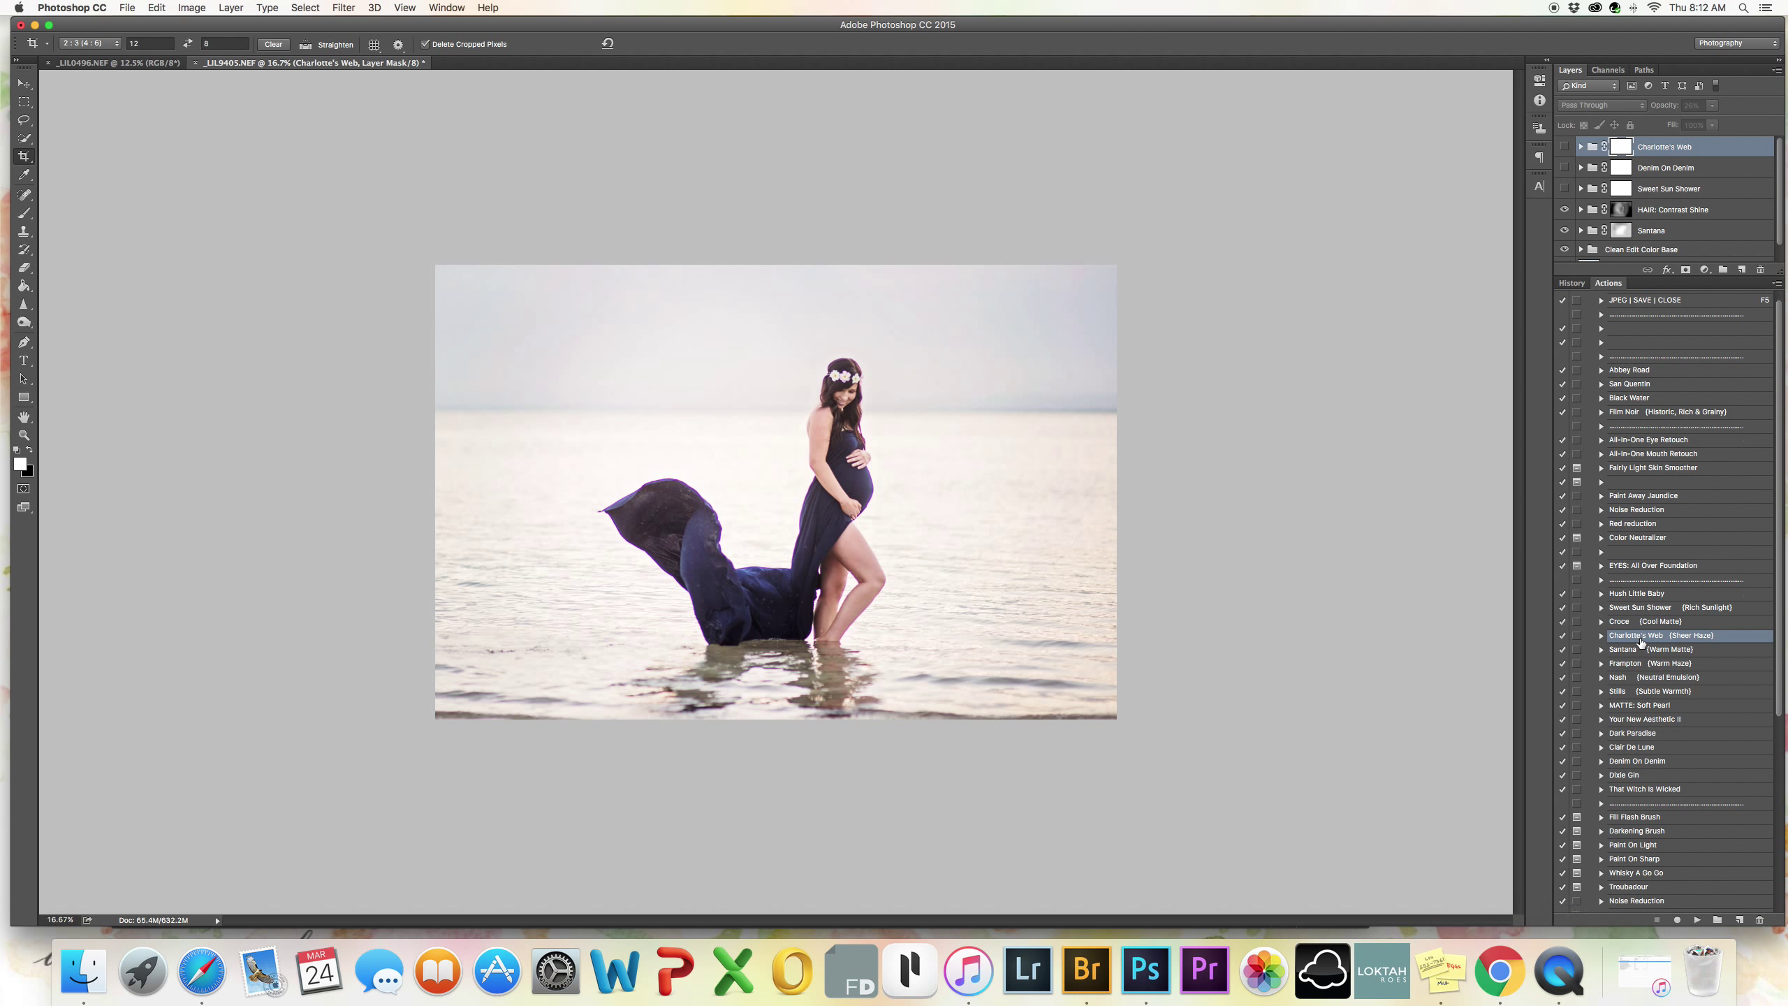
pyautogui.click(1645, 819)
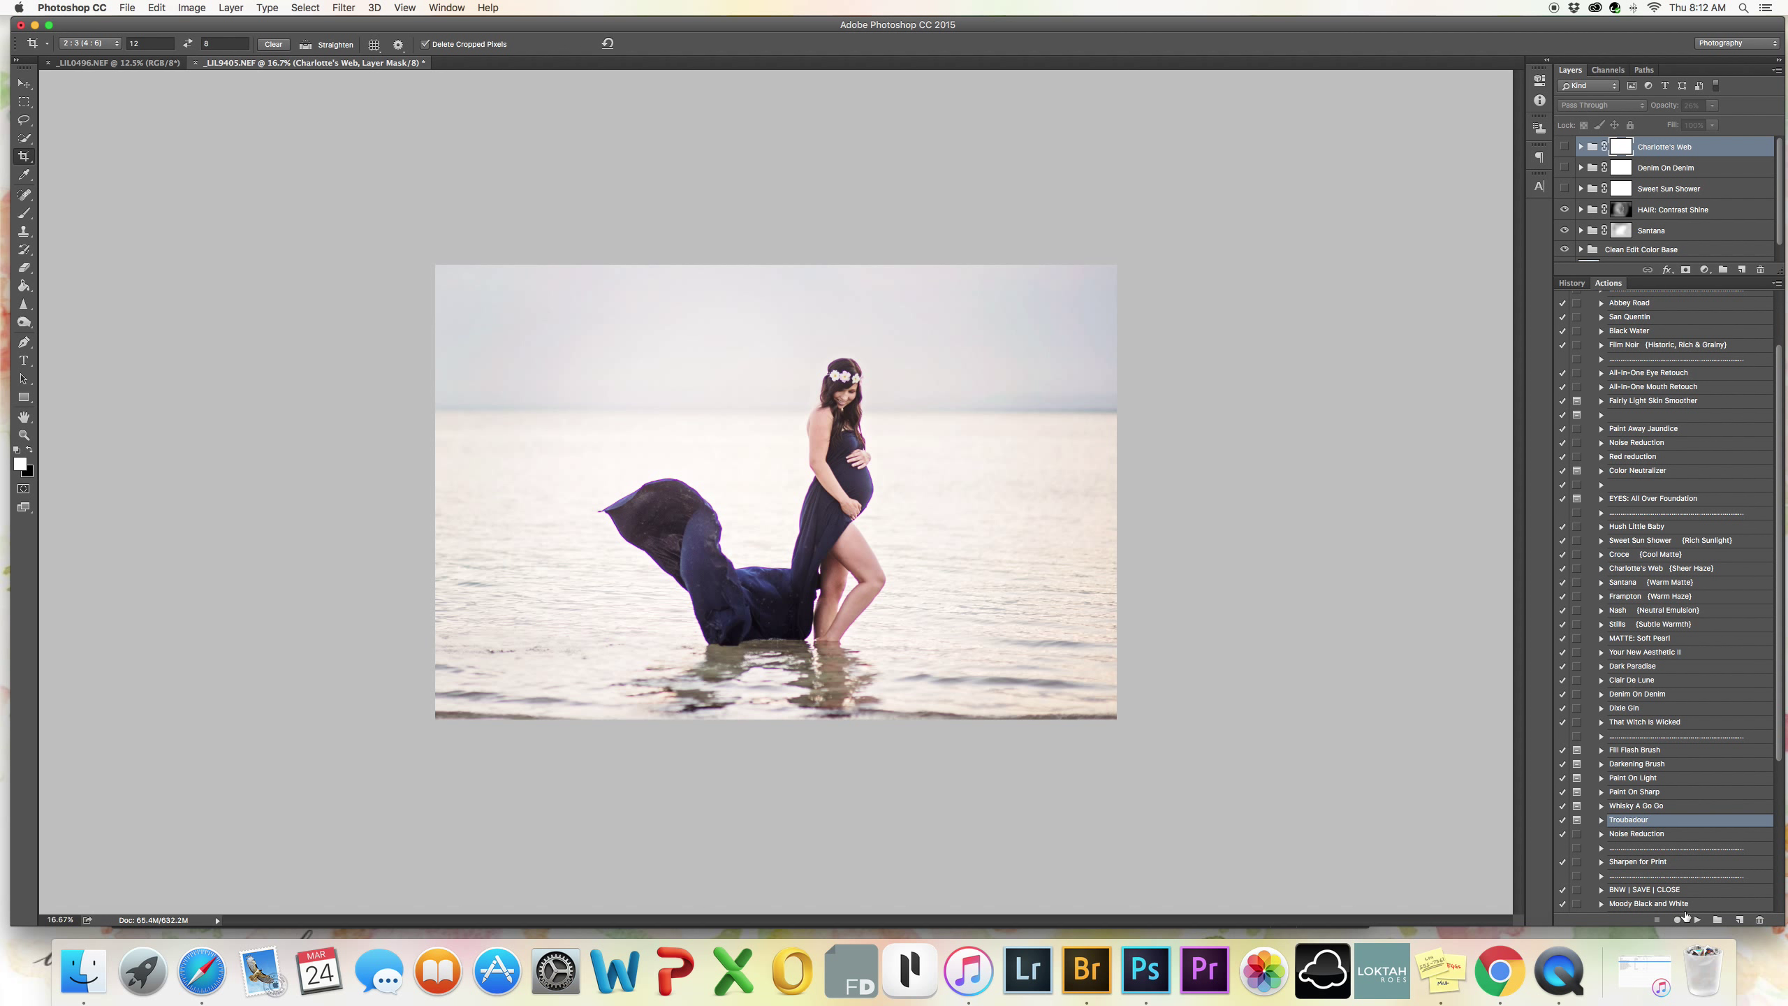
pyautogui.click(1697, 920)
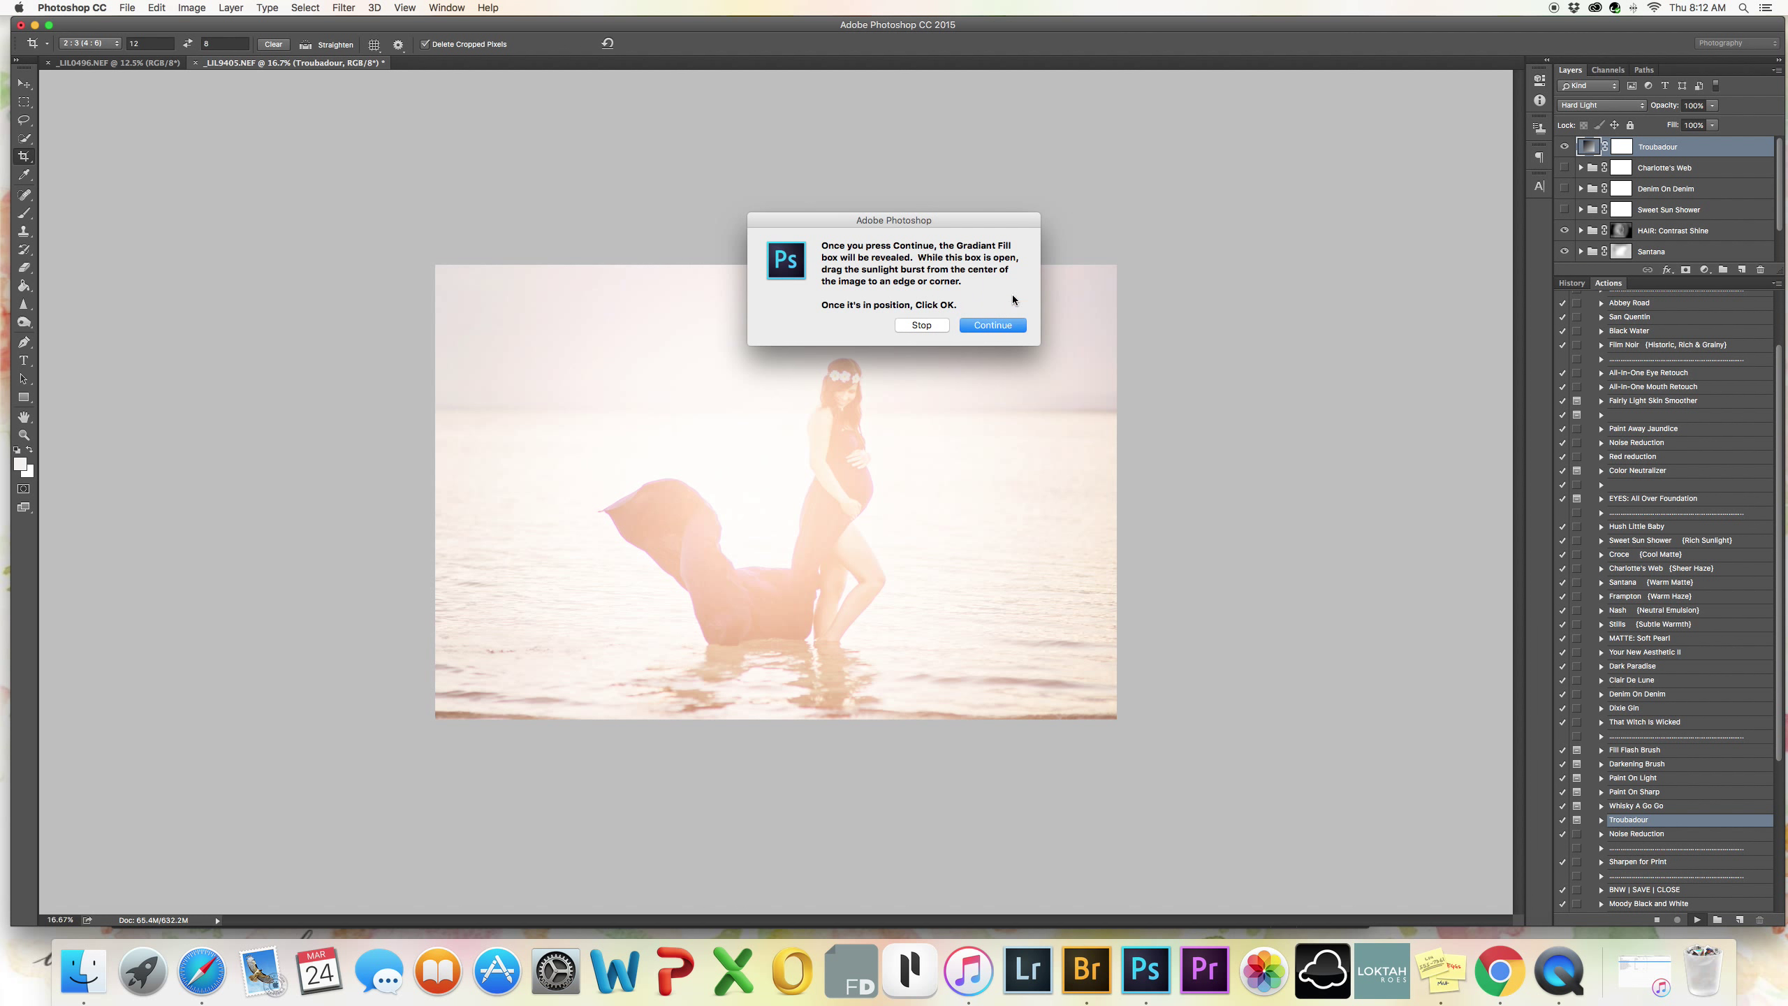
pyautogui.click(975, 325)
pyautogui.moveTo(870, 387); pyautogui.dragTo(359, 195)
pyautogui.moveTo(489, 303); pyautogui.dragTo(335, 113)
pyautogui.click(1583, 454)
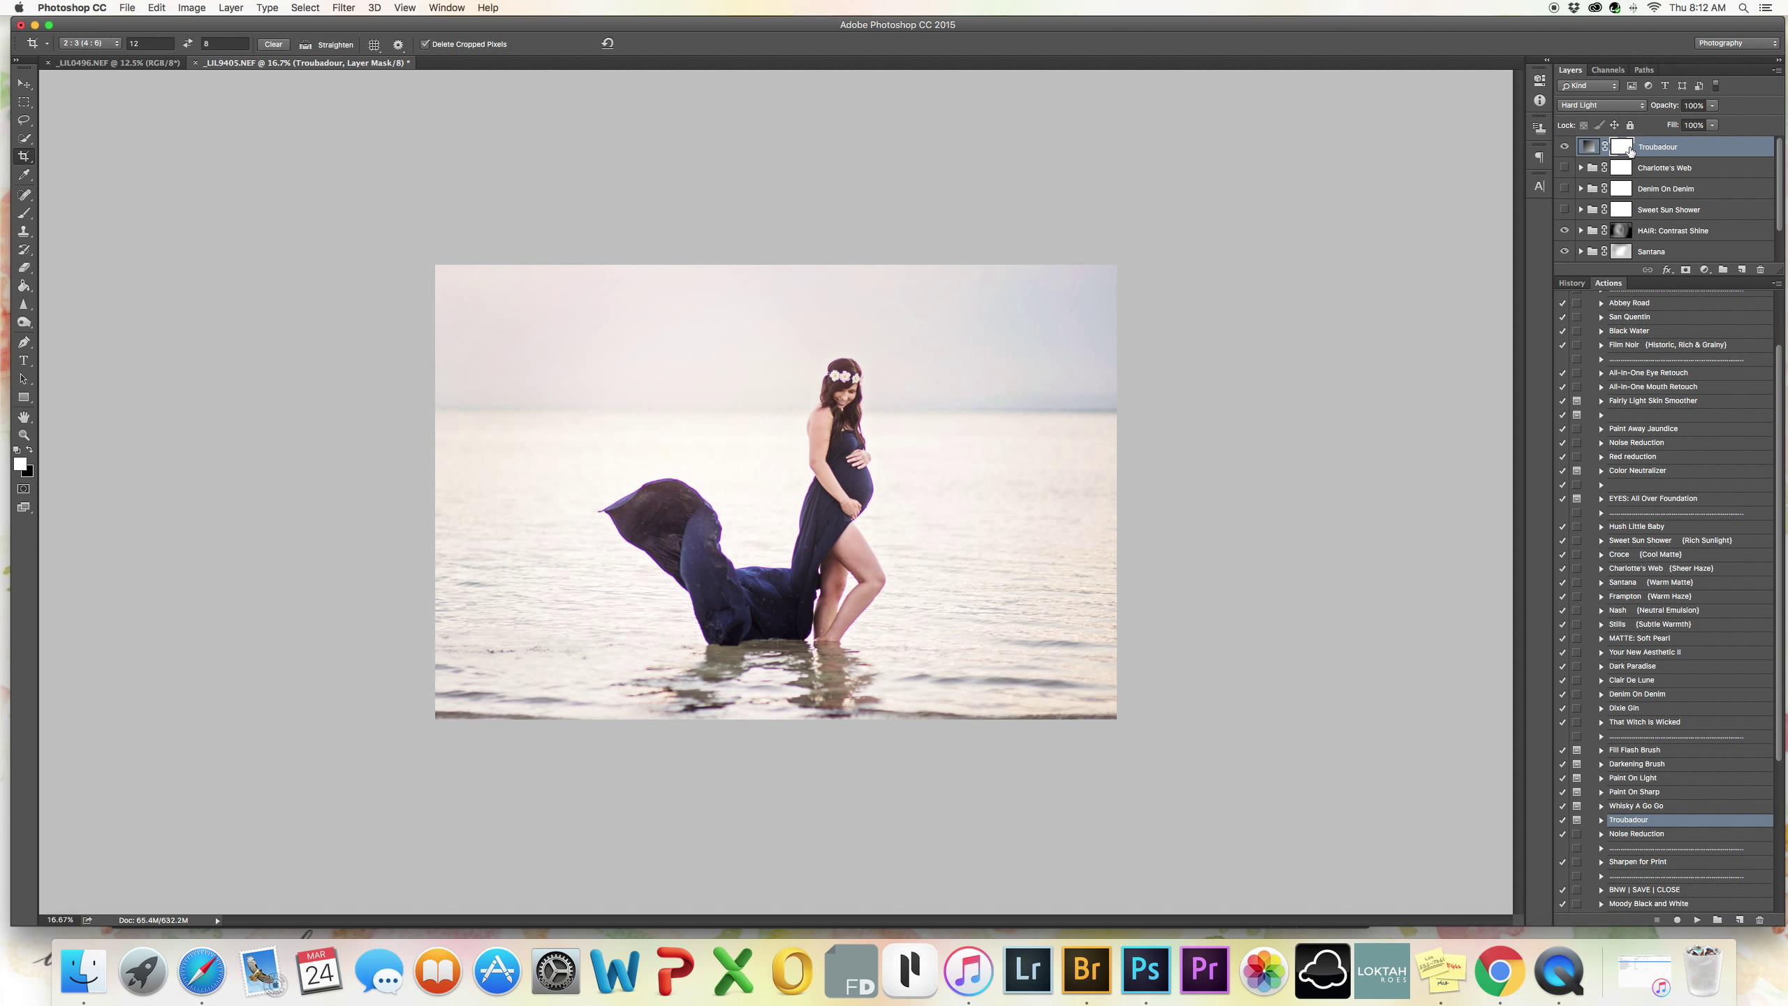
# Paint black at 25% opacity with a small brush on the Troubadour mask over the woman.
pyautogui.click(23, 213)
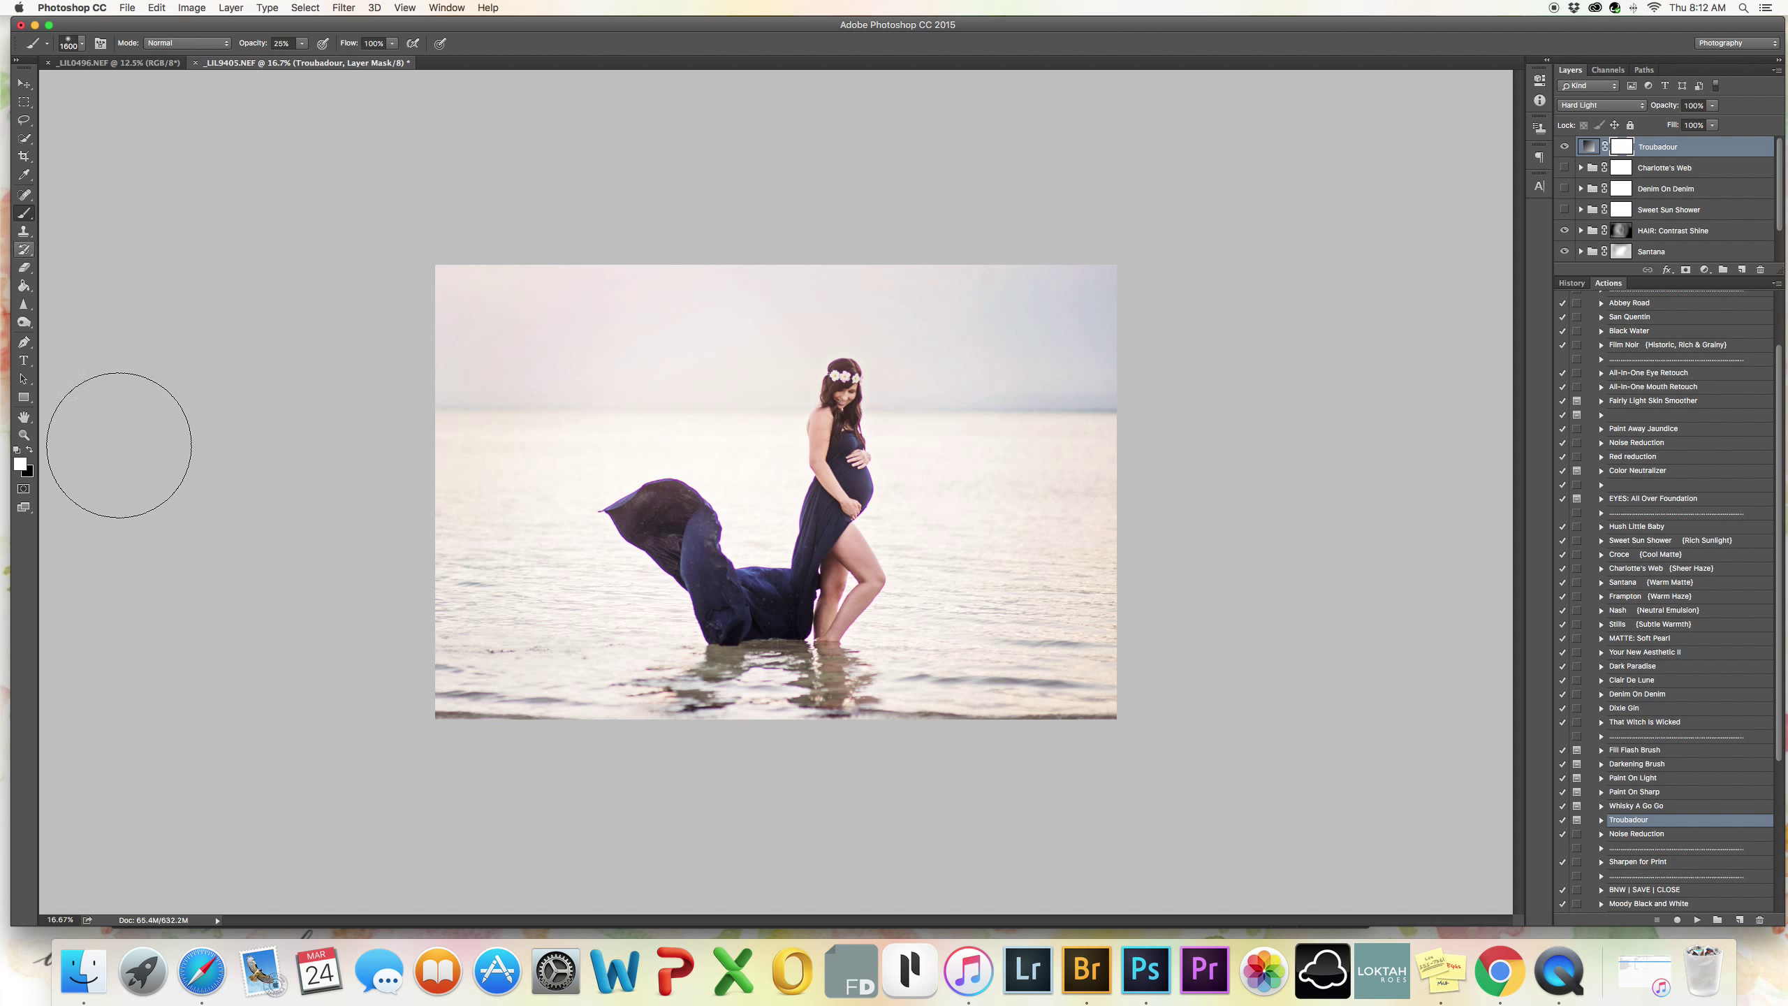
pyautogui.click(30, 451)
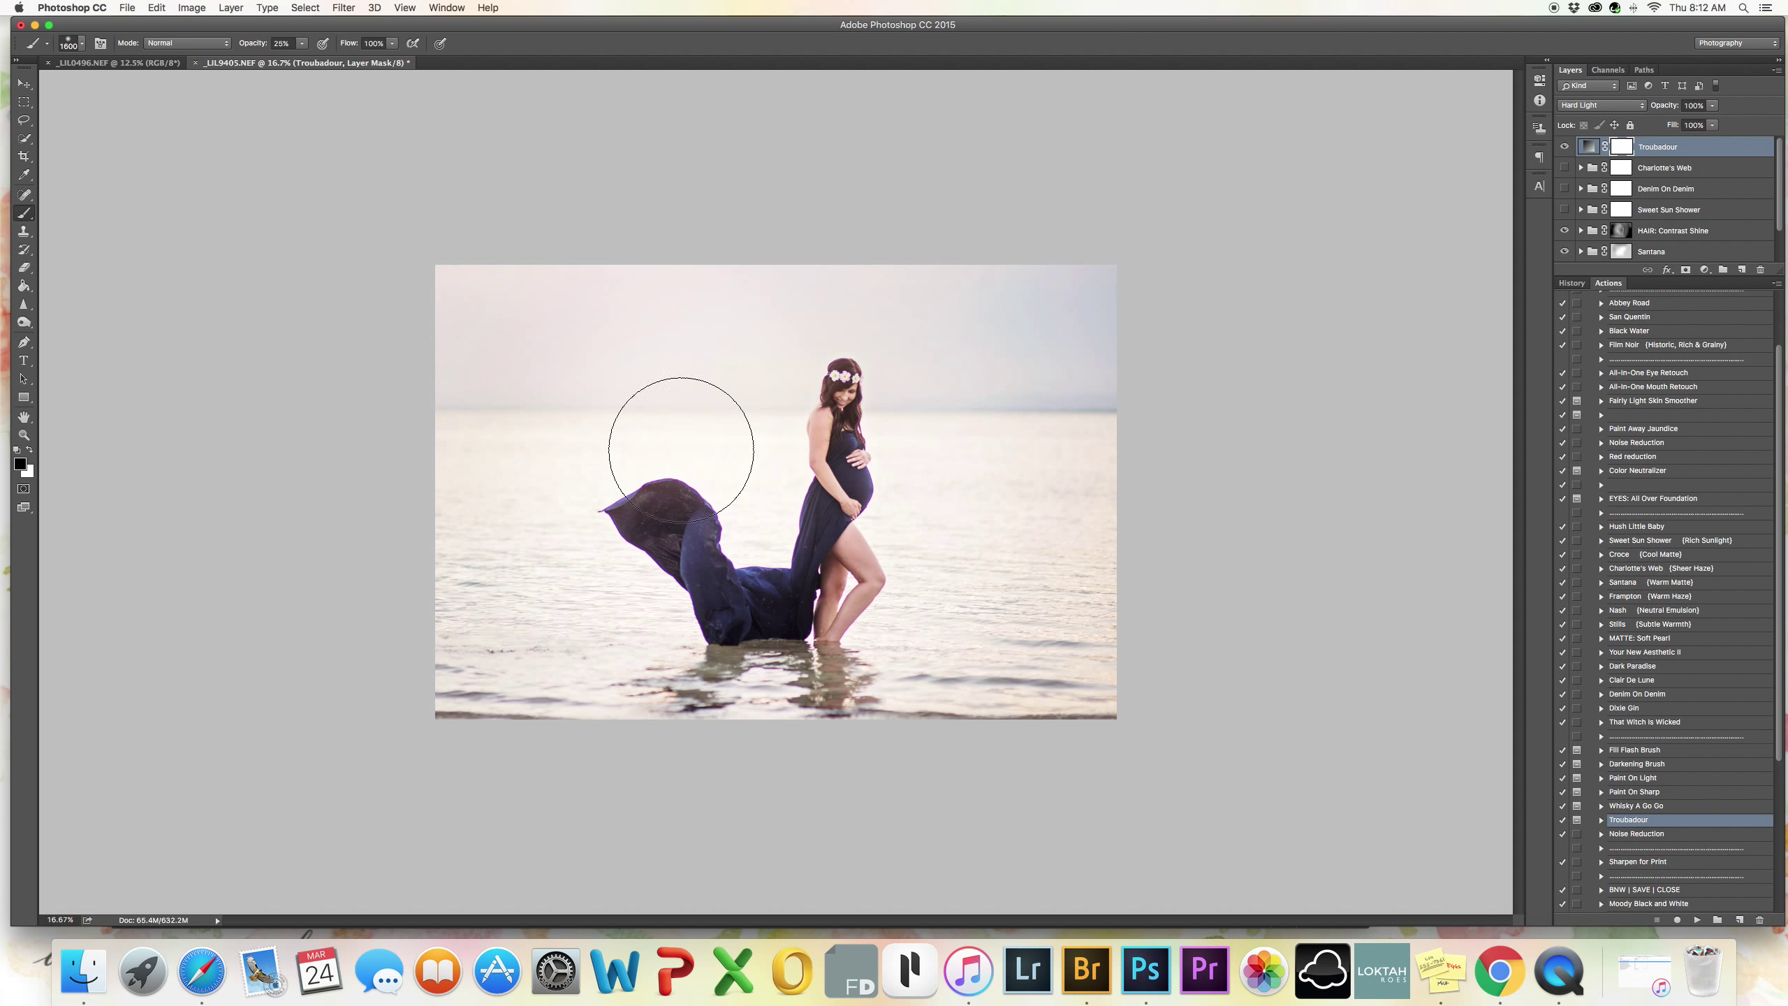
pyautogui.press('[')
pyautogui.press('[')
pyautogui.press('[')
pyautogui.press('[')
pyautogui.press('[')
pyautogui.press('[')
pyautogui.press('[')
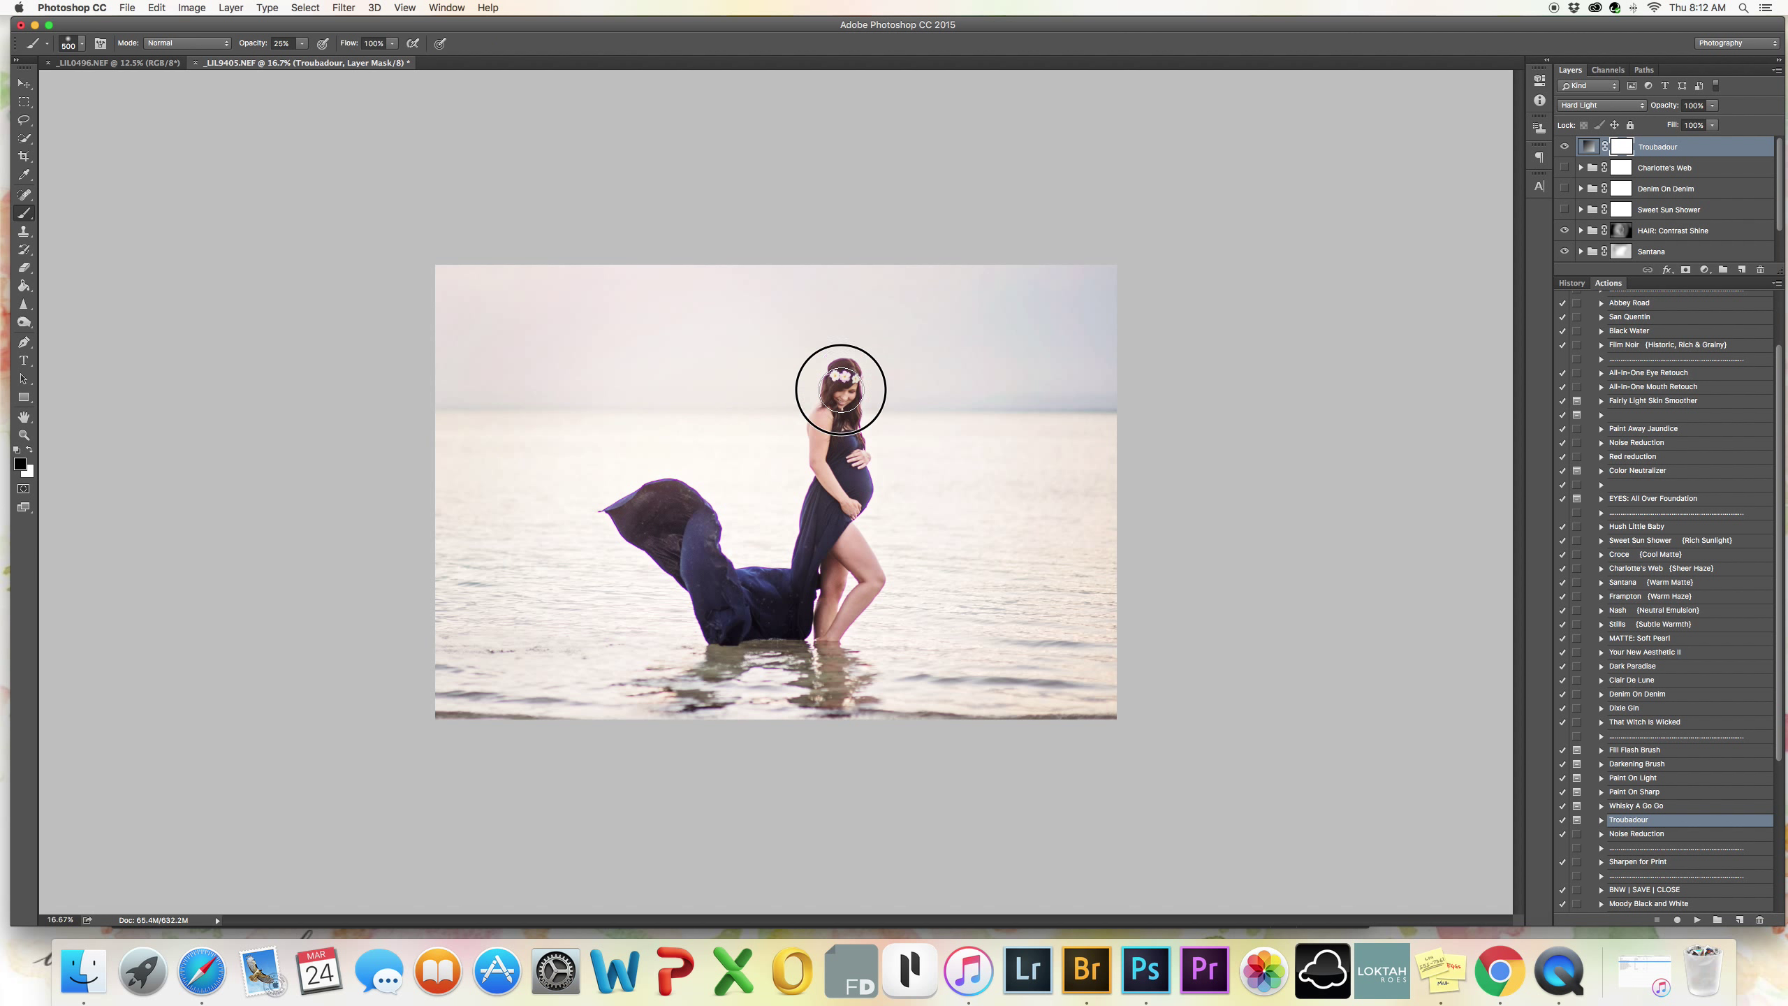
pyautogui.press('[')
pyautogui.press('[')
pyautogui.press('[')
pyautogui.press('[')
pyautogui.moveTo(823, 501); pyautogui.dragTo(817, 479)
# Try the Whisky A Go Go action with its sunlight burst placed at the photo's upper-right corner and its gradient angle adjusted.
pyautogui.click(1640, 806)
pyautogui.click(1696, 920)
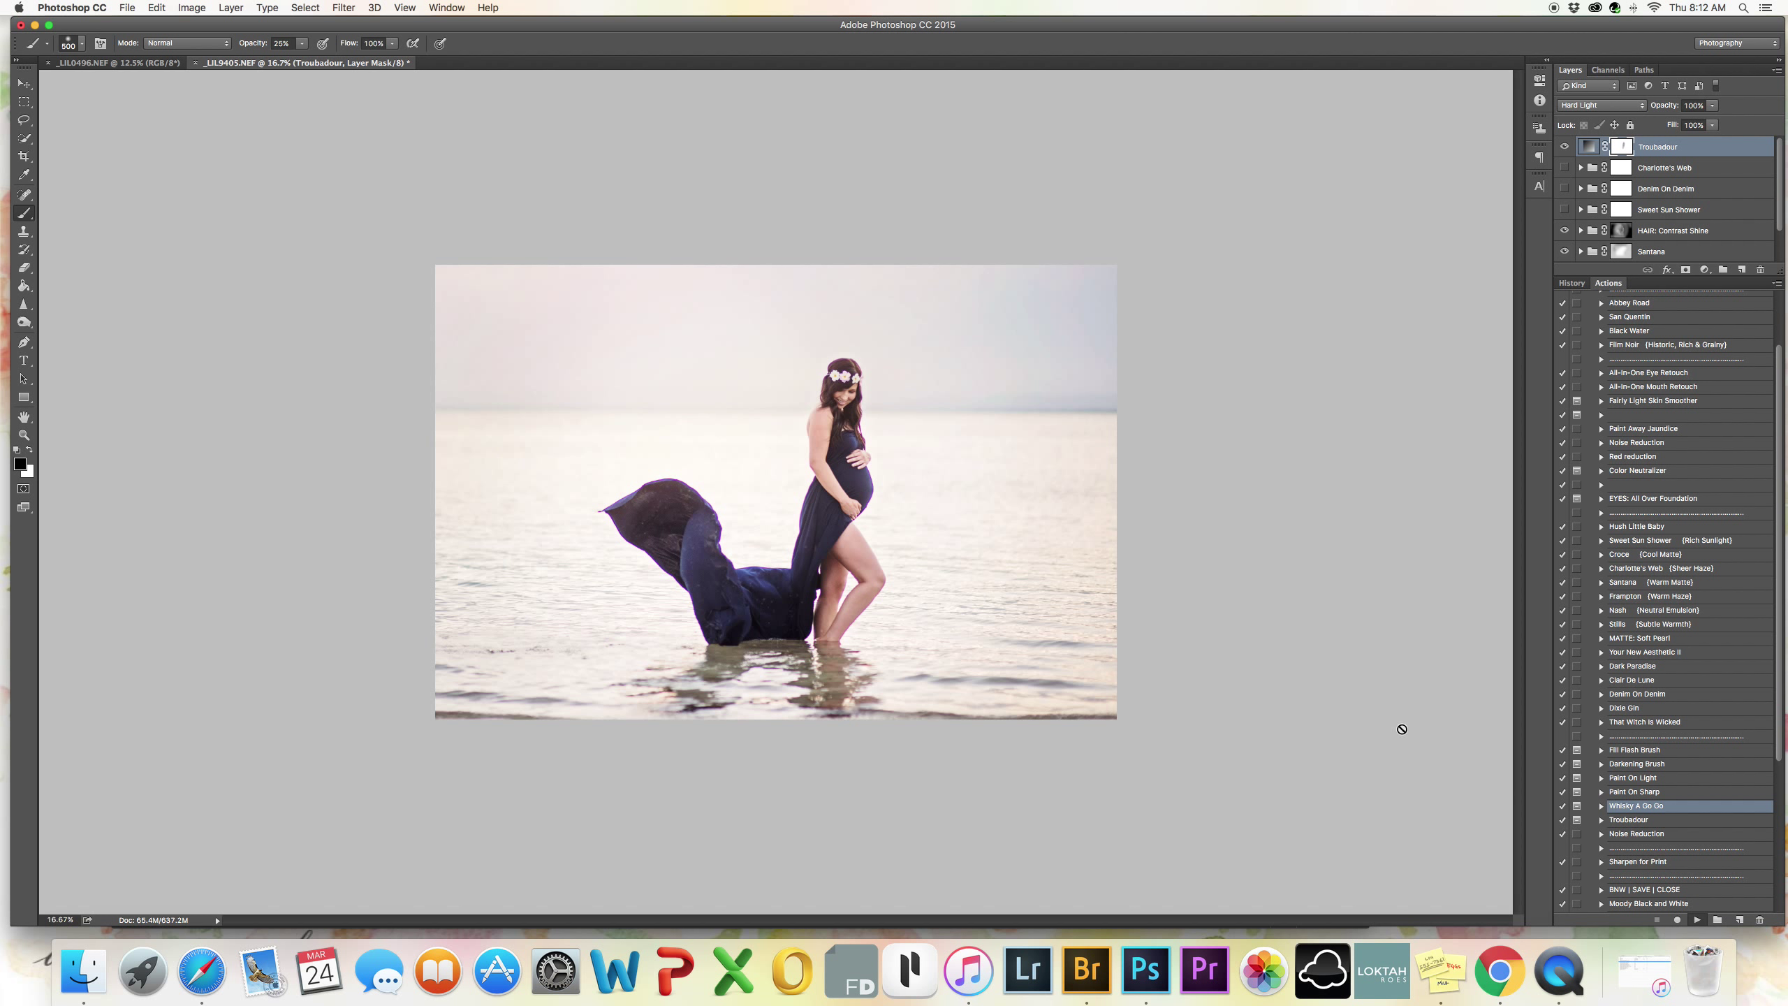
pyautogui.click(1000, 325)
pyautogui.moveTo(826, 495); pyautogui.dragTo(1094, 135)
pyautogui.moveTo(1057, 319); pyautogui.dragTo(1071, 306)
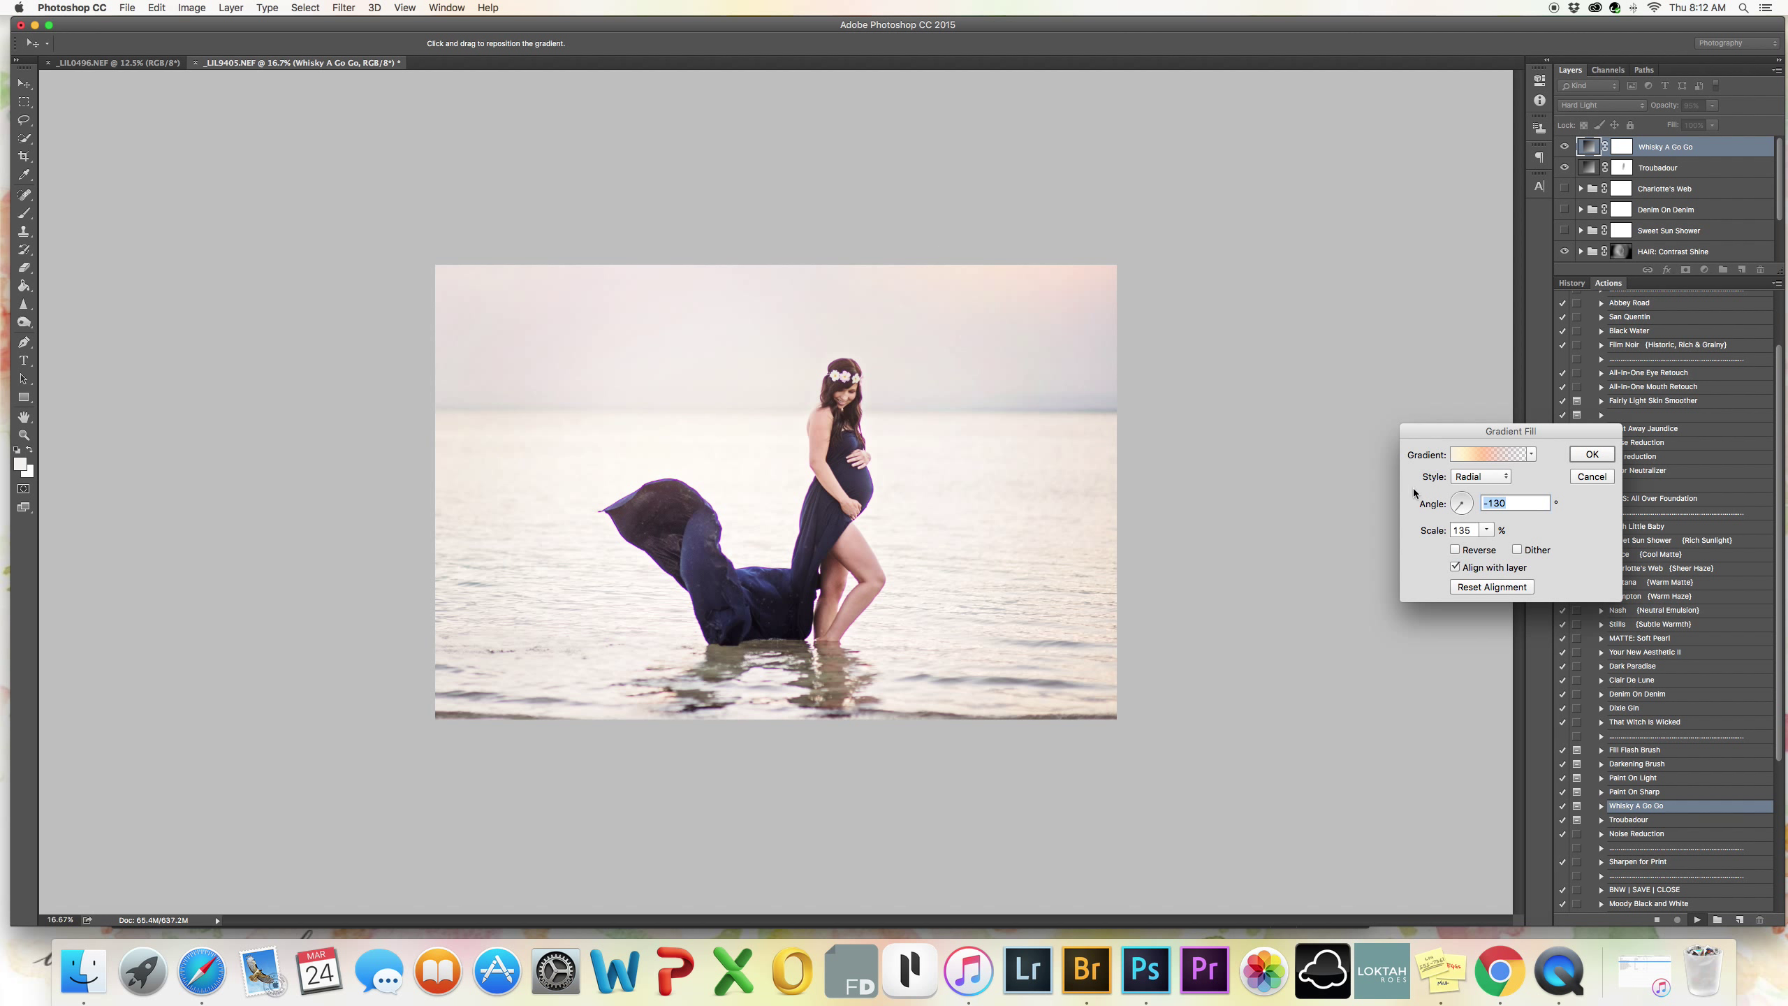
pyautogui.moveTo(1464, 510); pyautogui.dragTo(1453, 505)
pyautogui.click(1585, 456)
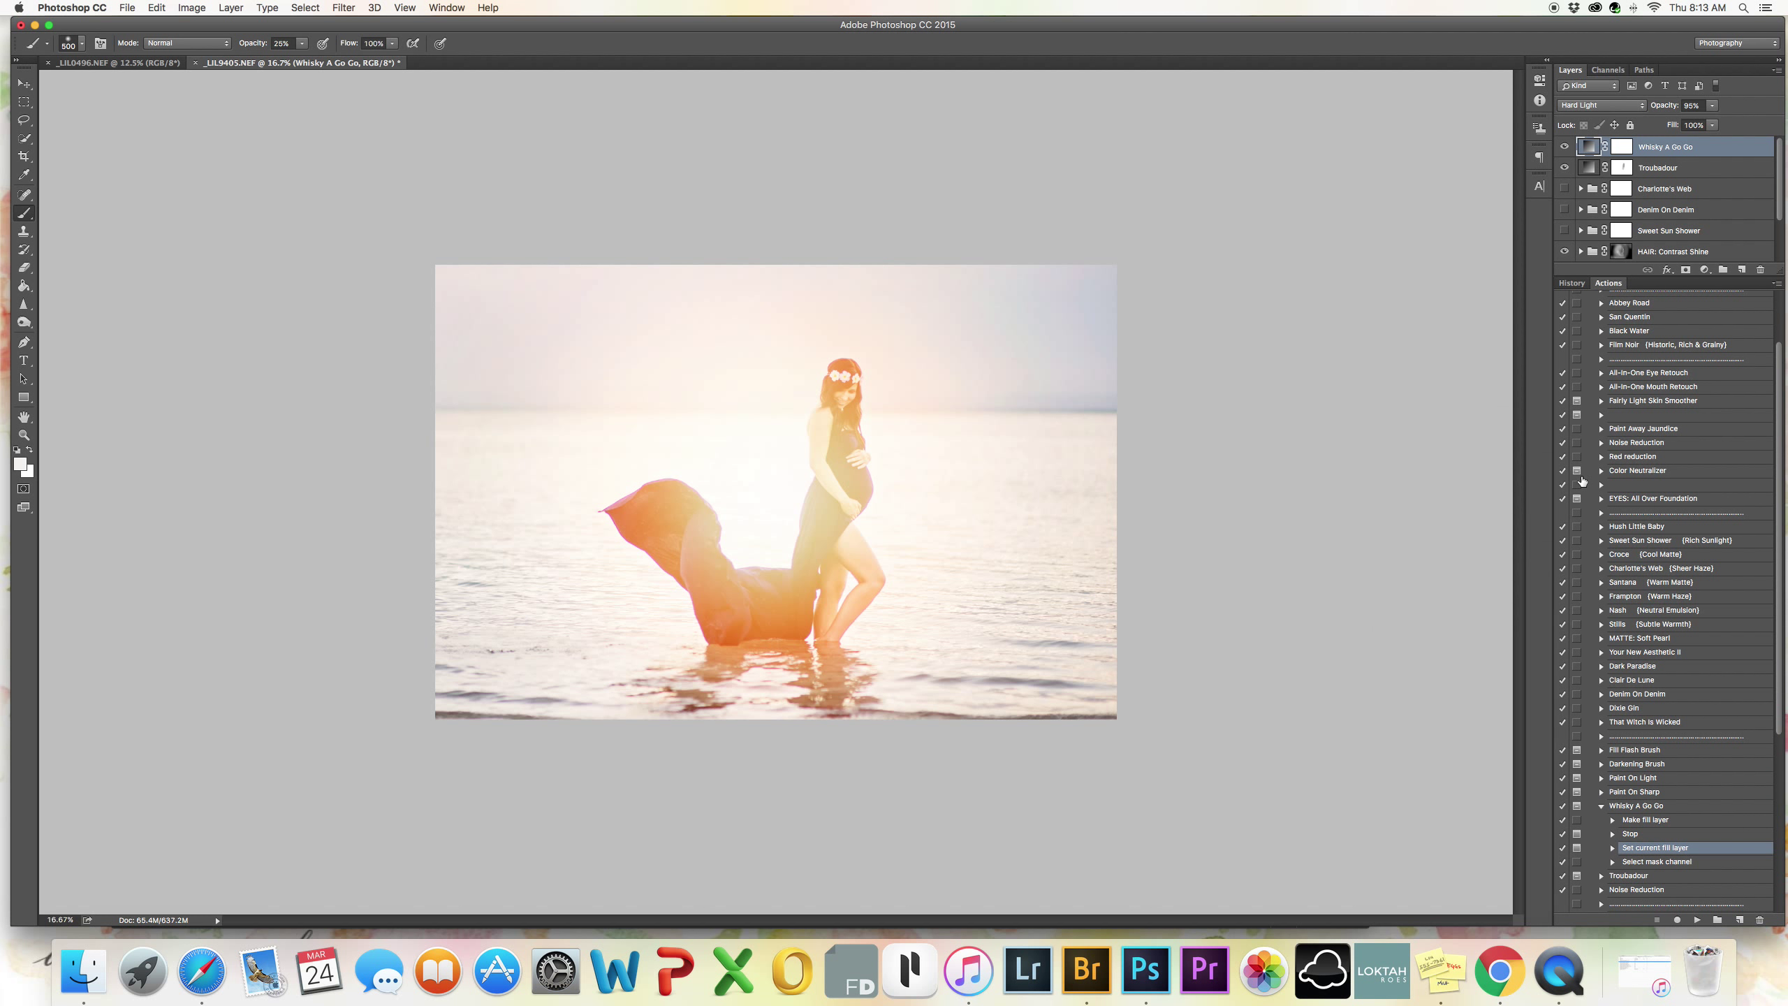
# Hide the Whisky A Go Go and Troubadour layers and close the beach photo.
pyautogui.click(1566, 147)
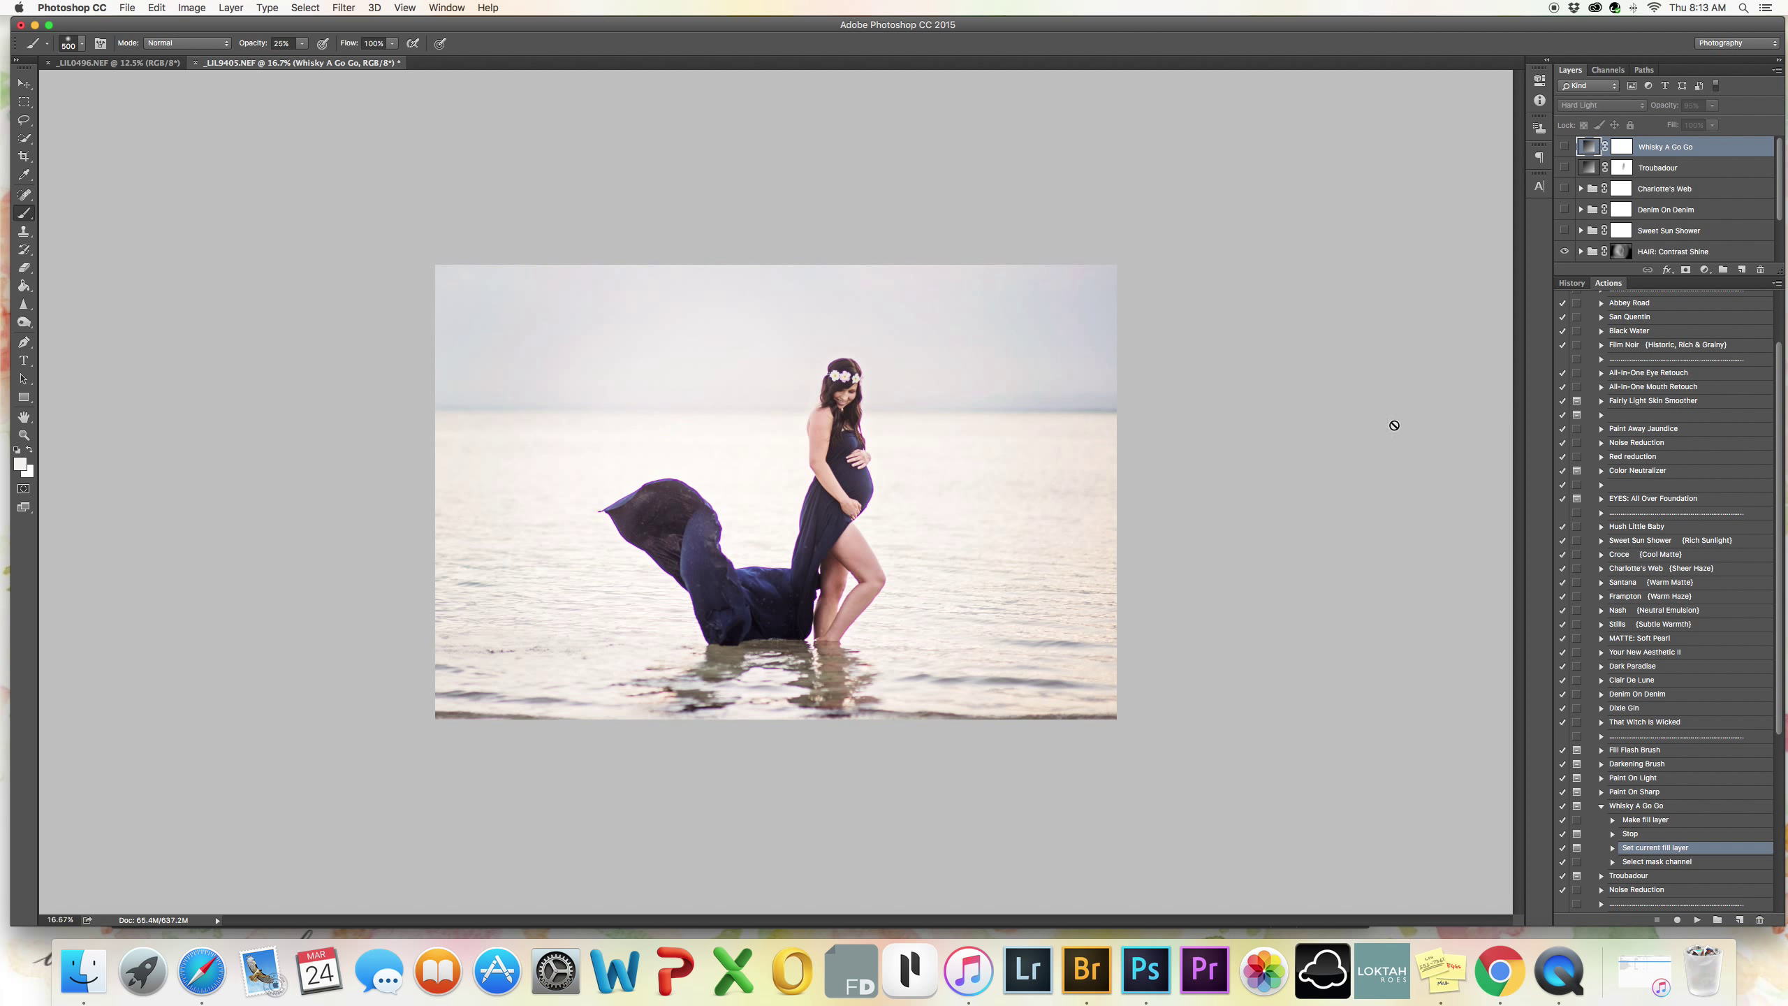
pyautogui.click(195, 63)
pyautogui.click(838, 303)
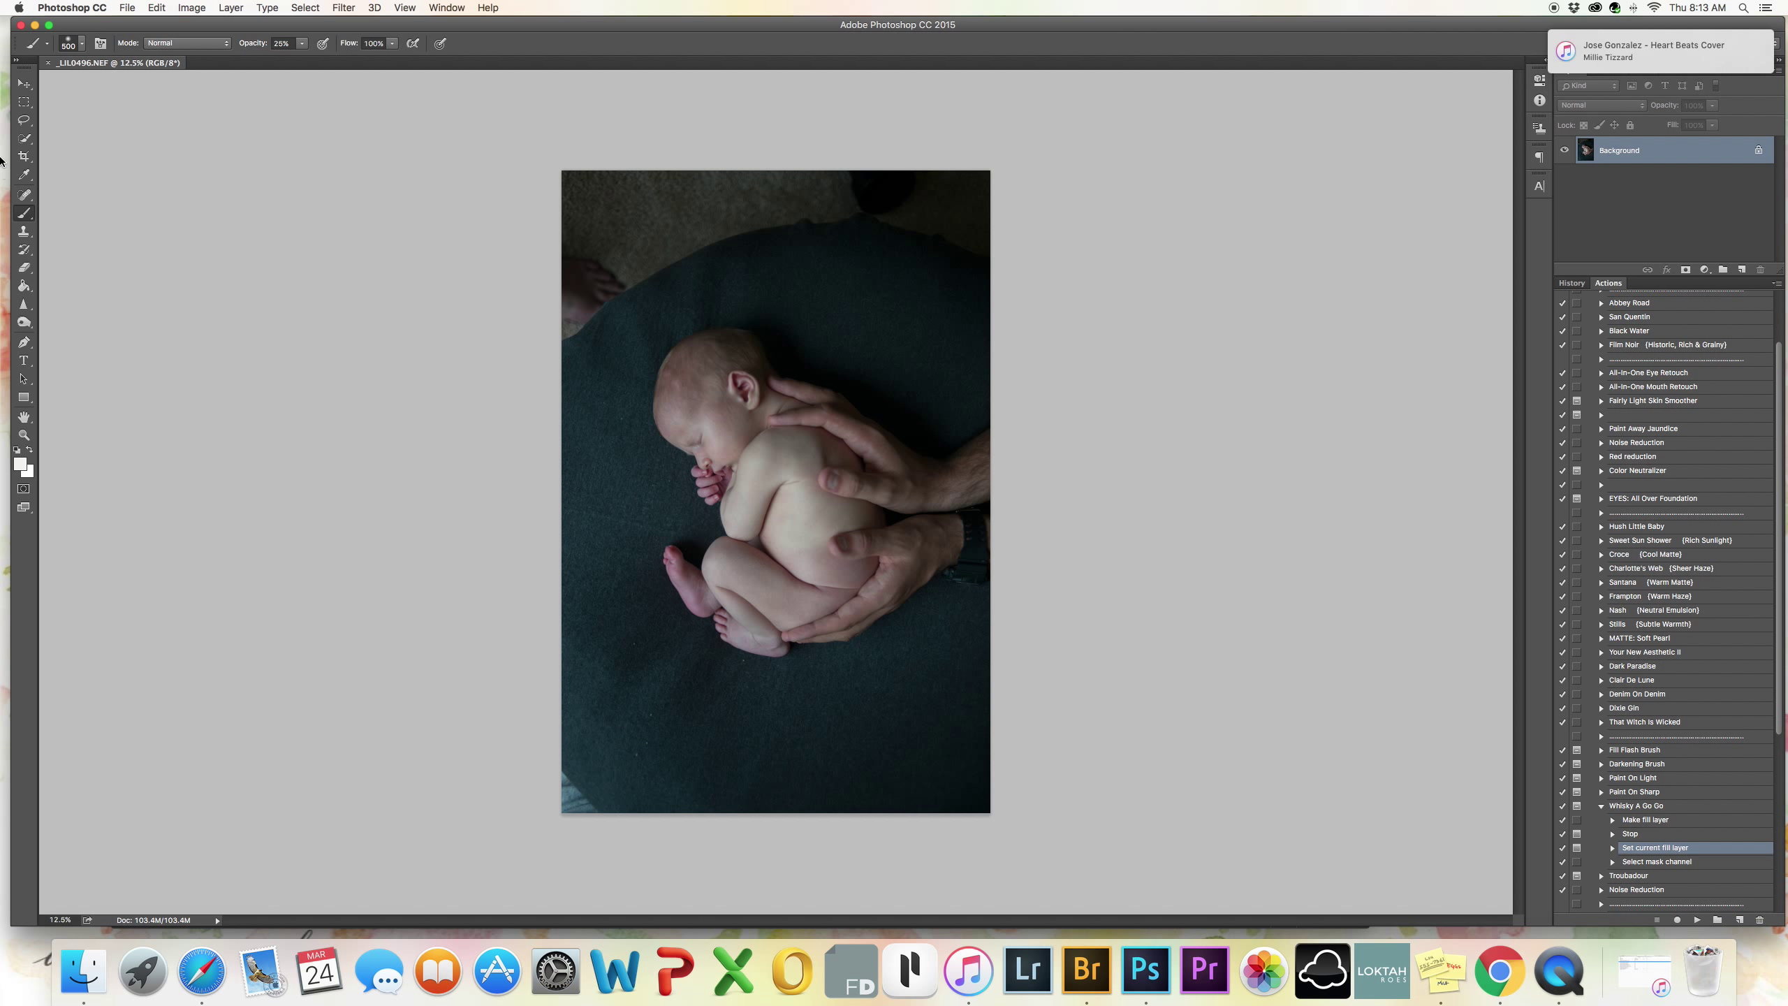
# Remove small distractions on the dark blanket around the baby with the content-aware Spot Healing Brush.
pyautogui.click(24, 194)
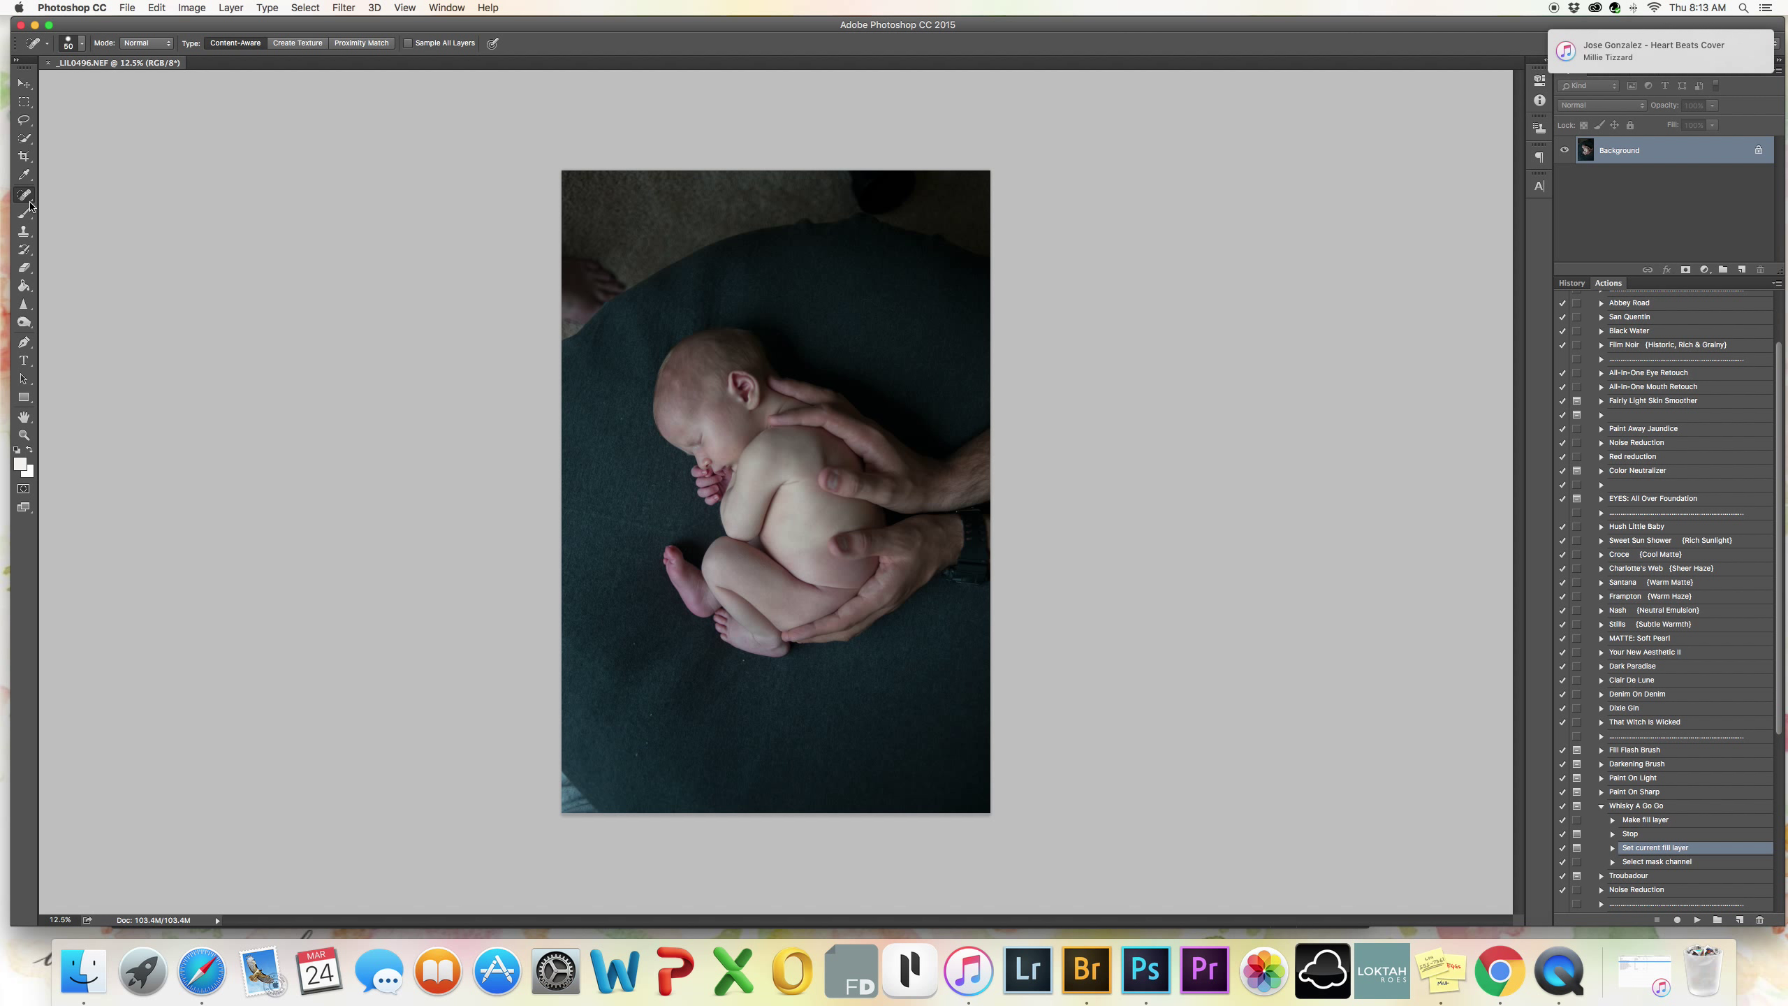
pyautogui.moveTo(28, 202); pyautogui.dragTo(59, 193)
pyautogui.click(620, 424)
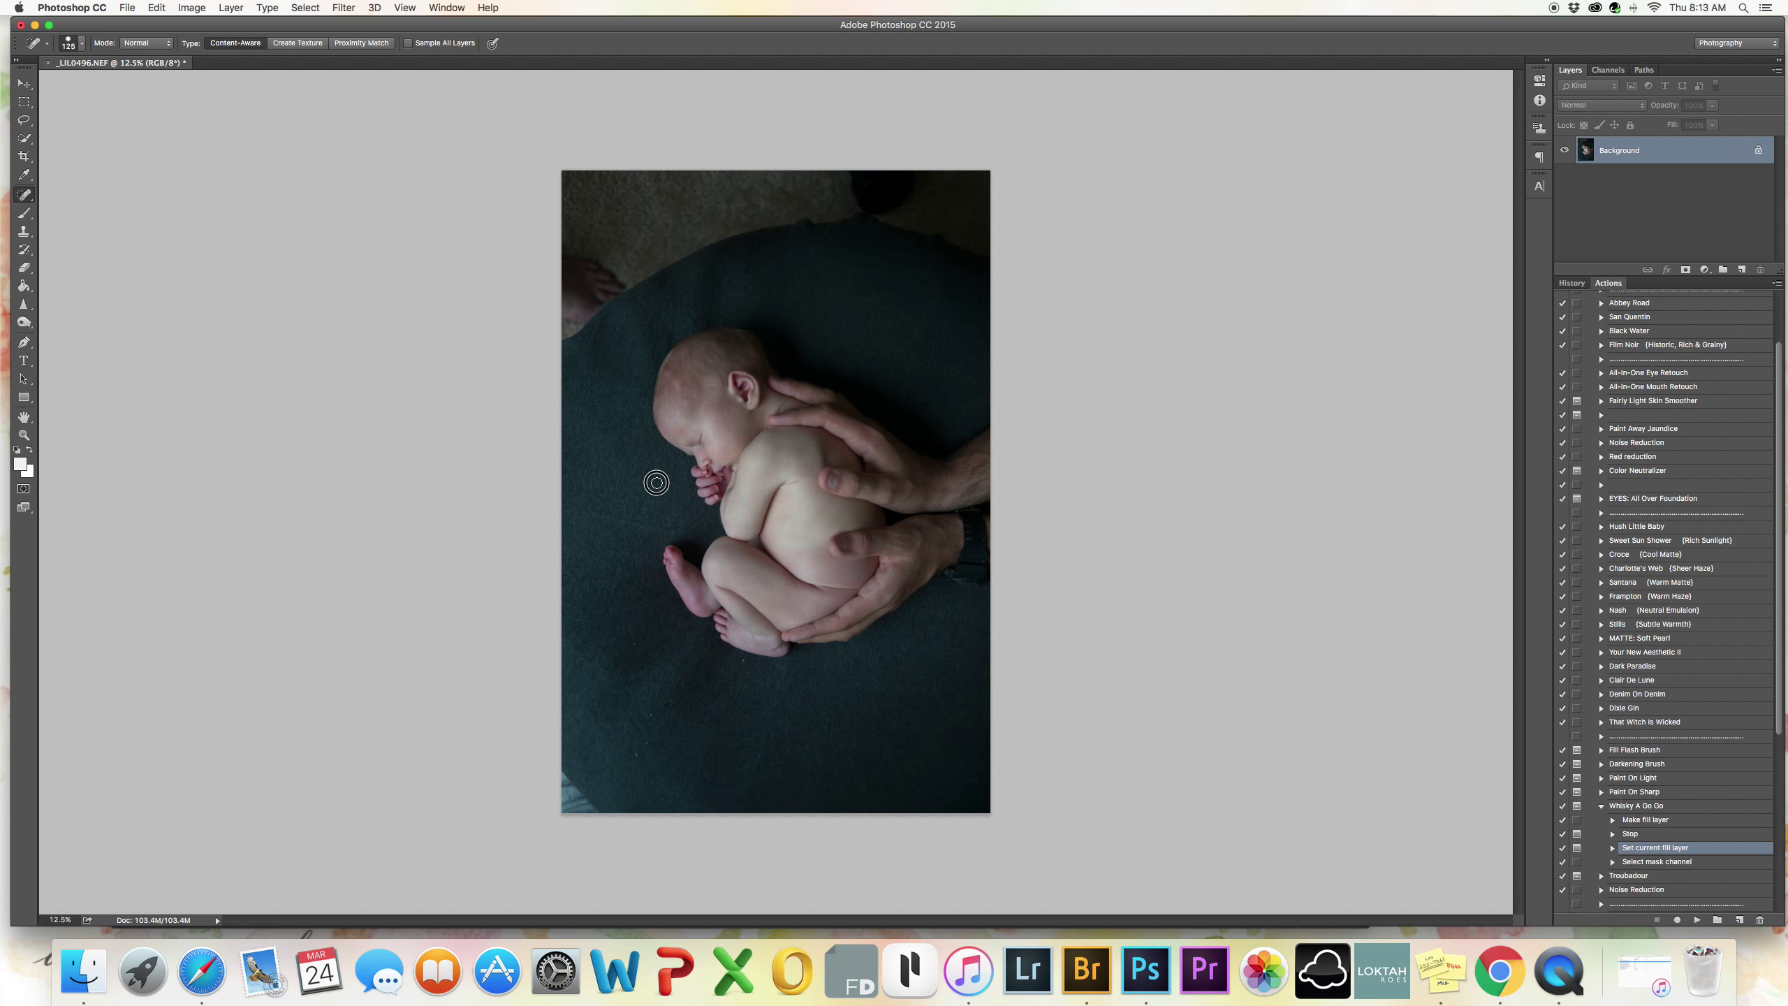
pyautogui.moveTo(669, 529)
pyautogui.mouseDown()
pyautogui.moveTo(554, 503)
pyautogui.moveTo(616, 517)
pyautogui.moveTo(566, 506)
pyautogui.mouseUp()
pyautogui.click(745, 667)
pyautogui.moveTo(701, 412); pyautogui.dragTo(717, 422)
# Heal away the floor, stray hand and dark objects around the photo's upper edges with a 1200 px Spot Healing Brush.
pyautogui.press(']')
pyautogui.press(']')
pyautogui.press(']')
pyautogui.press(']')
pyautogui.press(']')
pyautogui.press(']')
pyautogui.press(']')
pyautogui.press(']')
pyautogui.press(']')
pyautogui.press(']')
pyautogui.press(']')
pyautogui.press(']')
pyautogui.press(']')
pyautogui.press(']')
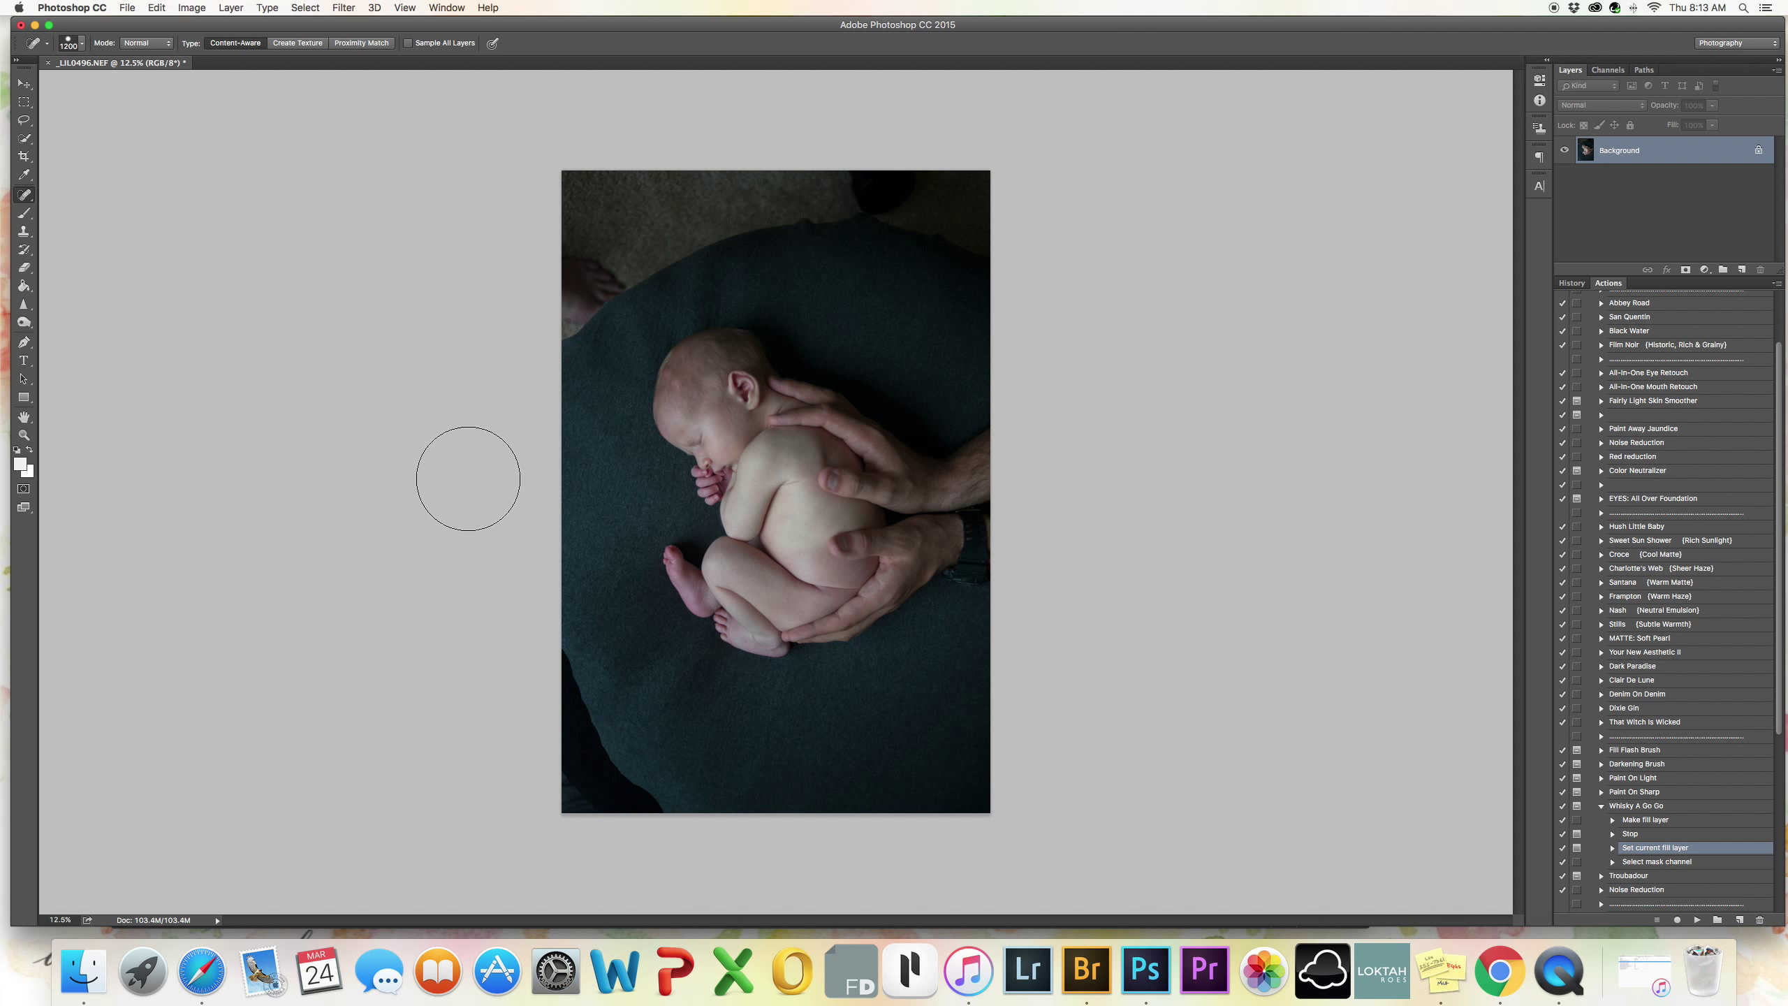
pyautogui.click(541, 318)
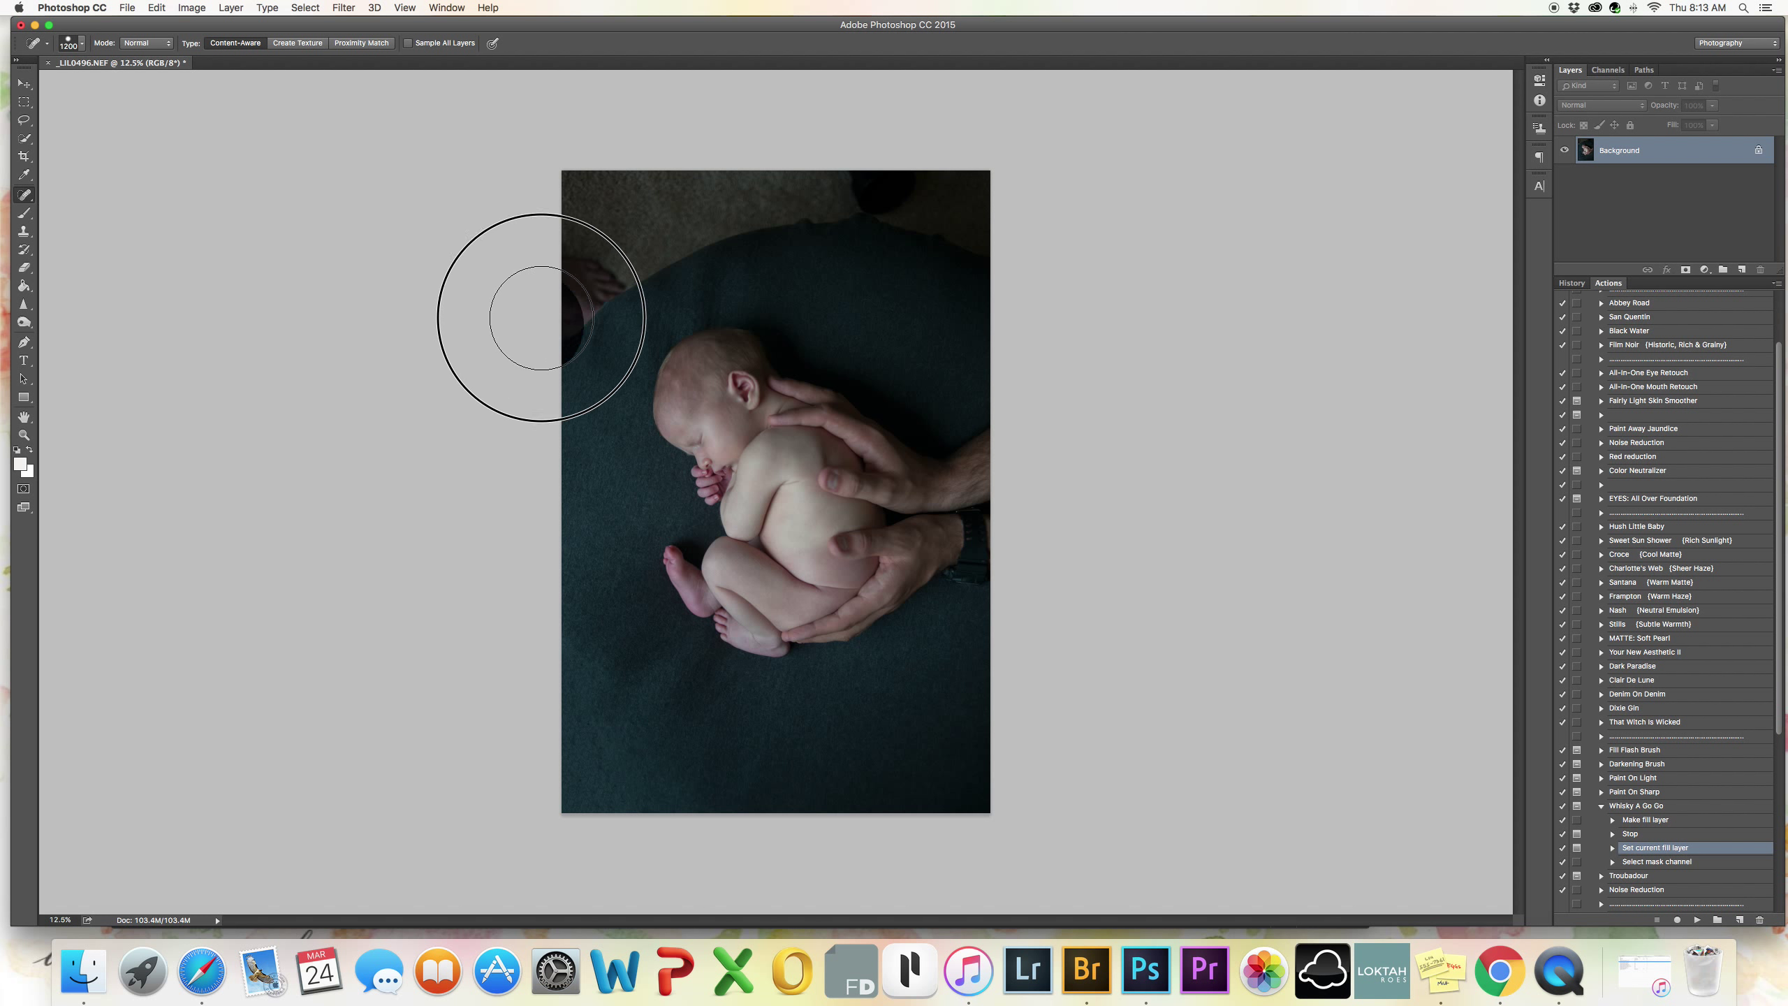
pyautogui.moveTo(541, 317)
pyautogui.mouseDown()
pyautogui.moveTo(627, 228)
pyautogui.moveTo(757, 179)
pyautogui.moveTo(562, 187)
pyautogui.moveTo(611, 255)
pyautogui.mouseUp()
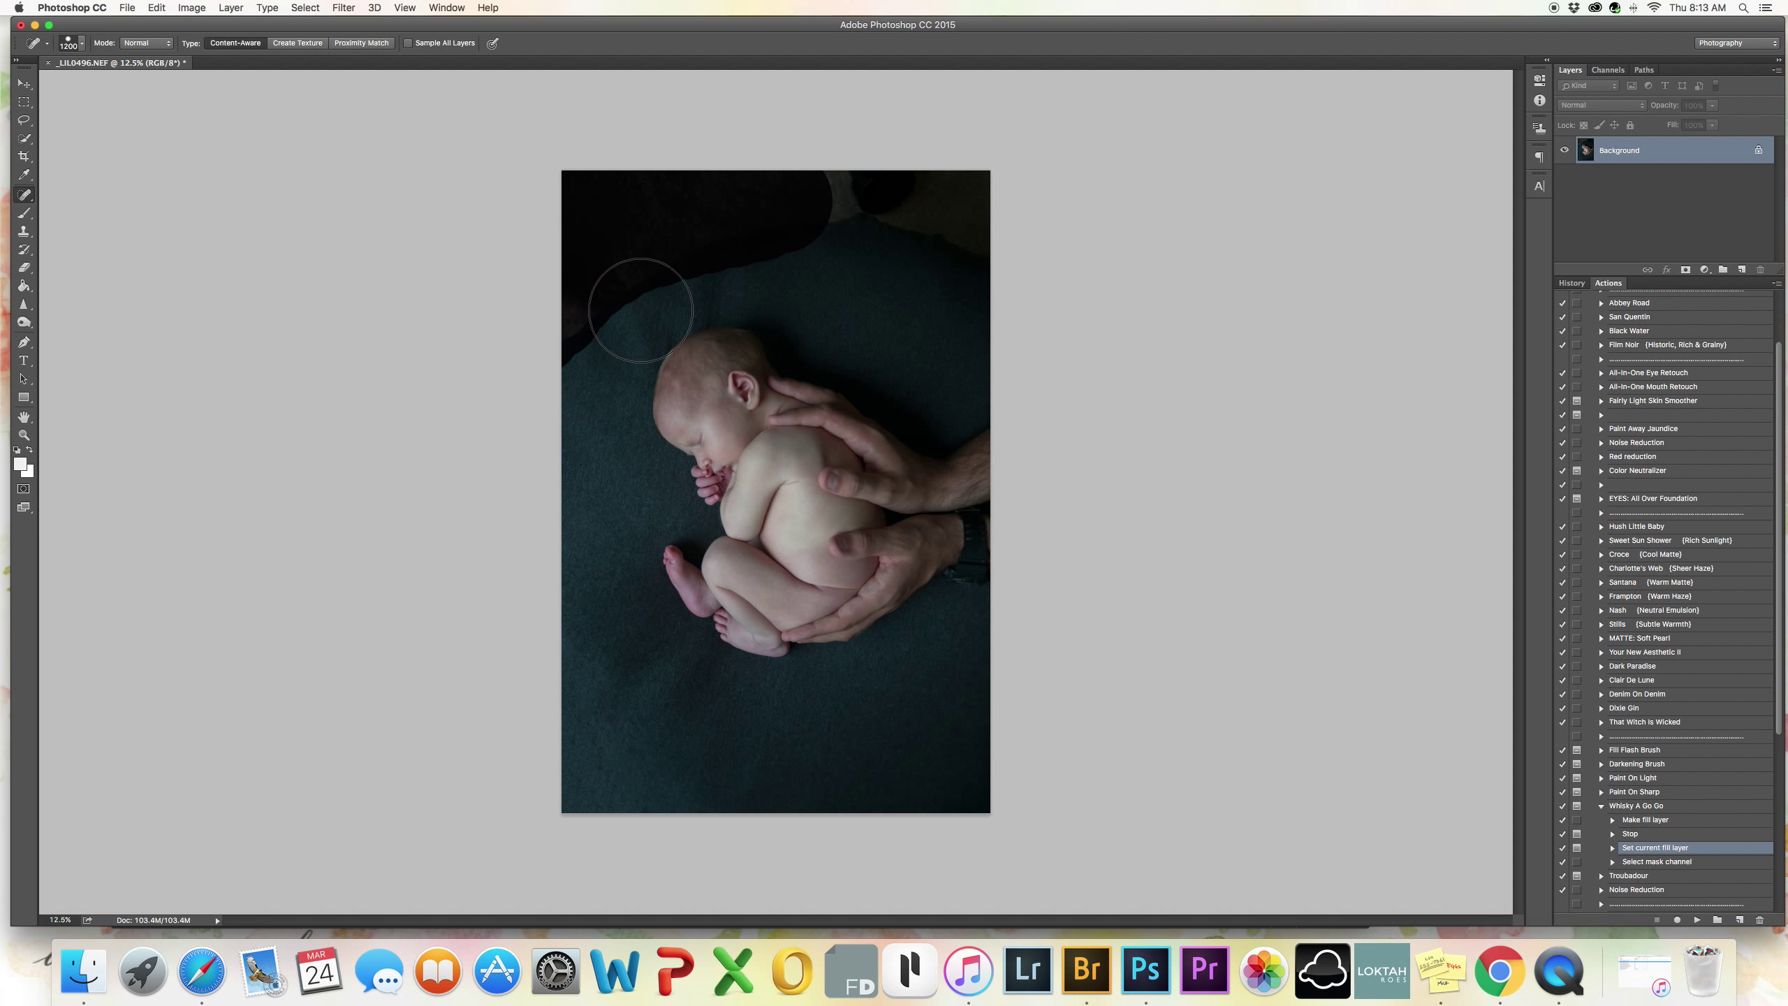
pyautogui.moveTo(1007, 215); pyautogui.dragTo(806, 187)
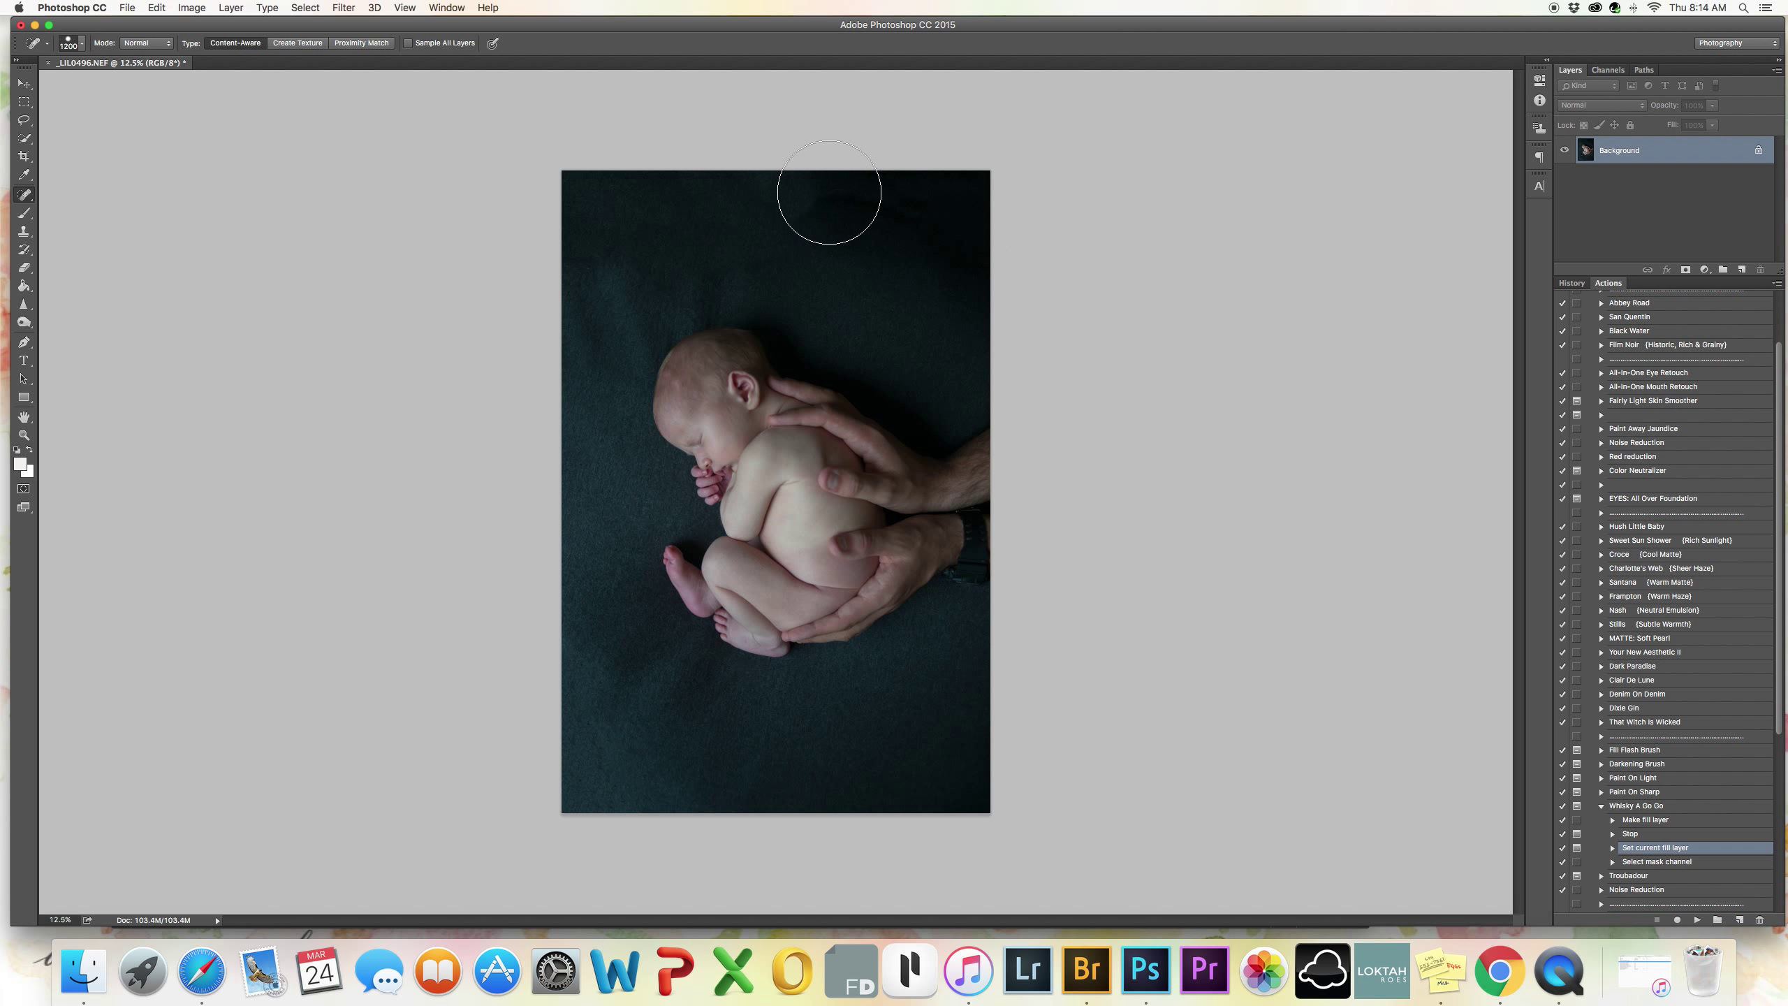
pyautogui.press('[')
pyautogui.press('[')
pyautogui.press('[')
pyautogui.press('[')
pyautogui.press('[')
pyautogui.press('[')
pyautogui.press('[')
# Crop the newborn photo to an 8 by 12 portrait format, trimming in tighter around the baby.
pyautogui.click(23, 159)
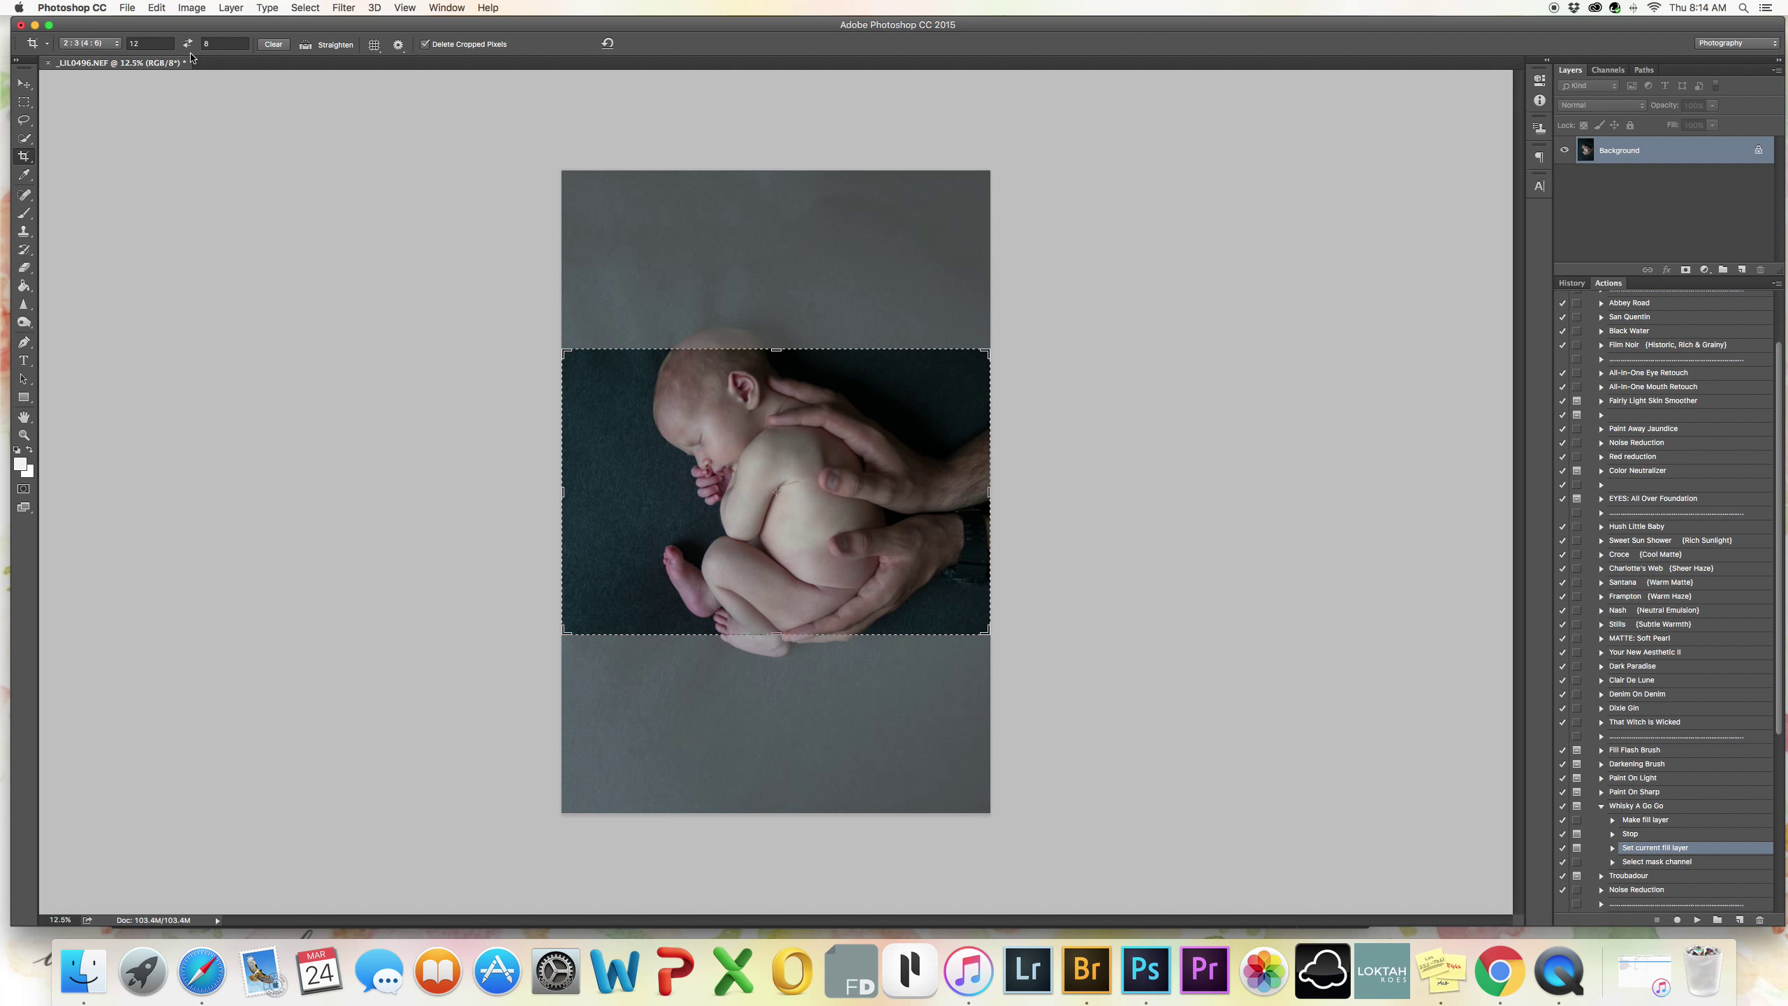
pyautogui.click(187, 44)
pyautogui.moveTo(778, 173); pyautogui.dragTo(777, 198)
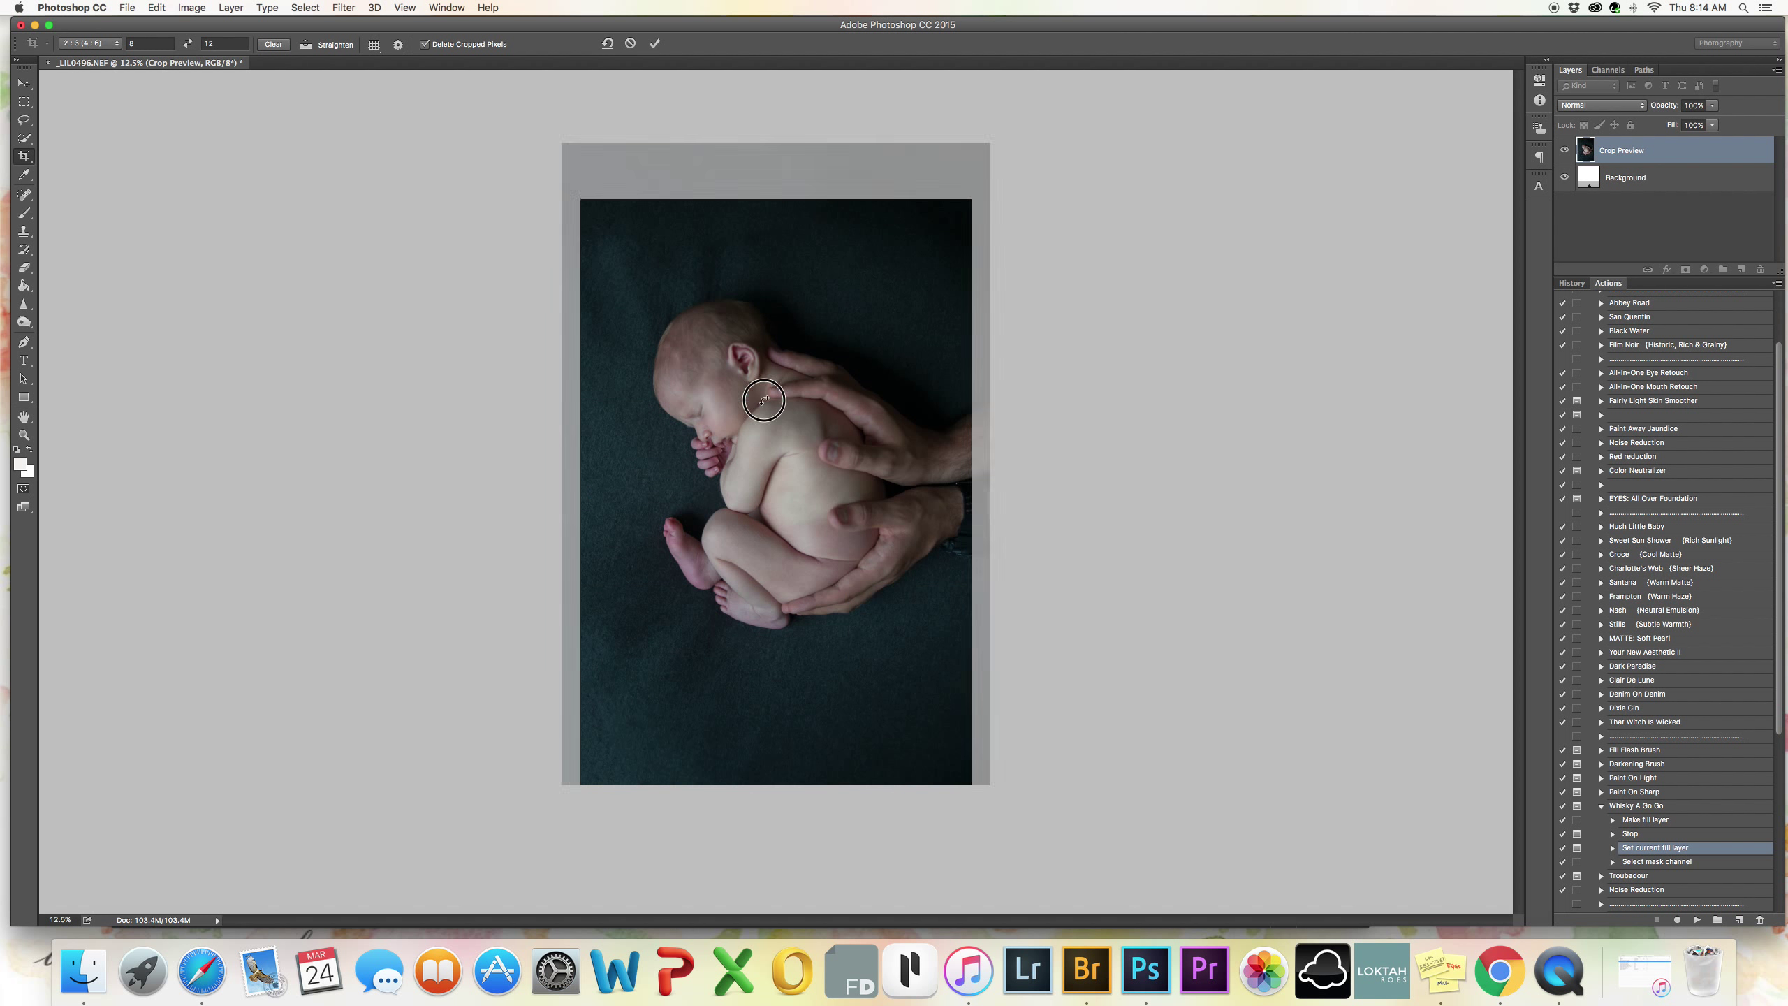
pyautogui.press('Return')
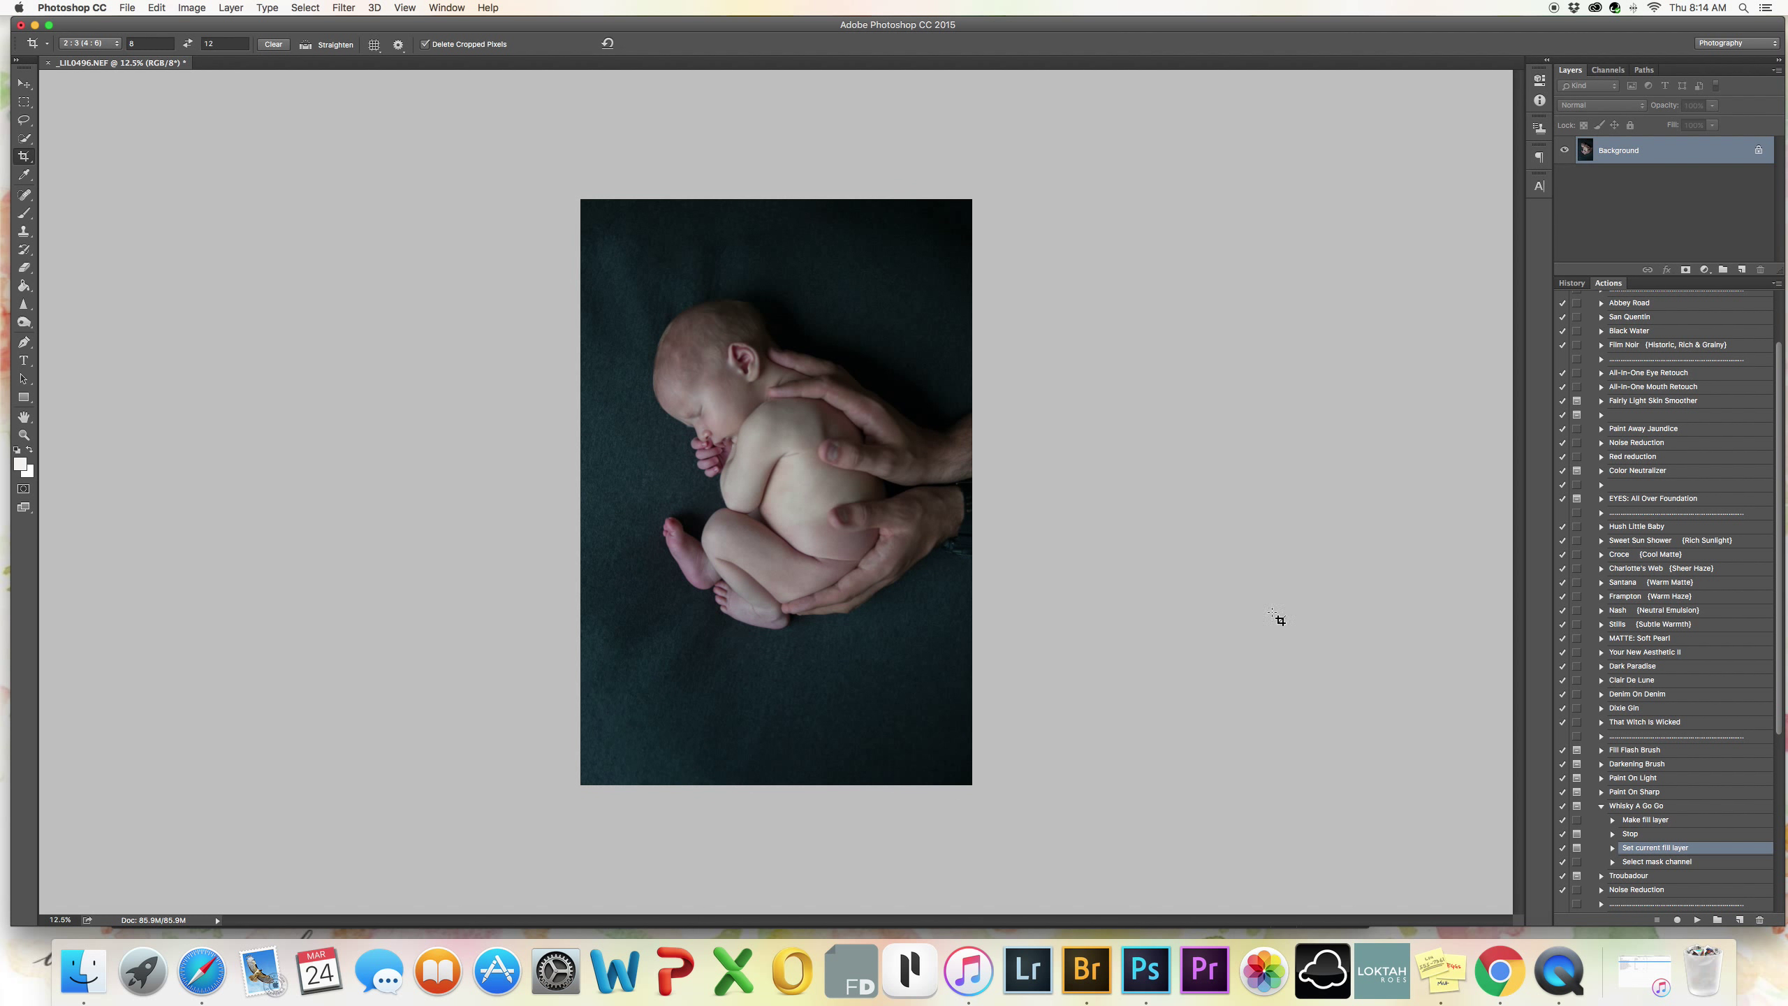
# Run the Clean Edit Color Base action, checking its layers, and lower the resulting group's opacity.
pyautogui.scroll(3, 1685, 373)
pyautogui.click(1657, 354)
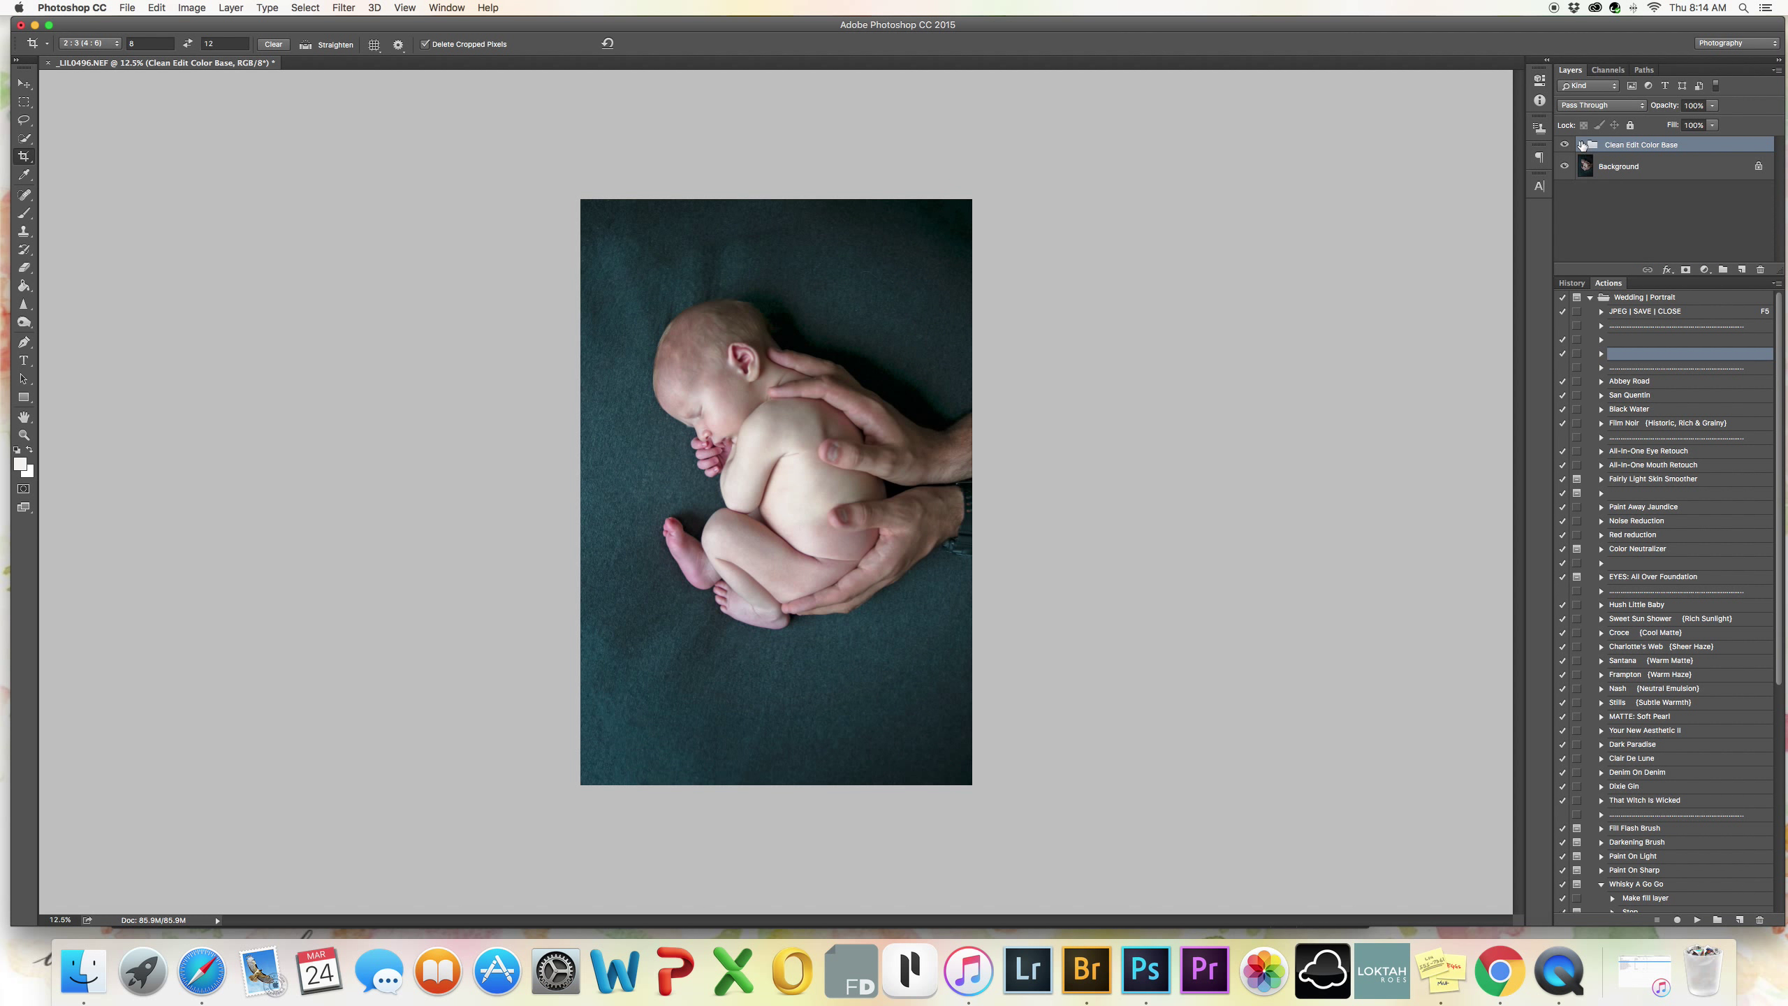
pyautogui.click(1582, 145)
pyautogui.scroll(-3, 1624, 169)
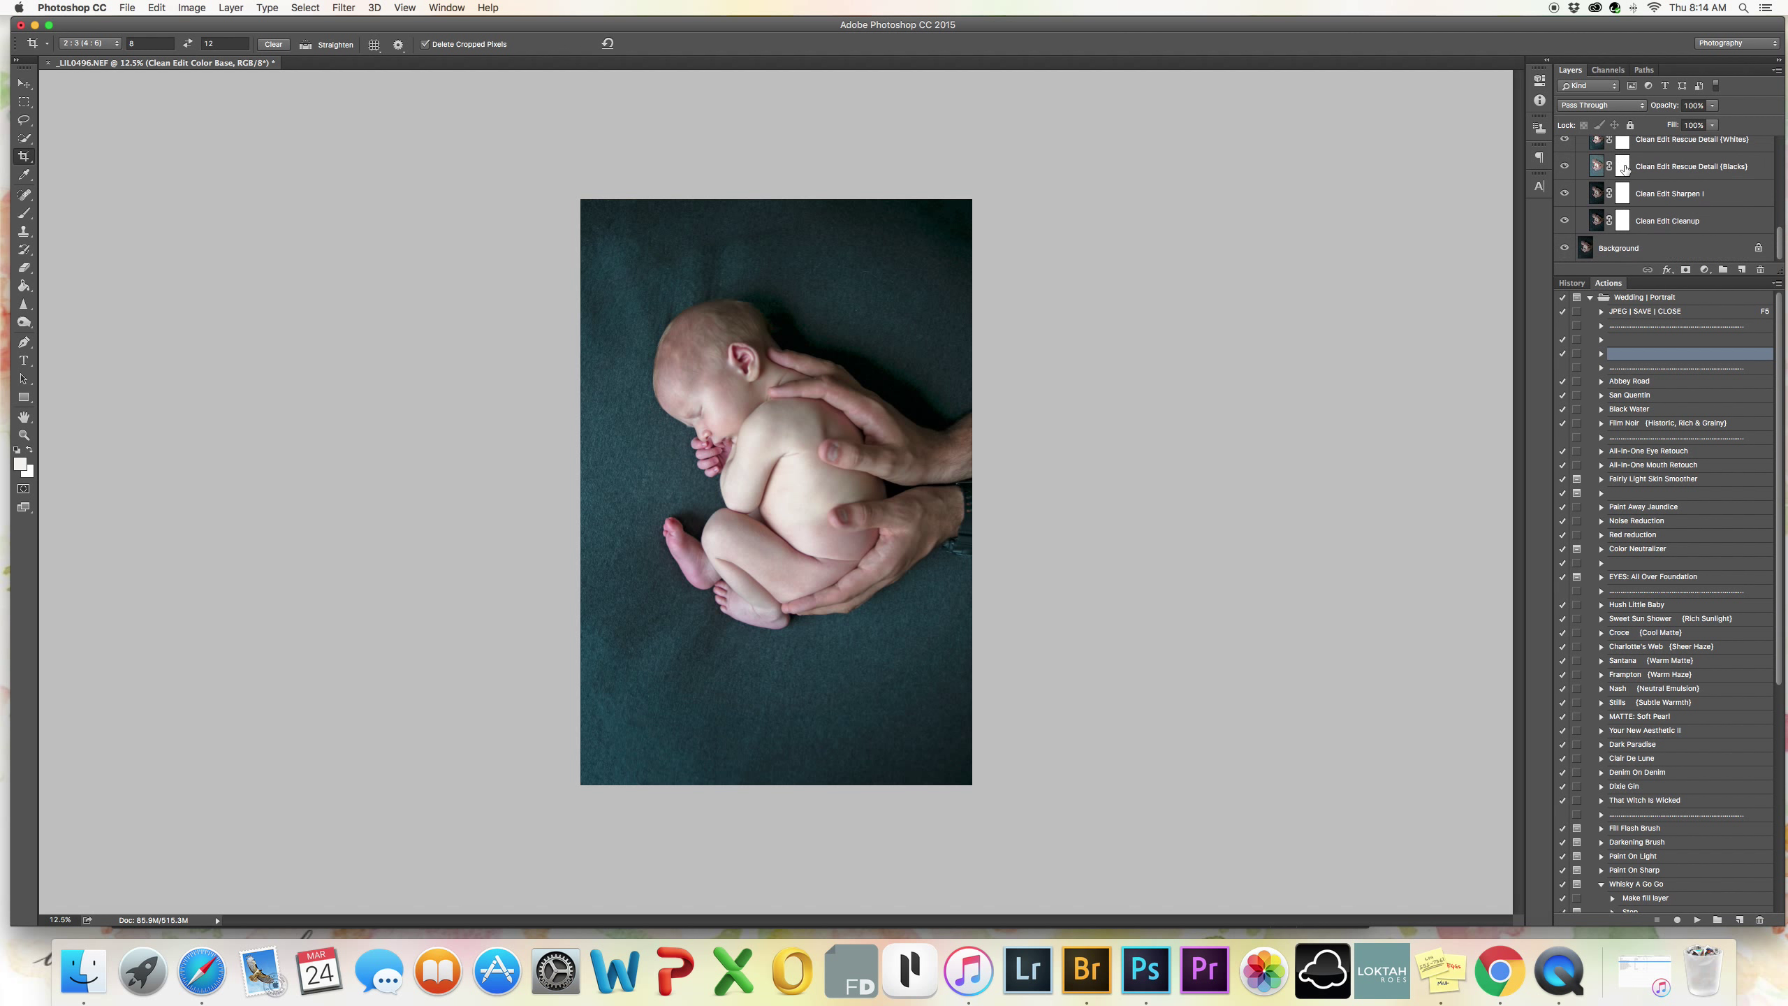
pyautogui.scroll(5, 1640, 212)
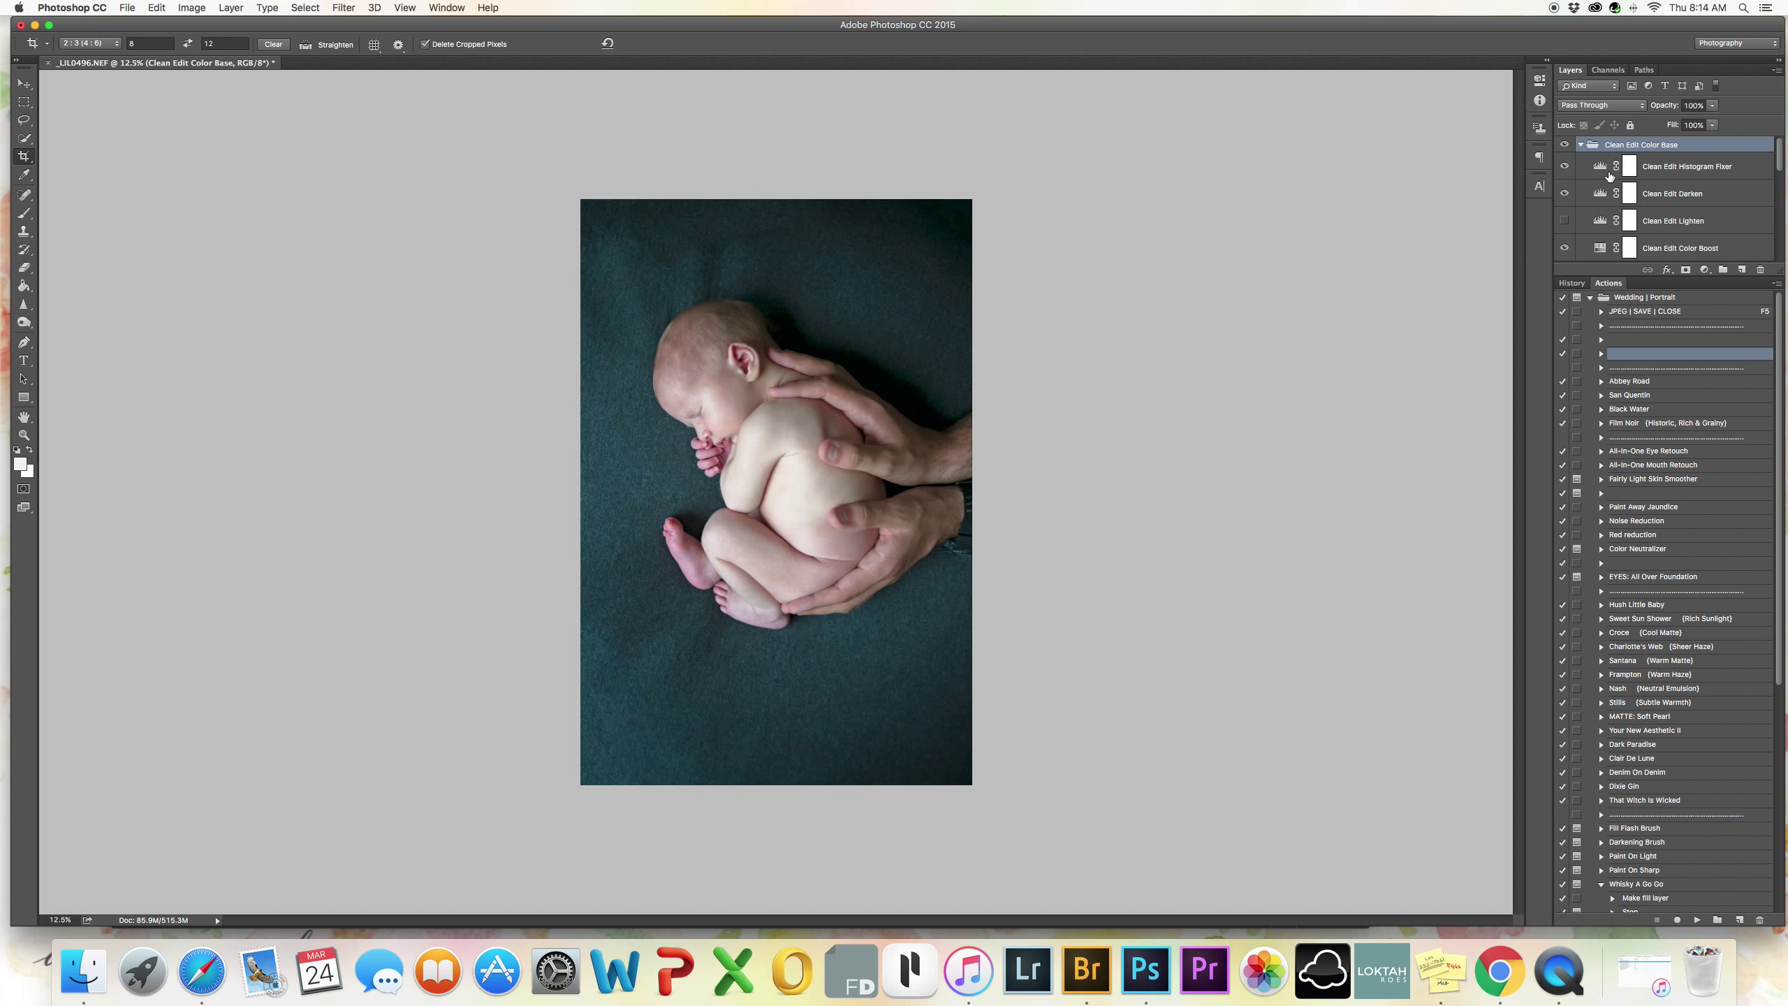
pyautogui.click(1581, 146)
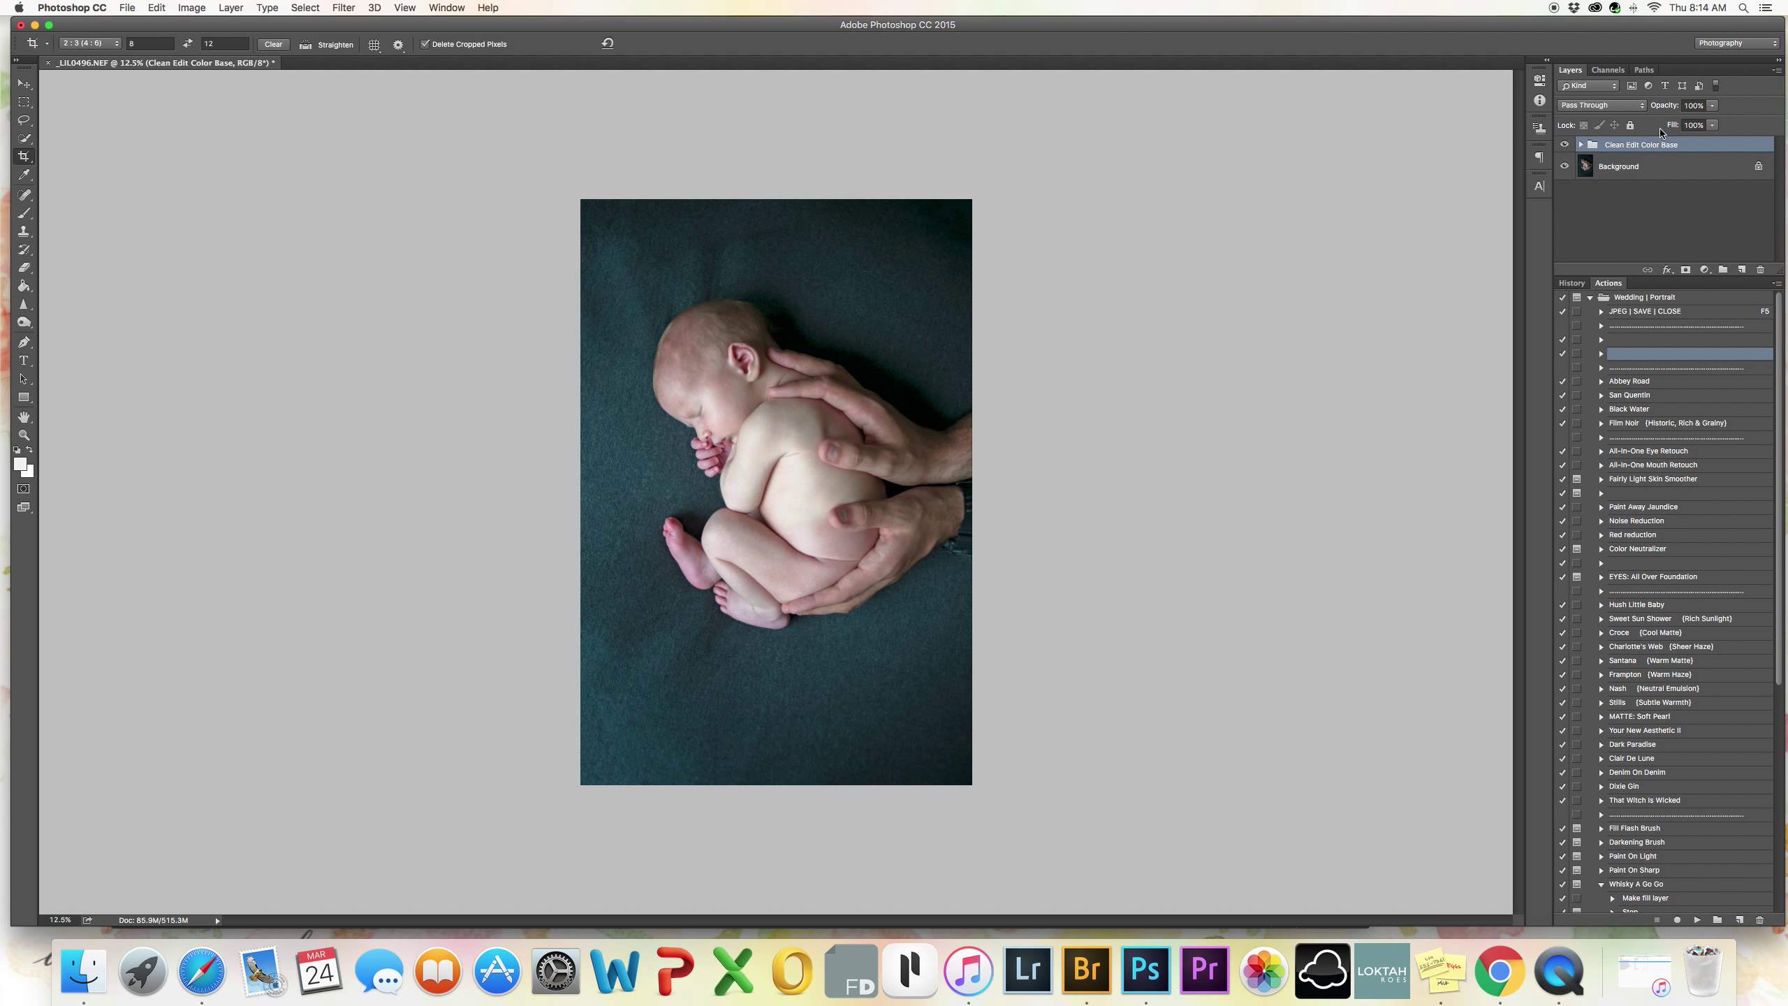
pyautogui.moveTo(1668, 109); pyautogui.dragTo(1642, 109)
pyautogui.click(1643, 176)
pyautogui.rightClick(1646, 172)
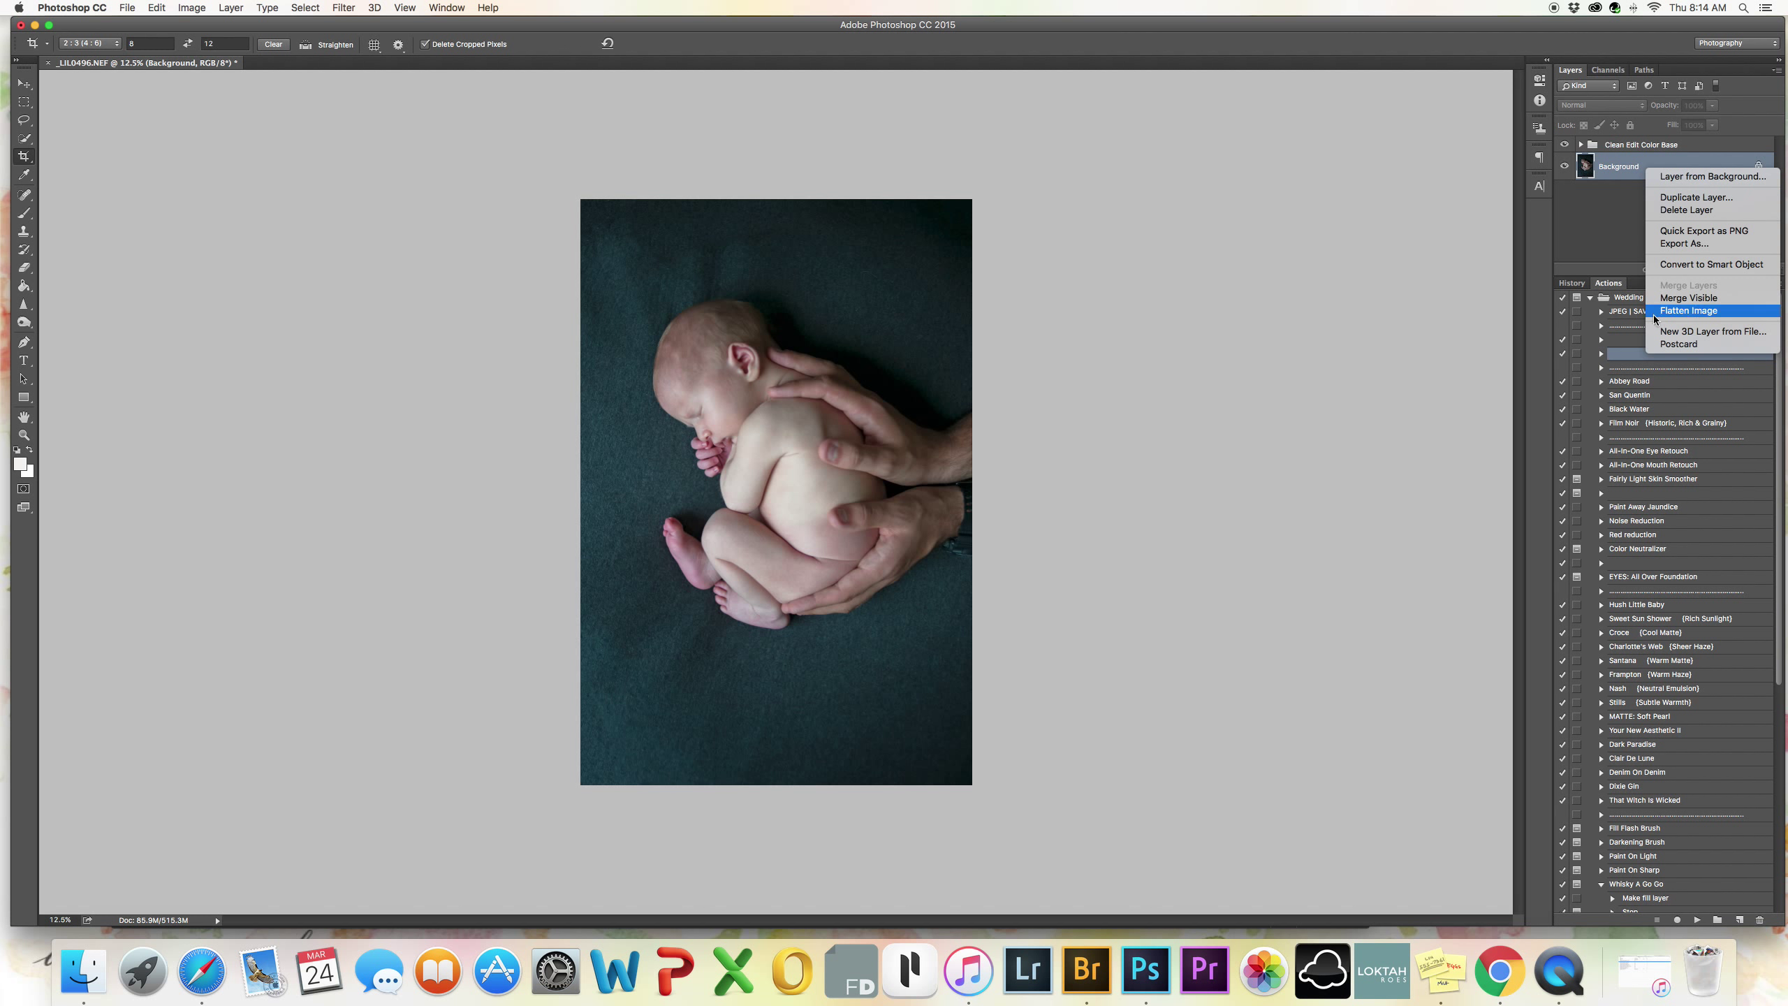
pyautogui.click(1668, 313)
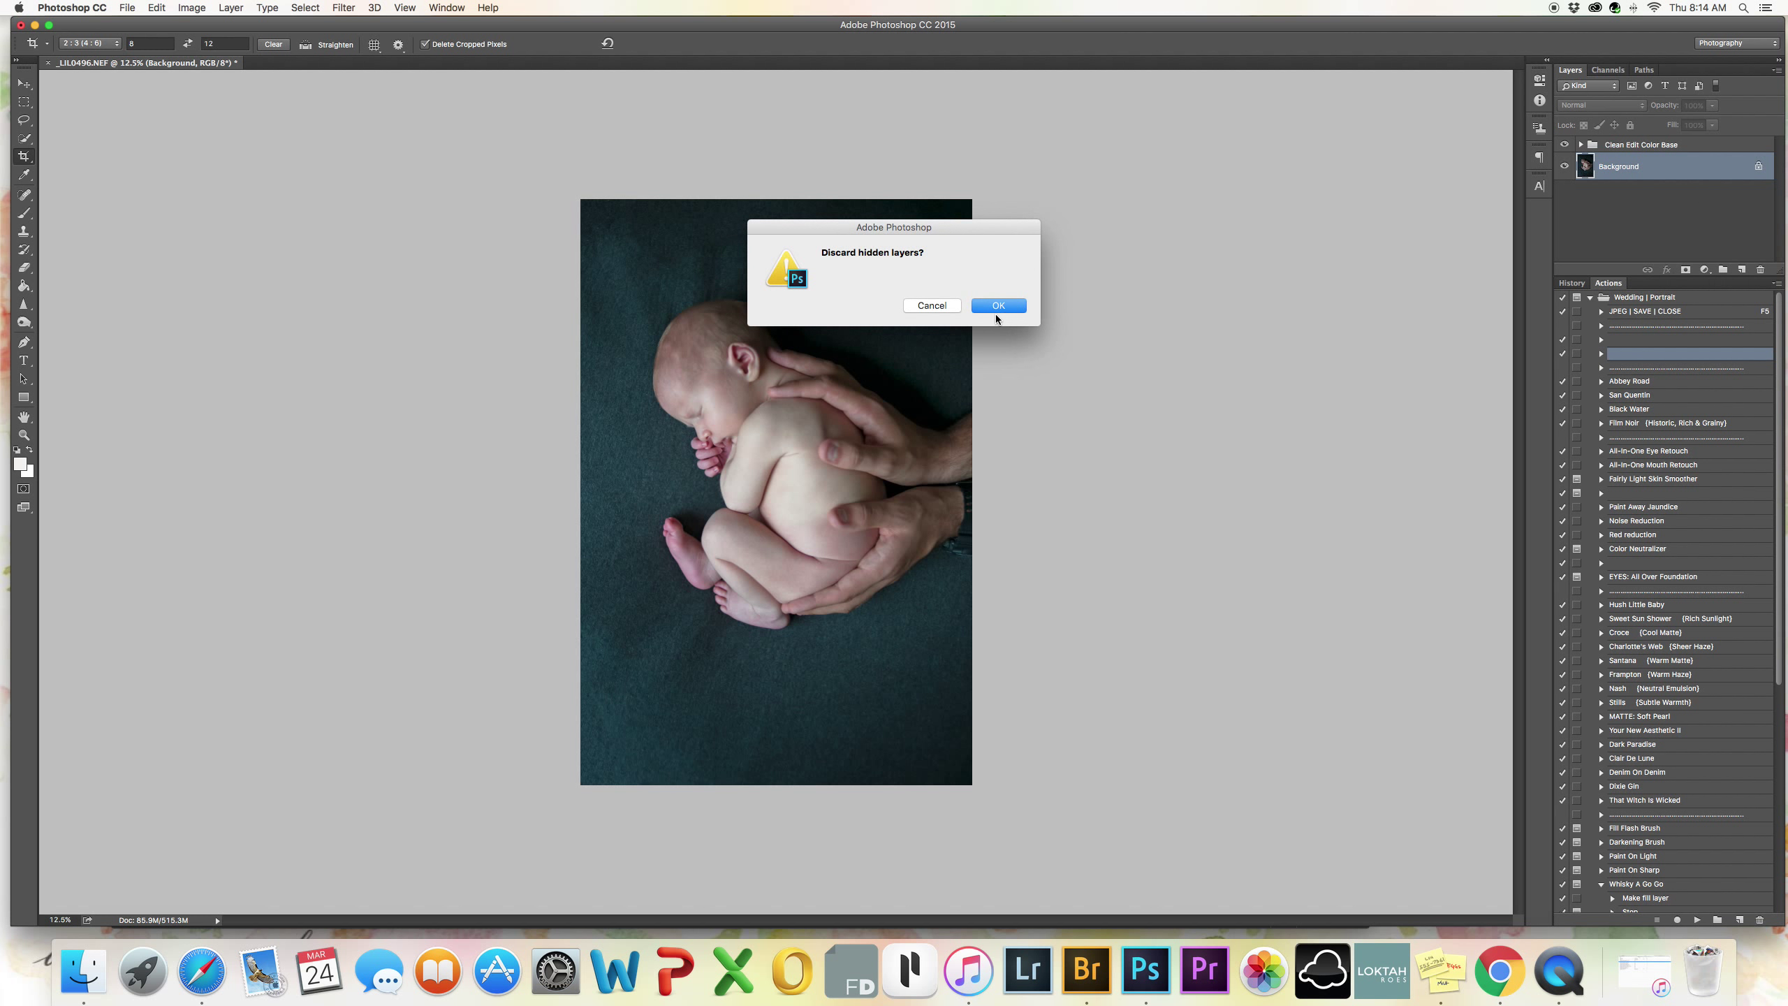
pyautogui.click(944, 306)
# Set the Clean Edit Color Base group's opacity to 31% and compare the photo with and without it.
pyautogui.click(1660, 145)
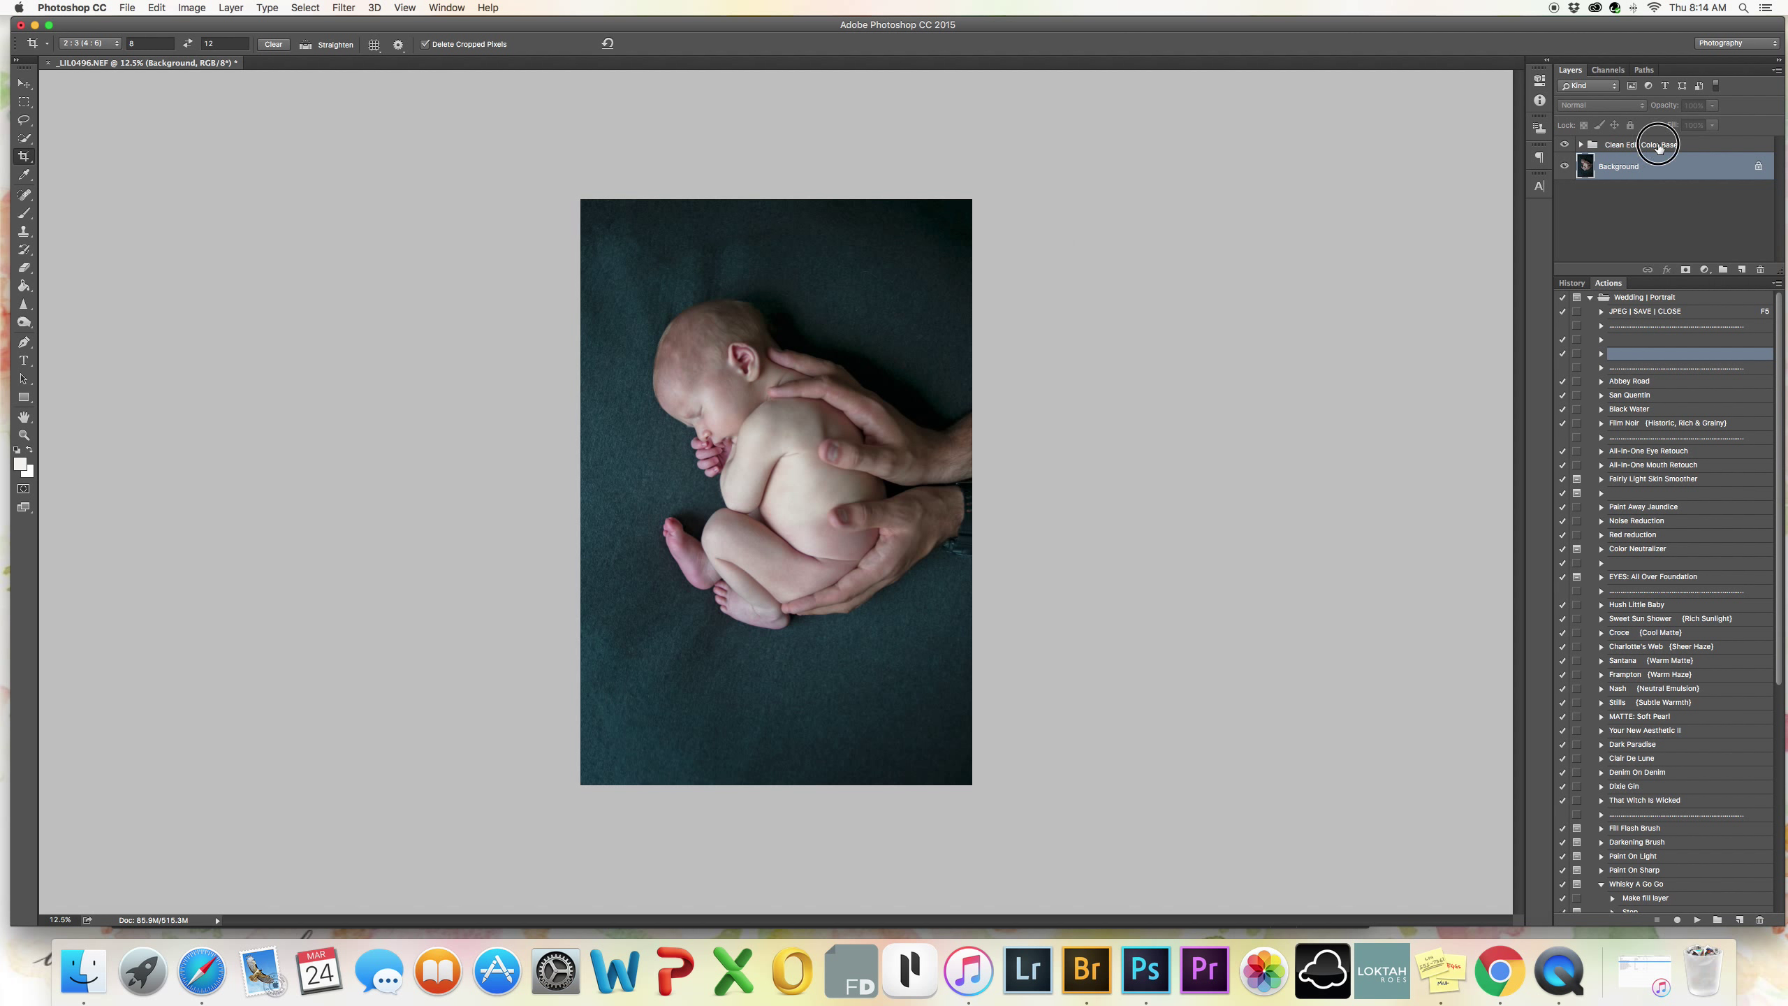
pyautogui.moveTo(1658, 111); pyautogui.dragTo(1641, 111)
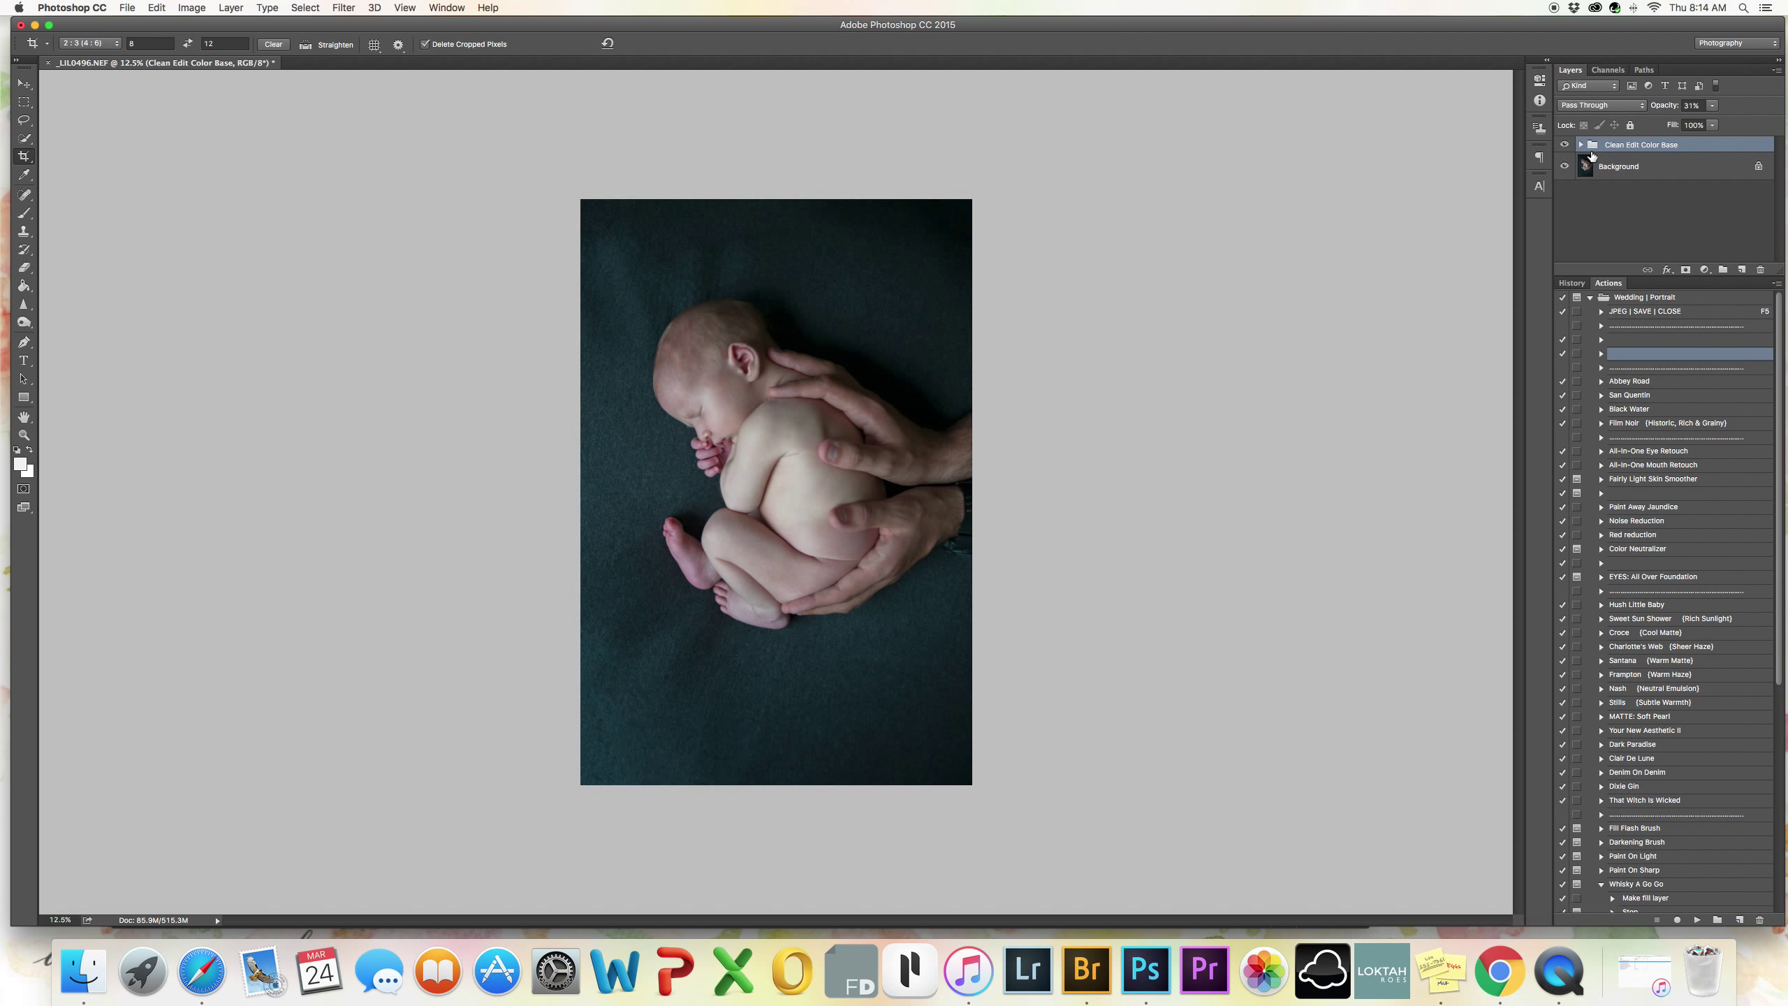
pyautogui.click(1564, 144)
pyautogui.click(1564, 144)
pyautogui.click(1563, 145)
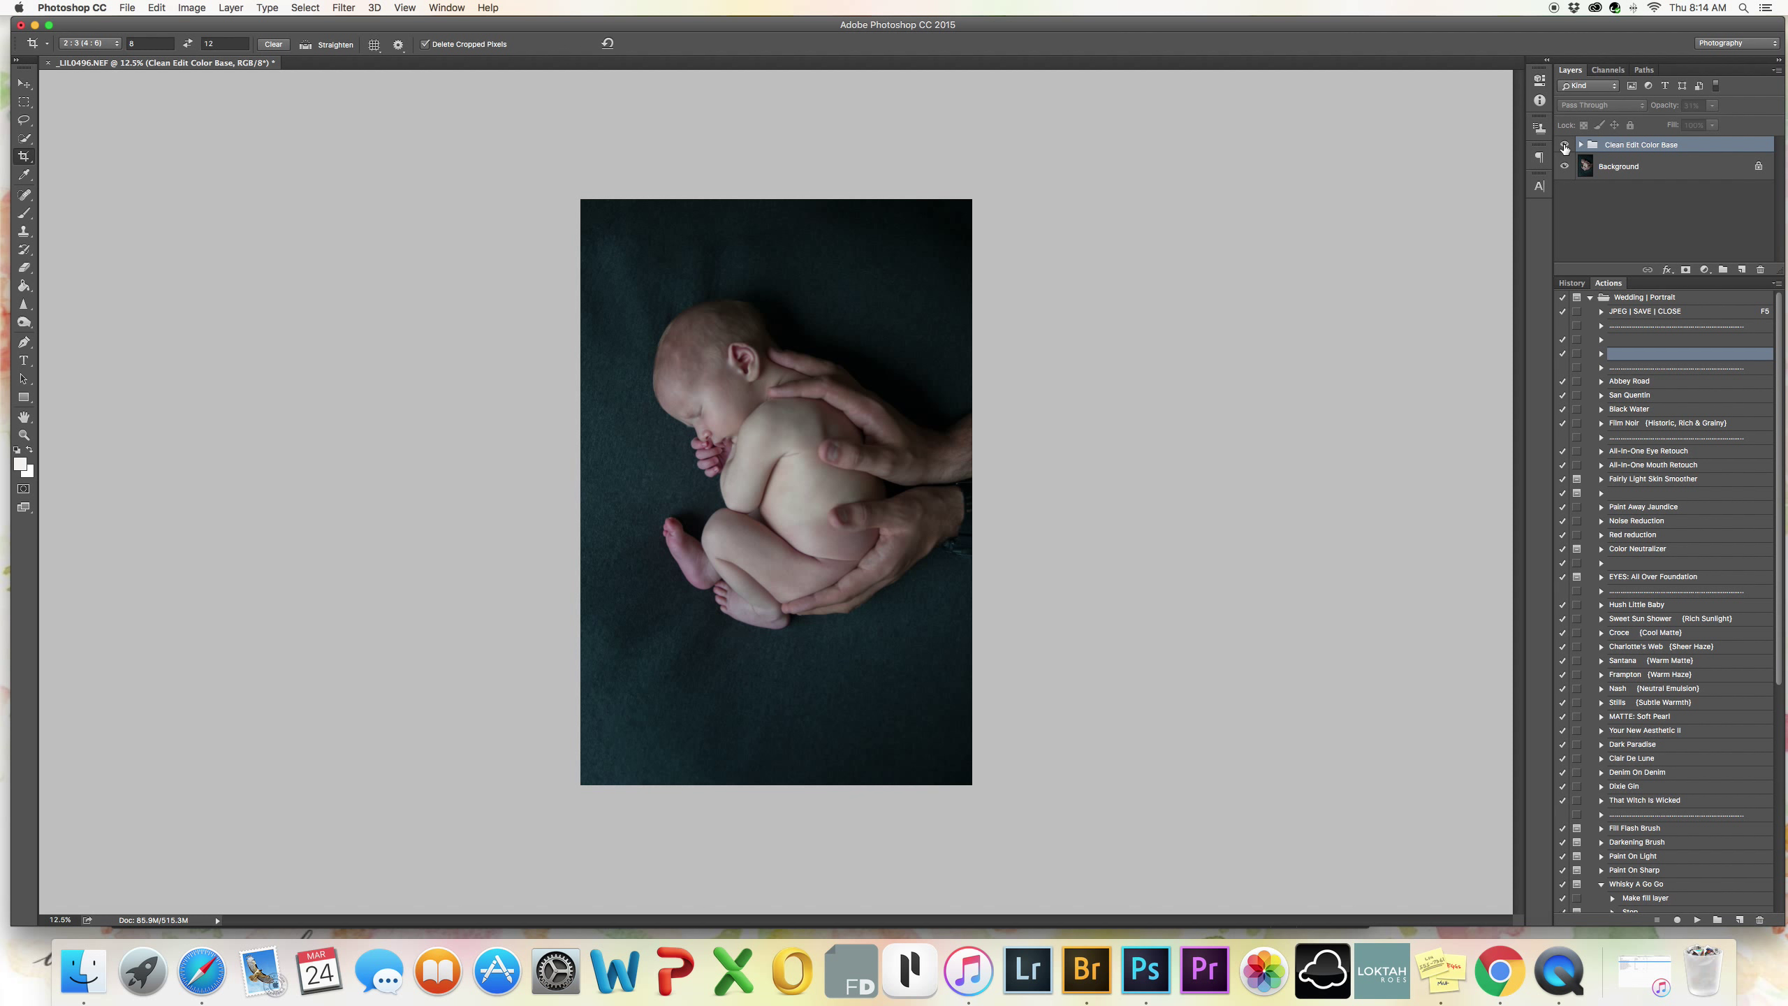
pyautogui.click(1563, 144)
# Flatten the image and discard its hidden layers.
pyautogui.click(1610, 167)
pyautogui.rightClick(1626, 166)
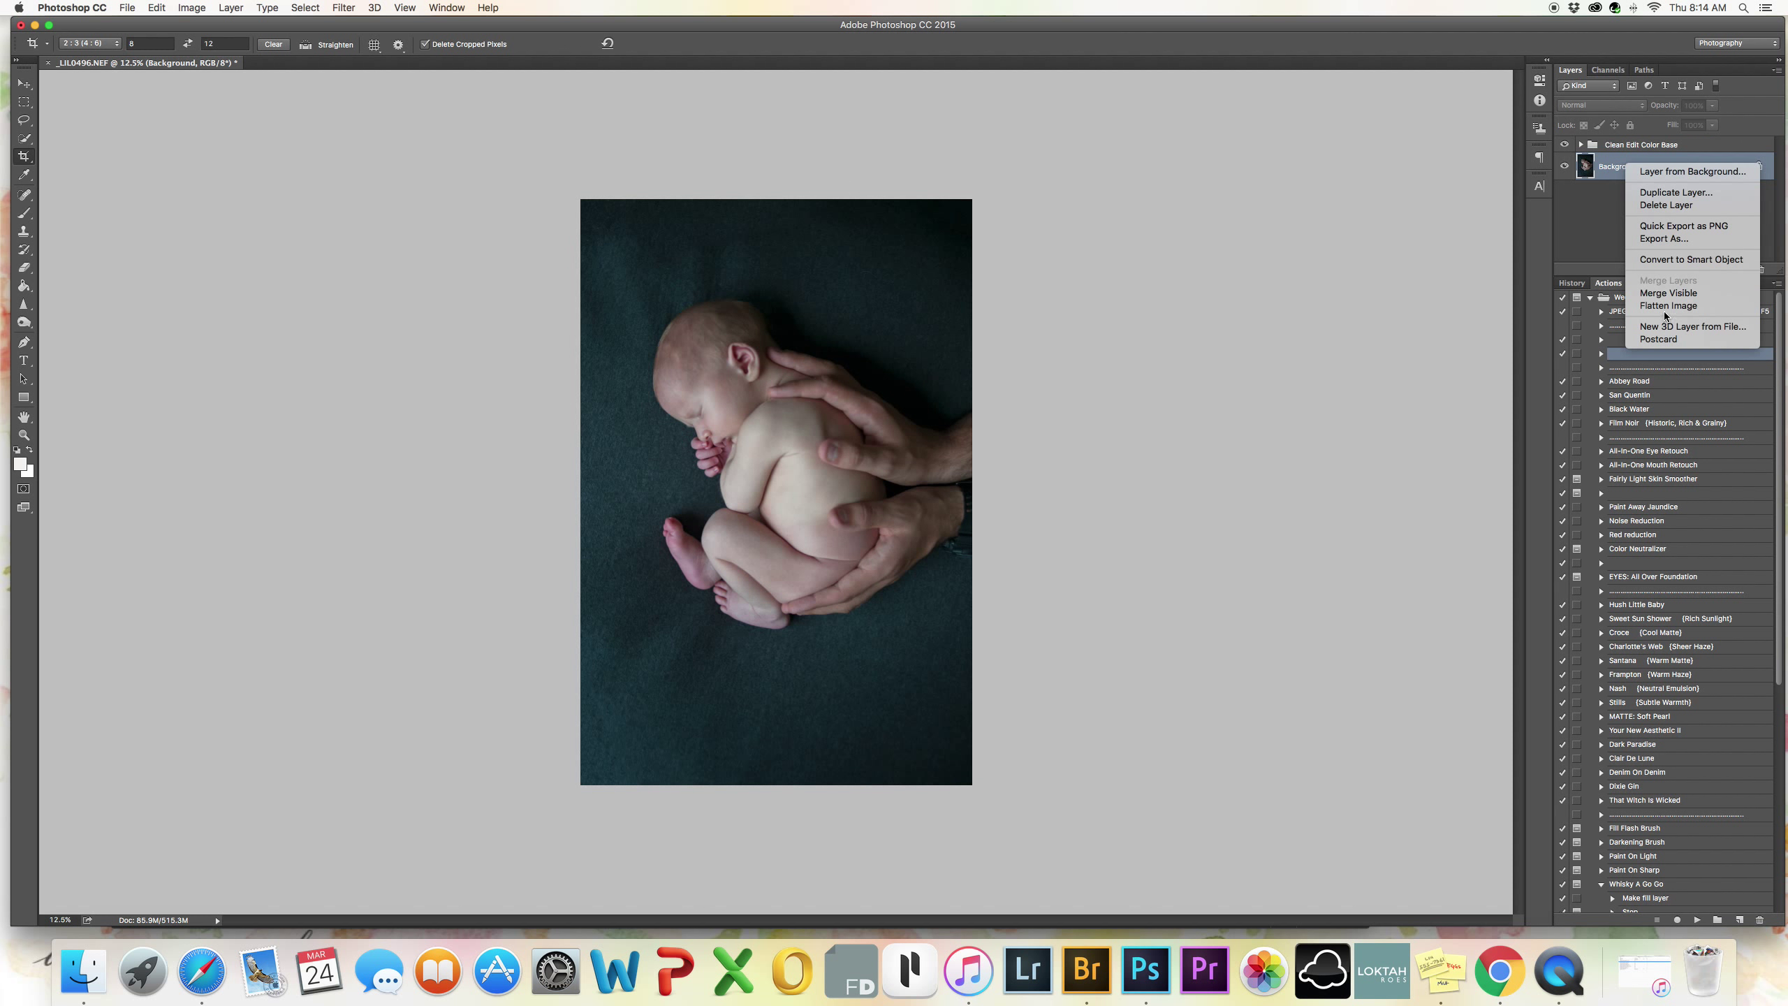
pyautogui.click(1634, 307)
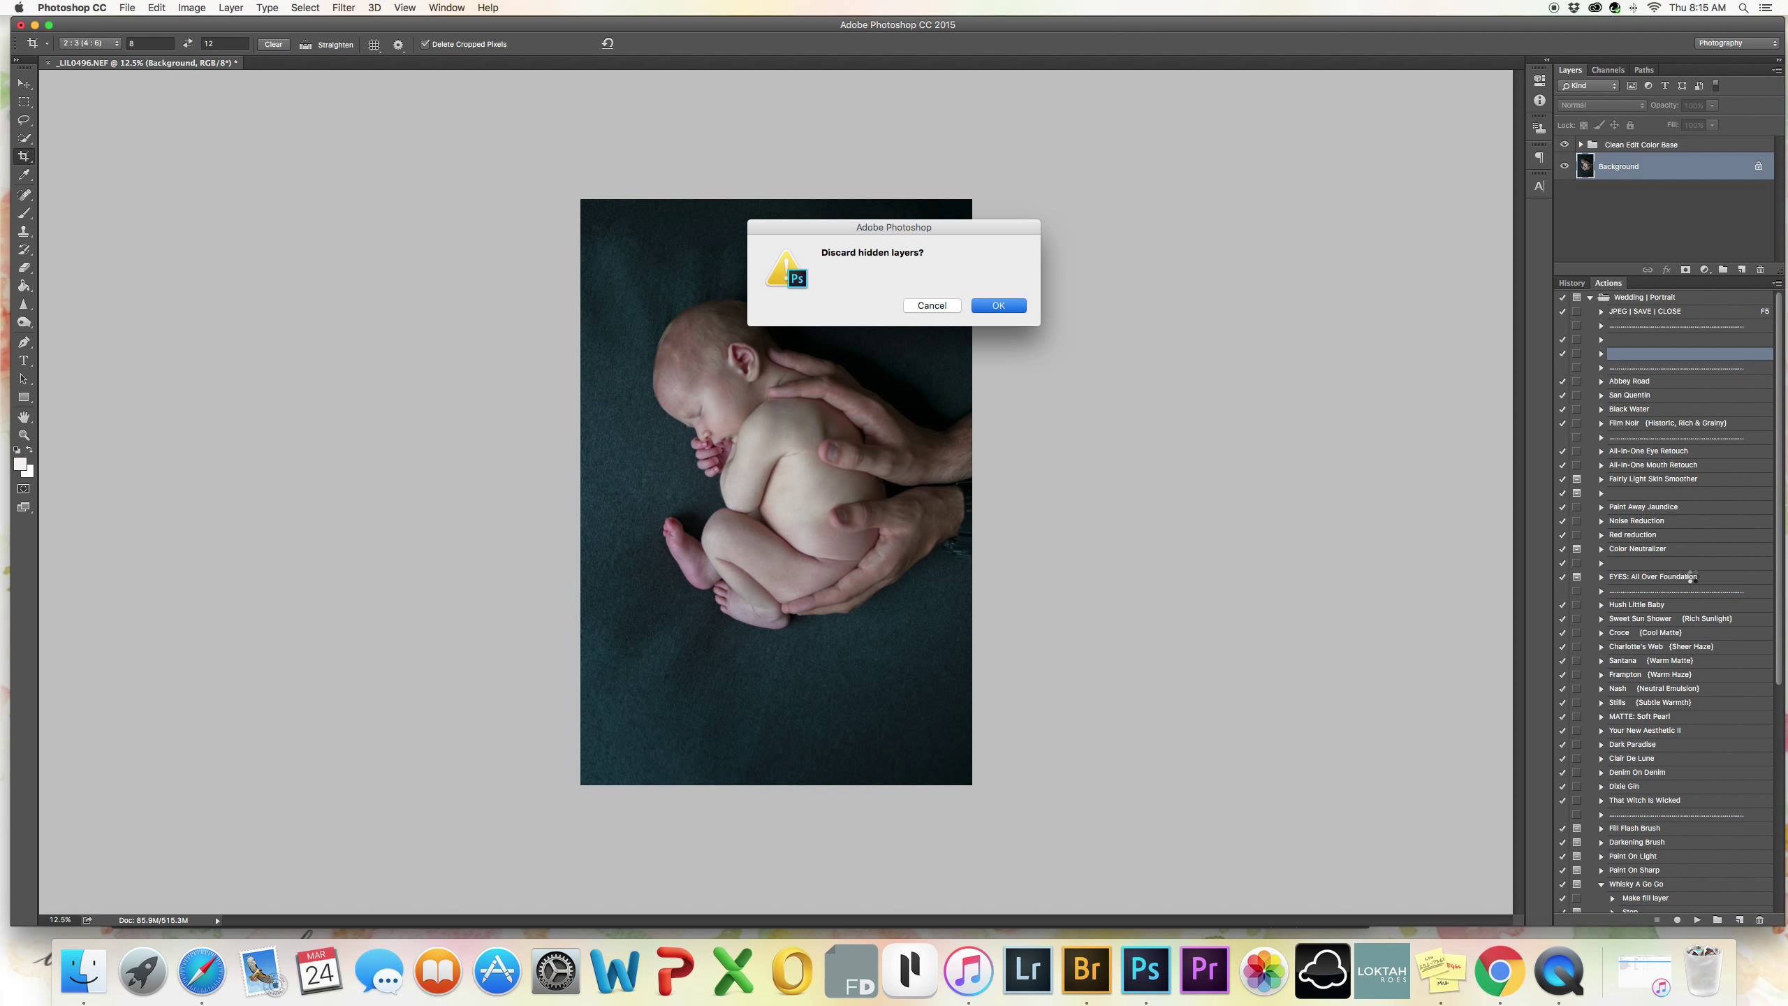
pyautogui.press('Return')
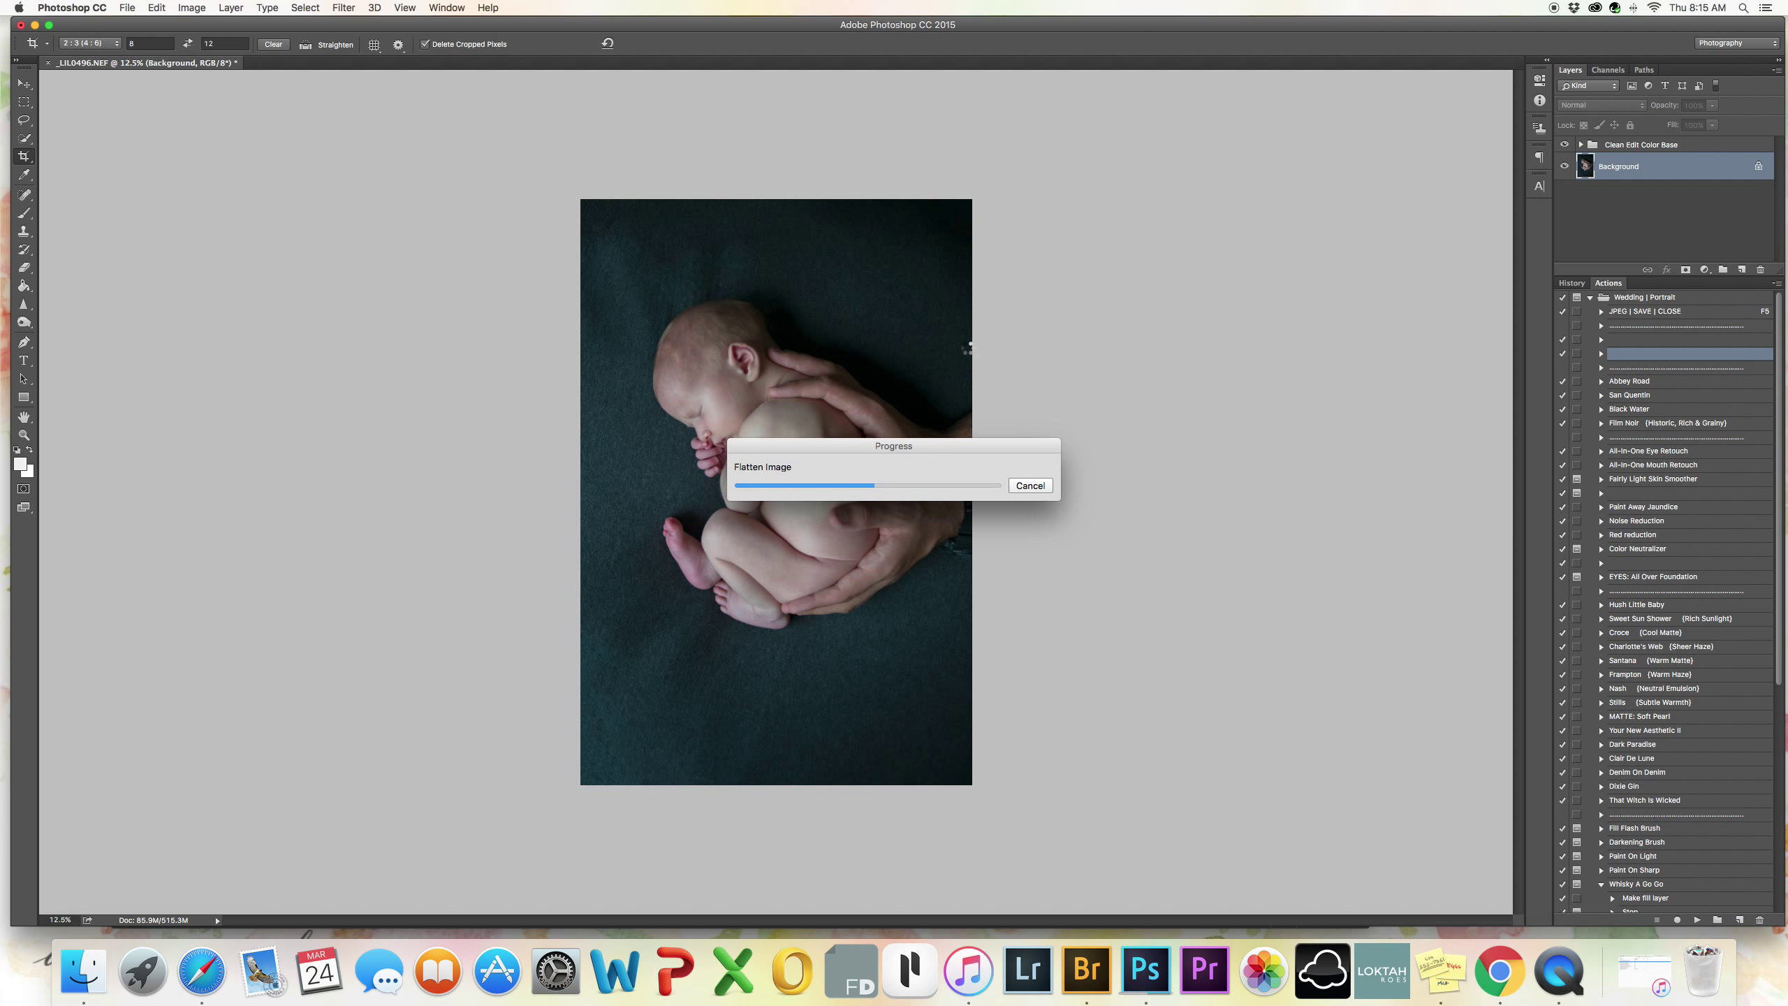
# Run the Darkening Brush action on the flattened newborn photo.
pyautogui.click(1602, 884)
pyautogui.click(1620, 843)
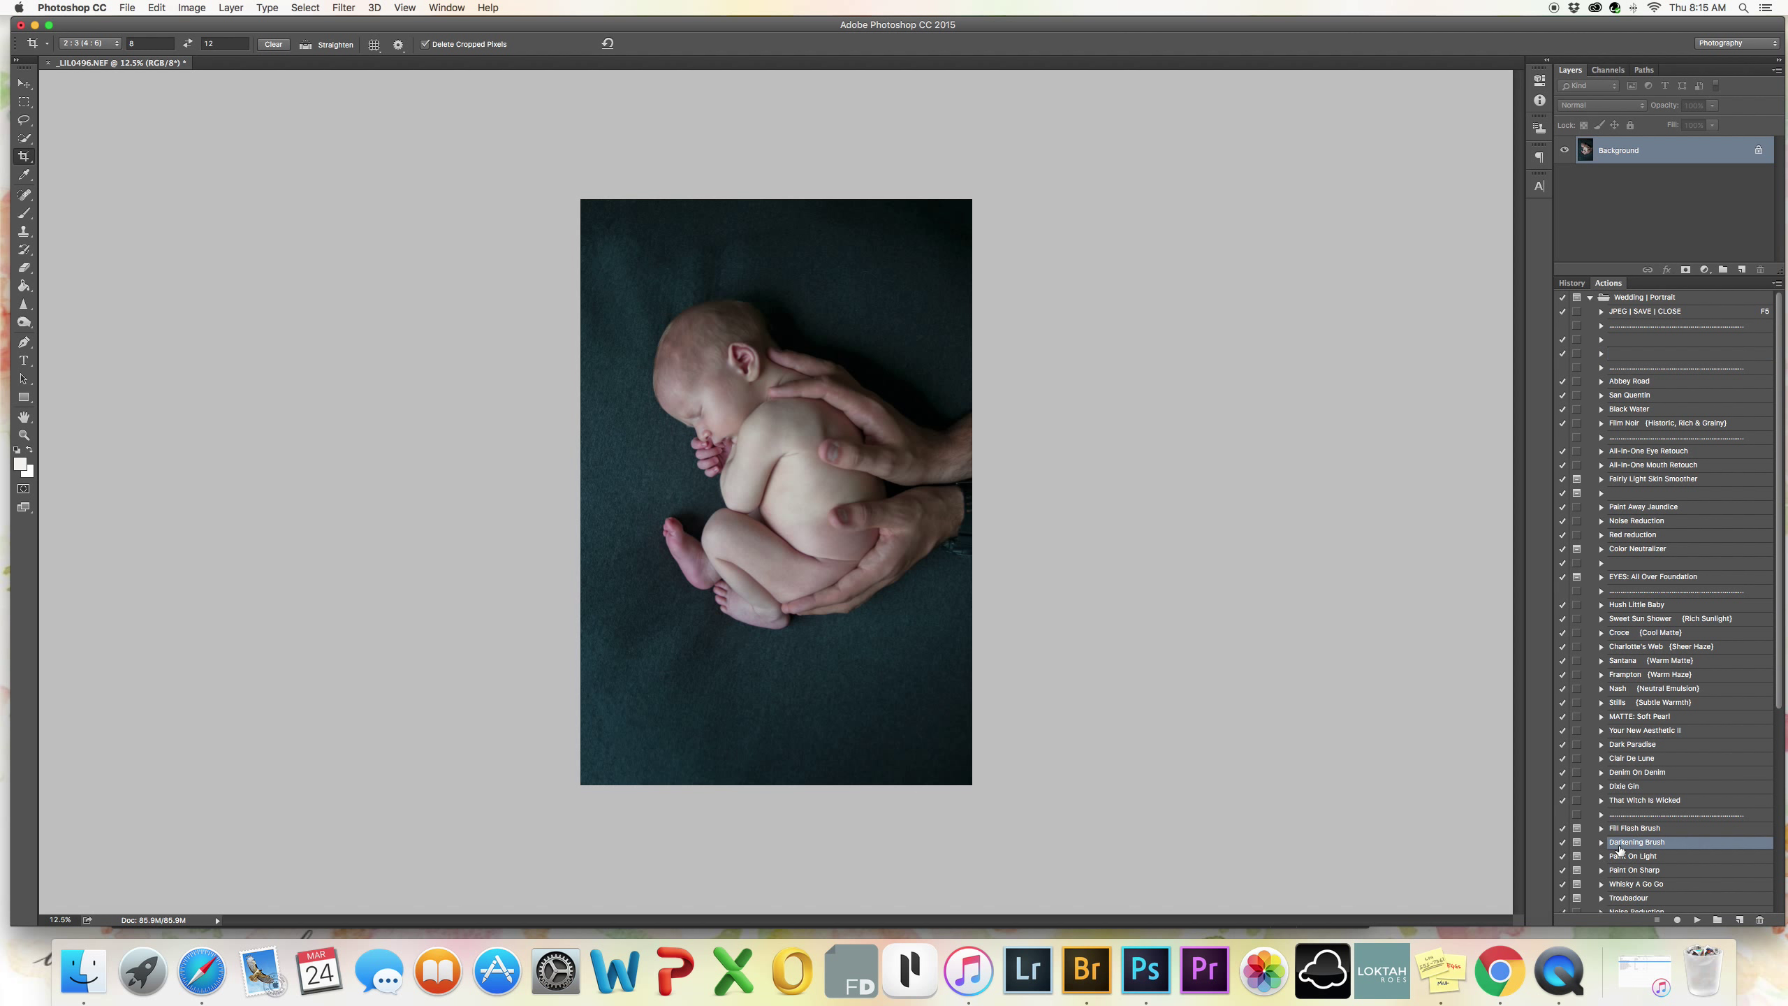
pyautogui.click(1690, 920)
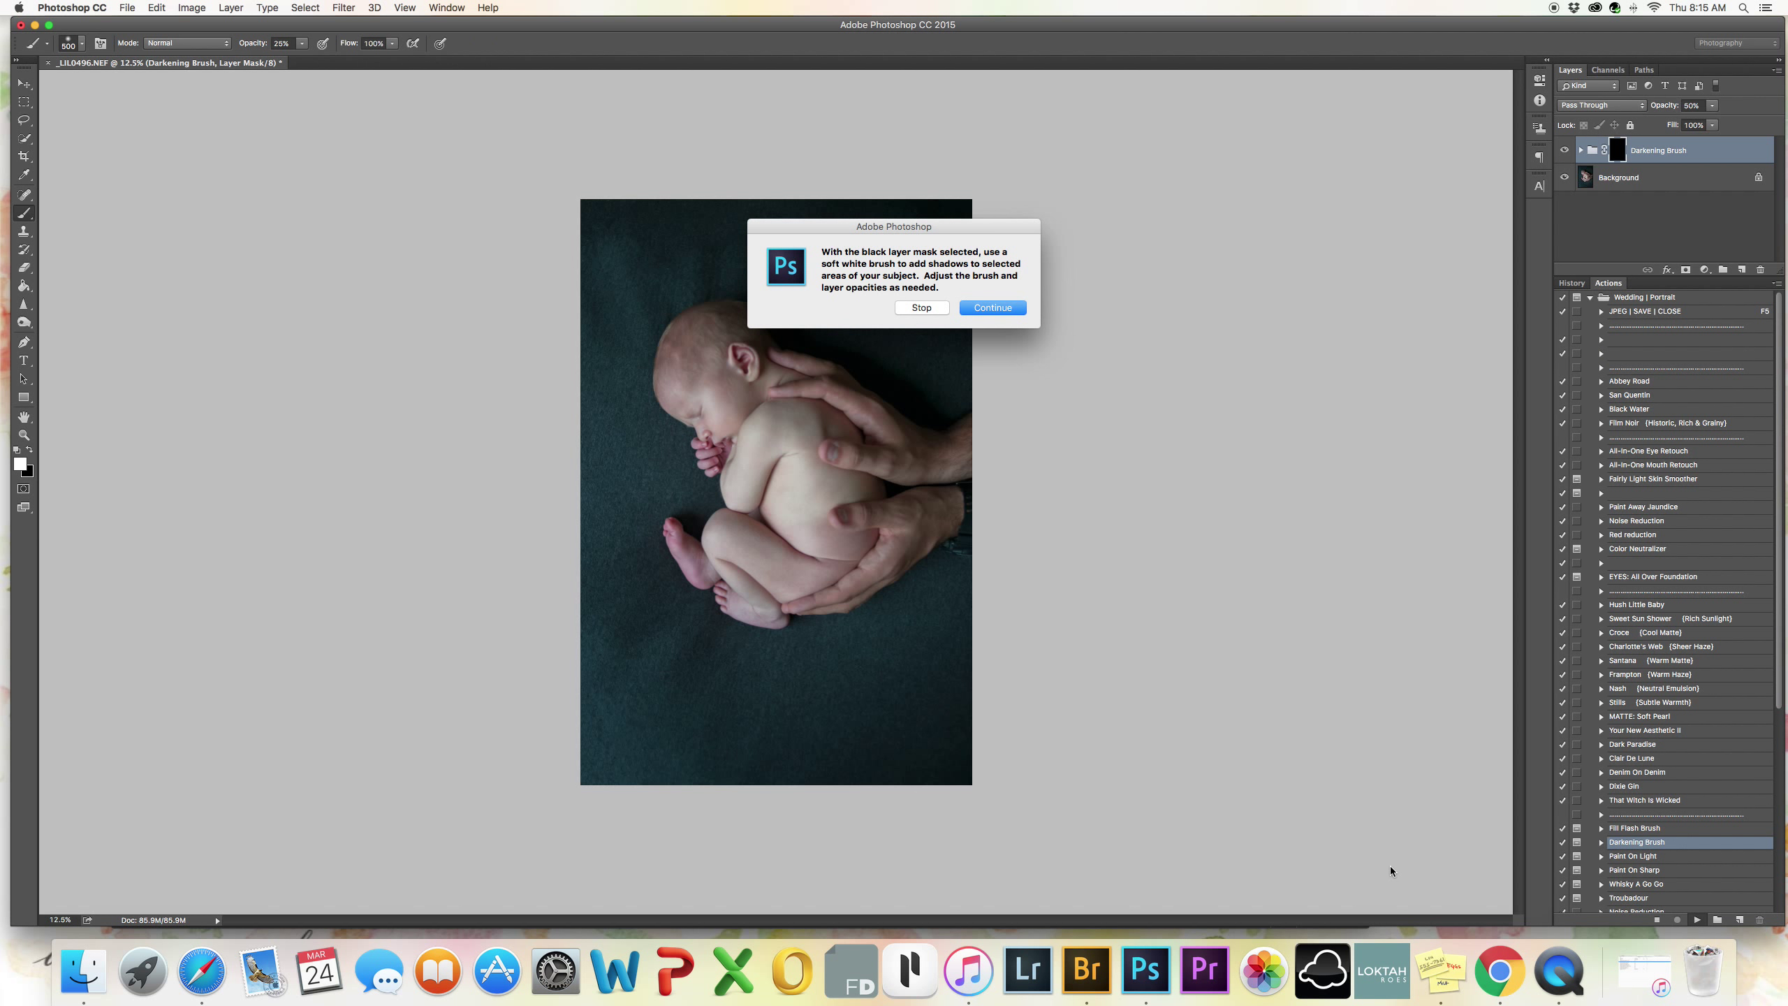
pyautogui.press('Return')
# Paint white at 25% opacity with a 2300 px brush on the Darkening Brush mask over the backdrop around the baby.
pyautogui.press(']')
pyautogui.press(']')
pyautogui.press(']')
pyautogui.press(']')
pyautogui.press(']')
pyautogui.press(']')
pyautogui.press(']')
pyautogui.press(']')
pyautogui.press(']')
pyautogui.press(']')
pyautogui.press(']')
pyautogui.press(']')
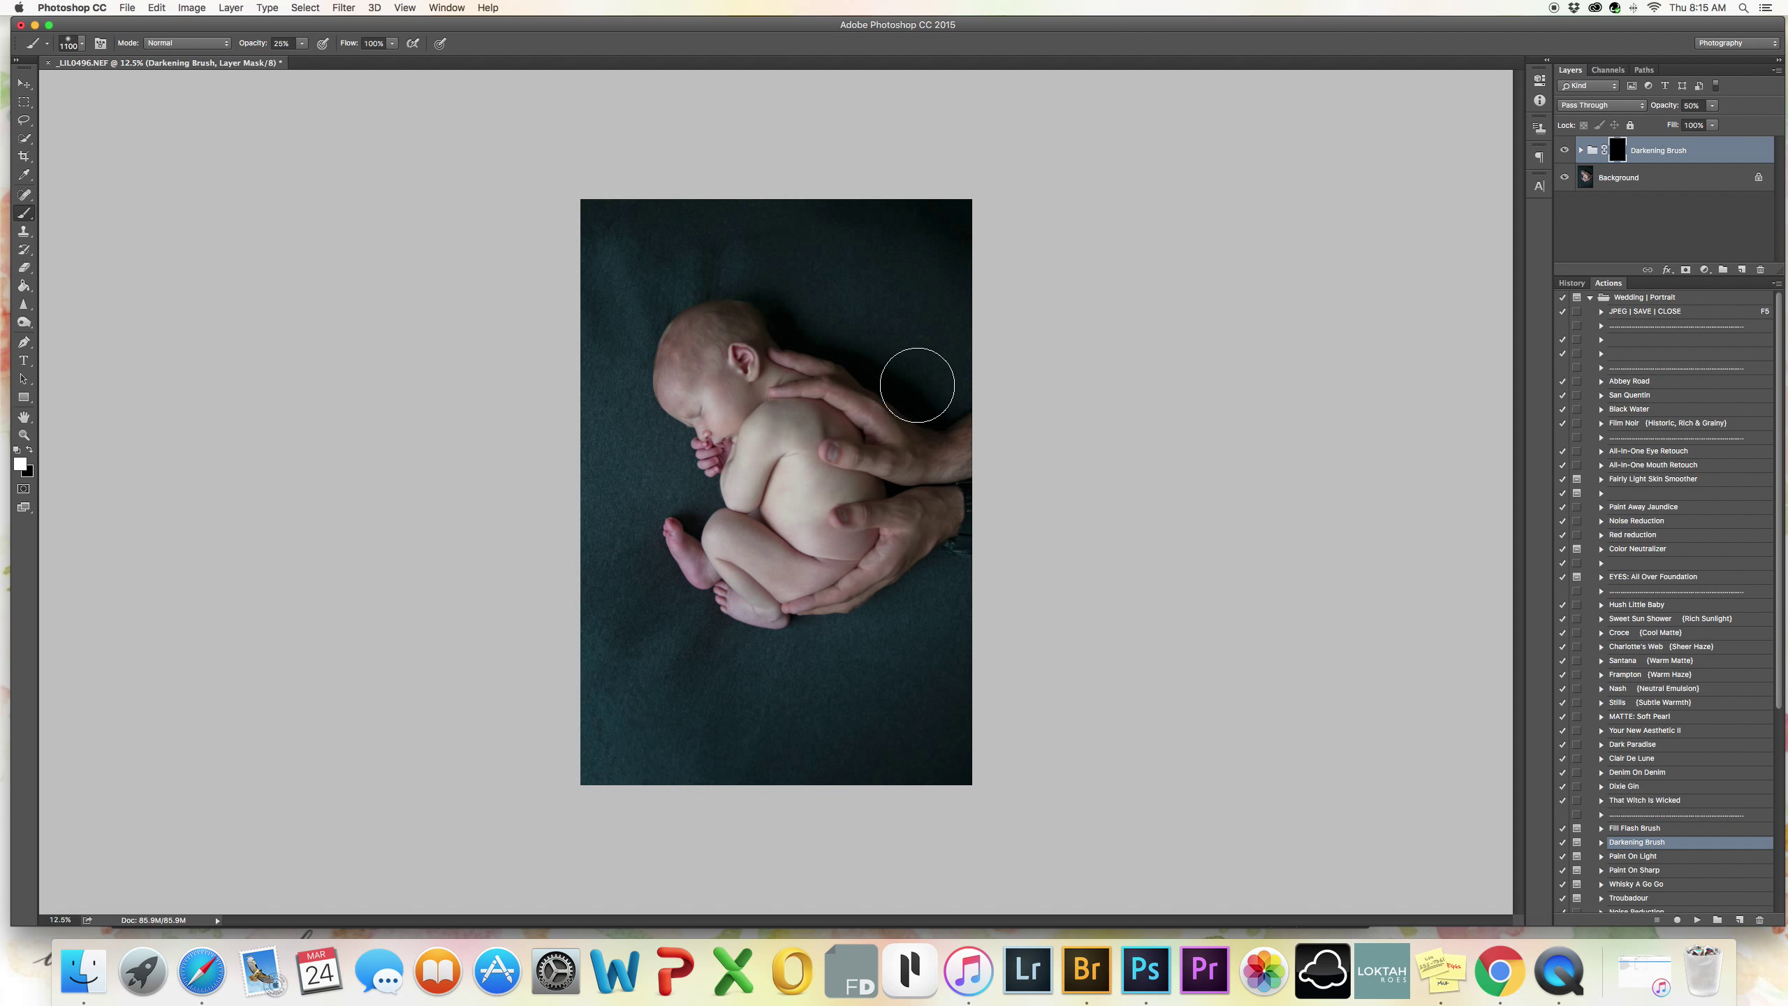
pyautogui.press(']')
pyautogui.press(']')
pyautogui.press(']')
pyautogui.press(']')
pyautogui.press(']')
pyautogui.press(']')
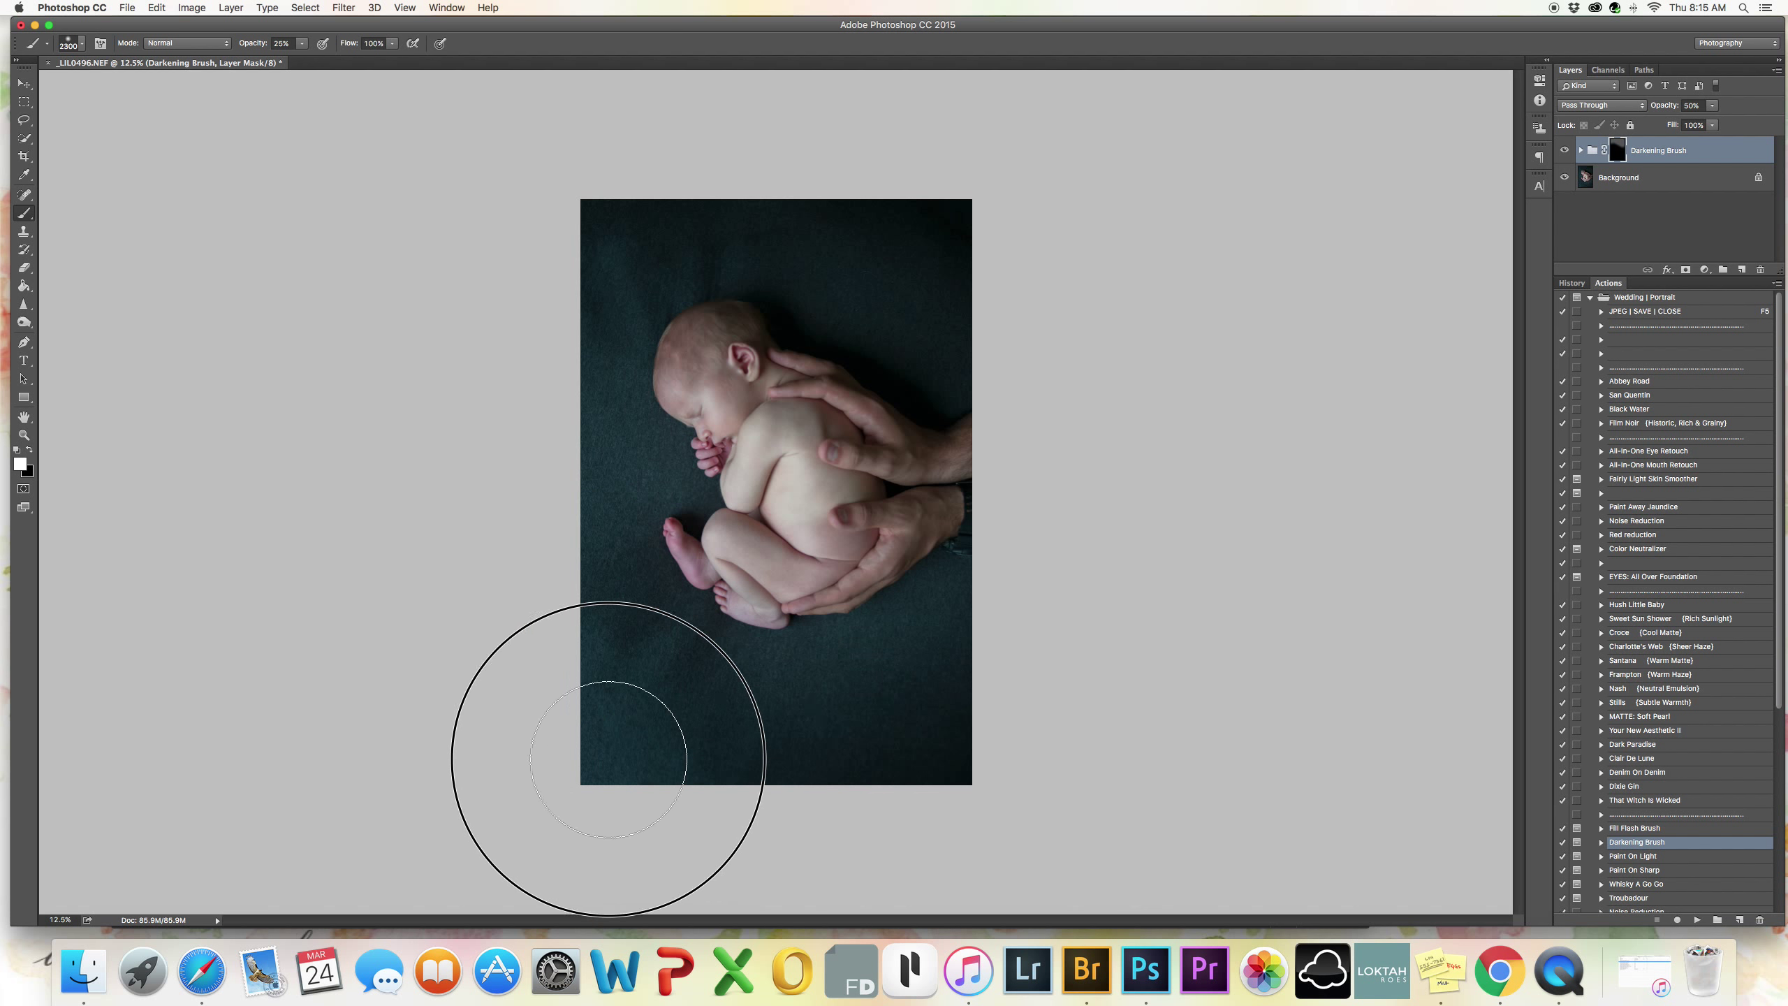
pyautogui.moveTo(938, 641)
pyautogui.mouseDown()
pyautogui.moveTo(866, 618)
pyautogui.moveTo(917, 527)
pyautogui.moveTo(918, 639)
pyautogui.moveTo(753, 736)
pyautogui.mouseUp()
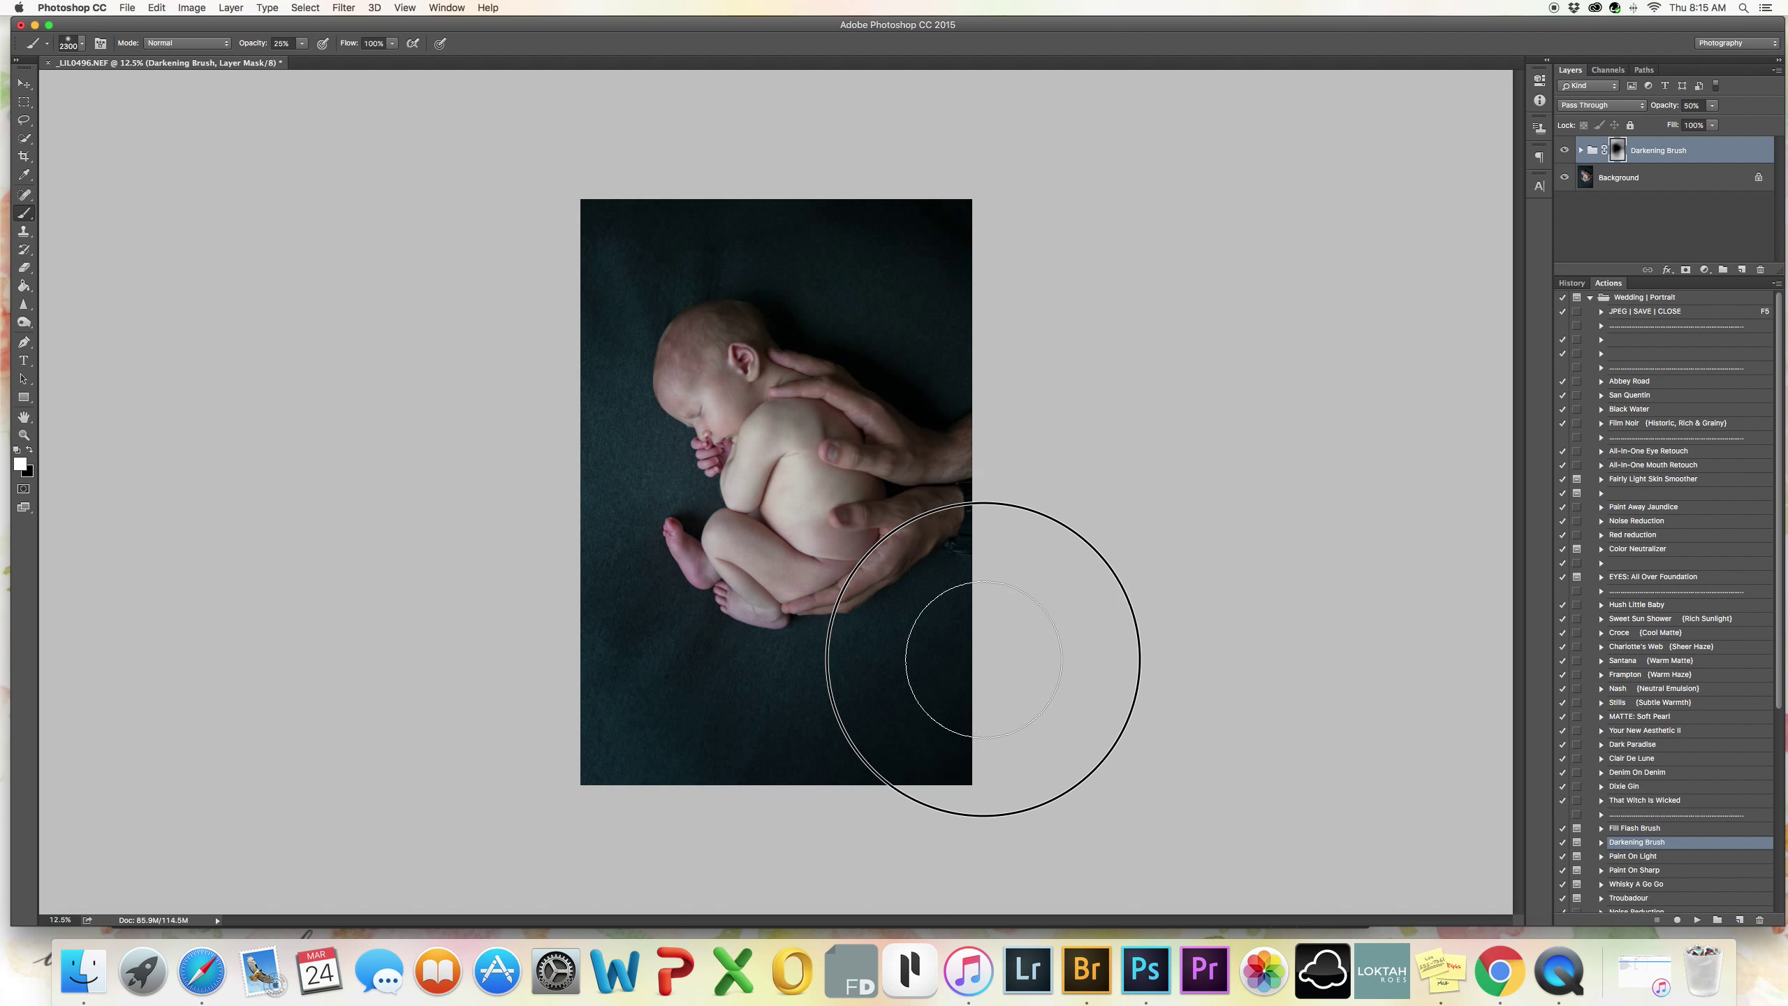
# Run the Blacken Black Backdrop action from the Greater Than Gatsby Newborn Essentials set.
pyautogui.scroll(-5, 1665, 507)
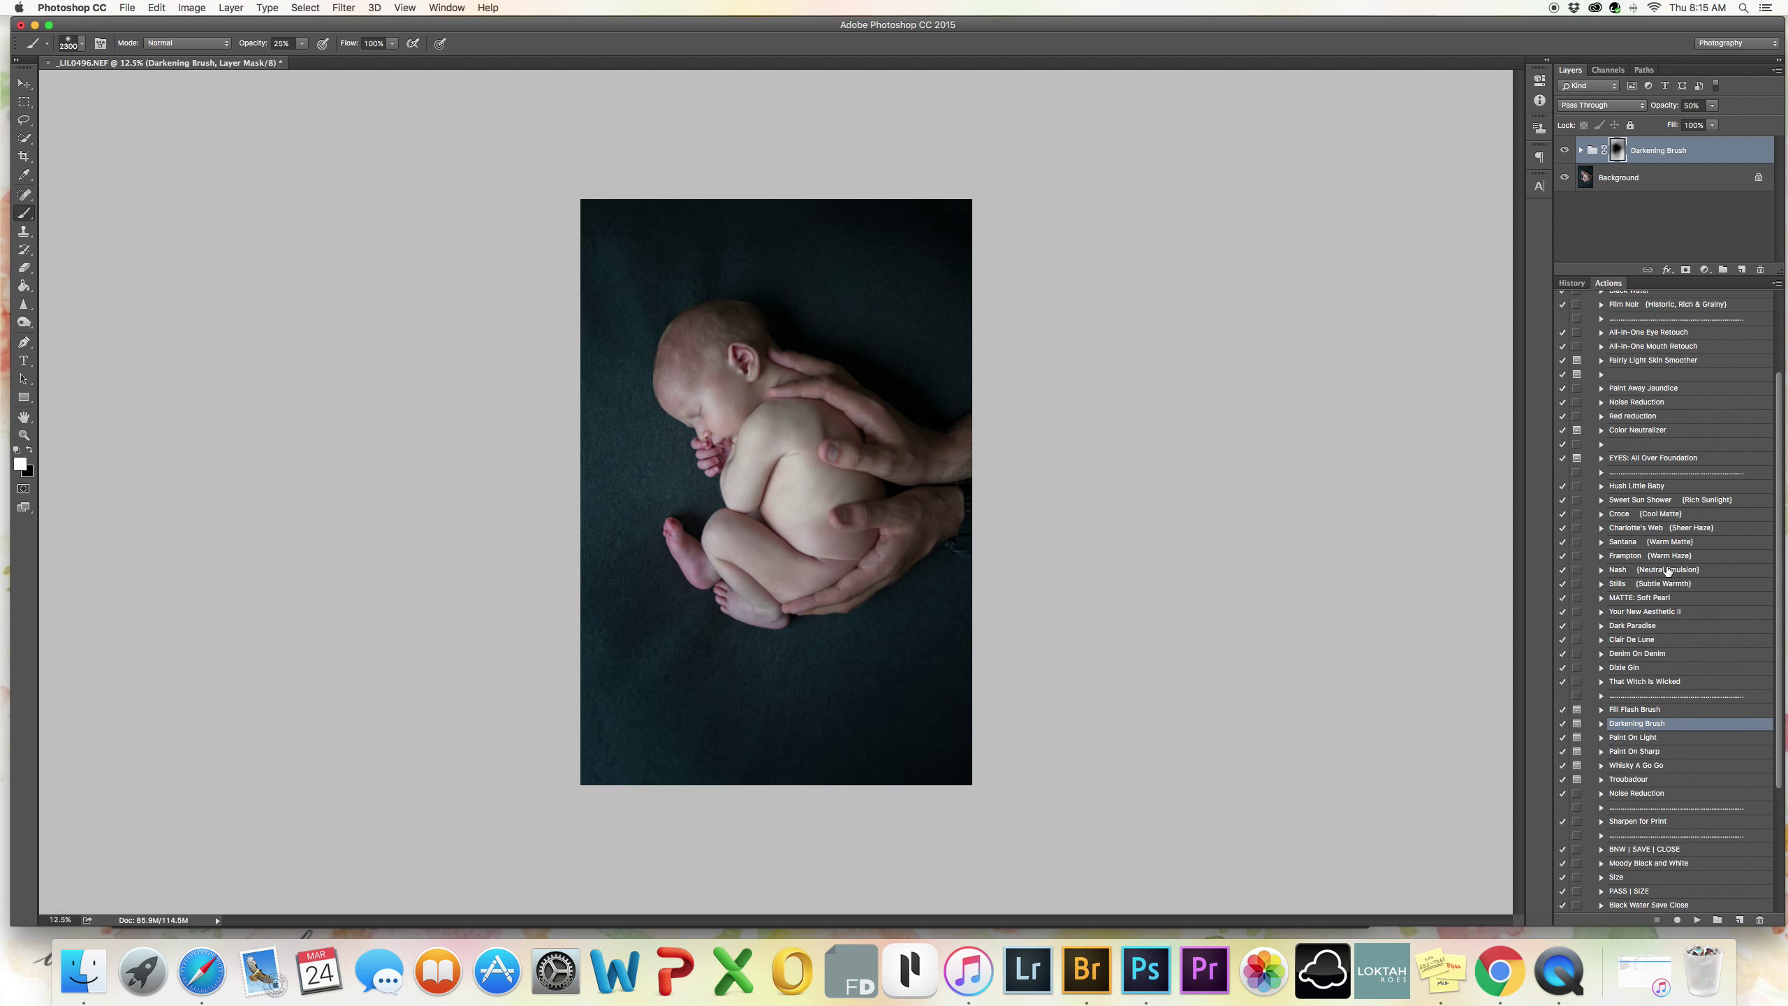
pyautogui.scroll(-8, 1665, 581)
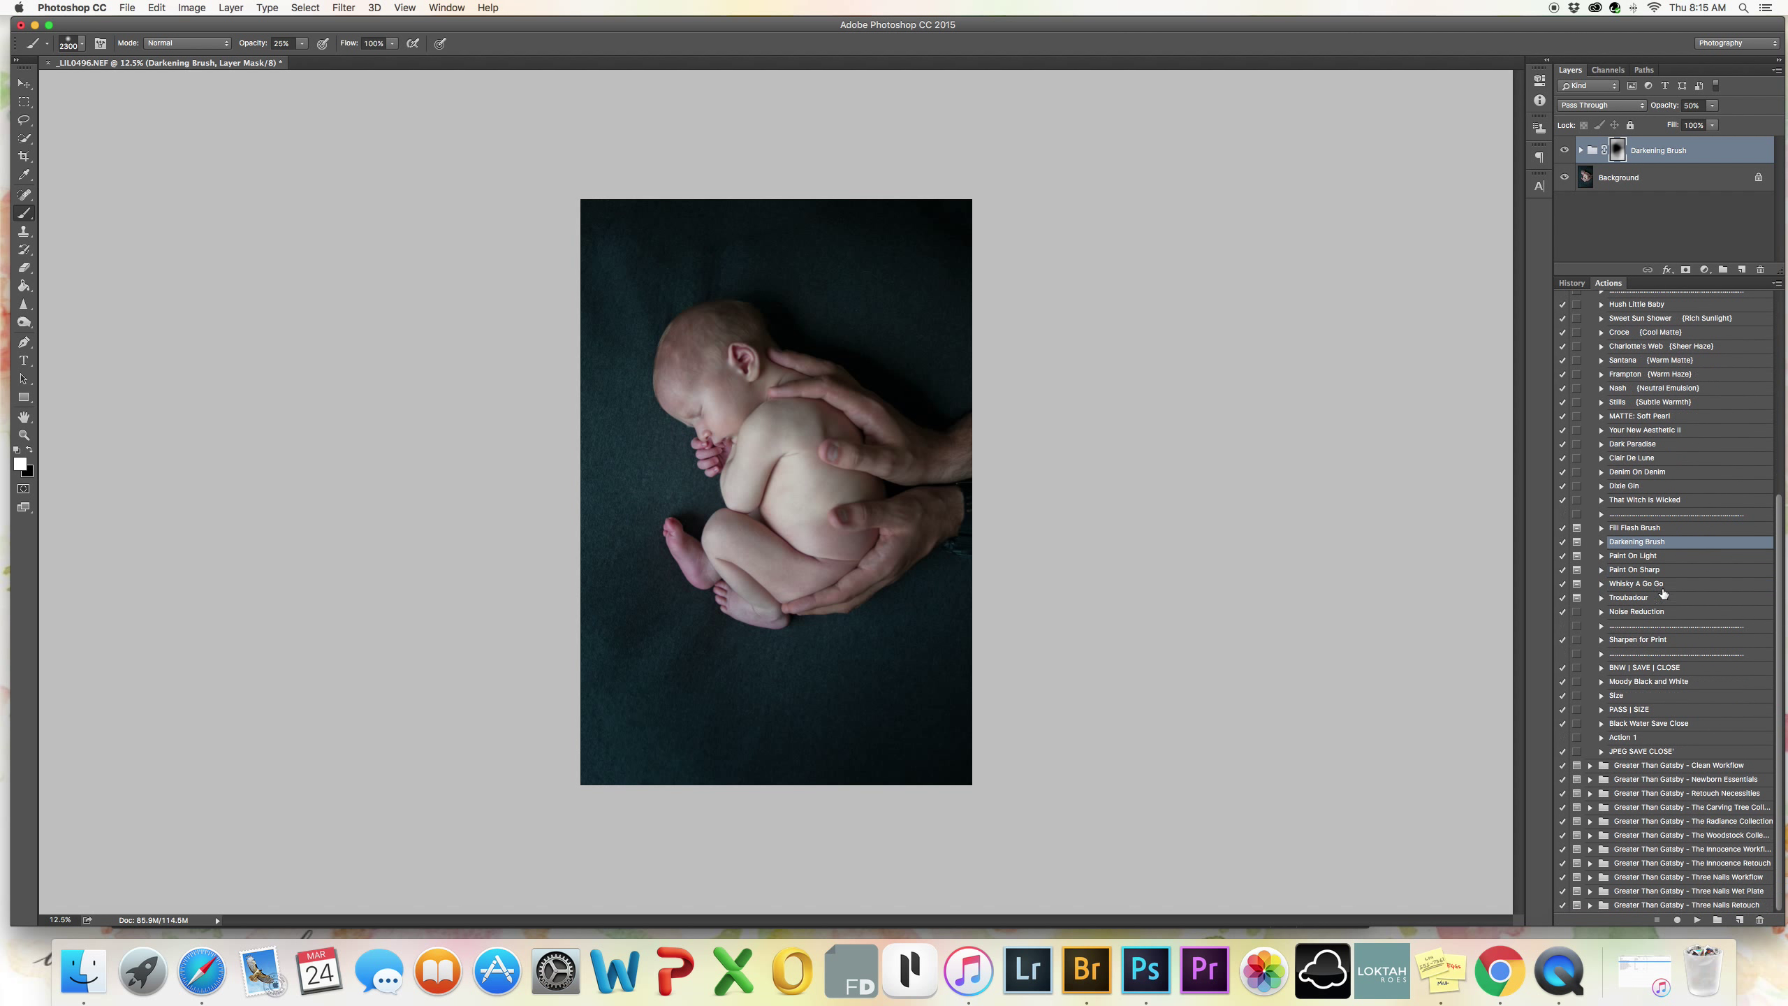
pyautogui.click(1588, 778)
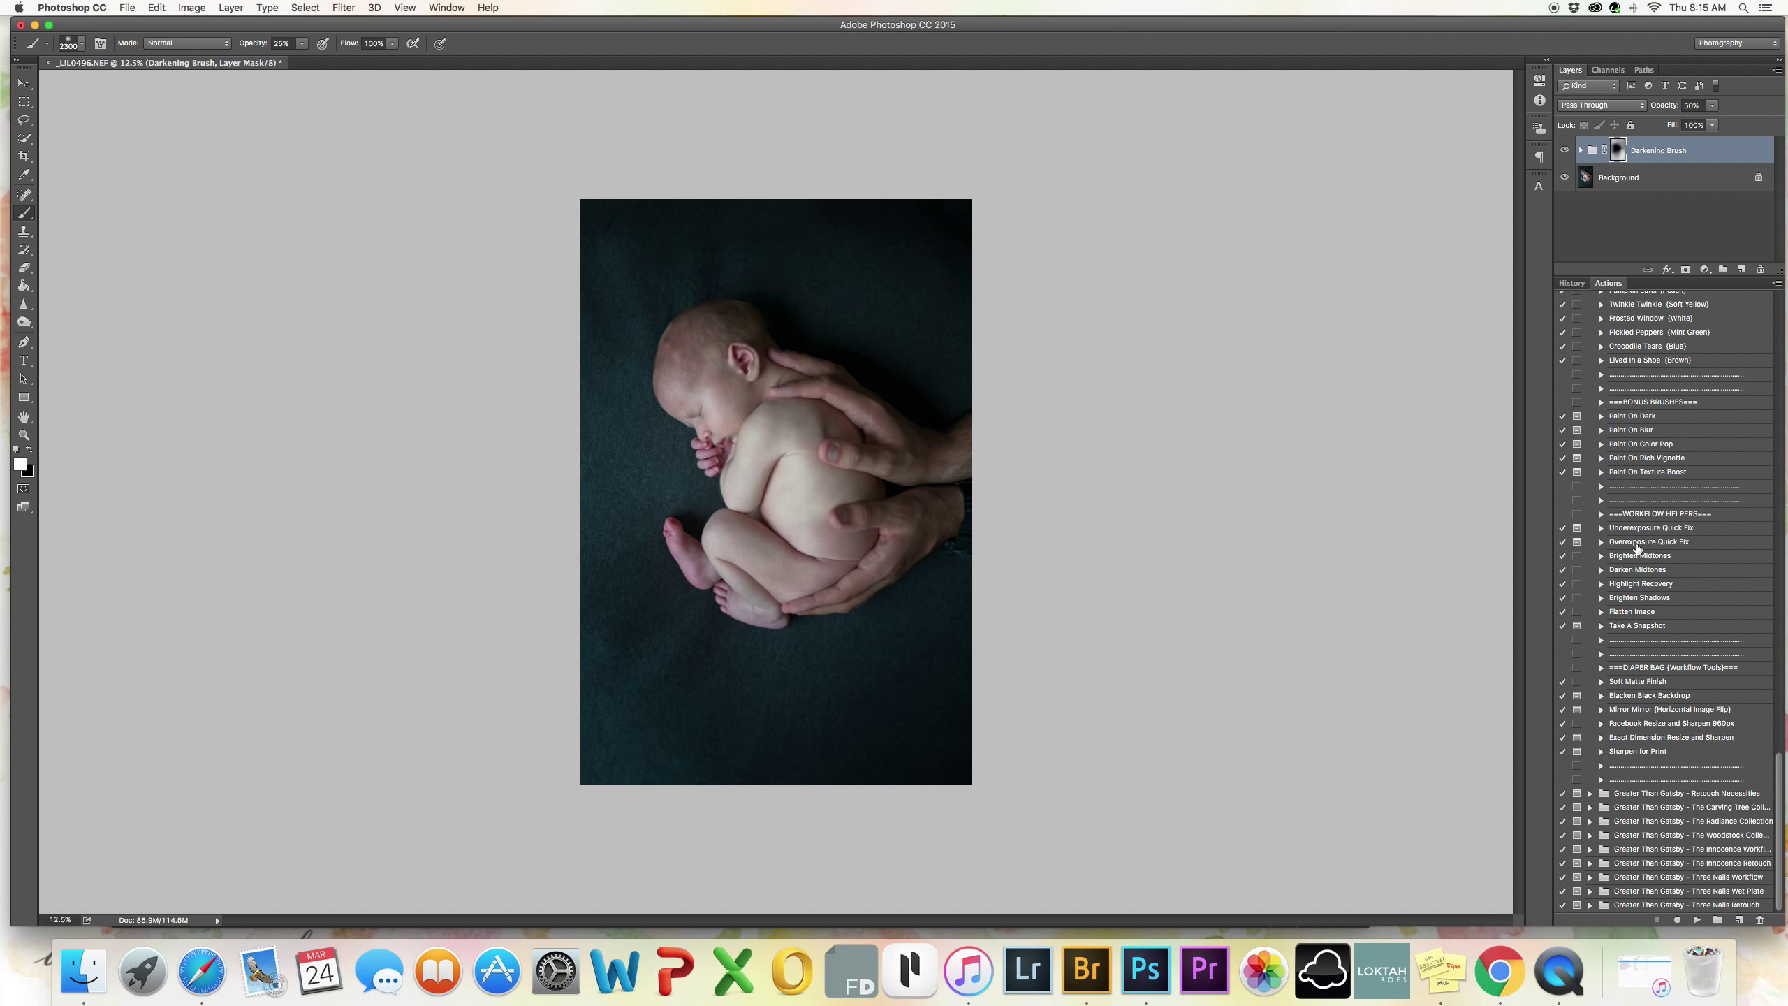
pyautogui.click(1630, 697)
pyautogui.click(1696, 919)
pyautogui.press('Return')
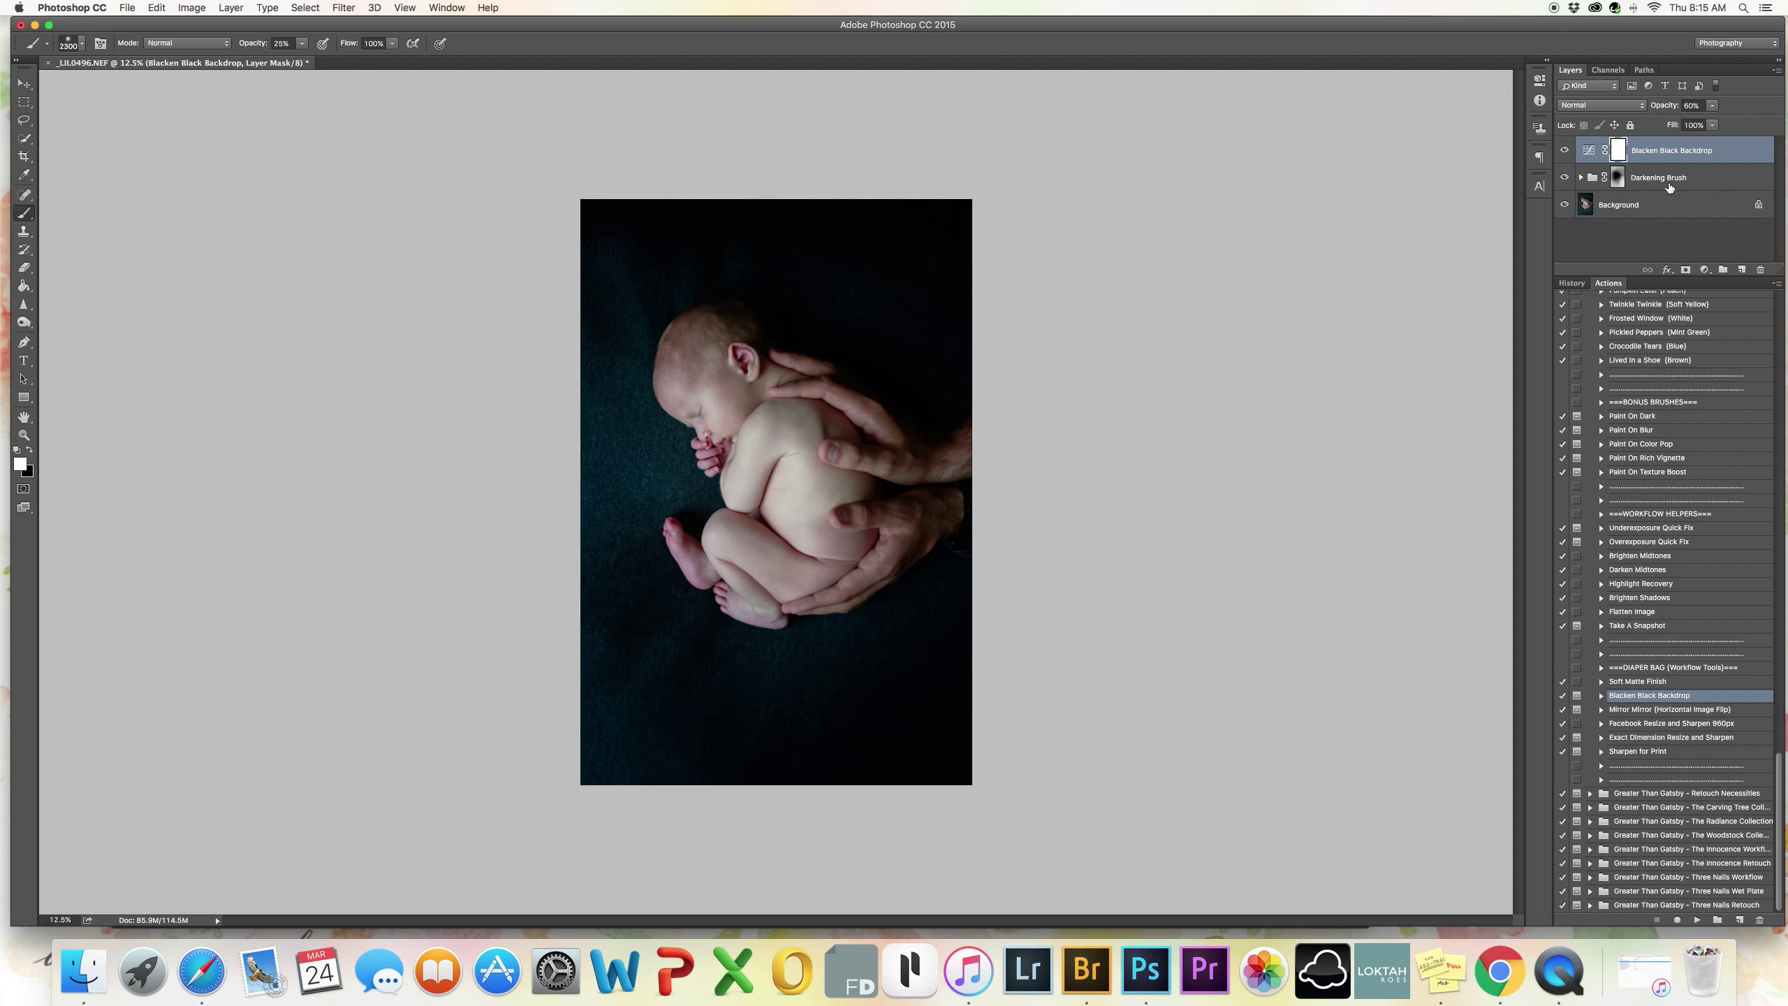
# Set the Blacken Black Backdrop layer's opacity to 26% and paint black on its mask over the baby and hands.
pyautogui.moveTo(1666, 109); pyautogui.dragTo(1642, 111)
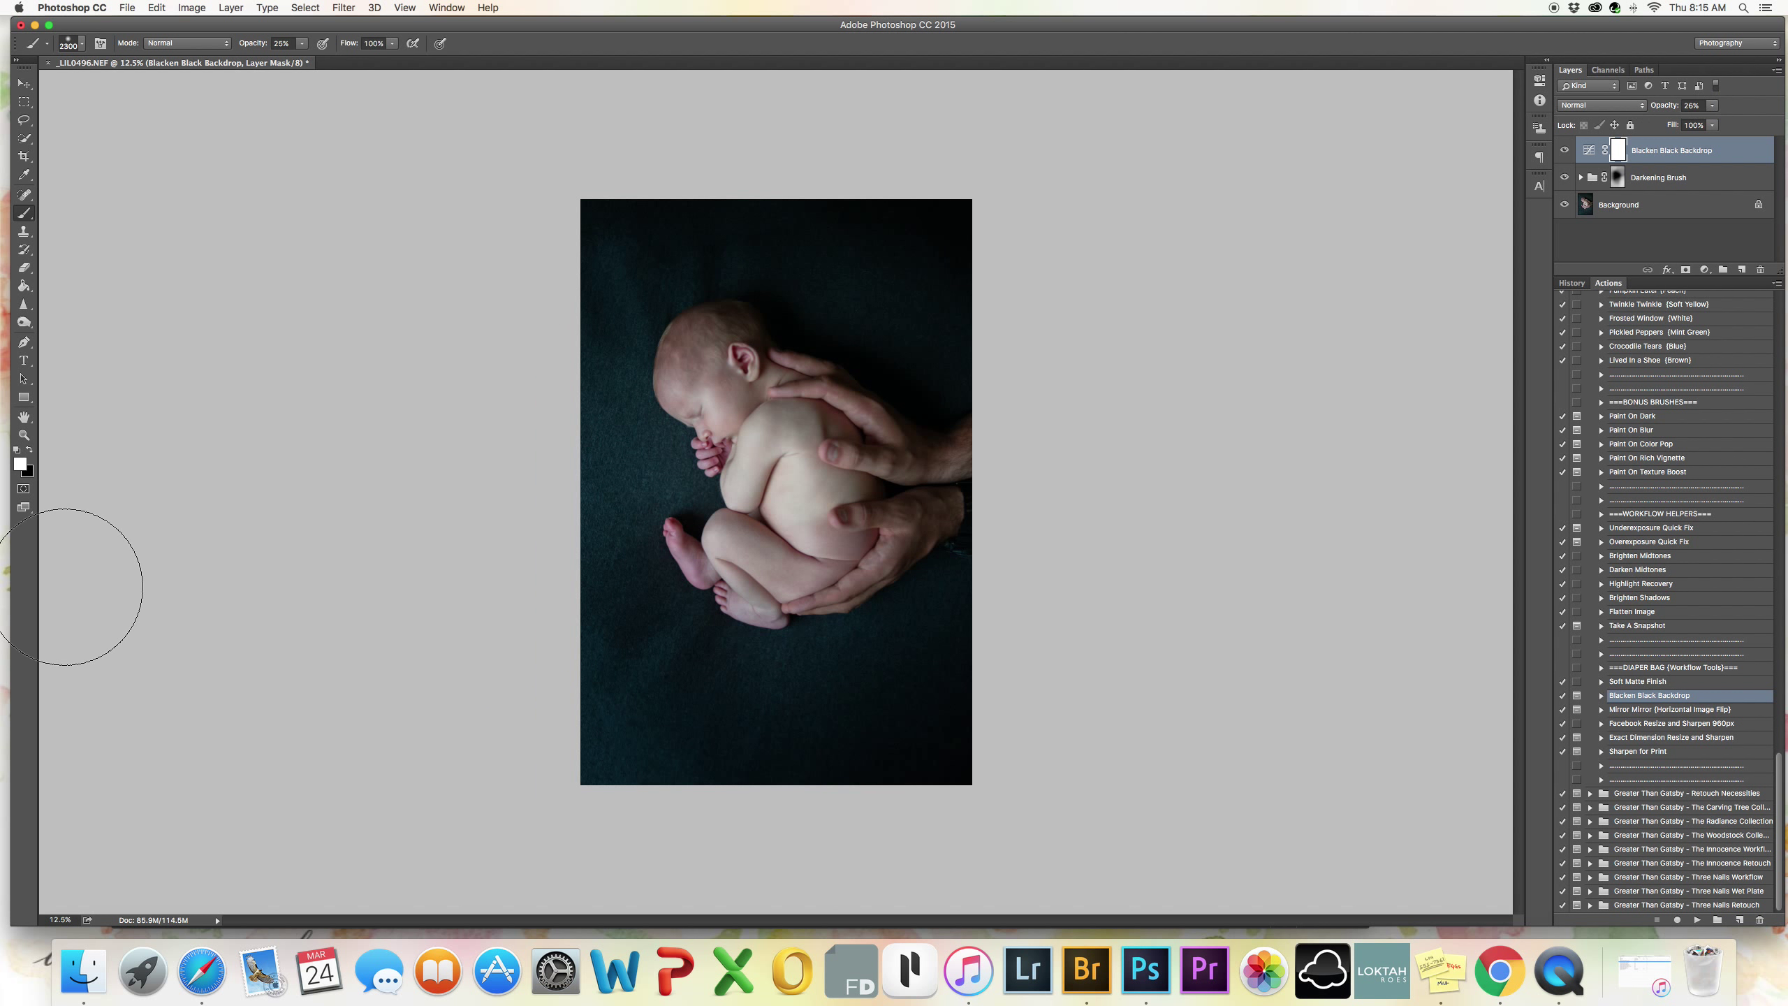
pyautogui.click(29, 448)
pyautogui.moveTo(767, 364)
pyautogui.mouseDown()
pyautogui.moveTo(804, 476)
pyautogui.moveTo(750, 461)
pyautogui.moveTo(781, 548)
pyautogui.moveTo(758, 539)
pyautogui.moveTo(882, 446)
pyautogui.mouseUp()
# Run the Sweet Sun Shower (Rich Sunlight) action and set its group's opacity to 19%.
pyautogui.scroll(15, 1594, 355)
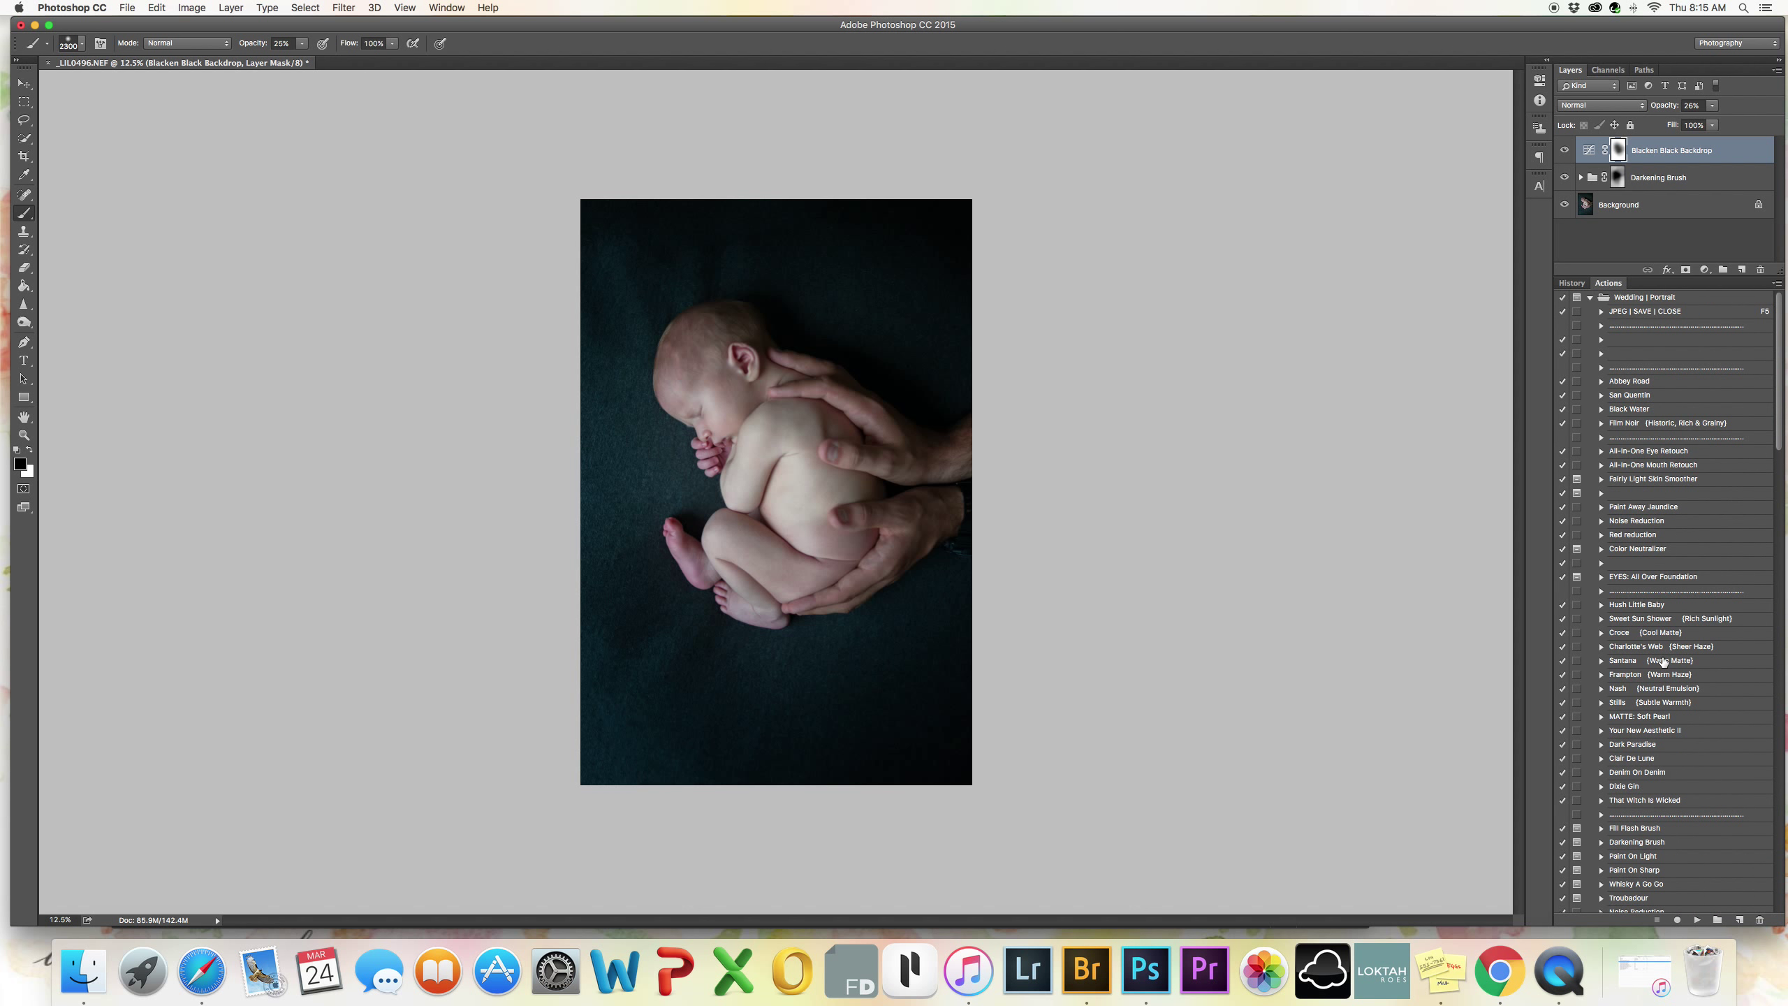
pyautogui.click(1665, 619)
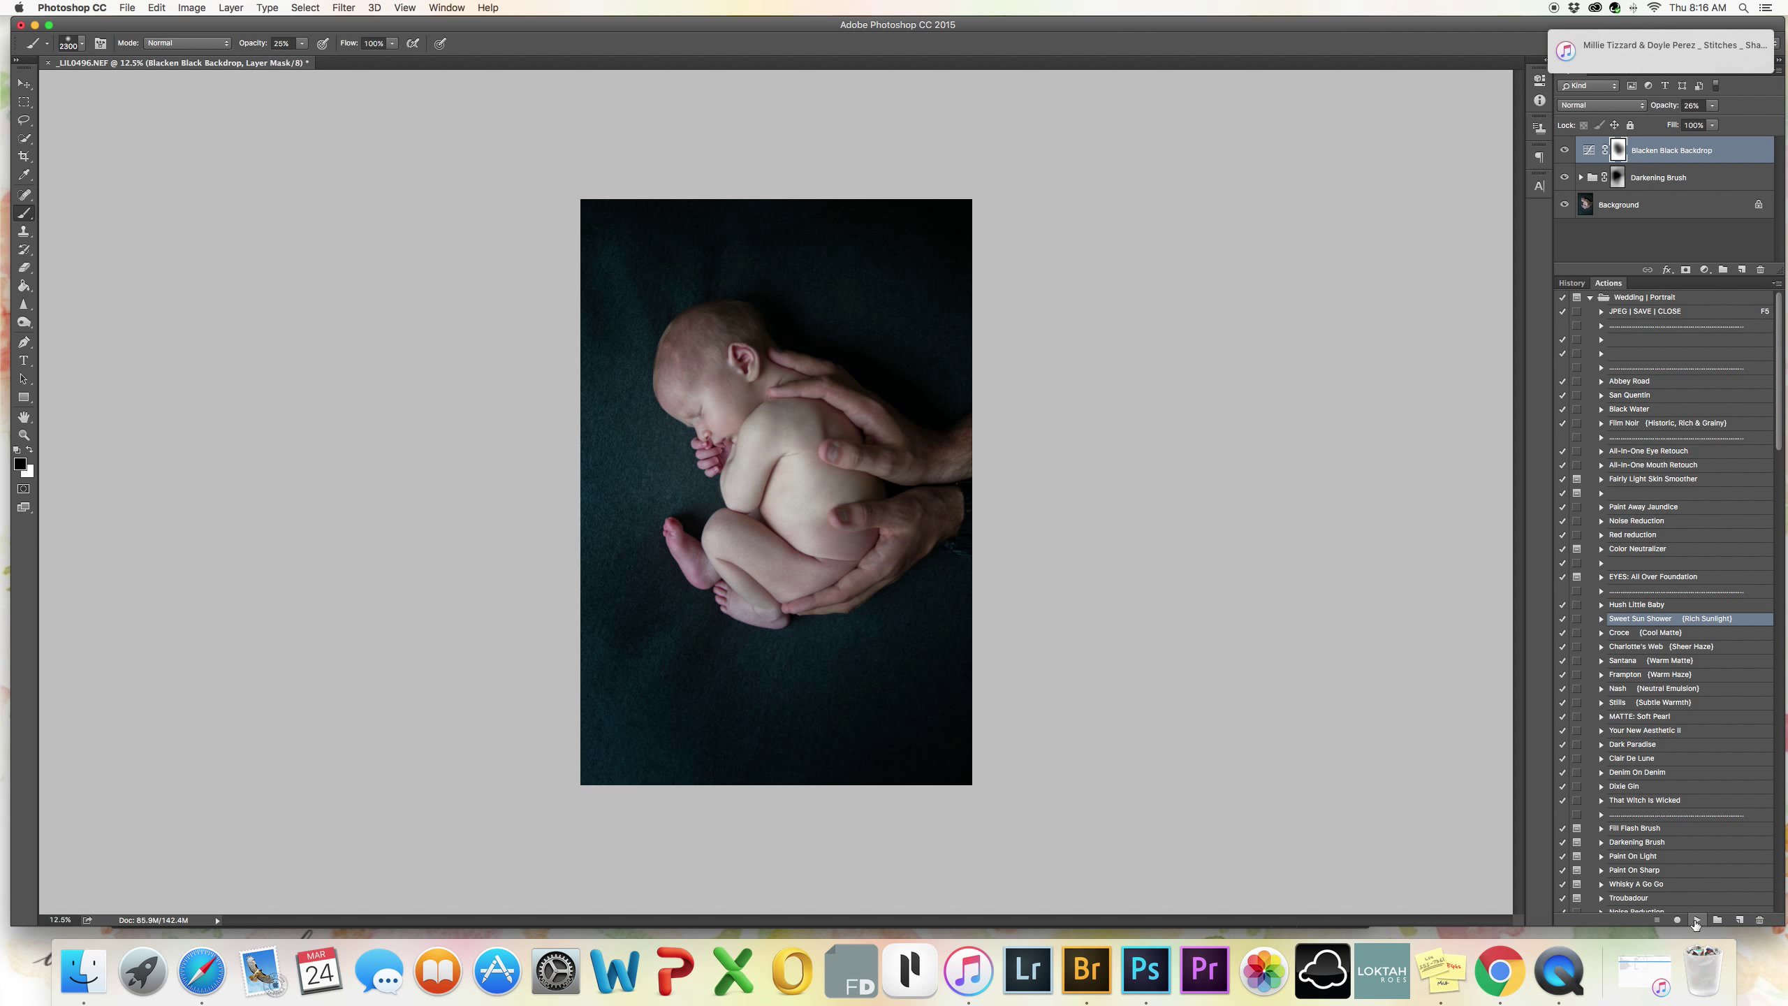
pyautogui.click(1697, 919)
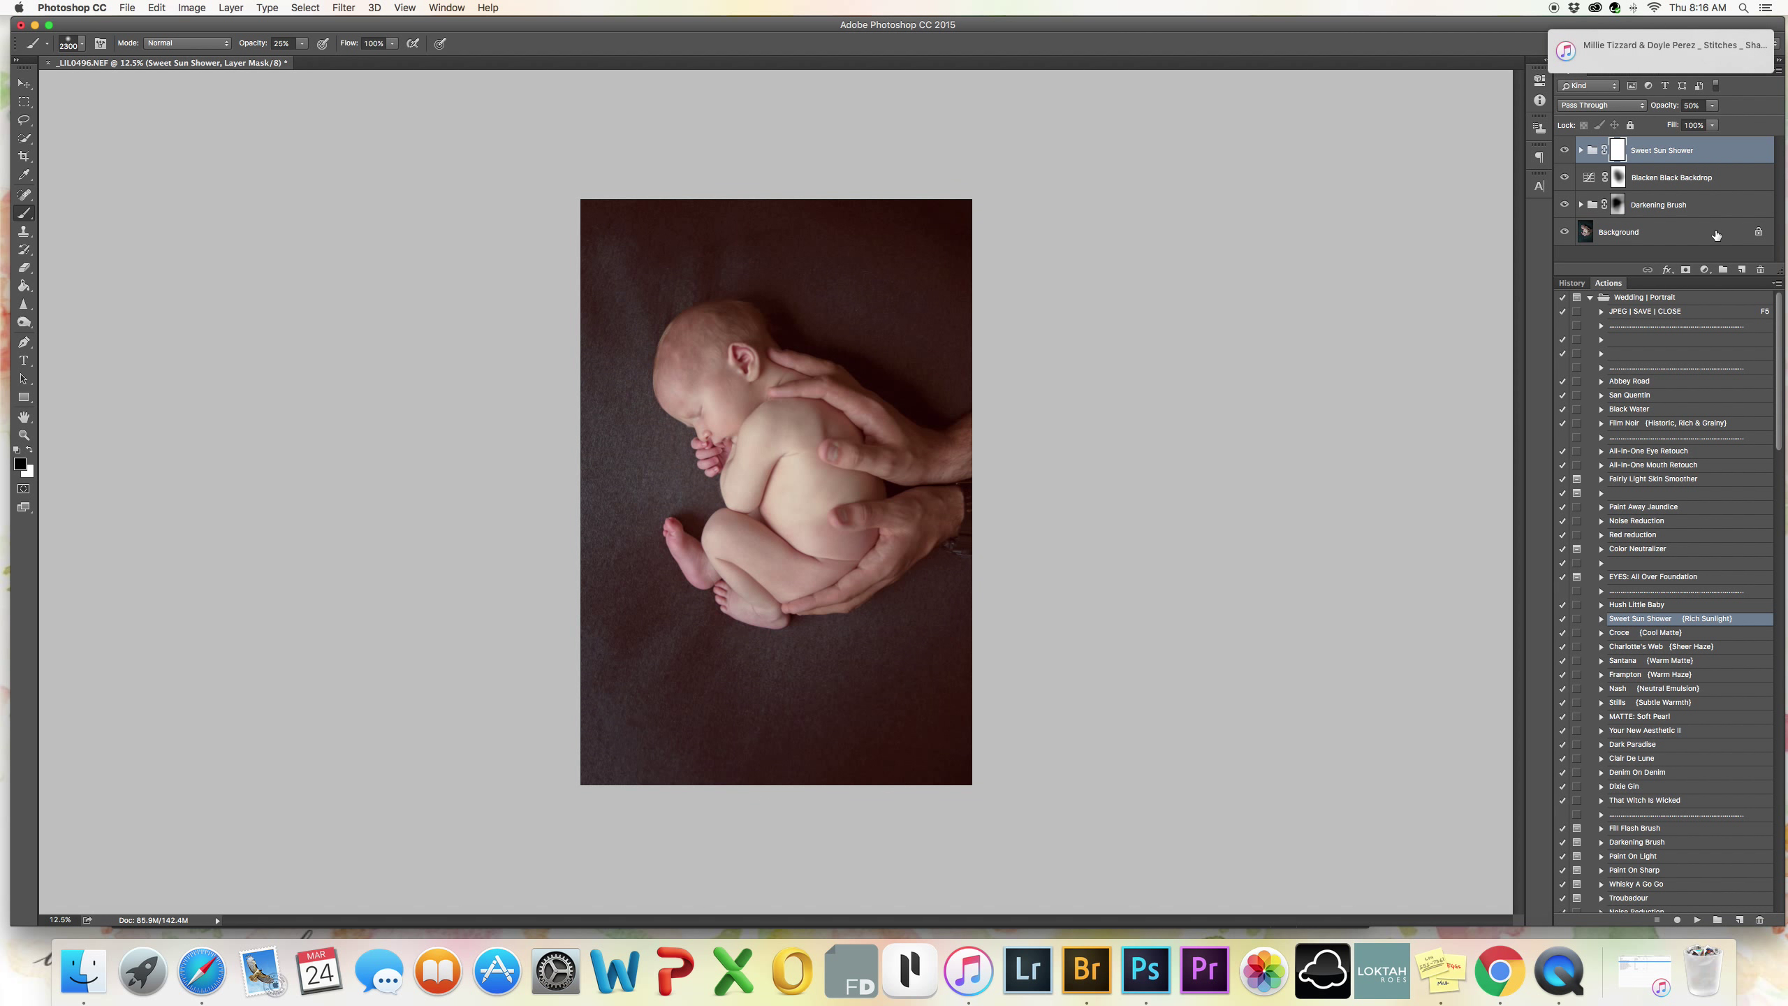
pyautogui.moveTo(1669, 106); pyautogui.dragTo(1648, 118)
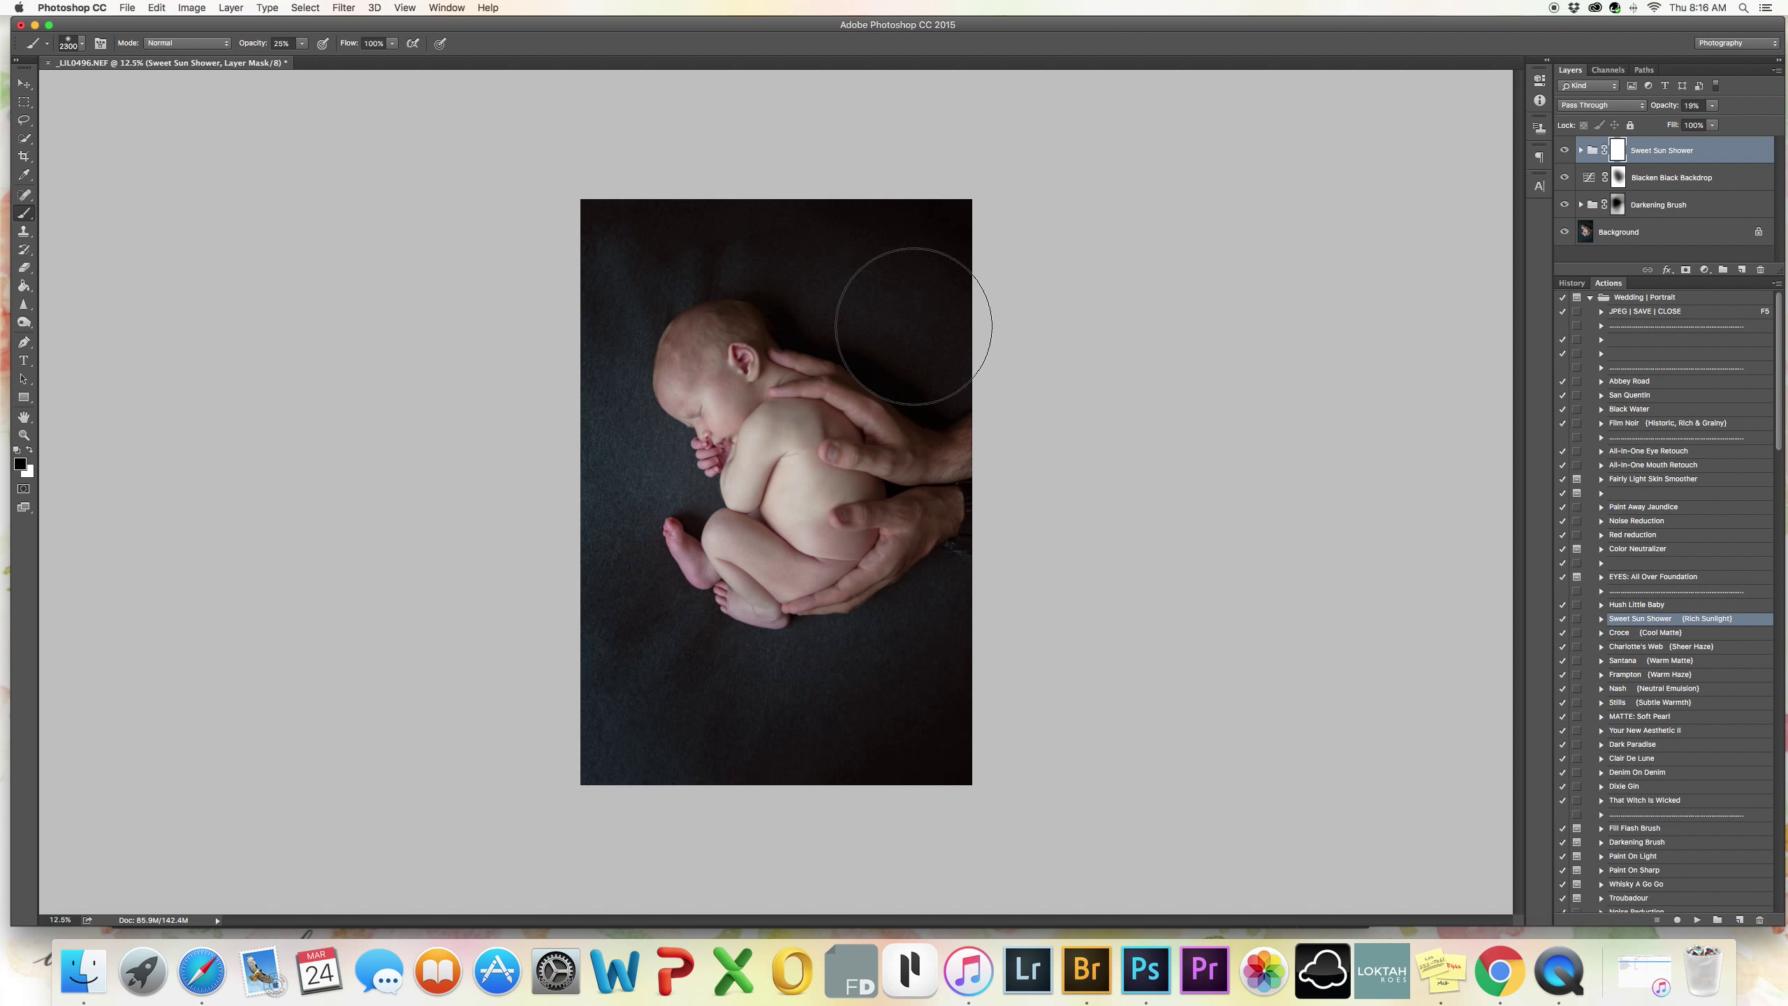
# Paint black over the backdrop around the baby on the Sweet Sun Shower mask, raising the brush opacity to 59%.
pyautogui.moveTo(733, 218)
pyautogui.mouseDown()
pyautogui.moveTo(650, 243)
pyautogui.moveTo(560, 399)
pyautogui.moveTo(603, 566)
pyautogui.moveTo(628, 621)
pyautogui.moveTo(622, 598)
pyautogui.moveTo(770, 732)
pyautogui.moveTo(856, 700)
pyautogui.moveTo(949, 597)
pyautogui.moveTo(914, 708)
pyautogui.moveTo(709, 741)
pyautogui.moveTo(576, 654)
pyautogui.moveTo(538, 211)
pyautogui.mouseUp()
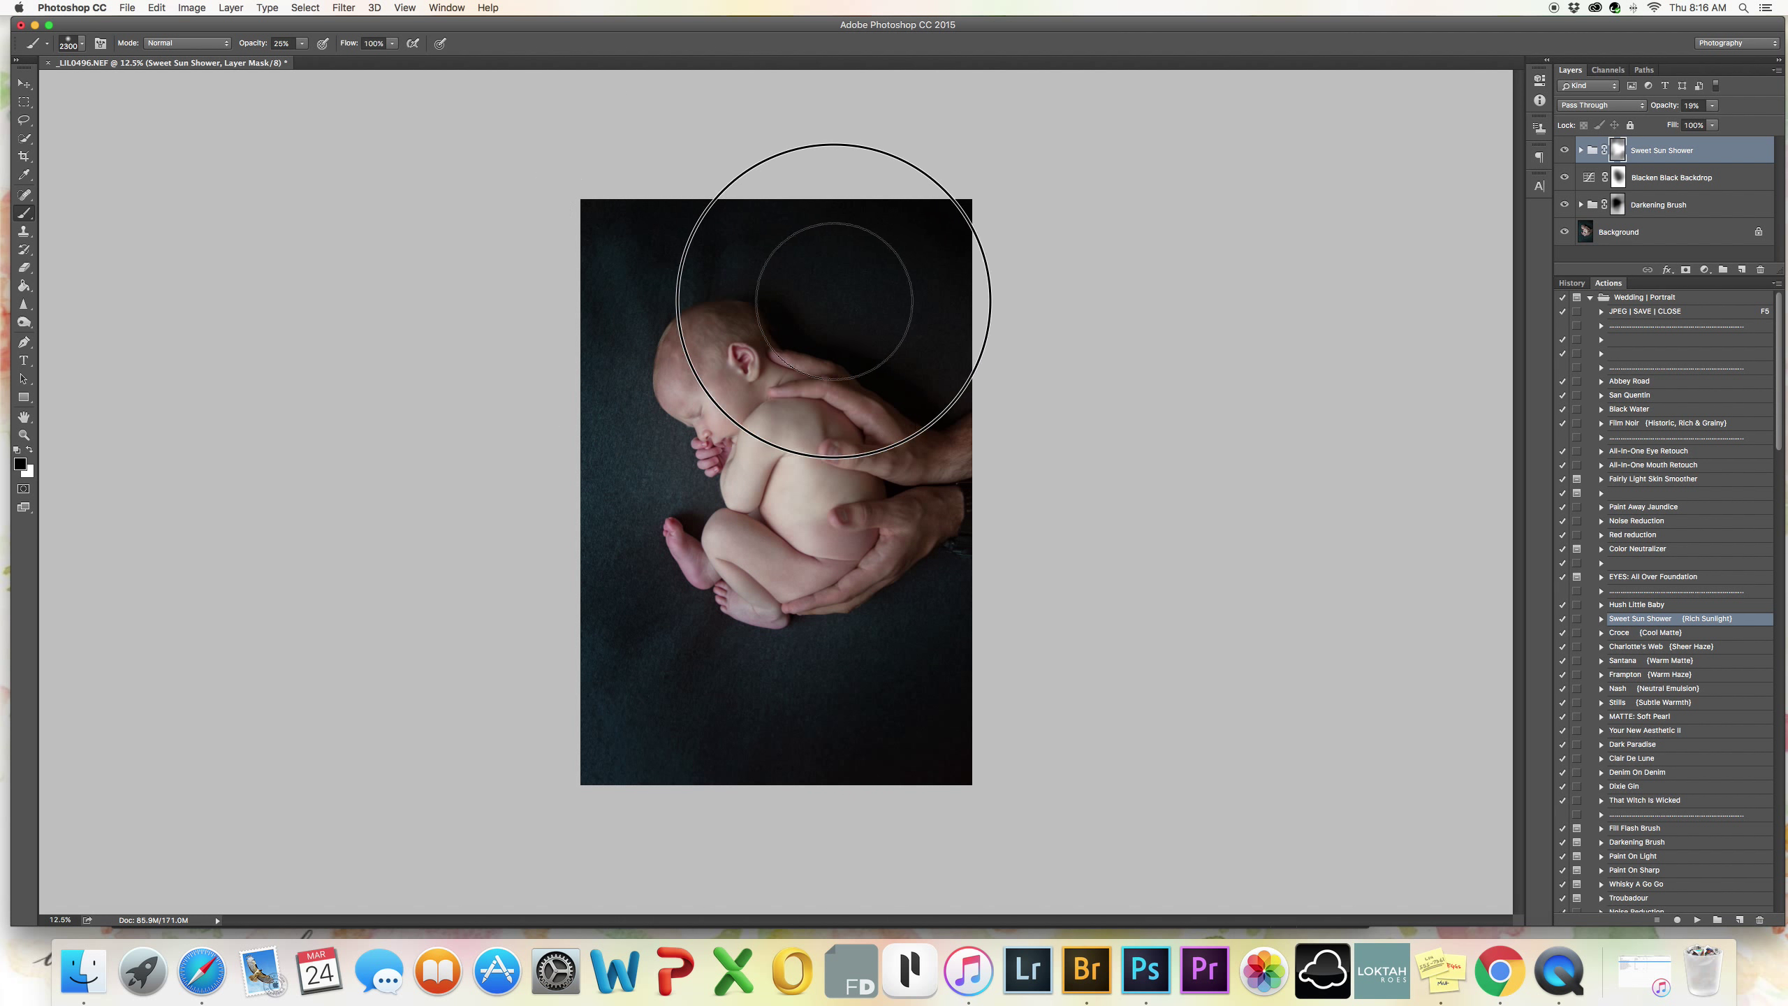
pyautogui.moveTo(245, 44); pyautogui.dragTo(268, 46)
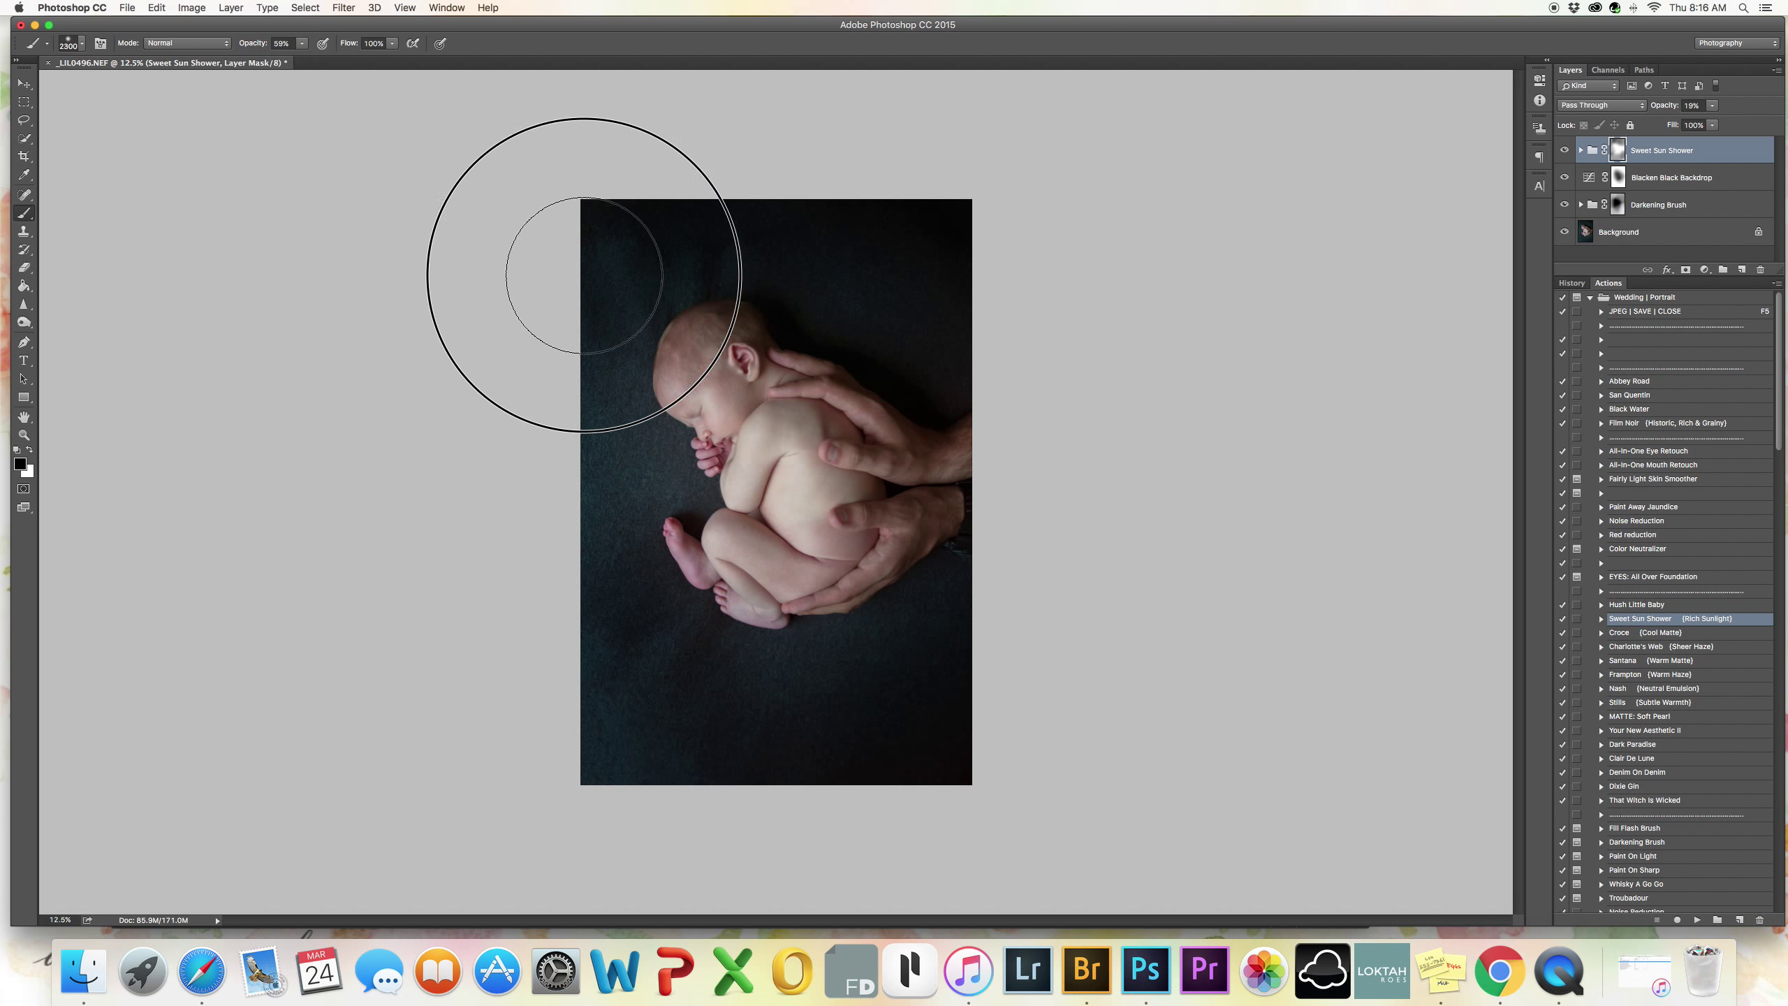
pyautogui.moveTo(1025, 349)
pyautogui.mouseDown()
pyautogui.moveTo(950, 260)
pyautogui.moveTo(980, 345)
pyautogui.moveTo(969, 275)
pyautogui.moveTo(809, 235)
pyautogui.moveTo(542, 215)
pyautogui.moveTo(648, 328)
pyautogui.mouseUp()
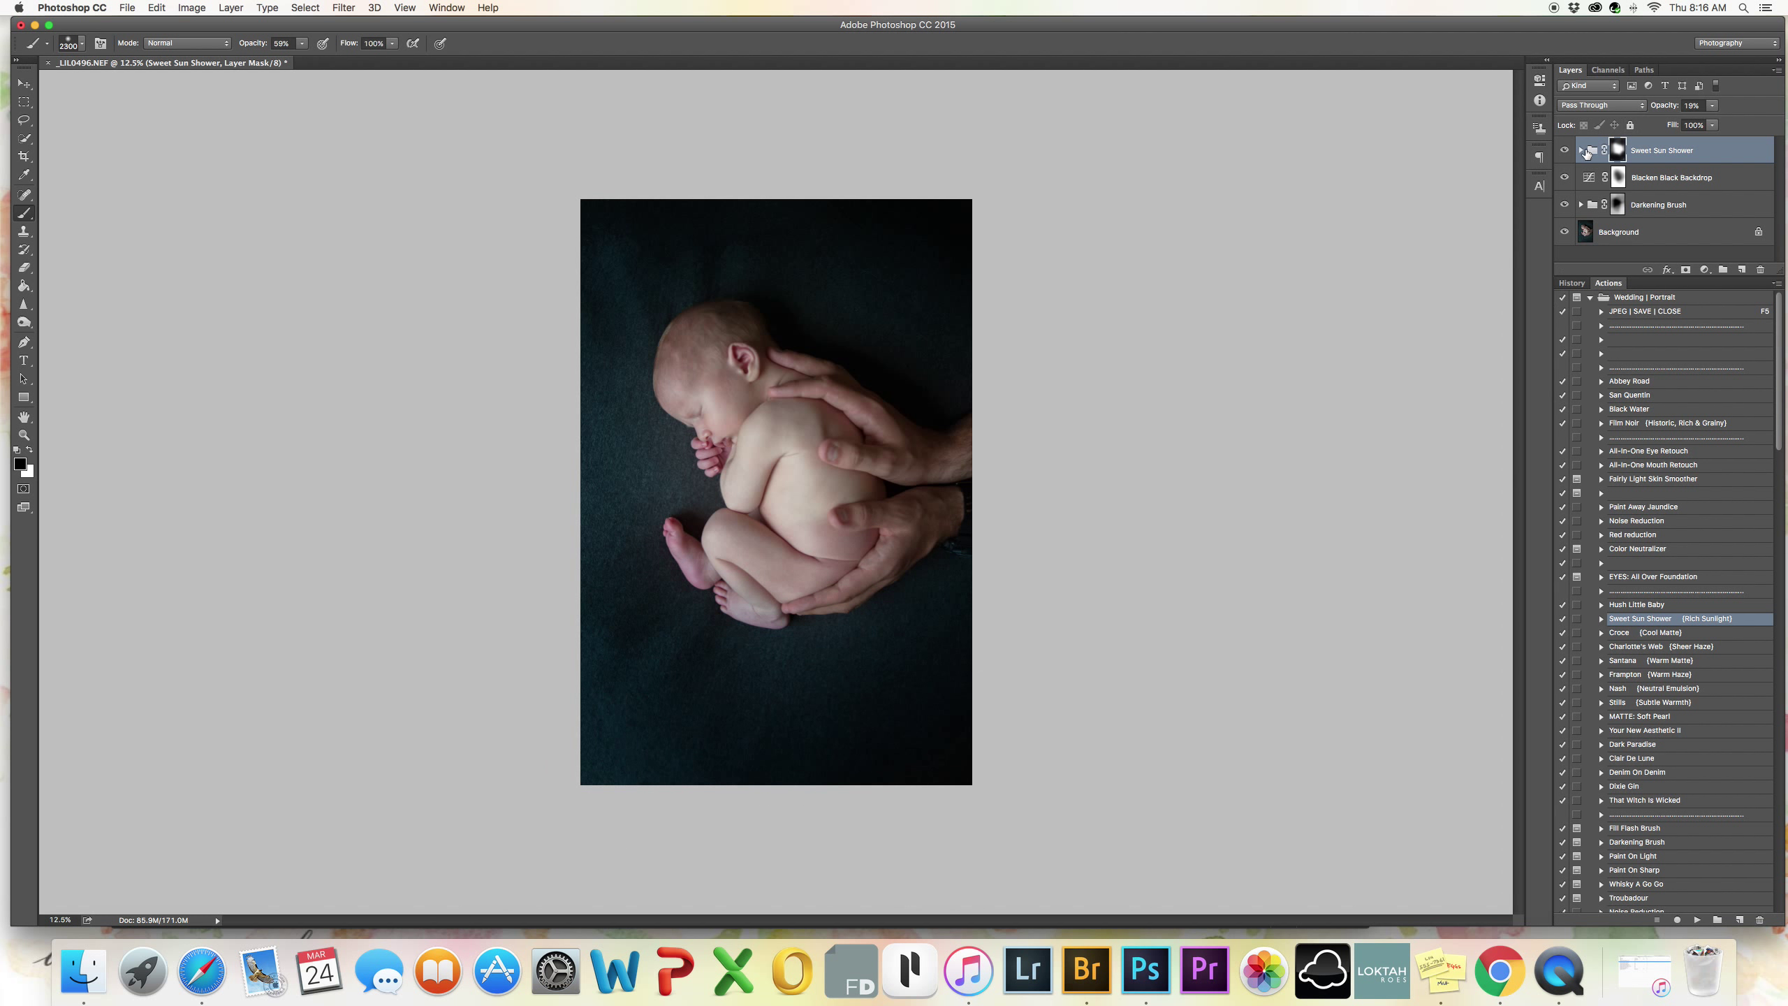
pyautogui.click(1563, 150)
# Rotate the whole image 90° clockwise.
pyautogui.click(23, 156)
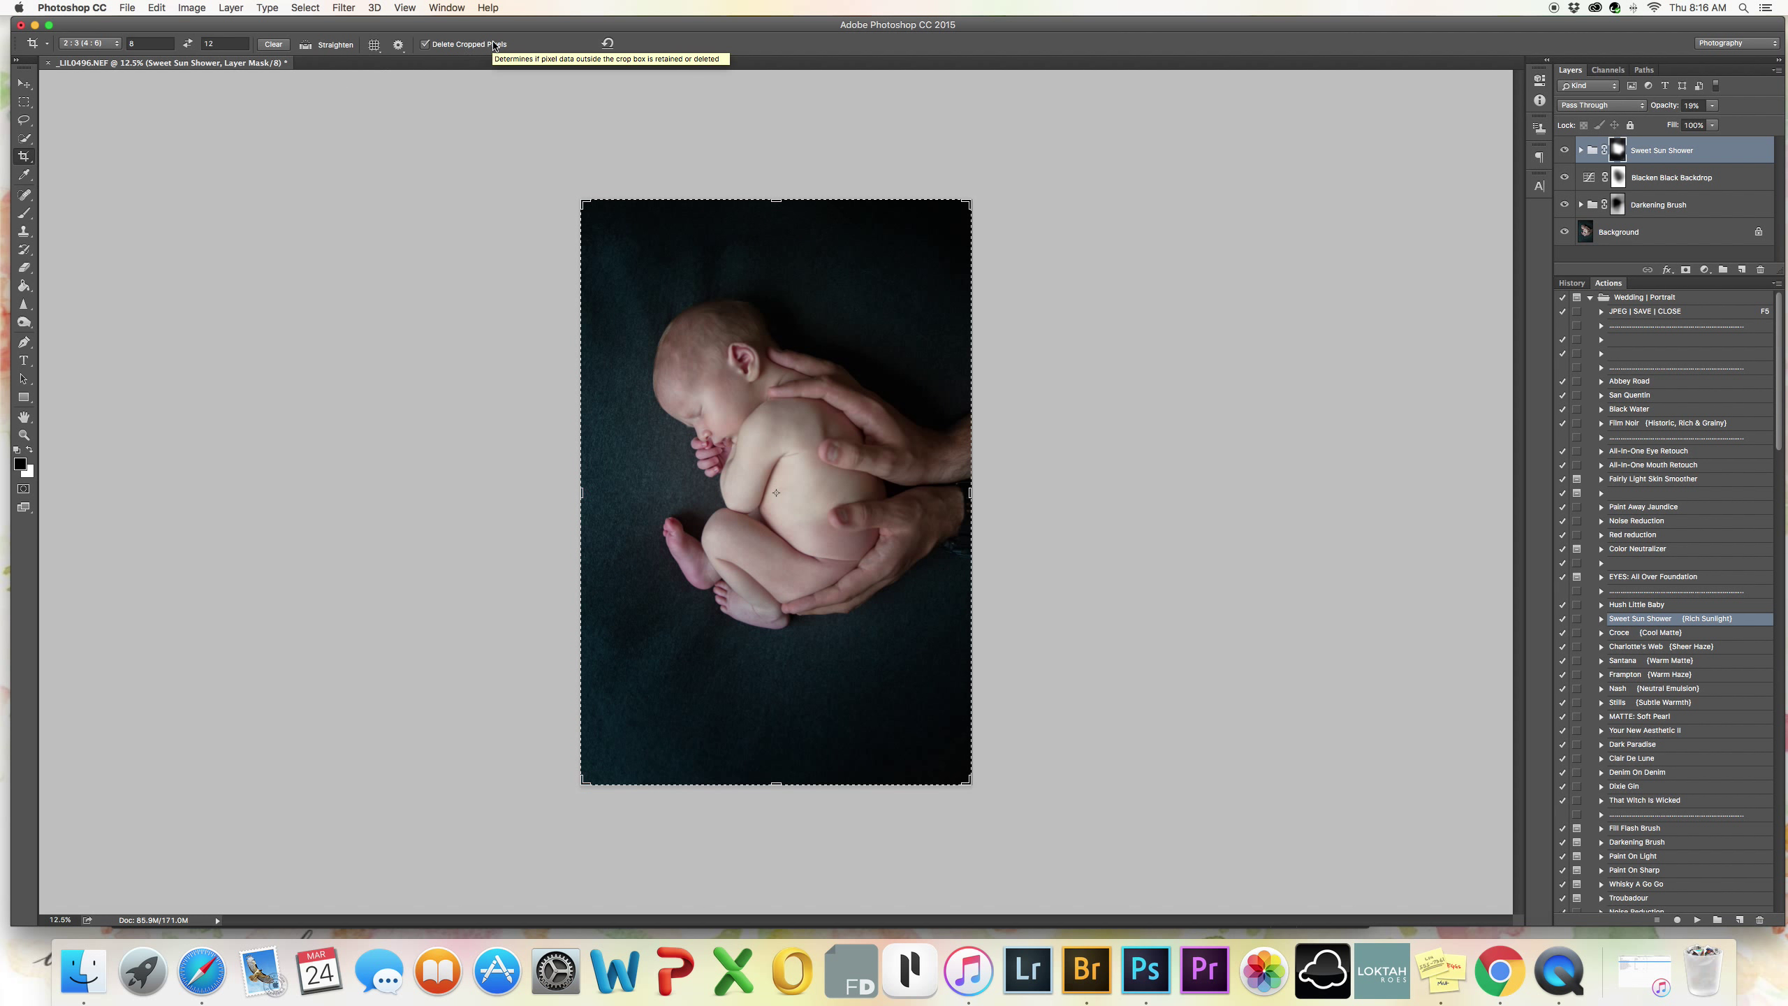
pyautogui.click(191, 7)
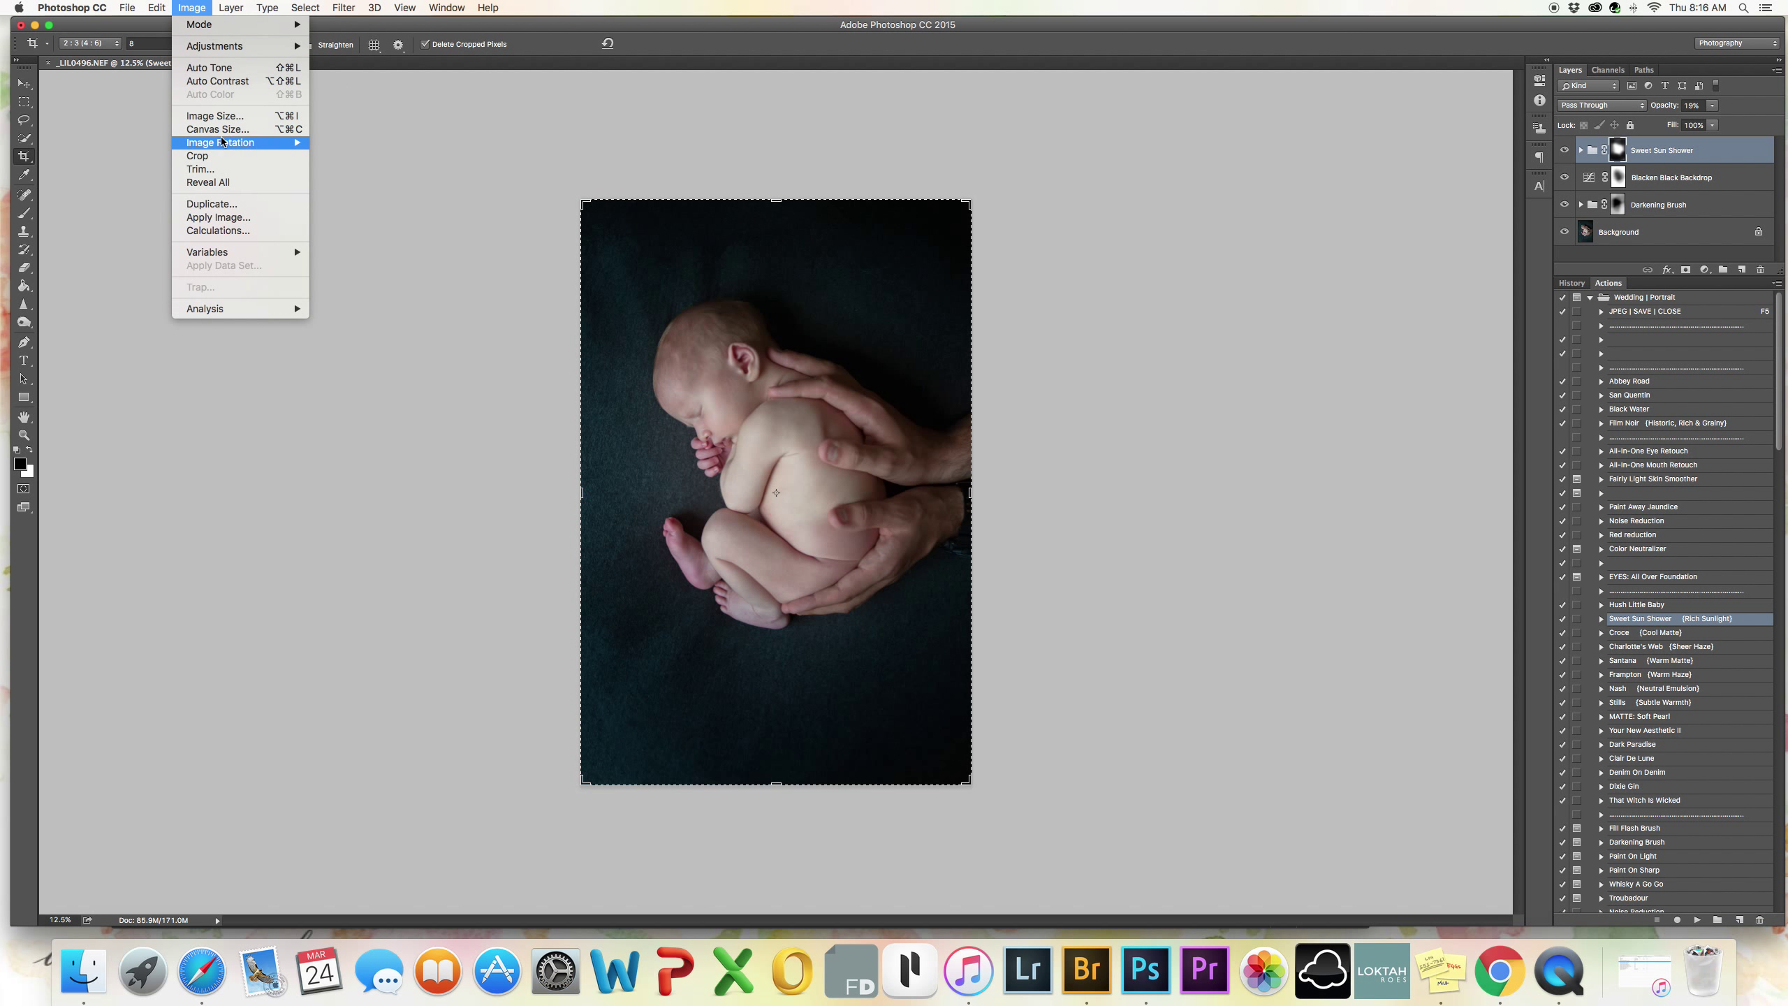
pyautogui.moveTo(233, 142)
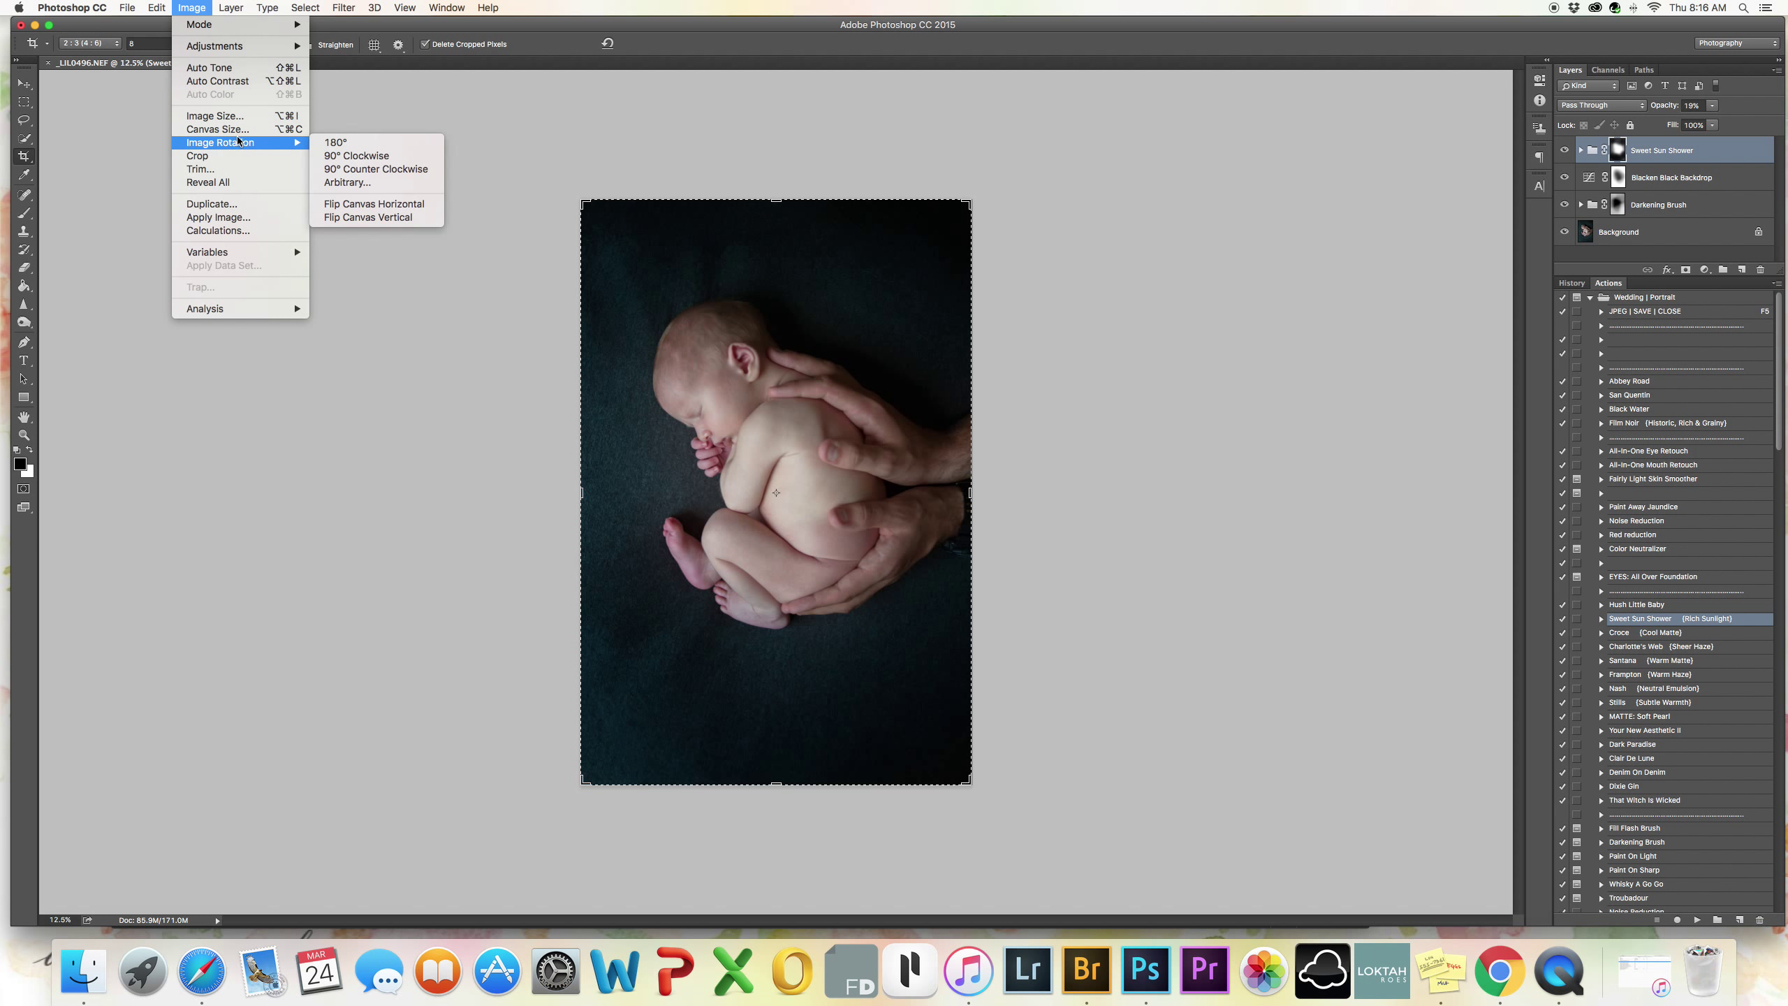
pyautogui.click(378, 155)
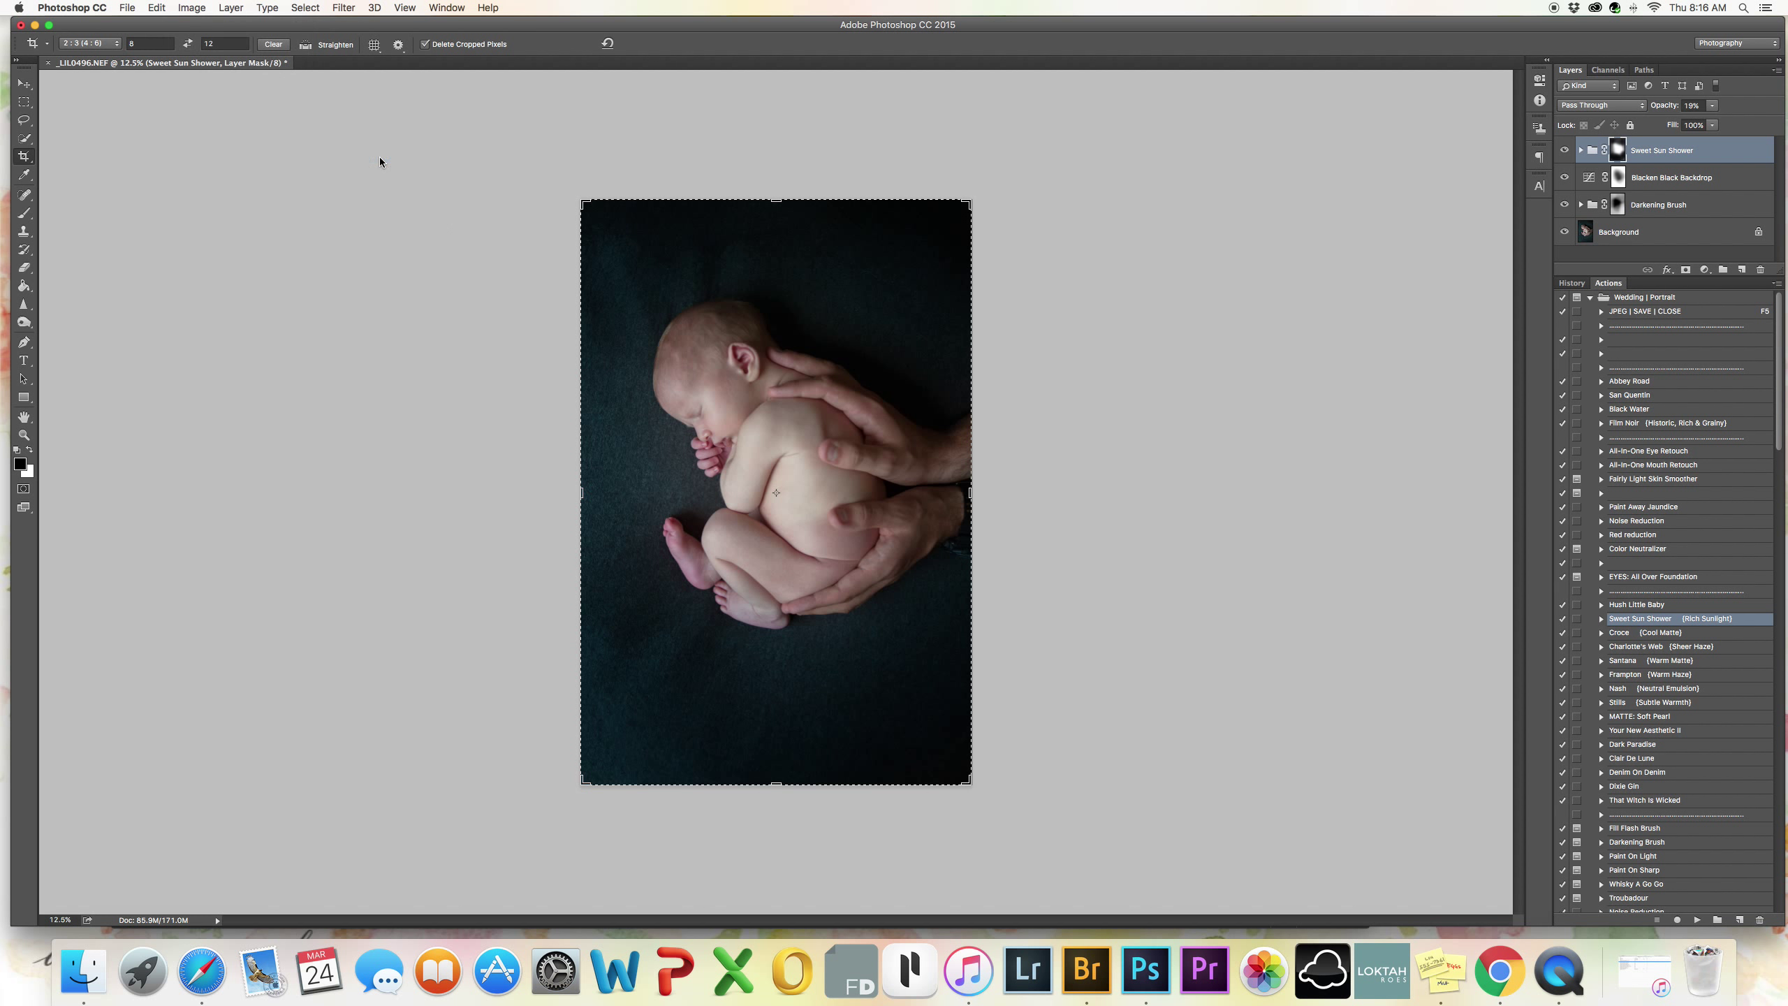
pyautogui.click(22, 90)
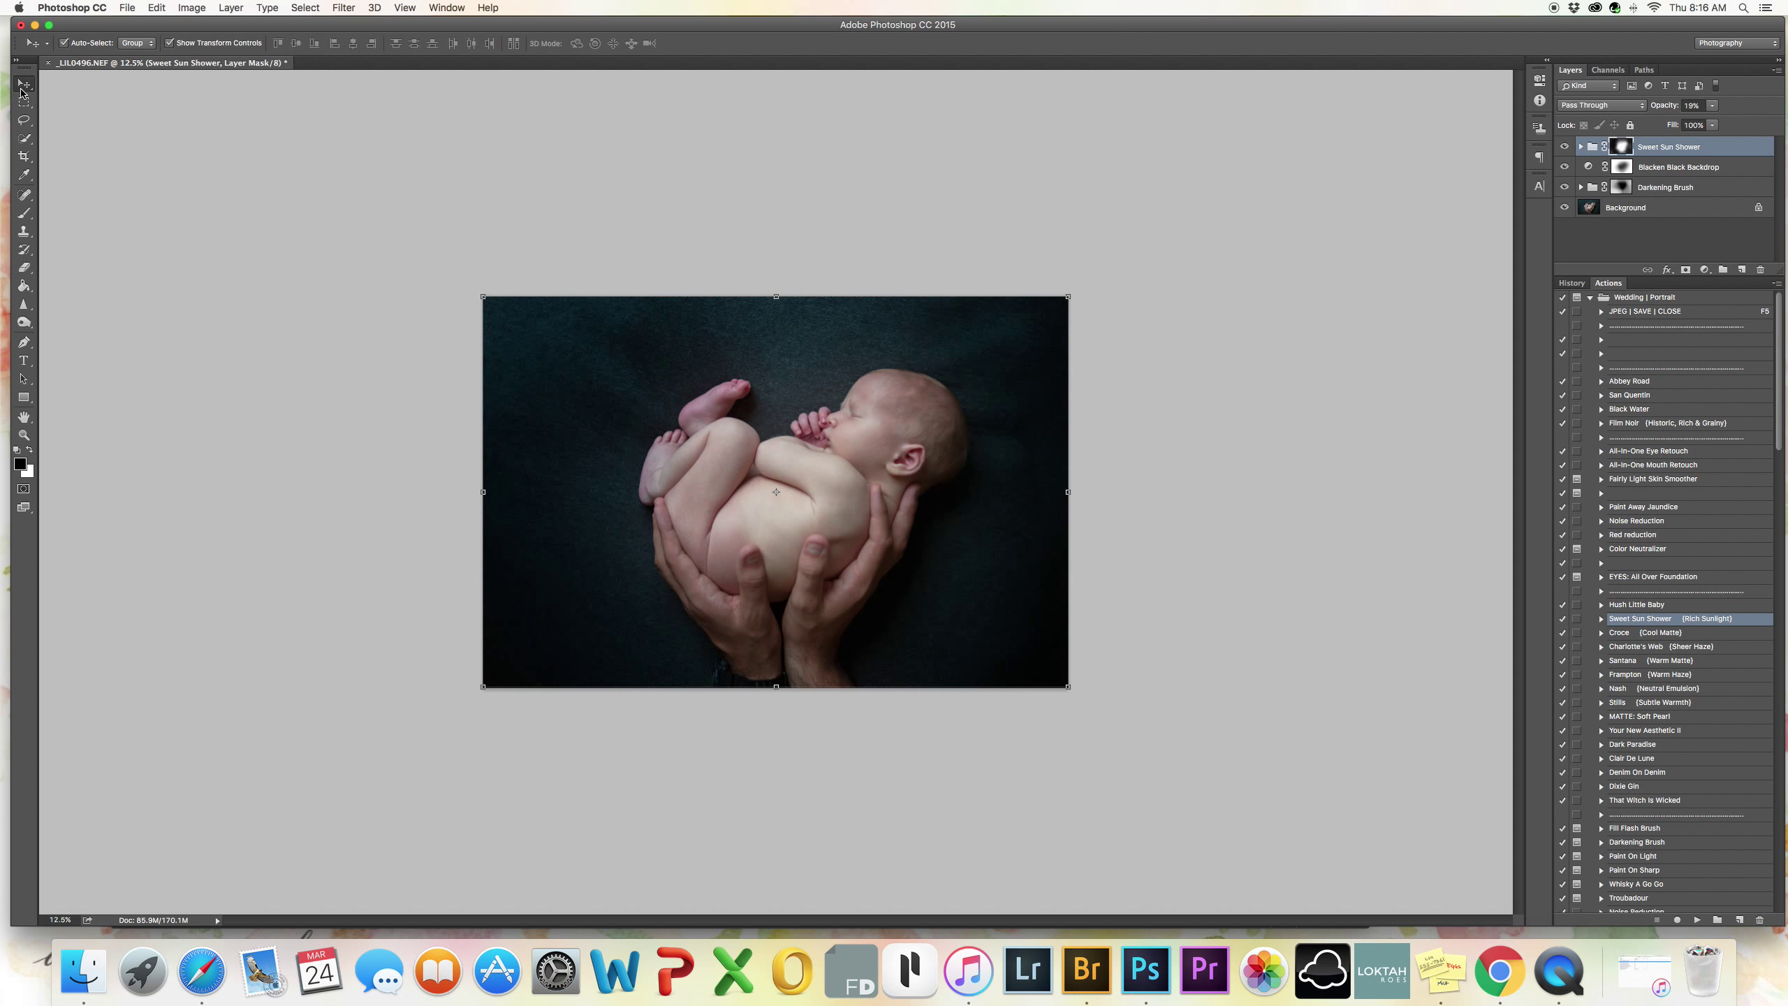
# Swap the crop ratio to 12 by 8 and crop the landscape image slightly tighter around the baby.
pyautogui.click(24, 156)
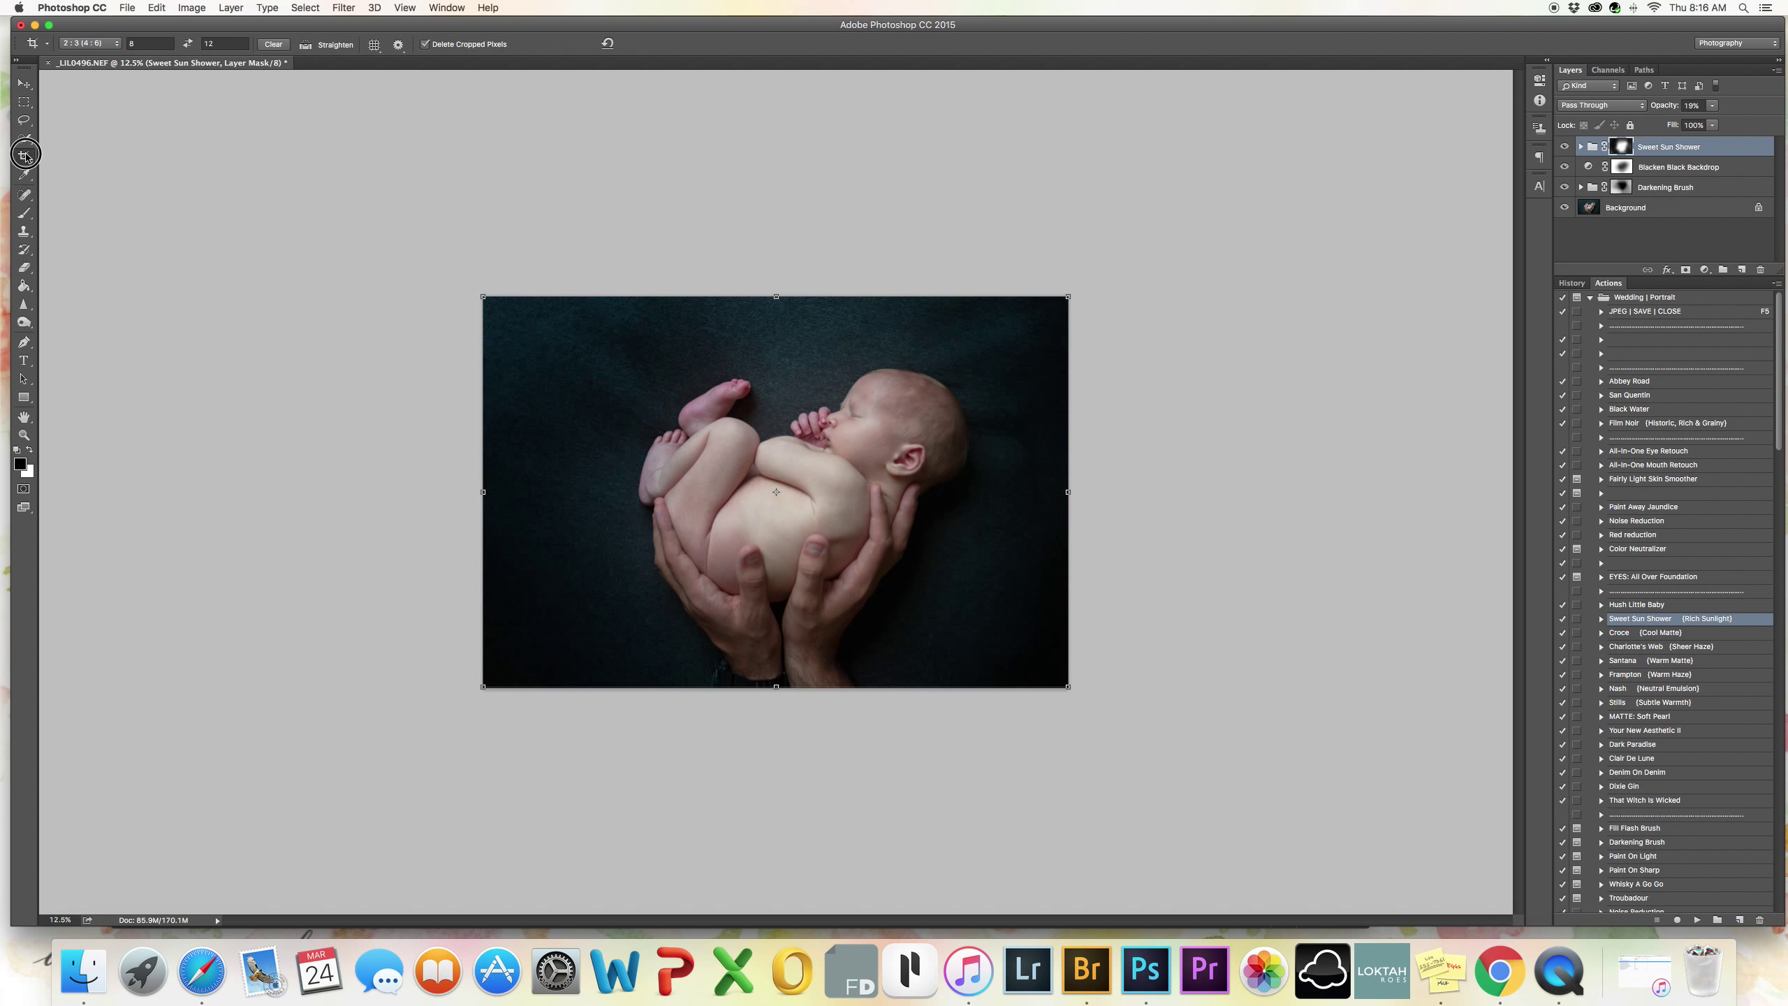
pyautogui.click(188, 44)
pyautogui.moveTo(505, 294); pyautogui.dragTo(506, 308)
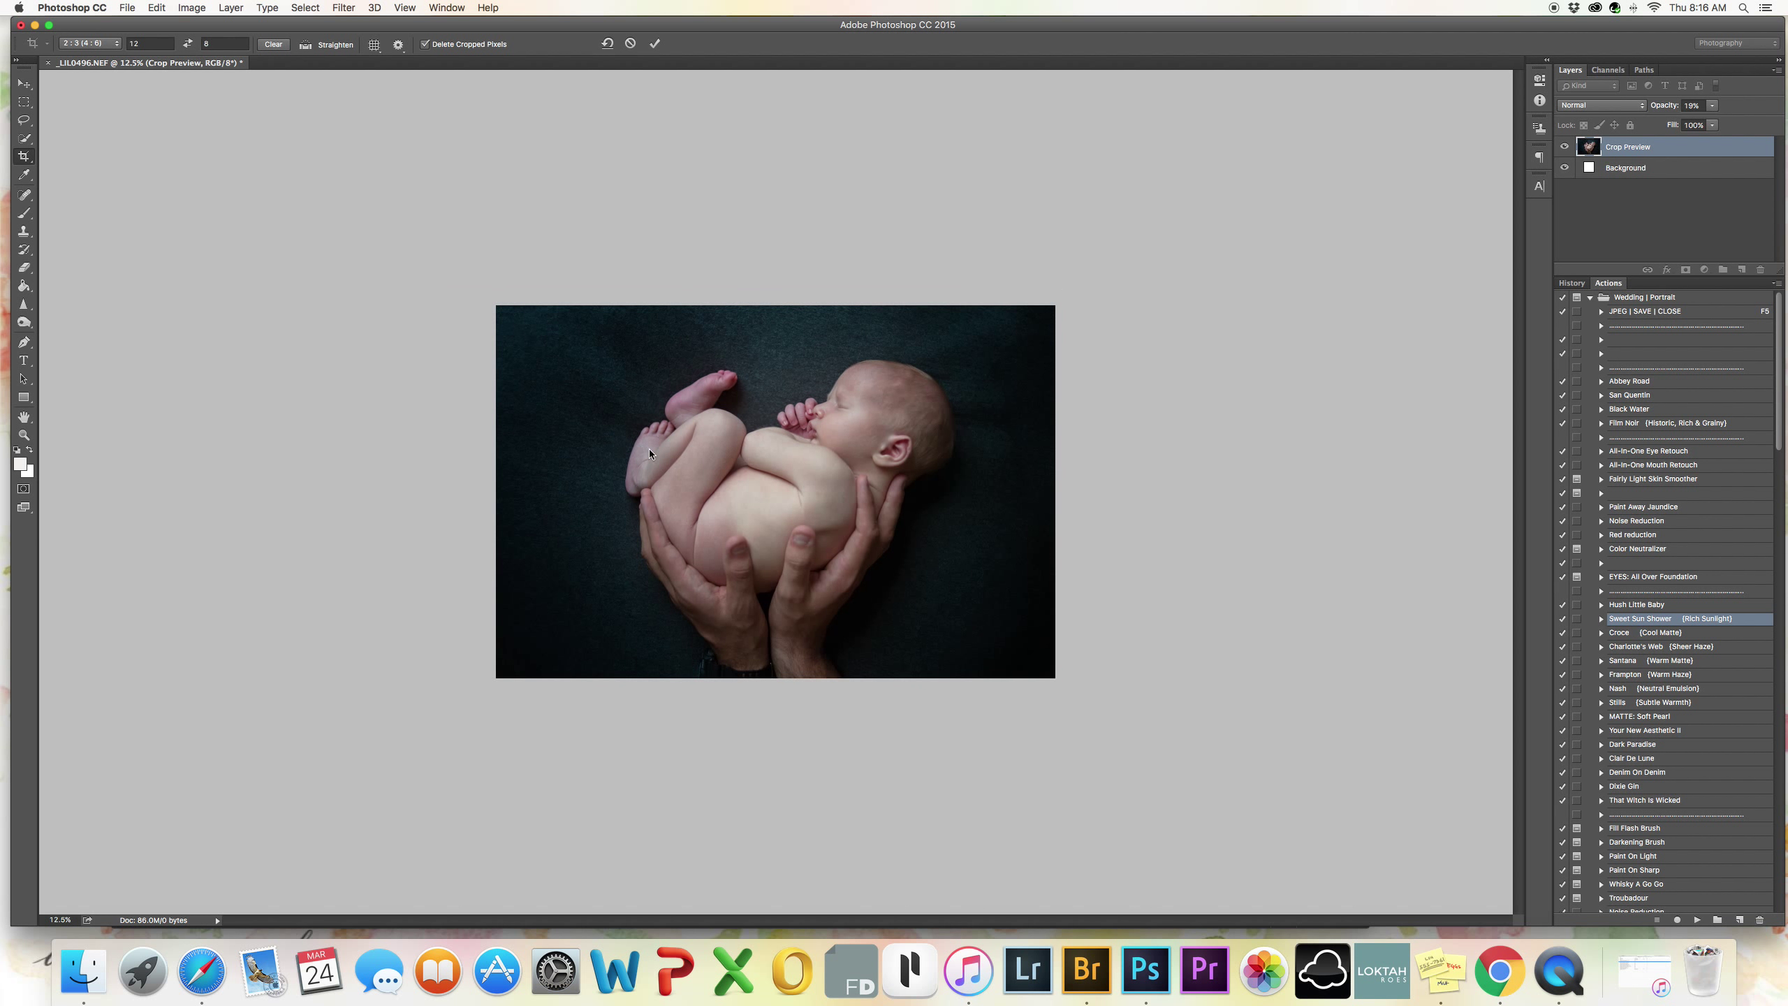
pyautogui.press('Return')
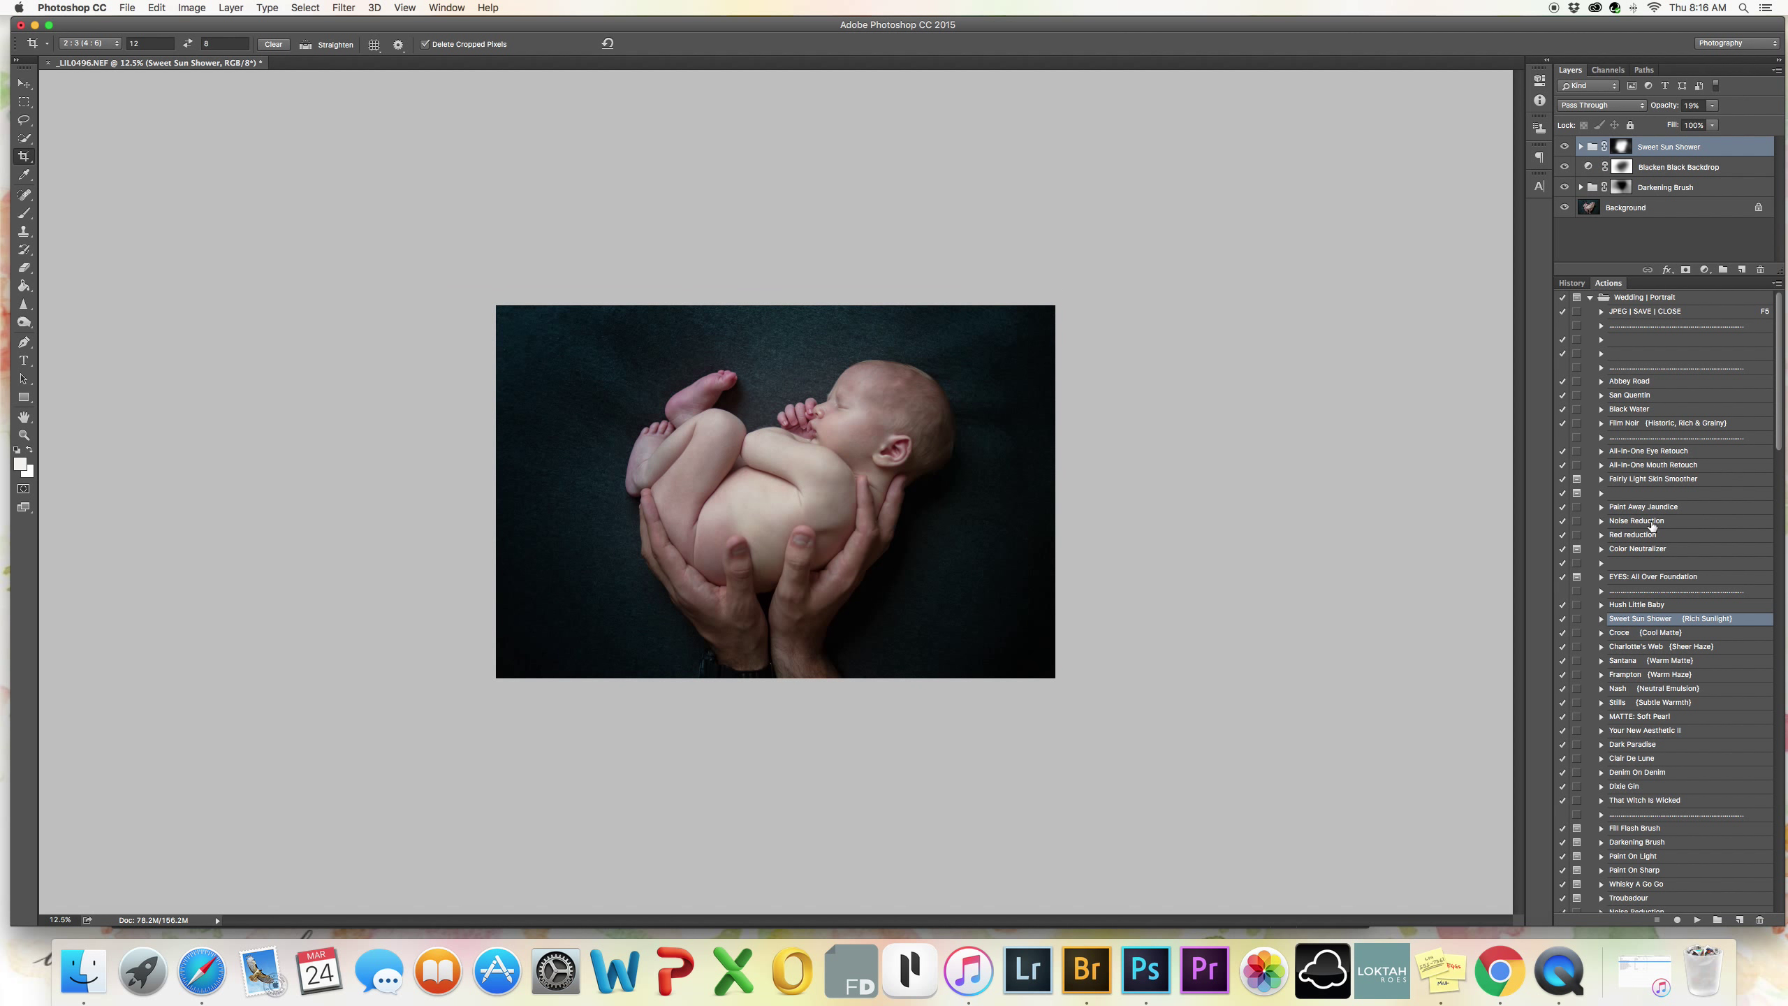
# Run the unnamed skin-smoothing action below Fairly Light Skin Smoother to add the Creamy Baby Skin Smoother group.
pyautogui.click(1626, 499)
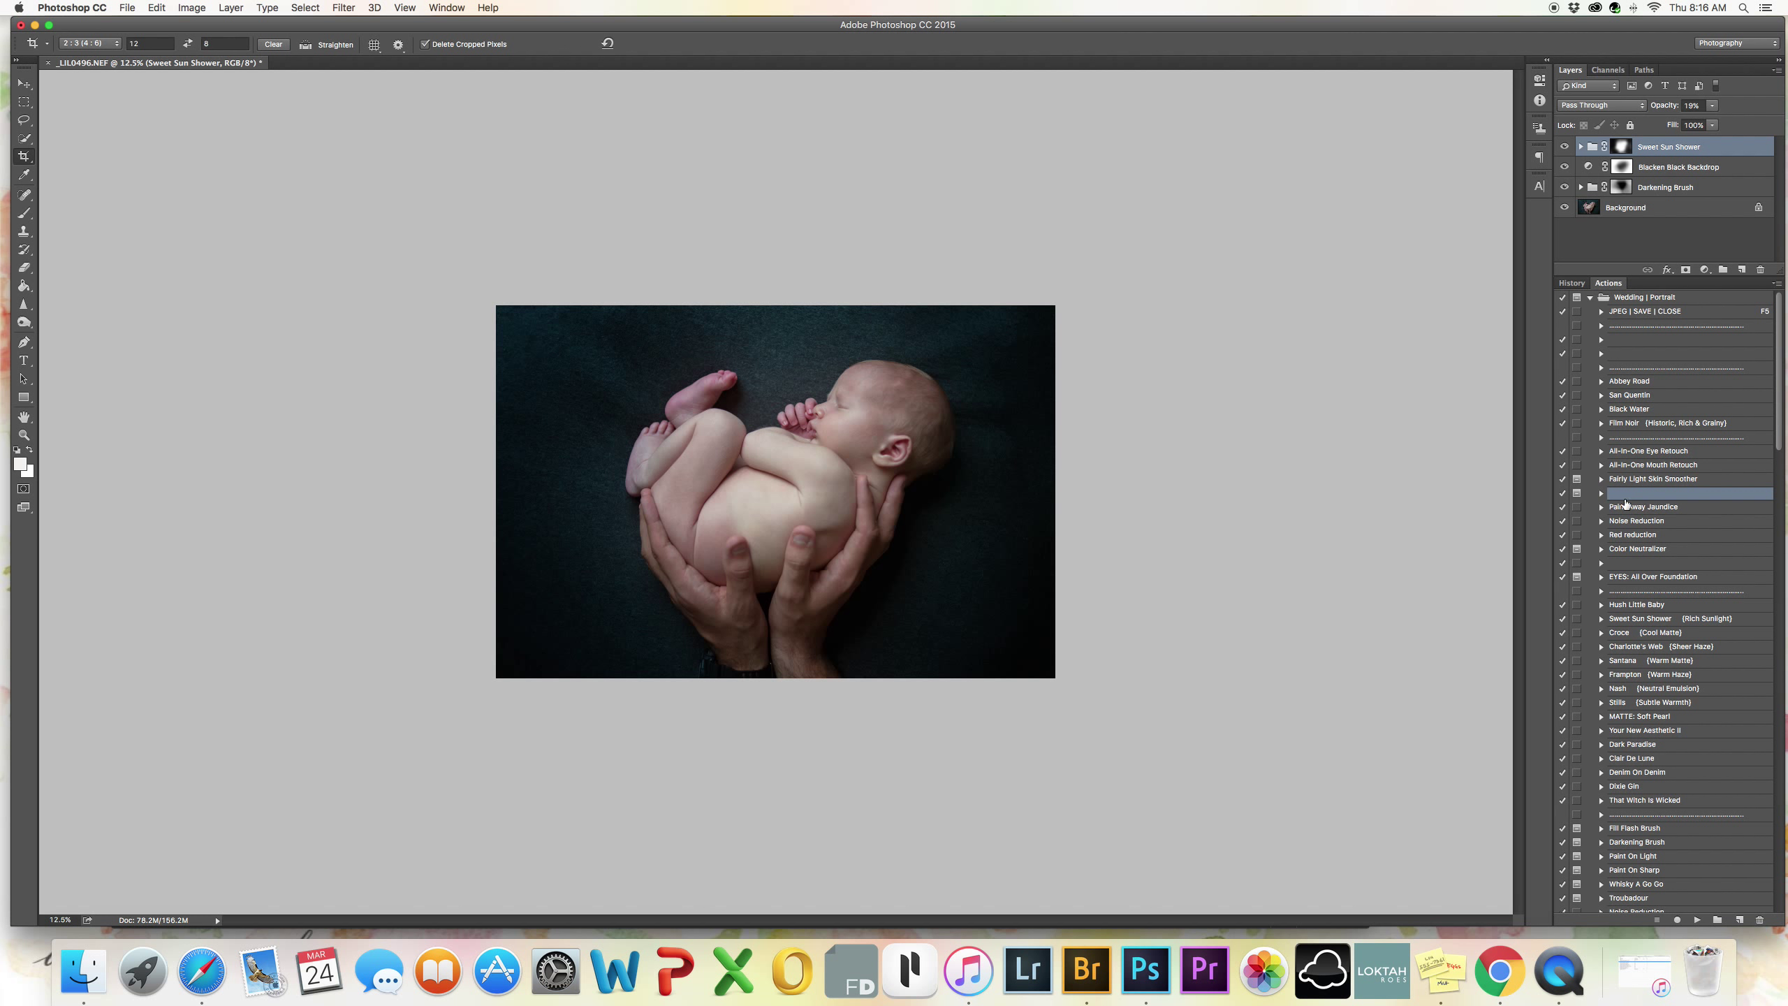
pyautogui.keyDown('super'); pyautogui.click(1650, 494); pyautogui.keyUp('super')
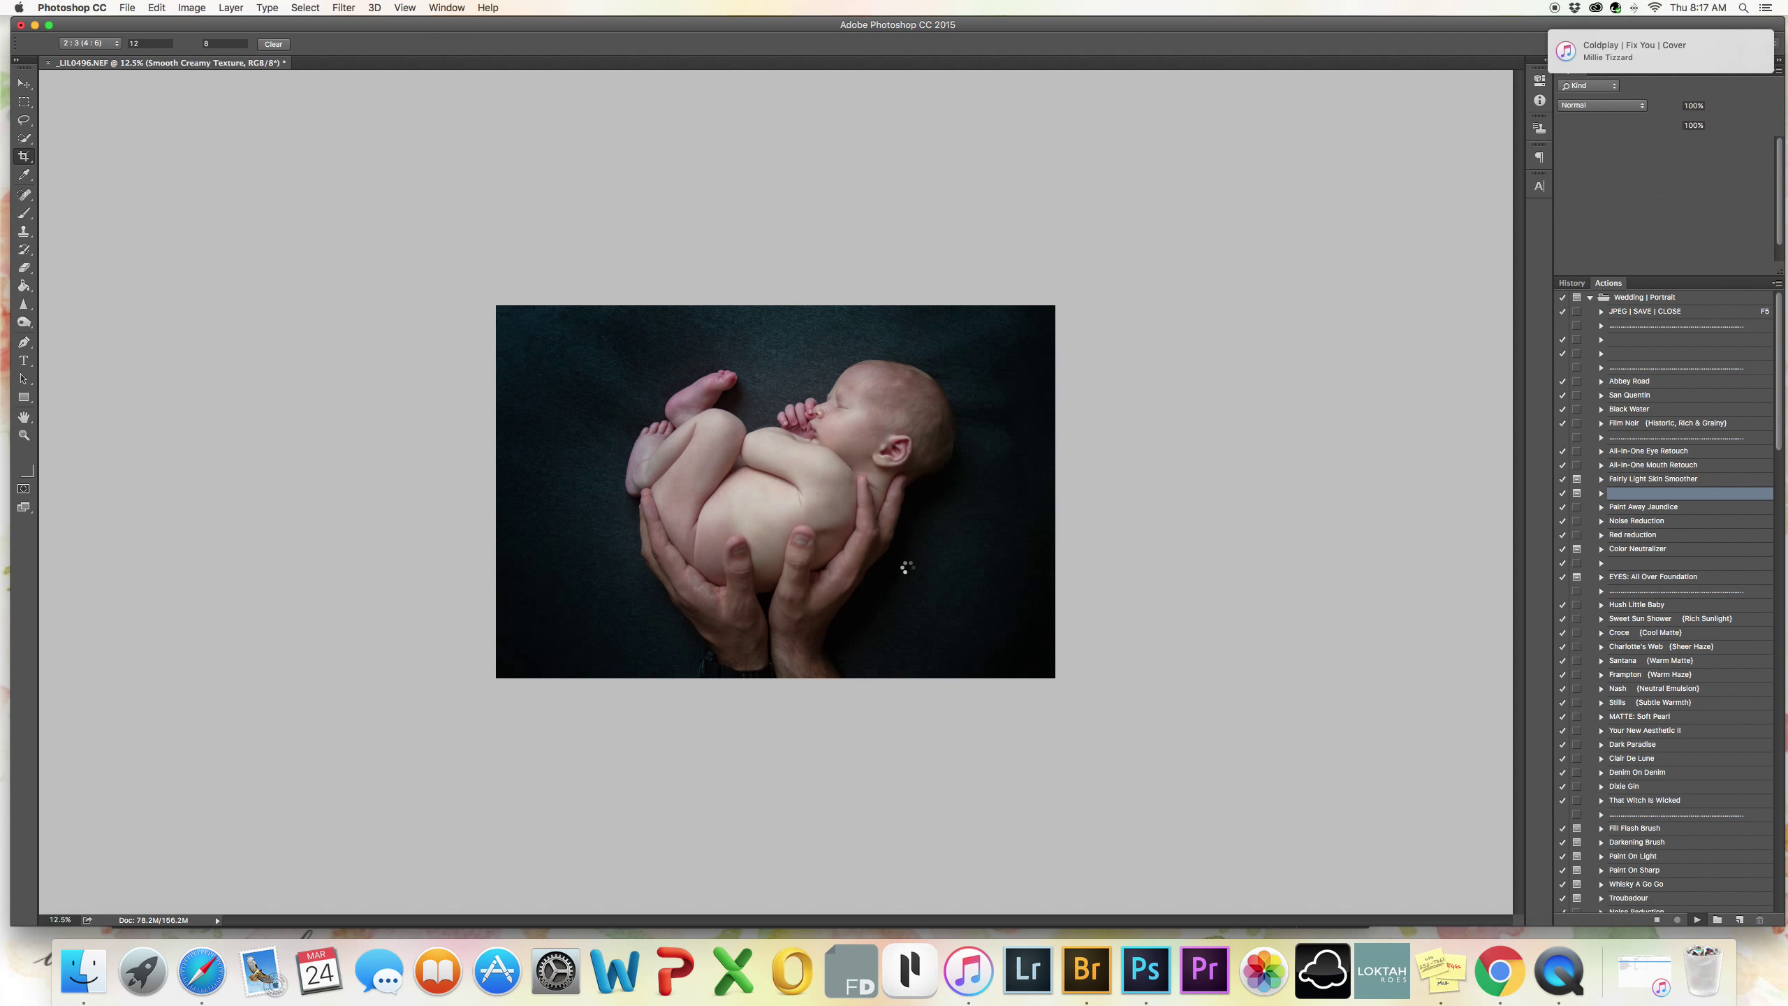
pyautogui.press('Return')
# Paint white with a smaller brush on the Creamy Baby Skin Smoother mask over the baby's face, torso and legs.
pyautogui.press('[')
pyautogui.press('[')
pyautogui.press('[')
pyautogui.press('[')
pyautogui.press('[')
pyautogui.press('[')
pyautogui.press('[')
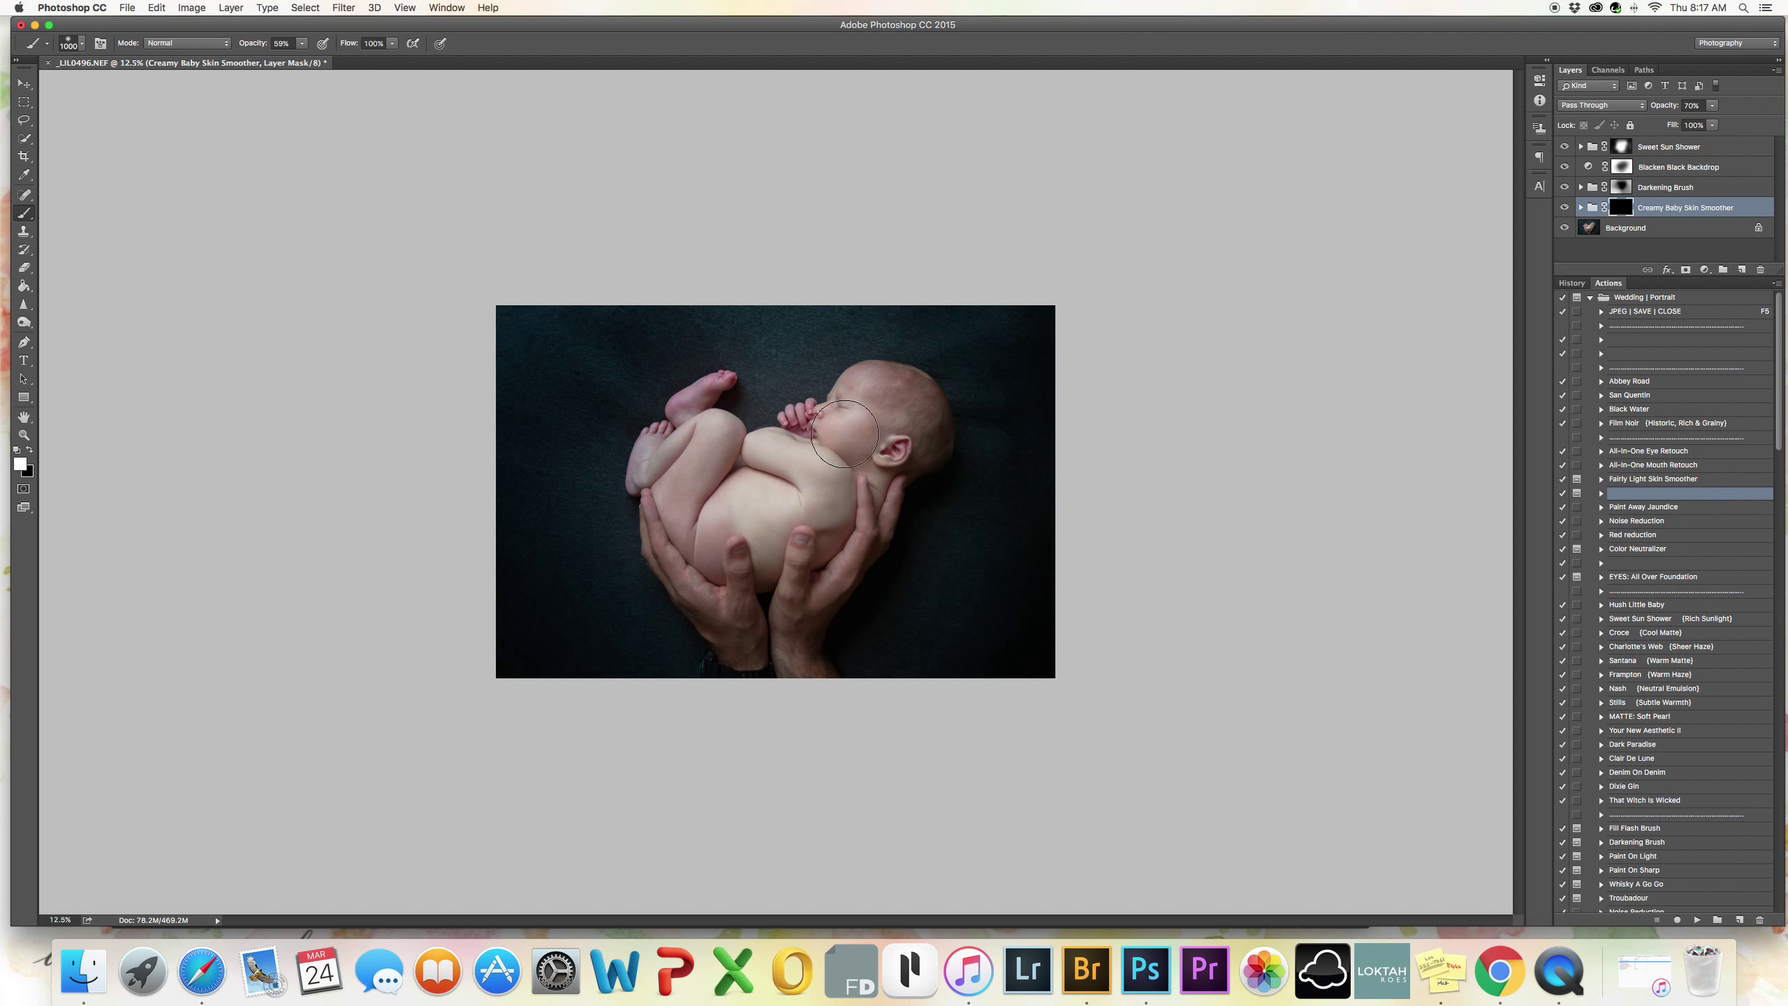
pyautogui.press('[')
pyautogui.press('[')
pyautogui.press('[')
pyautogui.press('[')
pyautogui.press('[')
pyautogui.press('[')
pyautogui.moveTo(853, 416)
pyautogui.mouseDown()
pyautogui.moveTo(858, 372)
pyautogui.moveTo(850, 472)
pyautogui.mouseUp()
pyautogui.press(']')
pyautogui.press(']')
pyautogui.press(']')
pyautogui.moveTo(749, 511)
pyautogui.mouseDown()
pyautogui.moveTo(763, 551)
pyautogui.moveTo(698, 536)
pyautogui.moveTo(669, 501)
pyautogui.moveTo(702, 465)
pyautogui.moveTo(710, 430)
pyautogui.moveTo(679, 445)
pyautogui.moveTo(705, 397)
pyautogui.moveTo(700, 450)
pyautogui.mouseUp()
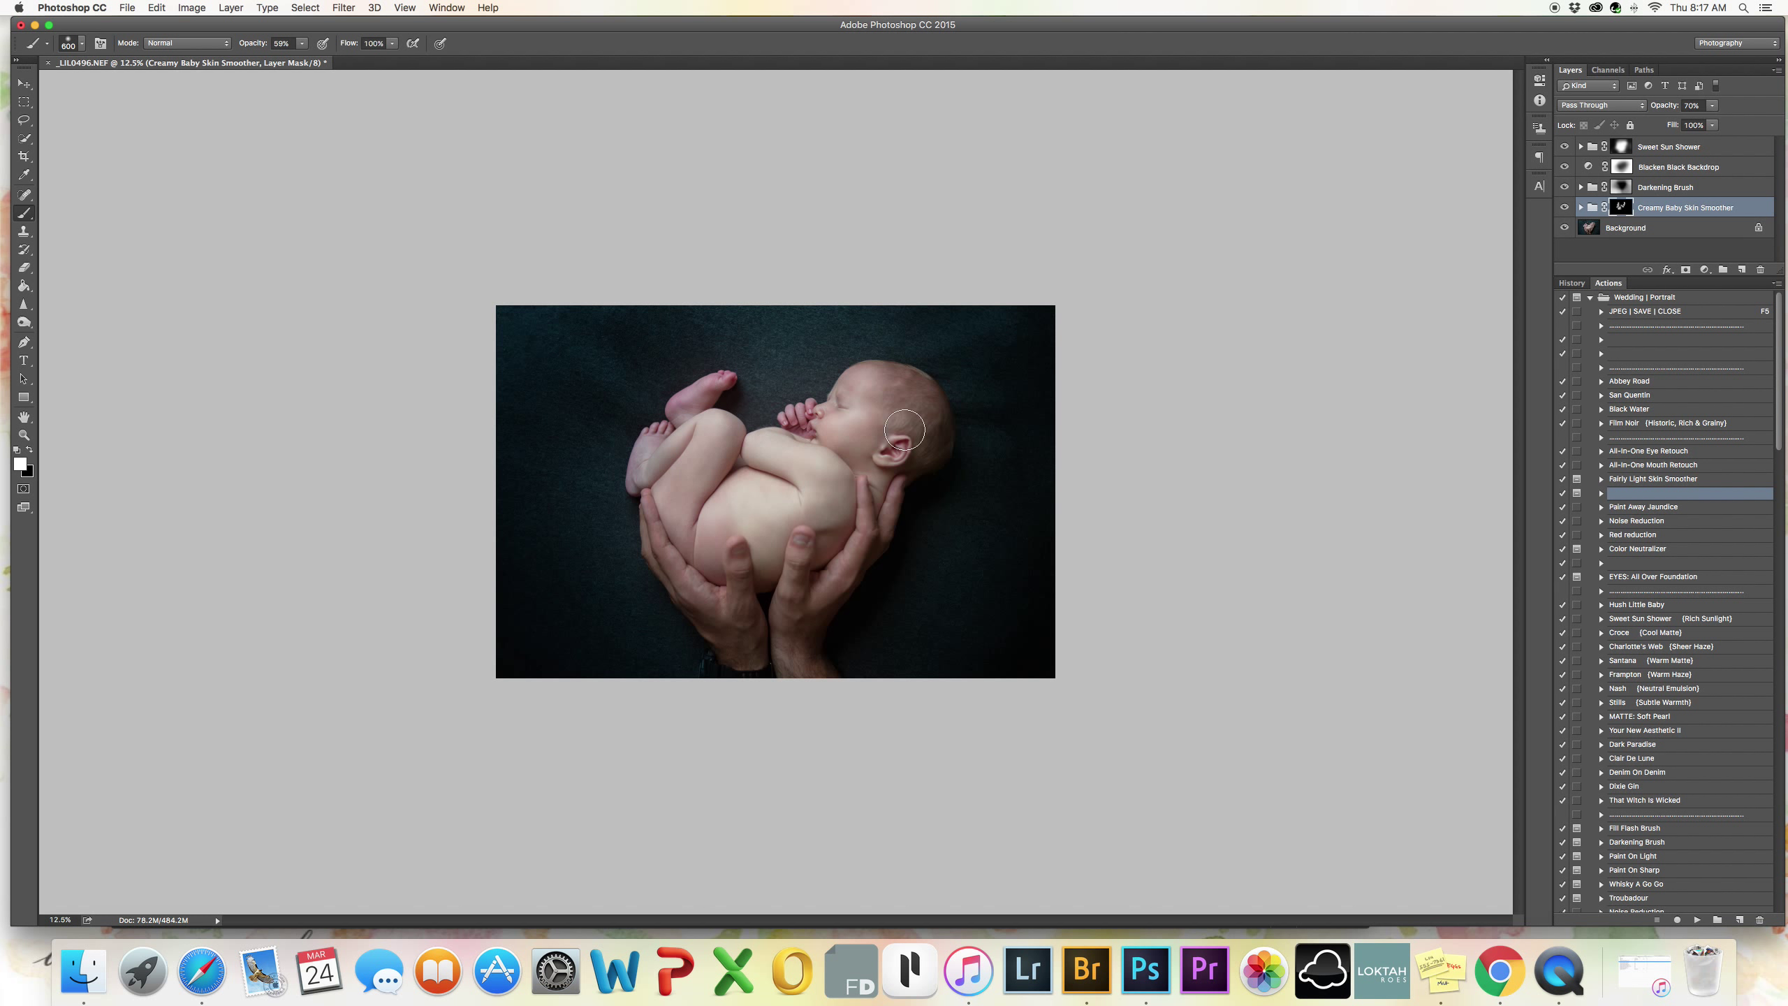
# Compare the image with and without the Creamy Baby Skin Smoother group and lower the group's opacity.
pyautogui.click(1562, 208)
pyautogui.click(1562, 208)
pyautogui.moveTo(1672, 110); pyautogui.dragTo(1653, 113)
# Run the Red reduction action and paint white on the Shed the Red mask over the baby's feet, fingers and head.
pyautogui.doubleClick(1651, 535)
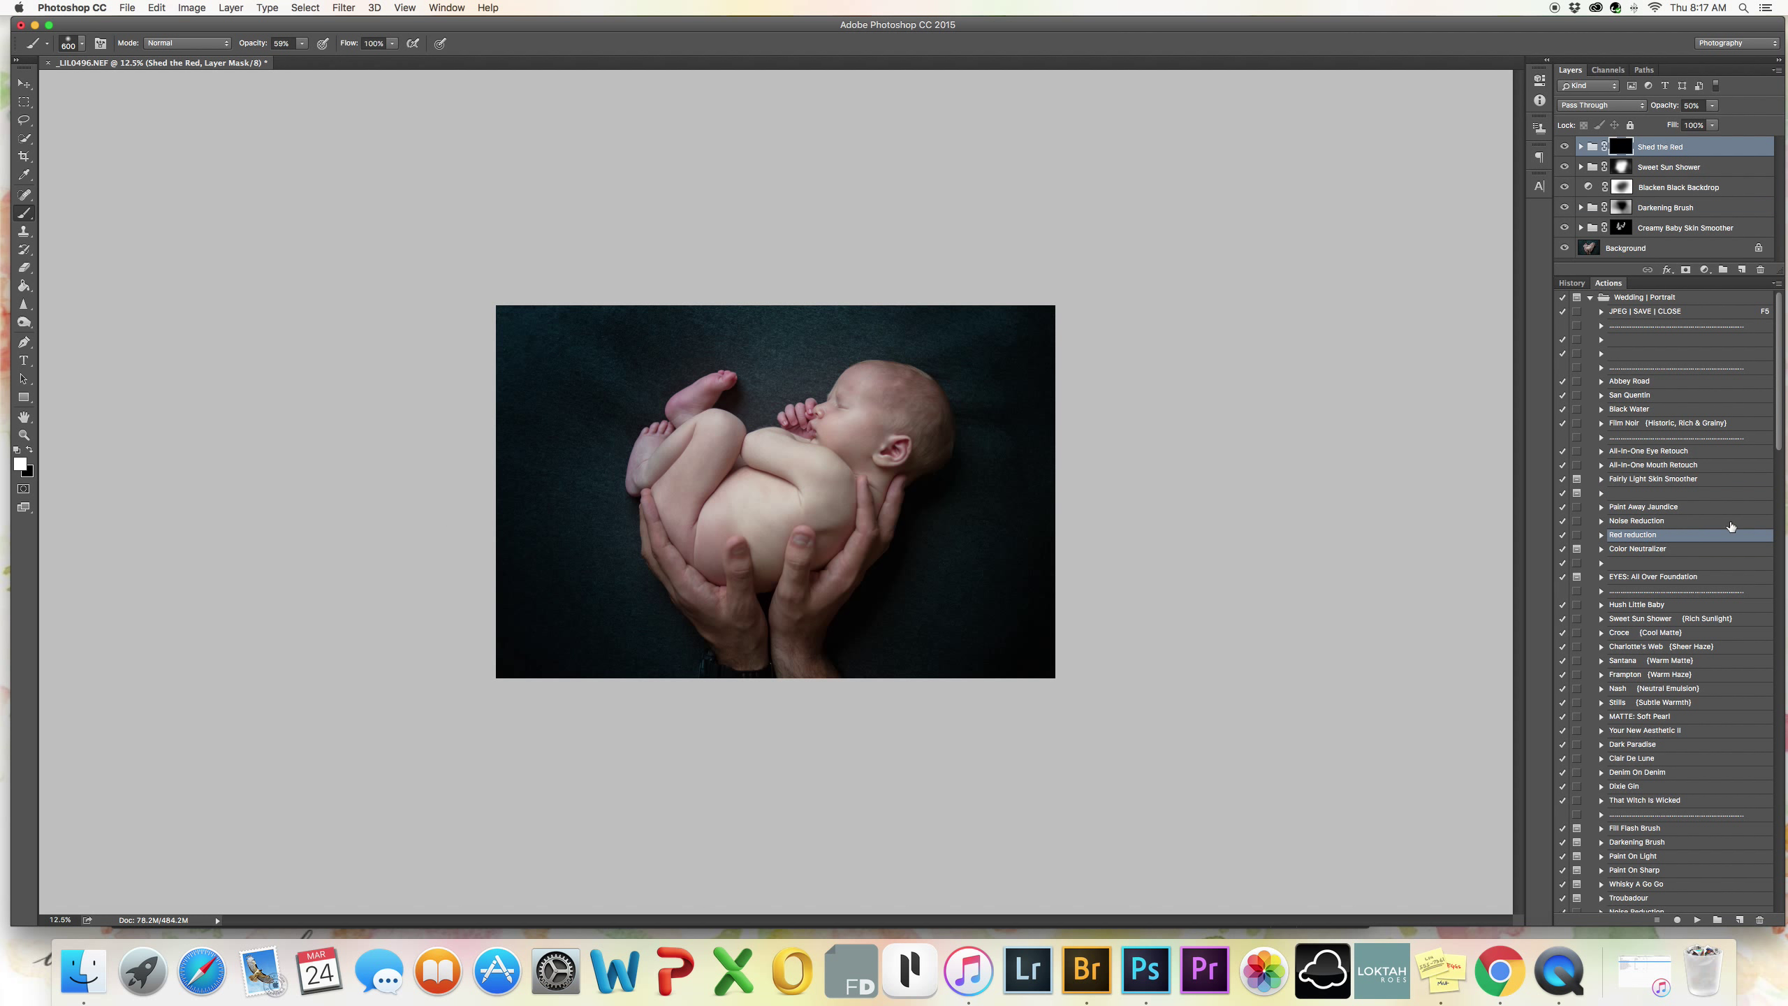
pyautogui.moveTo(731, 381); pyautogui.dragTo(648, 450)
pyautogui.moveTo(813, 405)
pyautogui.mouseDown()
pyautogui.moveTo(782, 423)
pyautogui.moveTo(792, 450)
pyautogui.mouseUp()
pyautogui.press('super+z')
pyautogui.press('[')
pyautogui.press('[')
pyautogui.press('[')
pyautogui.press('[')
pyautogui.moveTo(794, 417); pyautogui.dragTo(790, 419)
pyautogui.press(']')
pyautogui.press(']')
pyautogui.press(']')
pyautogui.click(896, 418)
# Set the Darkening Brush group's opacity to 89%.
pyautogui.click(1622, 207)
pyautogui.click(1684, 108)
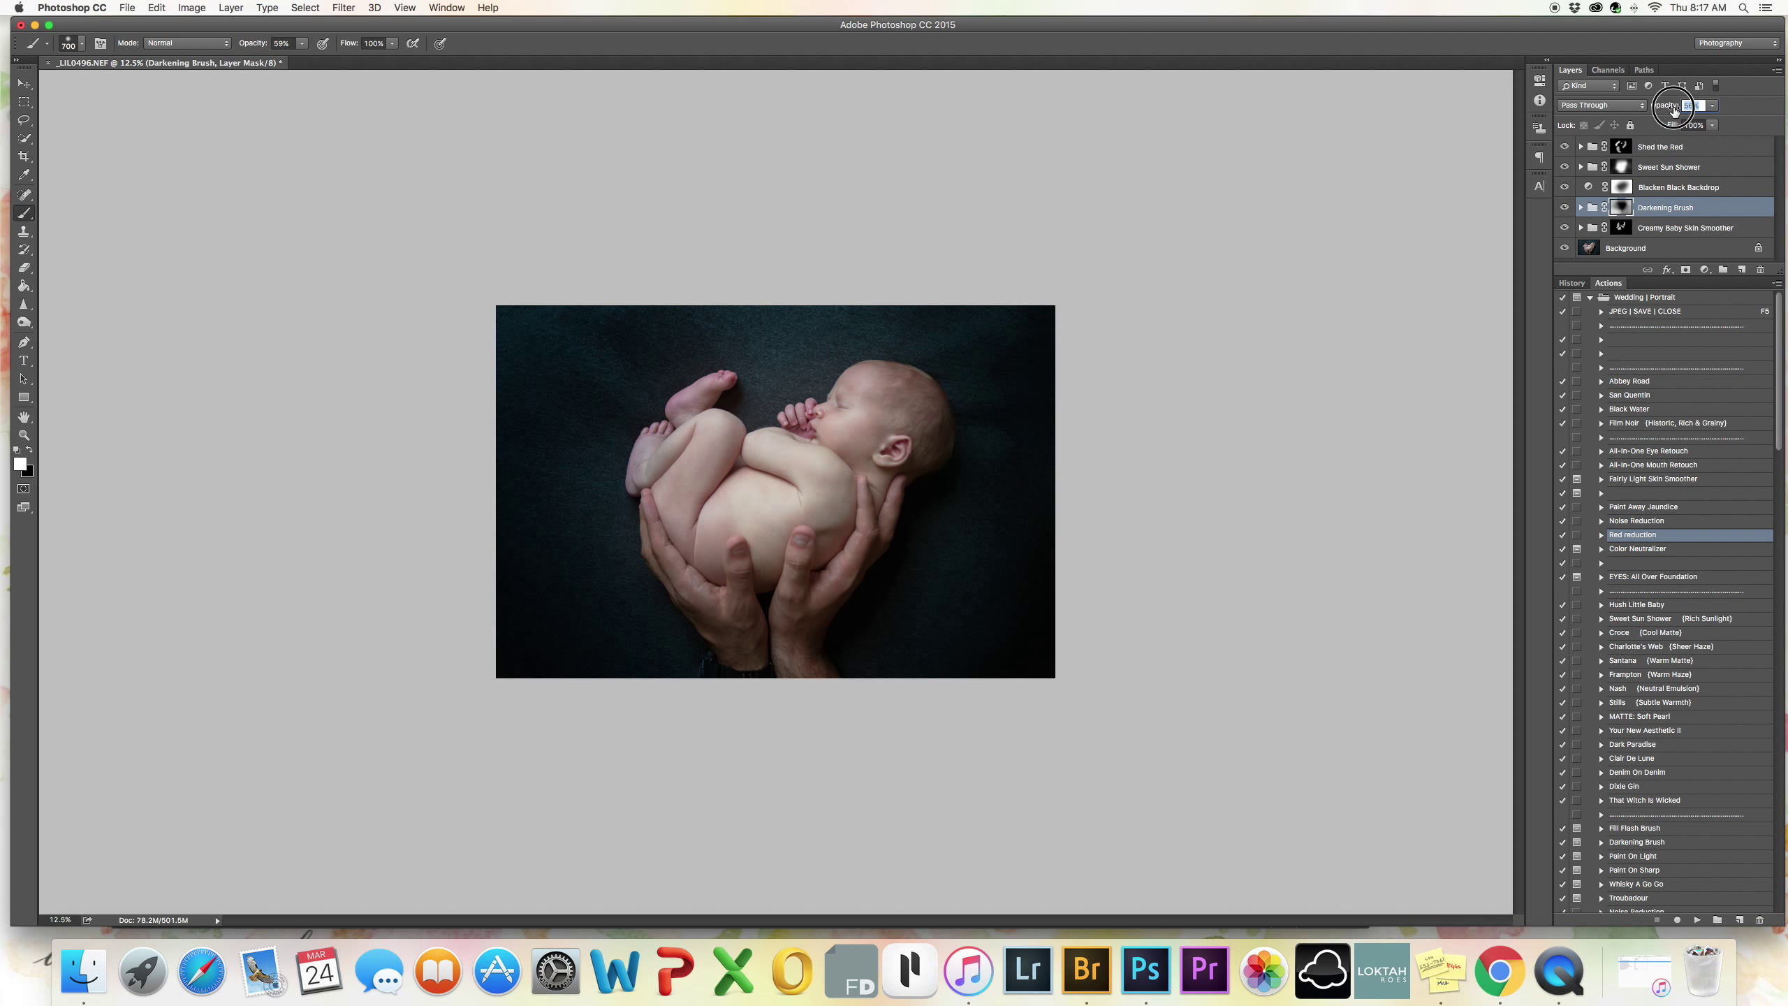
pyautogui.write('89')
pyautogui.press('Return')
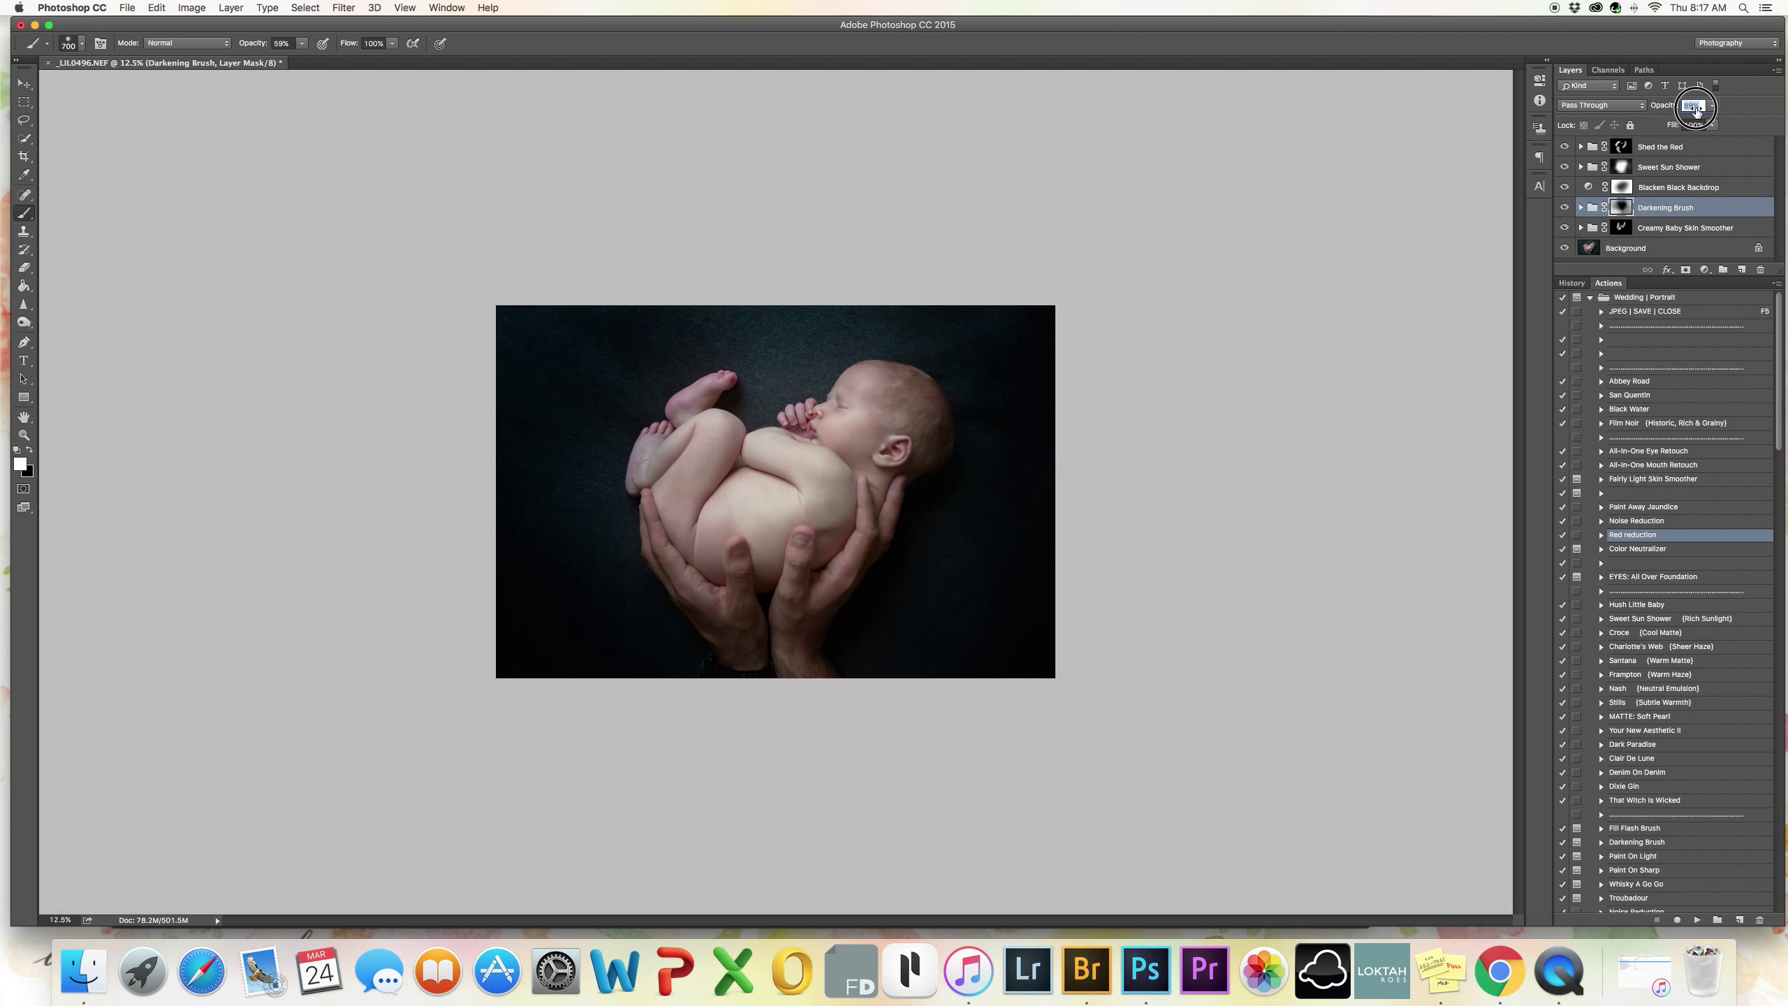
# Raise the Sweet Sun Shower group's opacity to about 28% and increase the Blacken Black Backdrop layer's opacity.
pyautogui.click(1673, 165)
pyautogui.moveTo(1675, 105); pyautogui.dragTo(1682, 105)
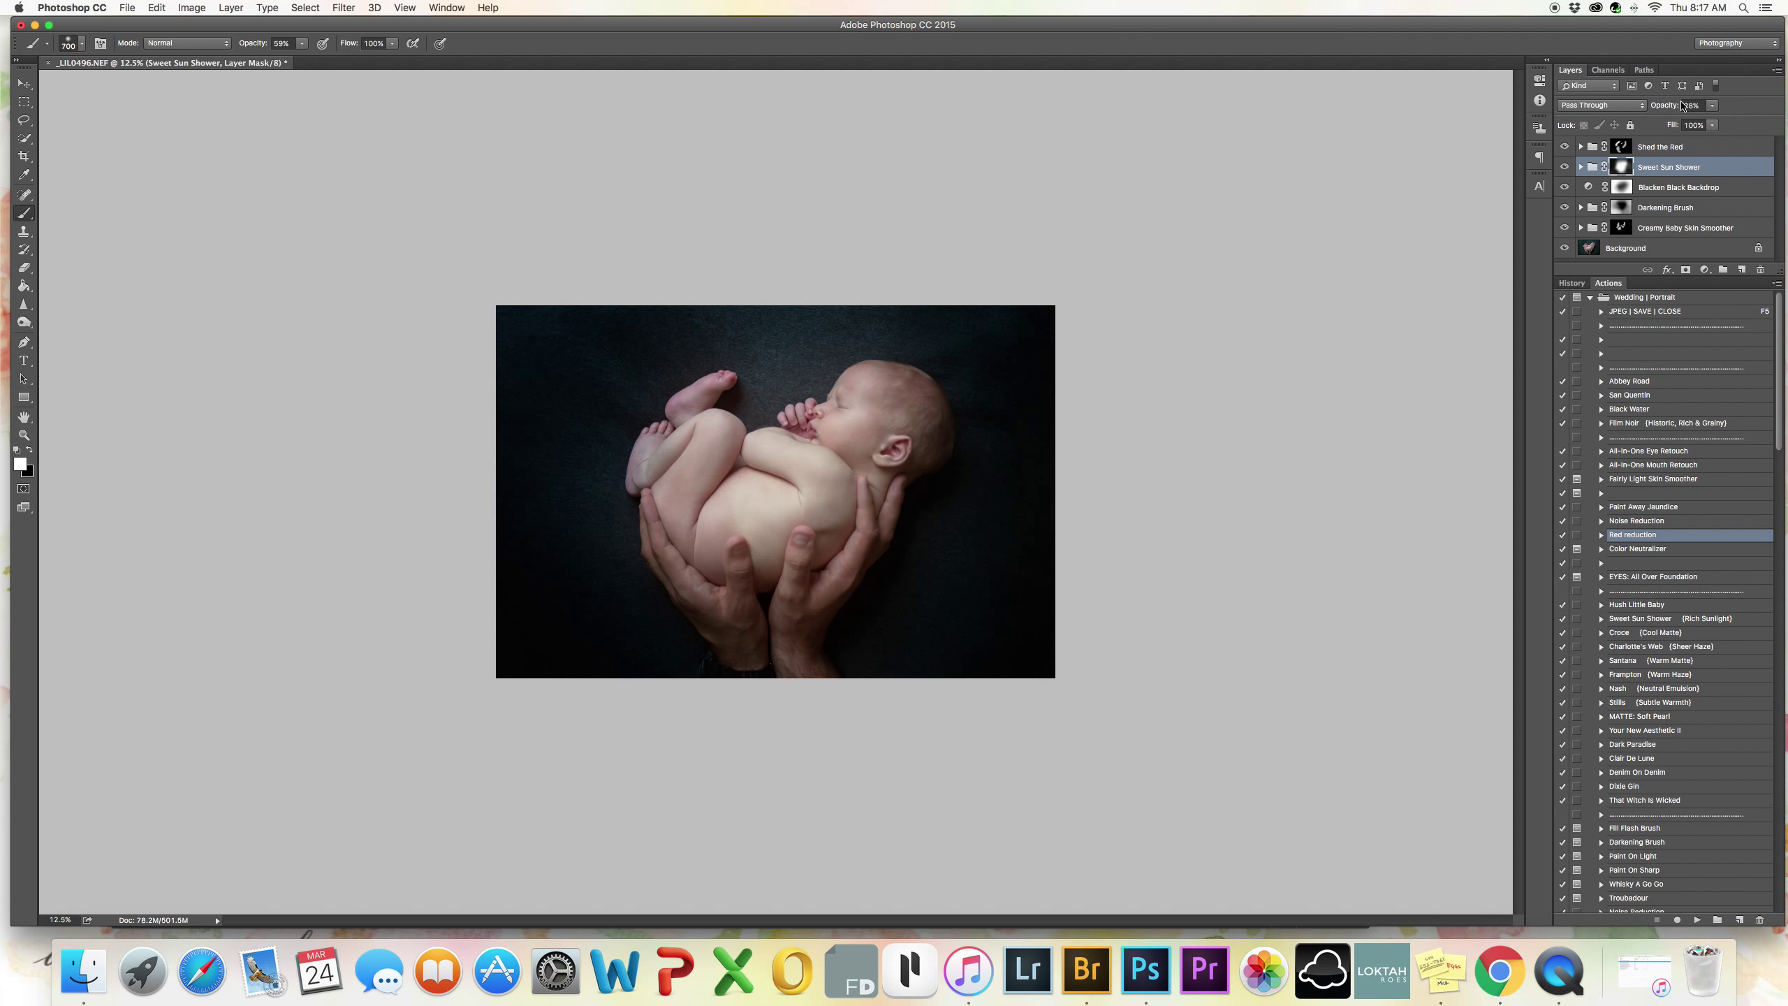
pyautogui.click(1627, 190)
pyautogui.moveTo(1662, 109); pyautogui.dragTo(1683, 107)
# Paint white on the Darkening Brush mask over the backdrop around the baby and set the group's opacity to 68%.
pyautogui.click(1626, 211)
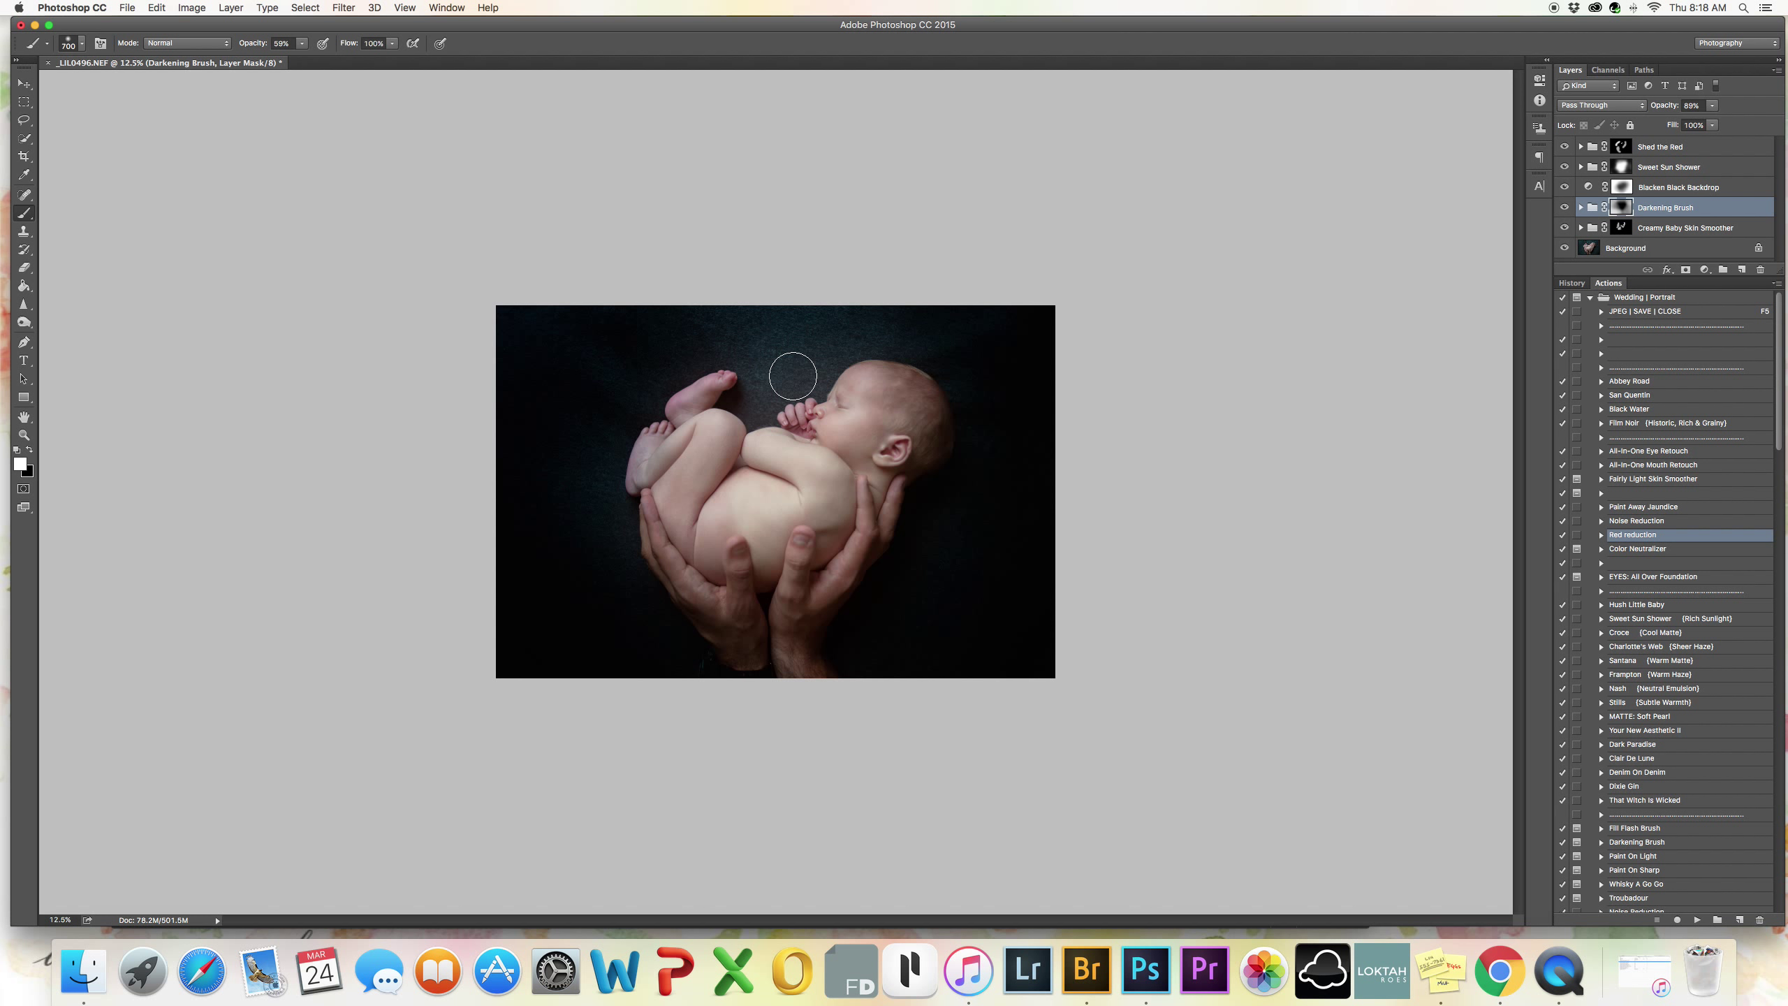
pyautogui.press(']')
pyautogui.press(']')
pyautogui.press(']')
pyautogui.press(']')
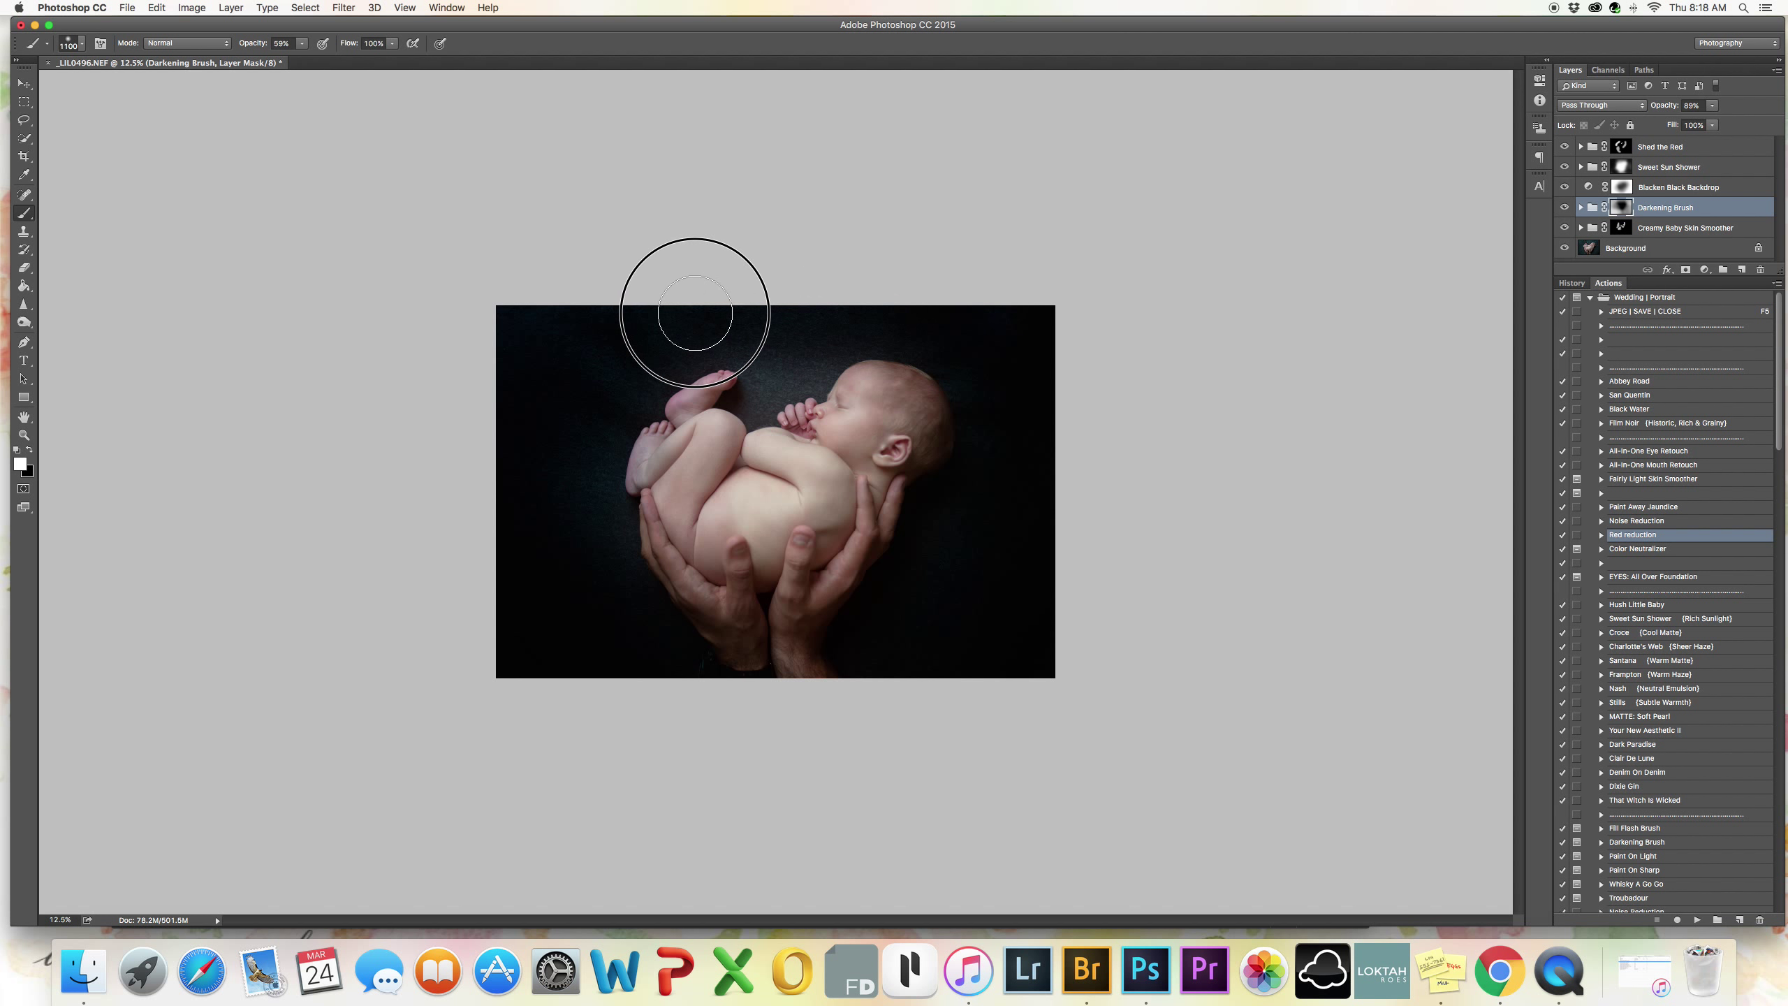
pyautogui.press('[')
pyautogui.press('[')
pyautogui.press('[')
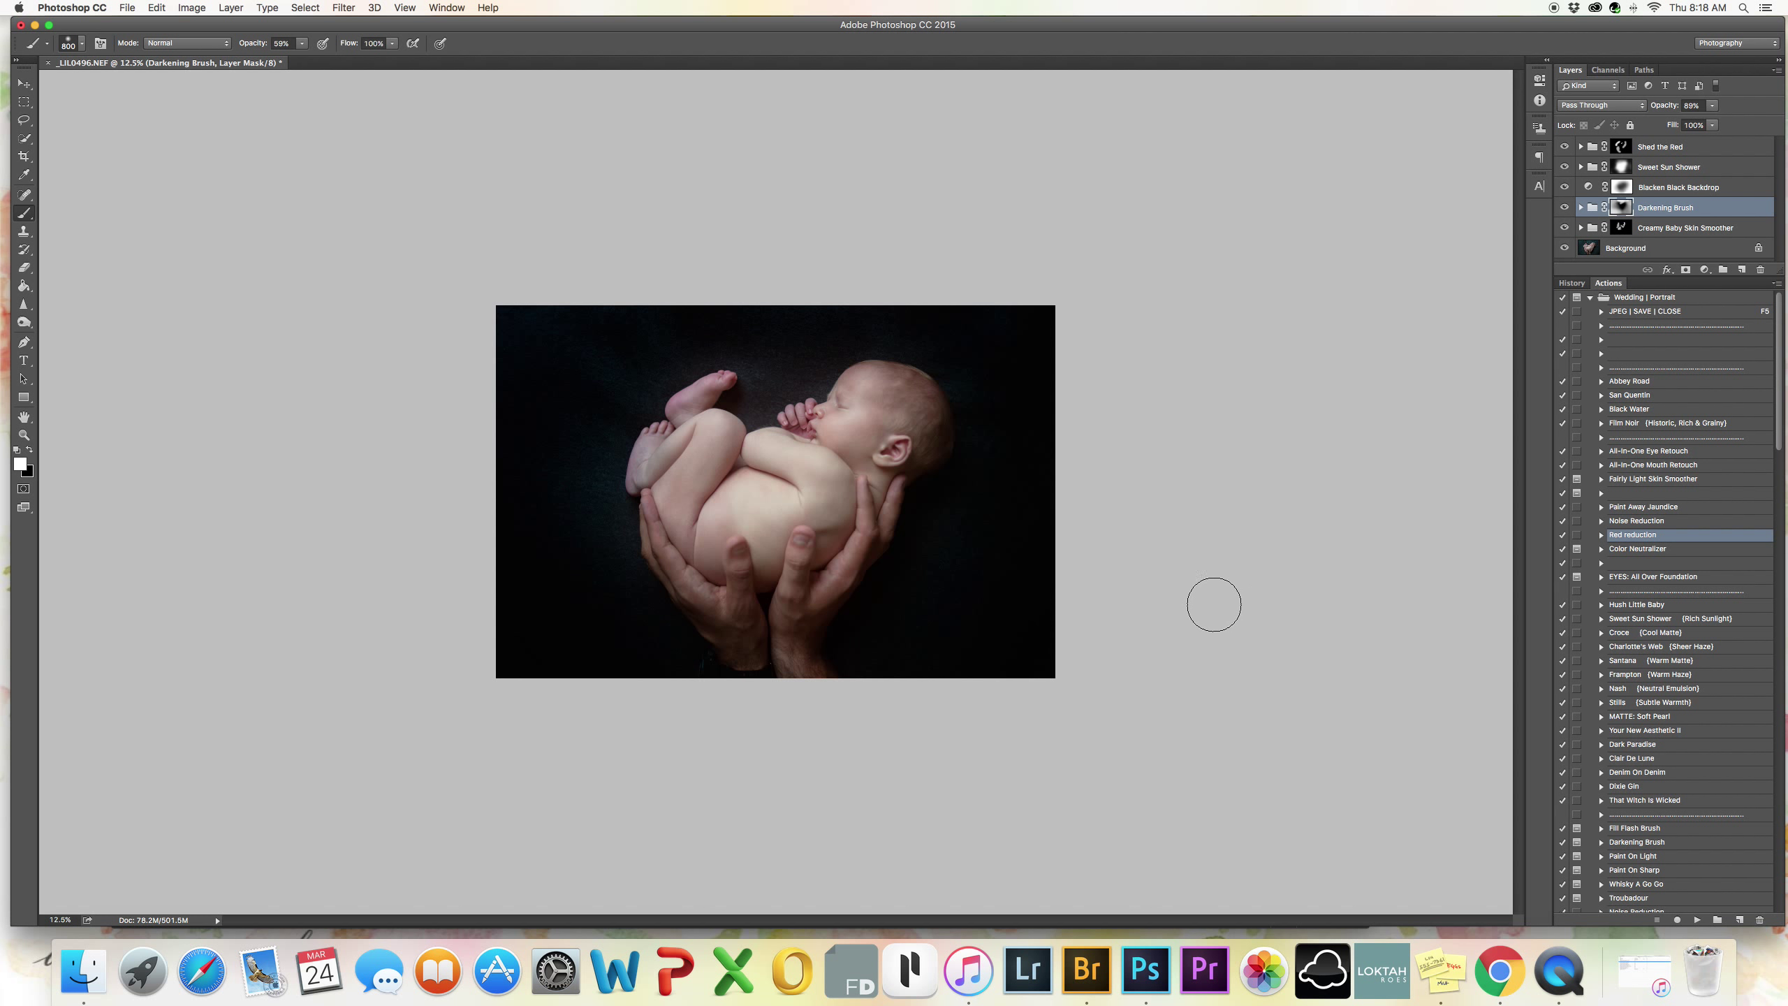
pyautogui.moveTo(1671, 106); pyautogui.dragTo(1654, 110)
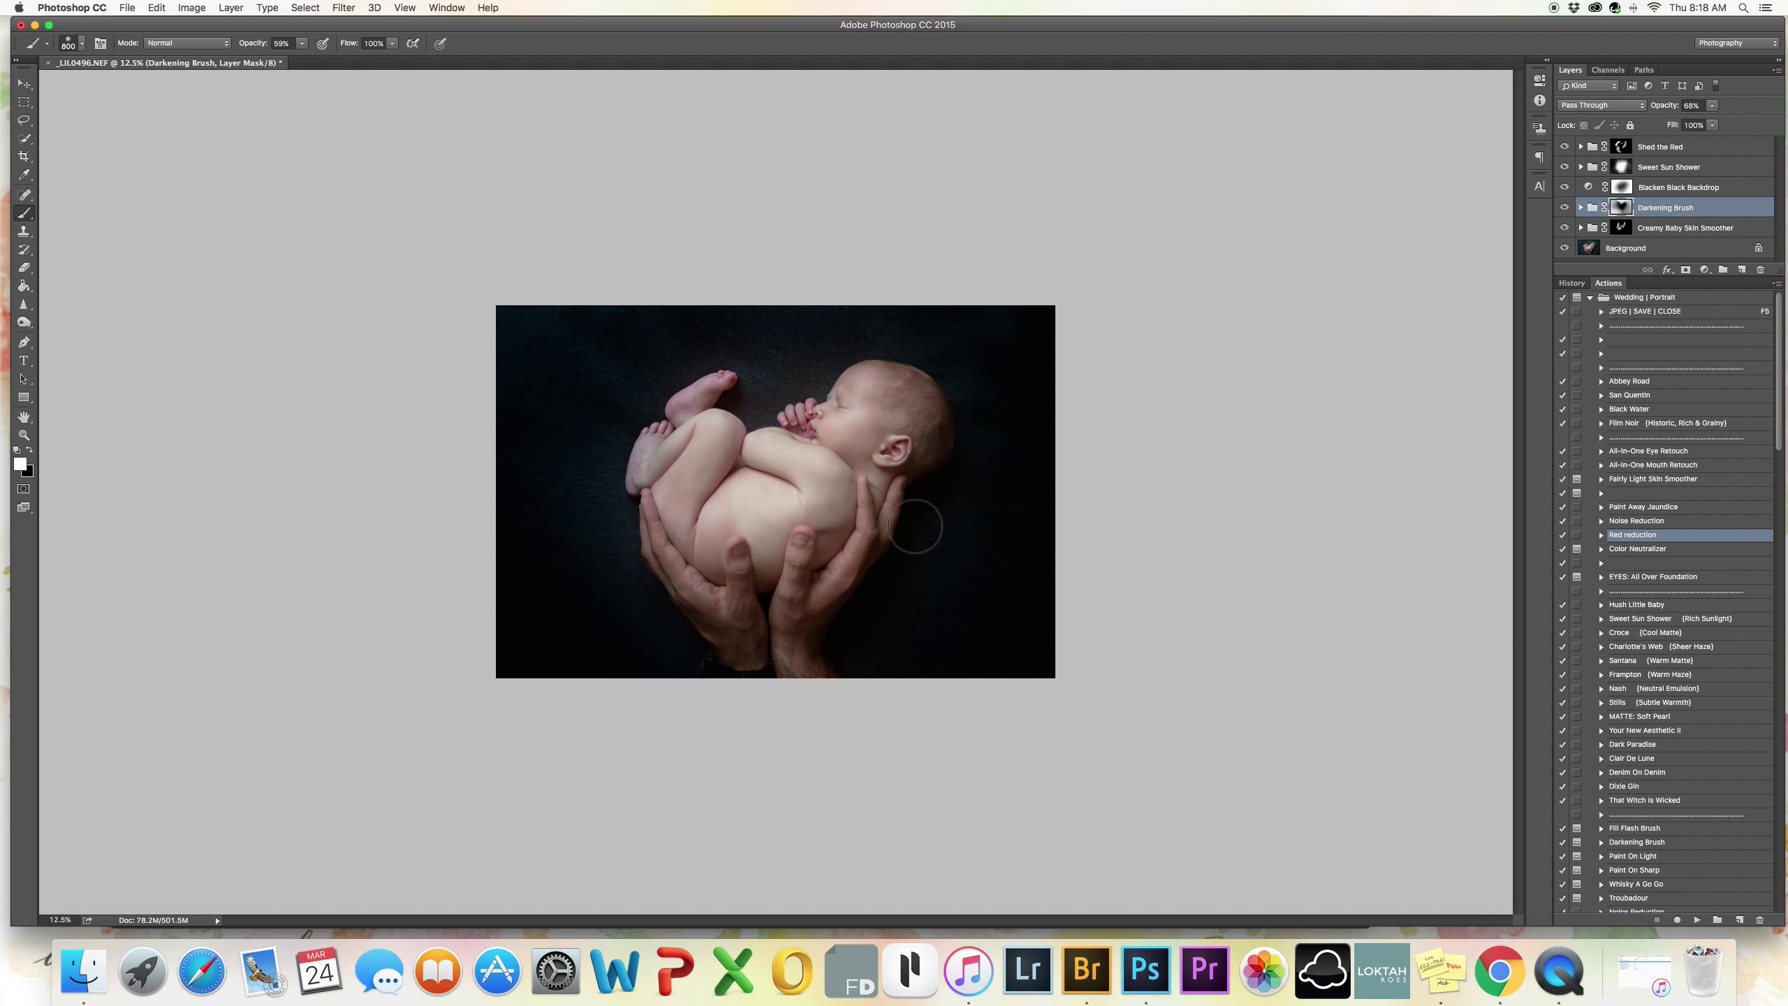
# Crop the image slightly tighter around the baby and hands at the 12 by 8 ratio.
pyautogui.click(23, 156)
pyautogui.moveTo(1085, 318); pyautogui.dragTo(1089, 324)
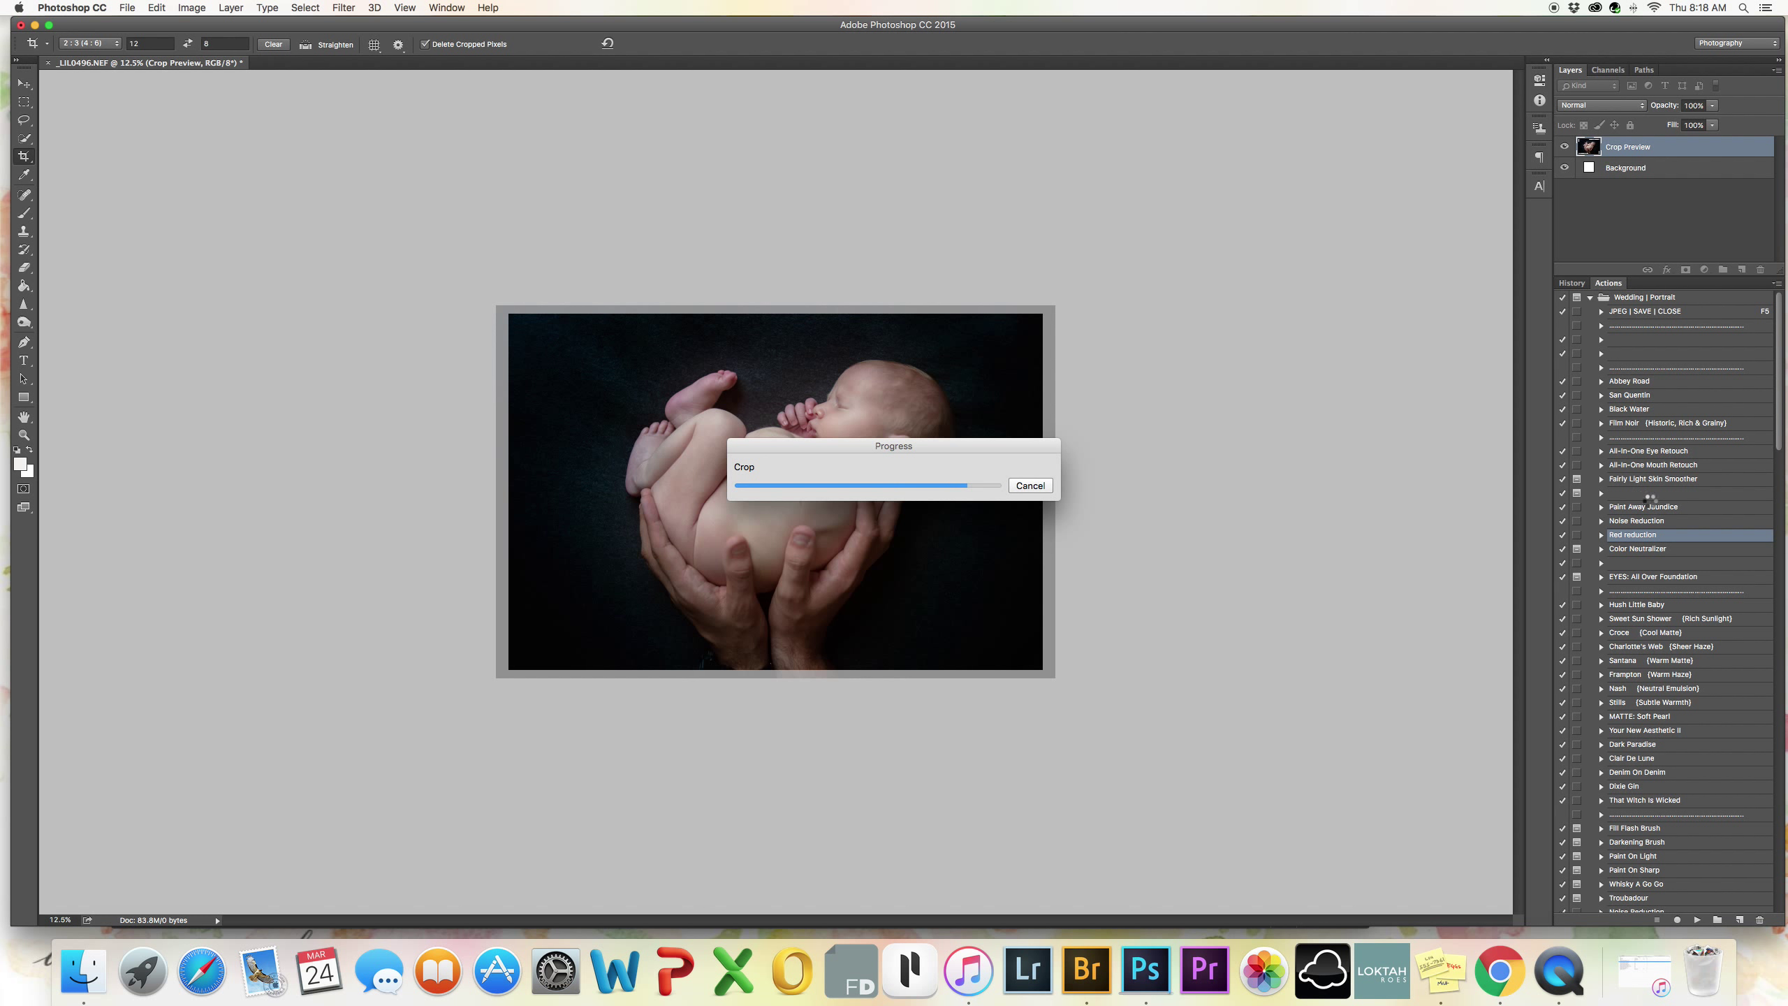
# Collapse the Newborn Essentials action set and look through the Greater Than Gatsby Clean Workflow actions.
pyautogui.scroll(-10, 1647, 507)
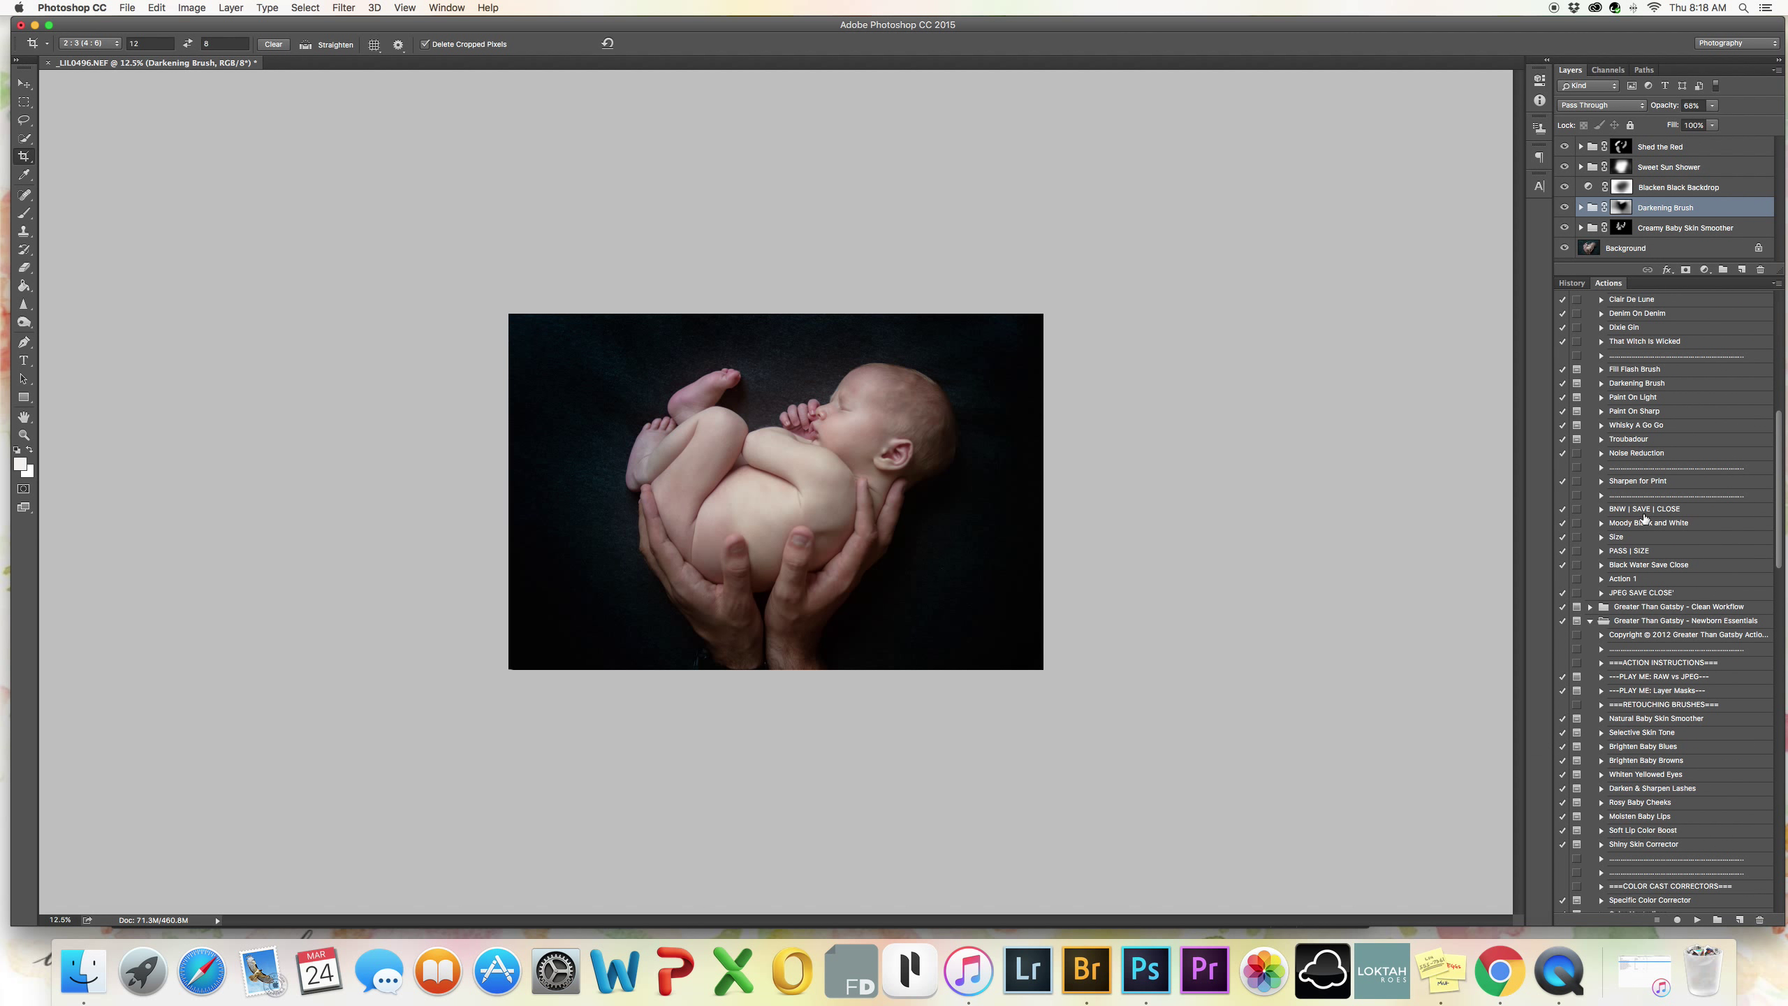
pyautogui.click(1589, 621)
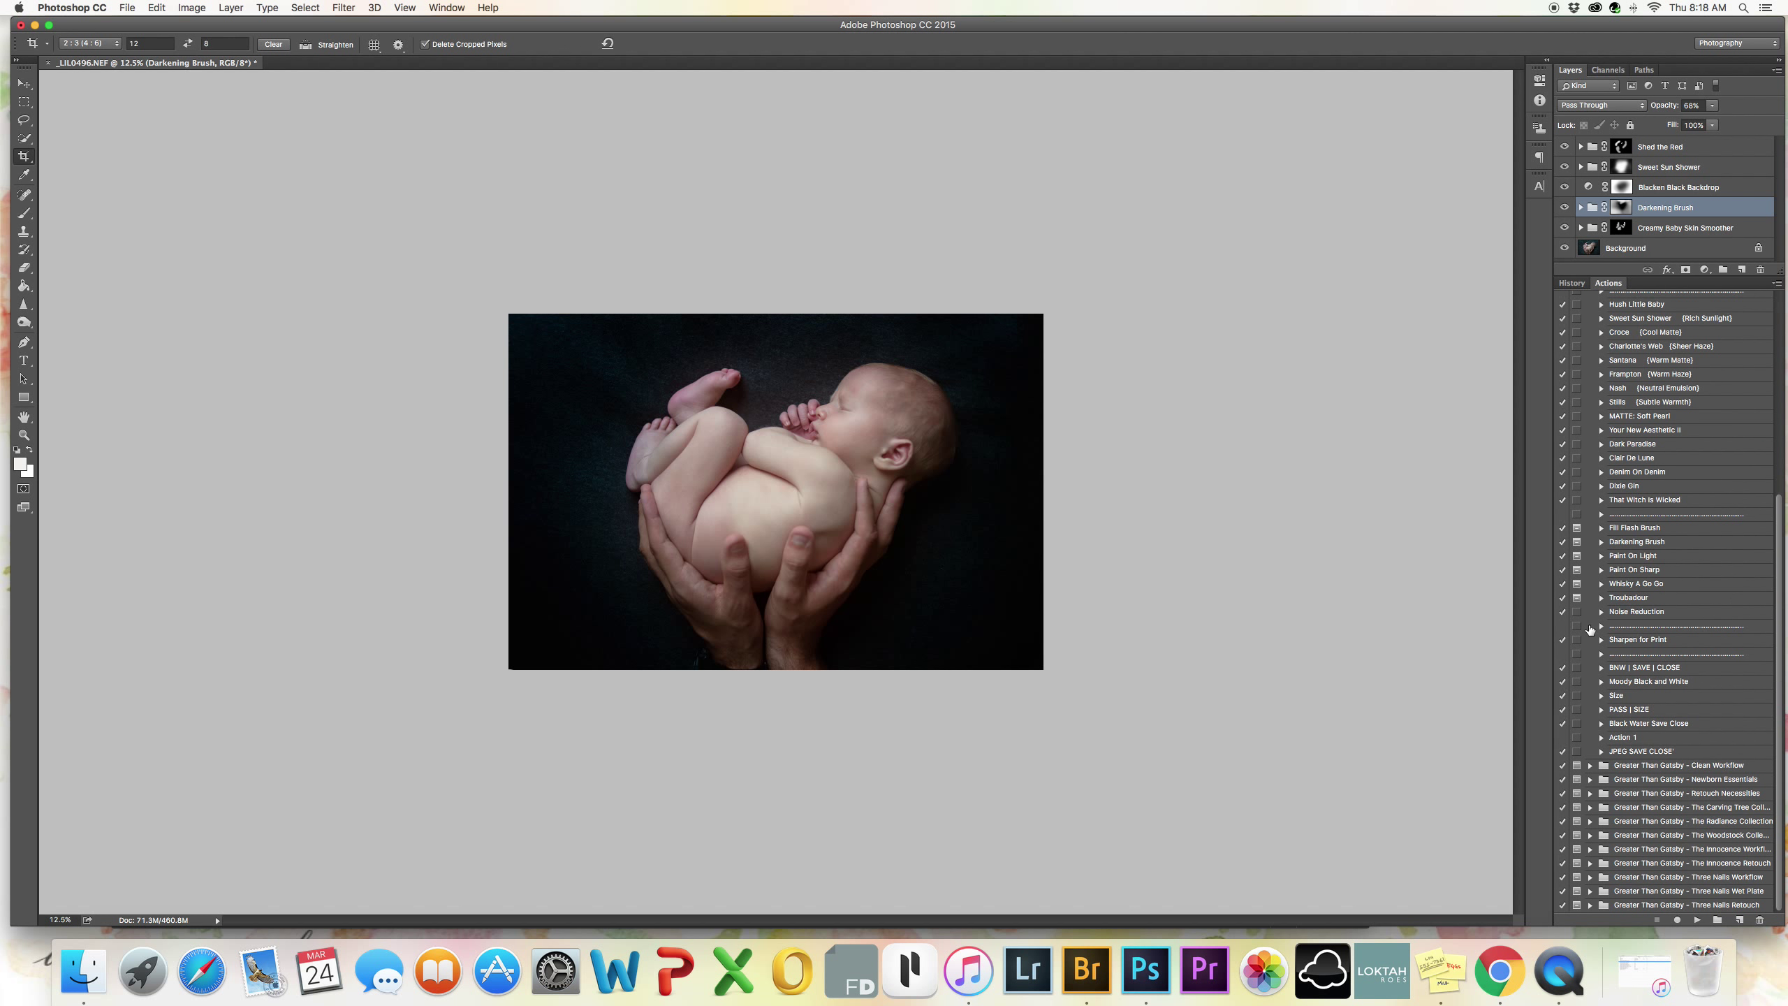
pyautogui.click(1592, 766)
pyautogui.scroll(-10, 1647, 766)
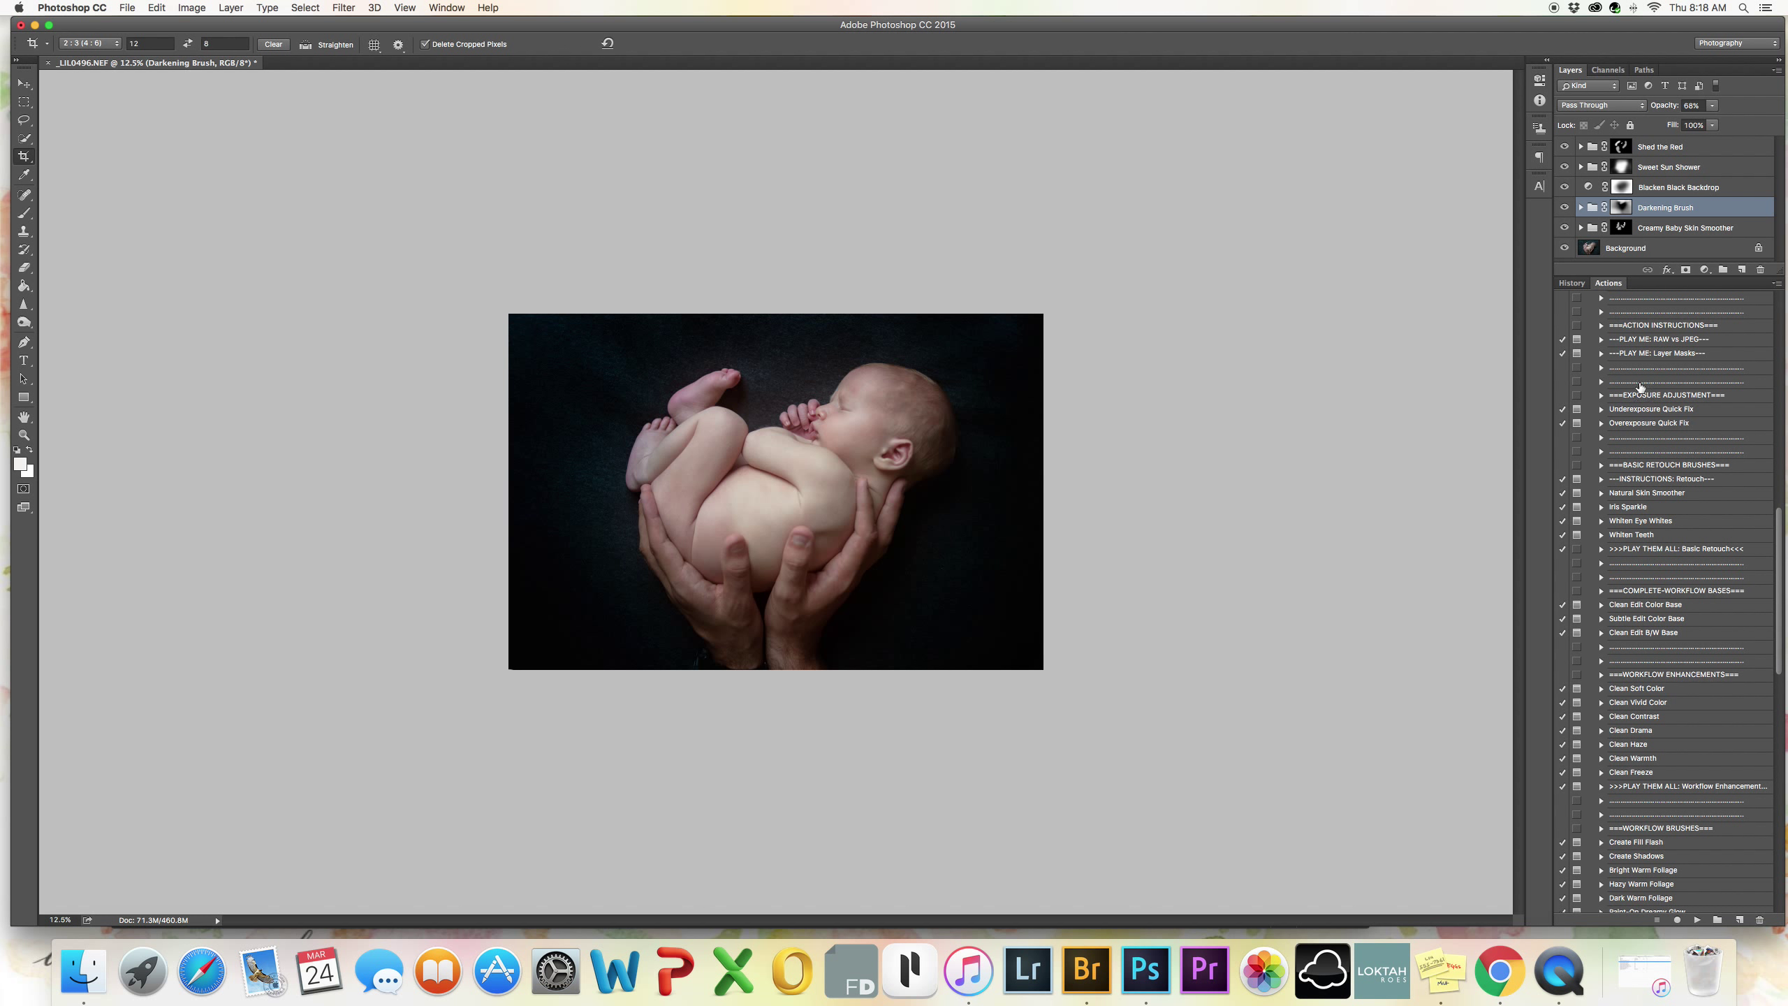
pyautogui.scroll(3, 1613, 310)
pyautogui.click(1591, 342)
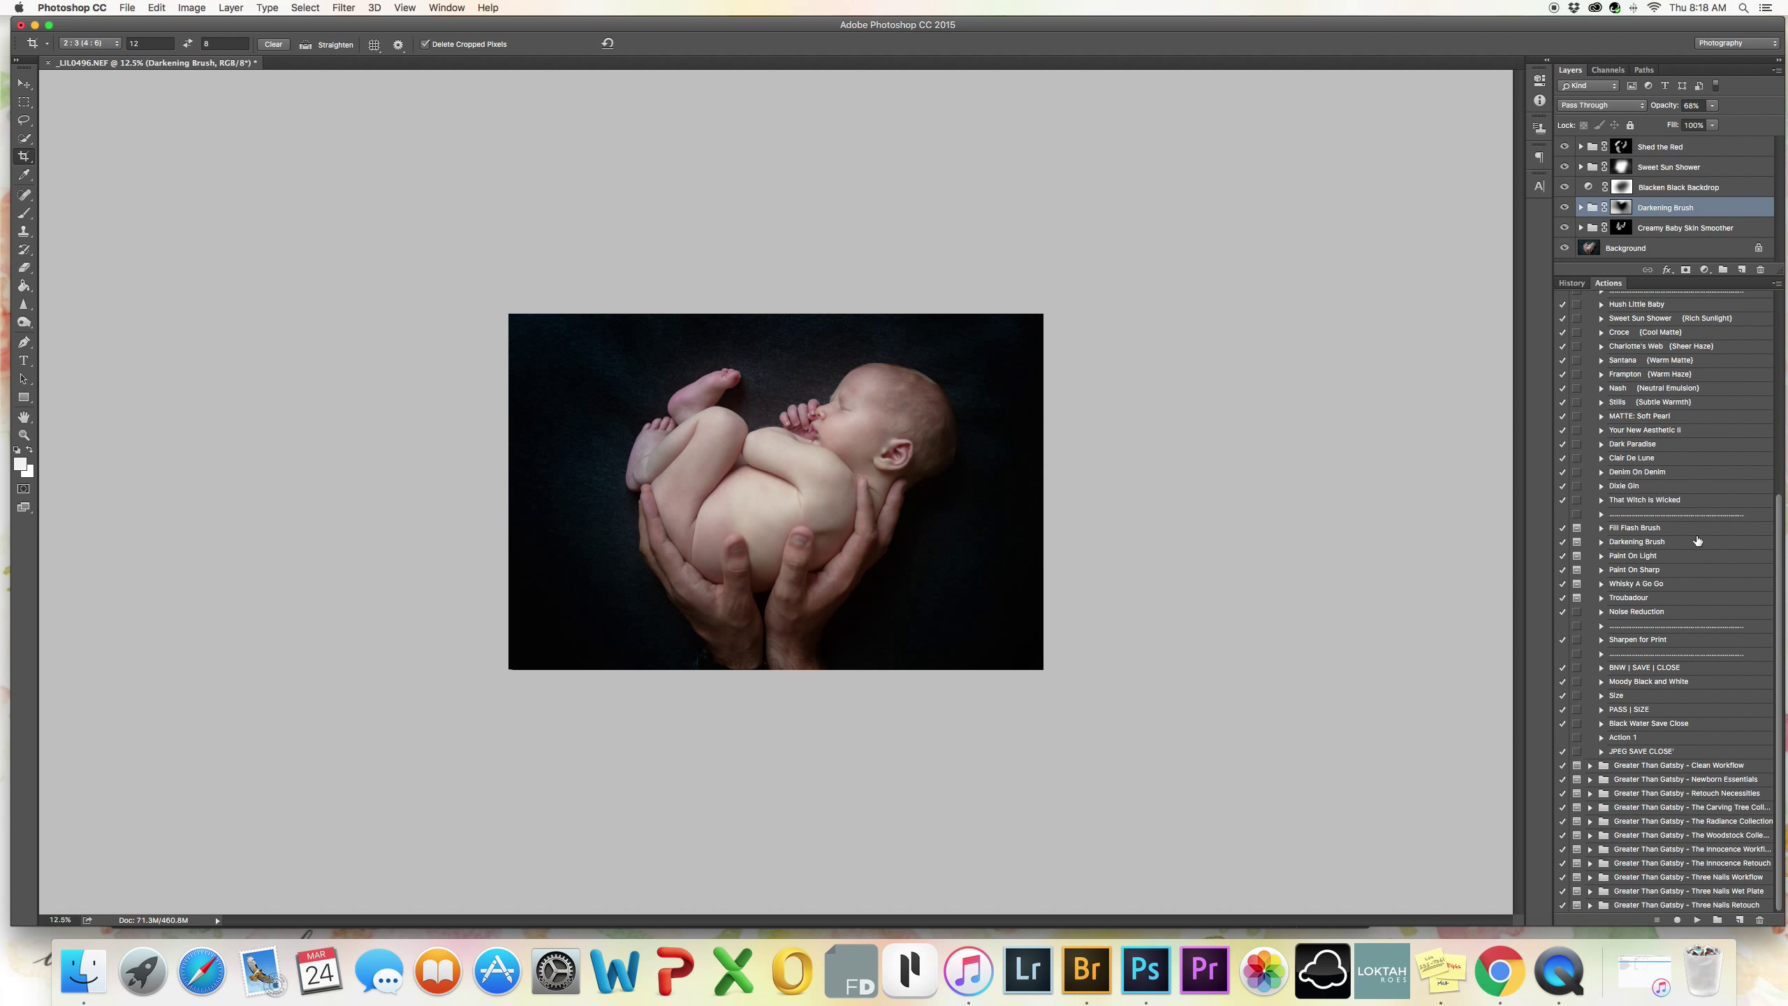
# Expand the Greater Than Gatsby Radiance Collection action set, look through its brushes, hazes and finishing touches, and collapse it again.
pyautogui.click(1589, 822)
pyautogui.scroll(-10, 1596, 826)
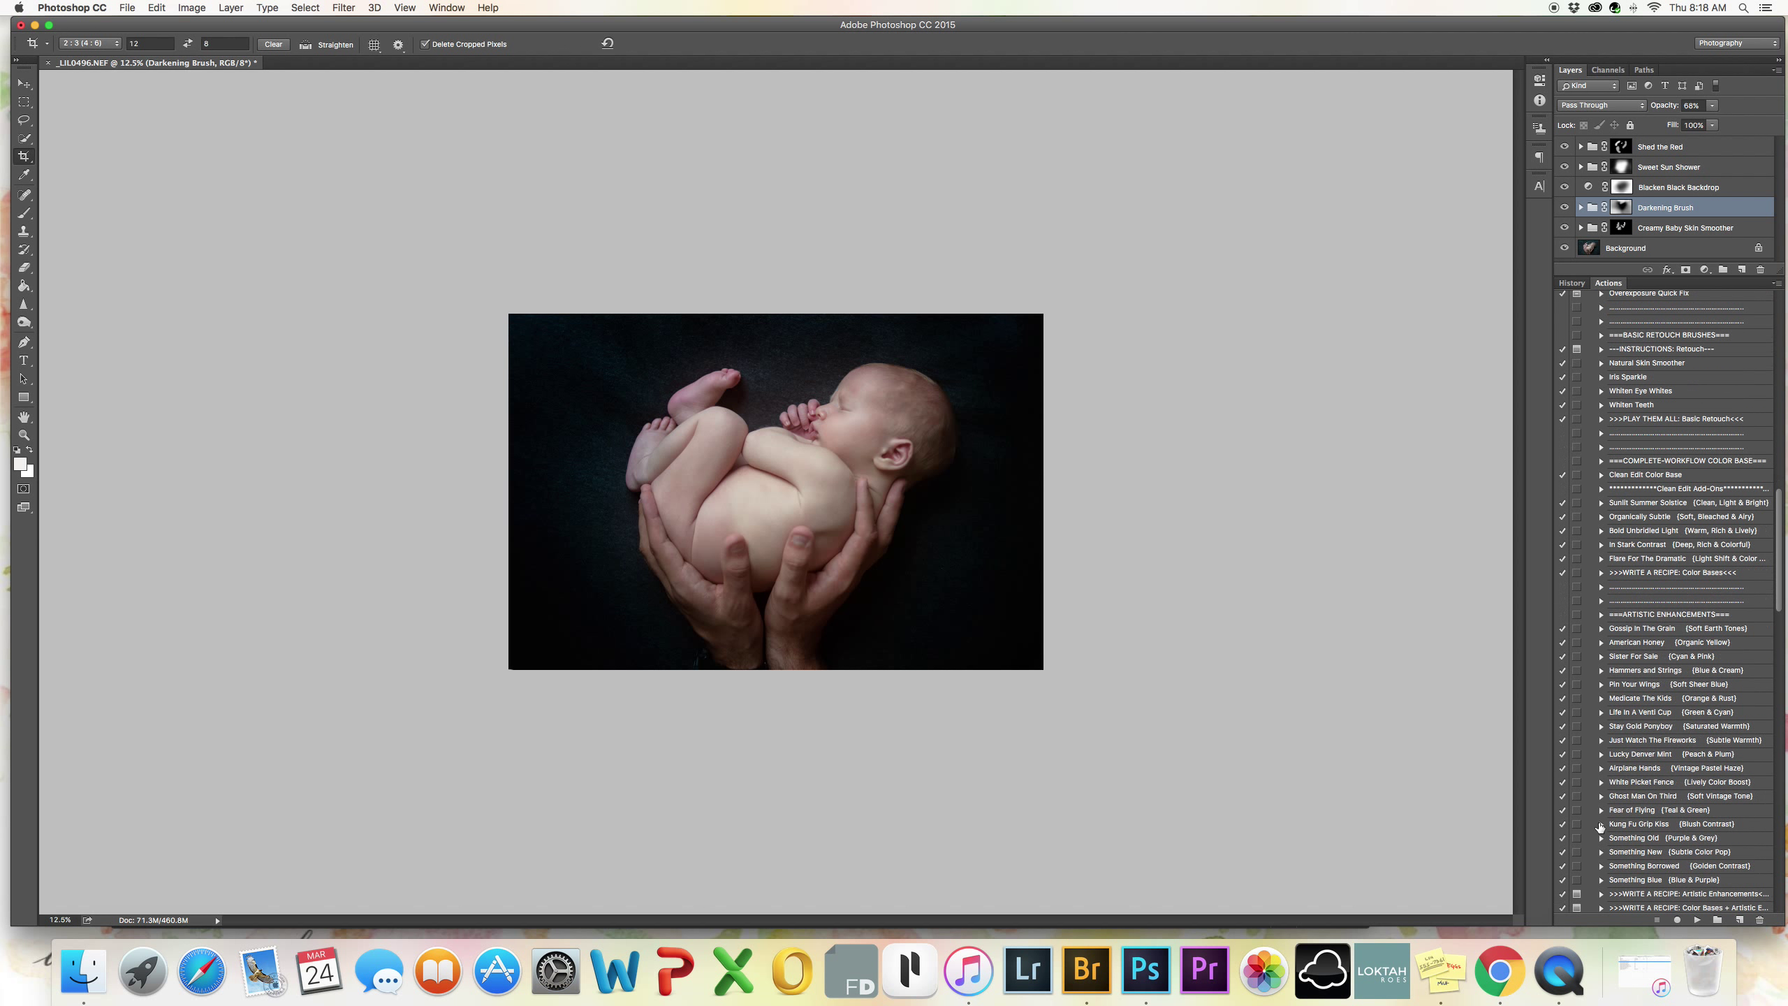
pyautogui.scroll(-3, 1663, 688)
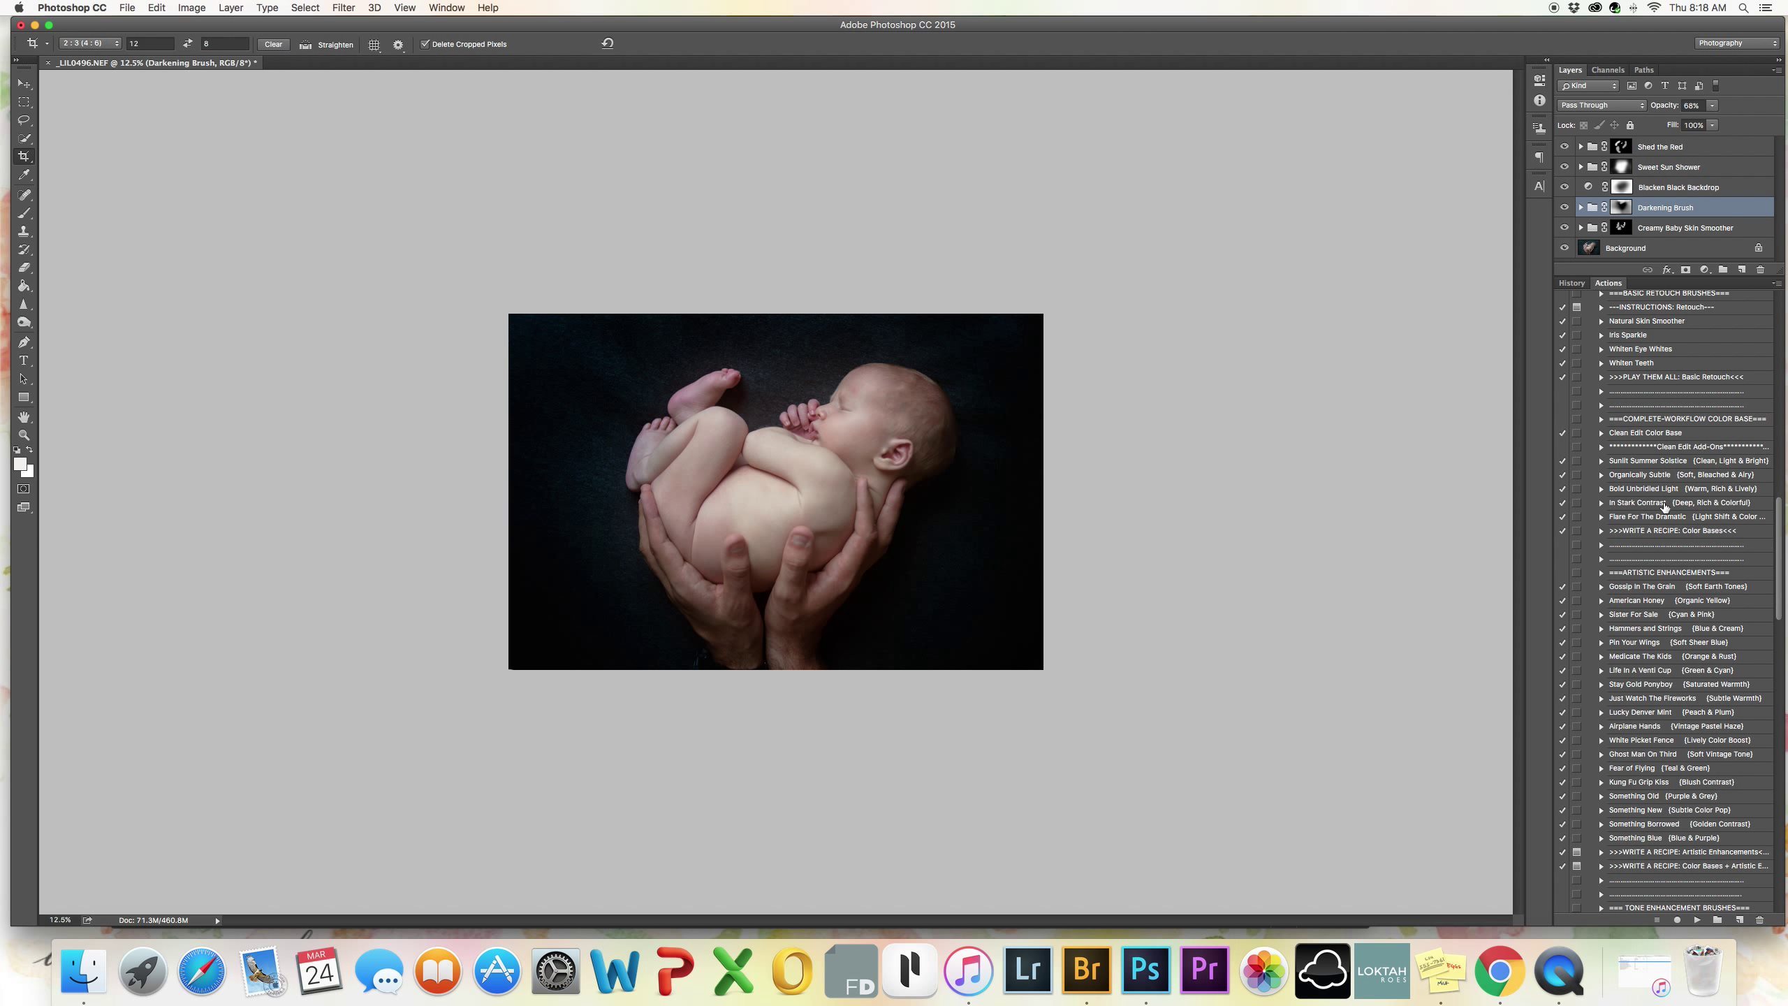
pyautogui.scroll(-10, 1656, 574)
pyautogui.scroll(-15, 1646, 606)
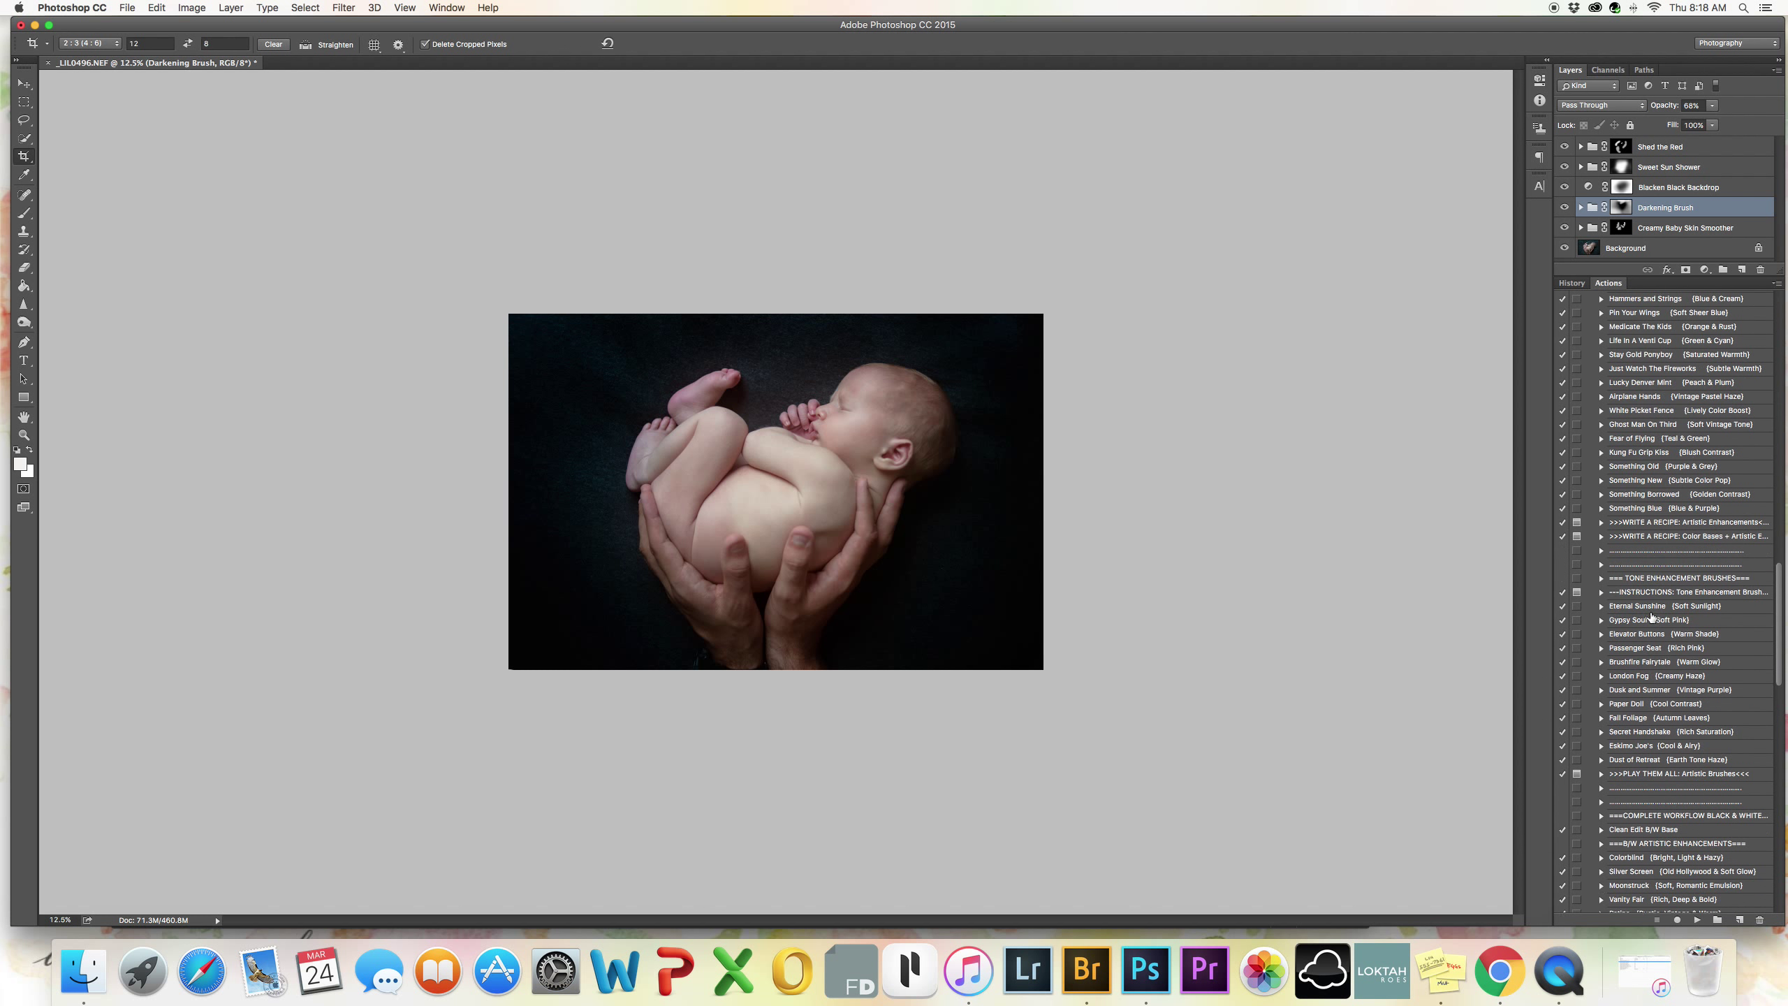
pyautogui.scroll(-12, 1645, 577)
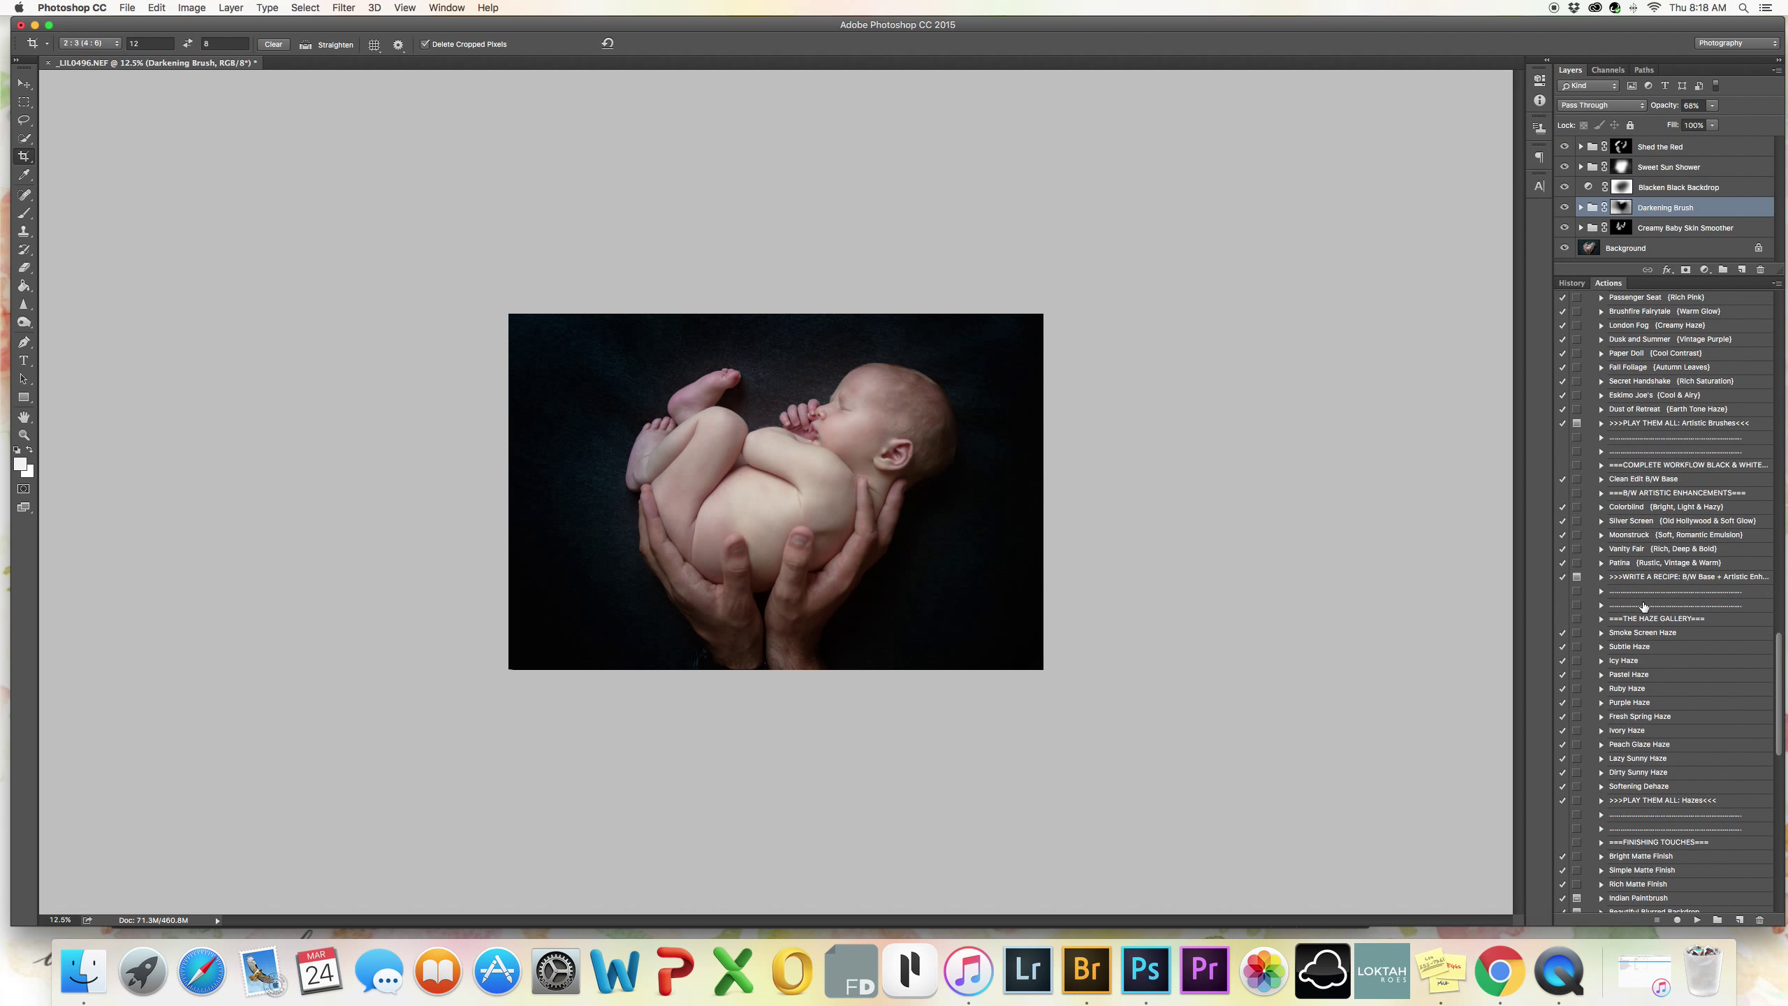
pyautogui.scroll(-12, 1640, 524)
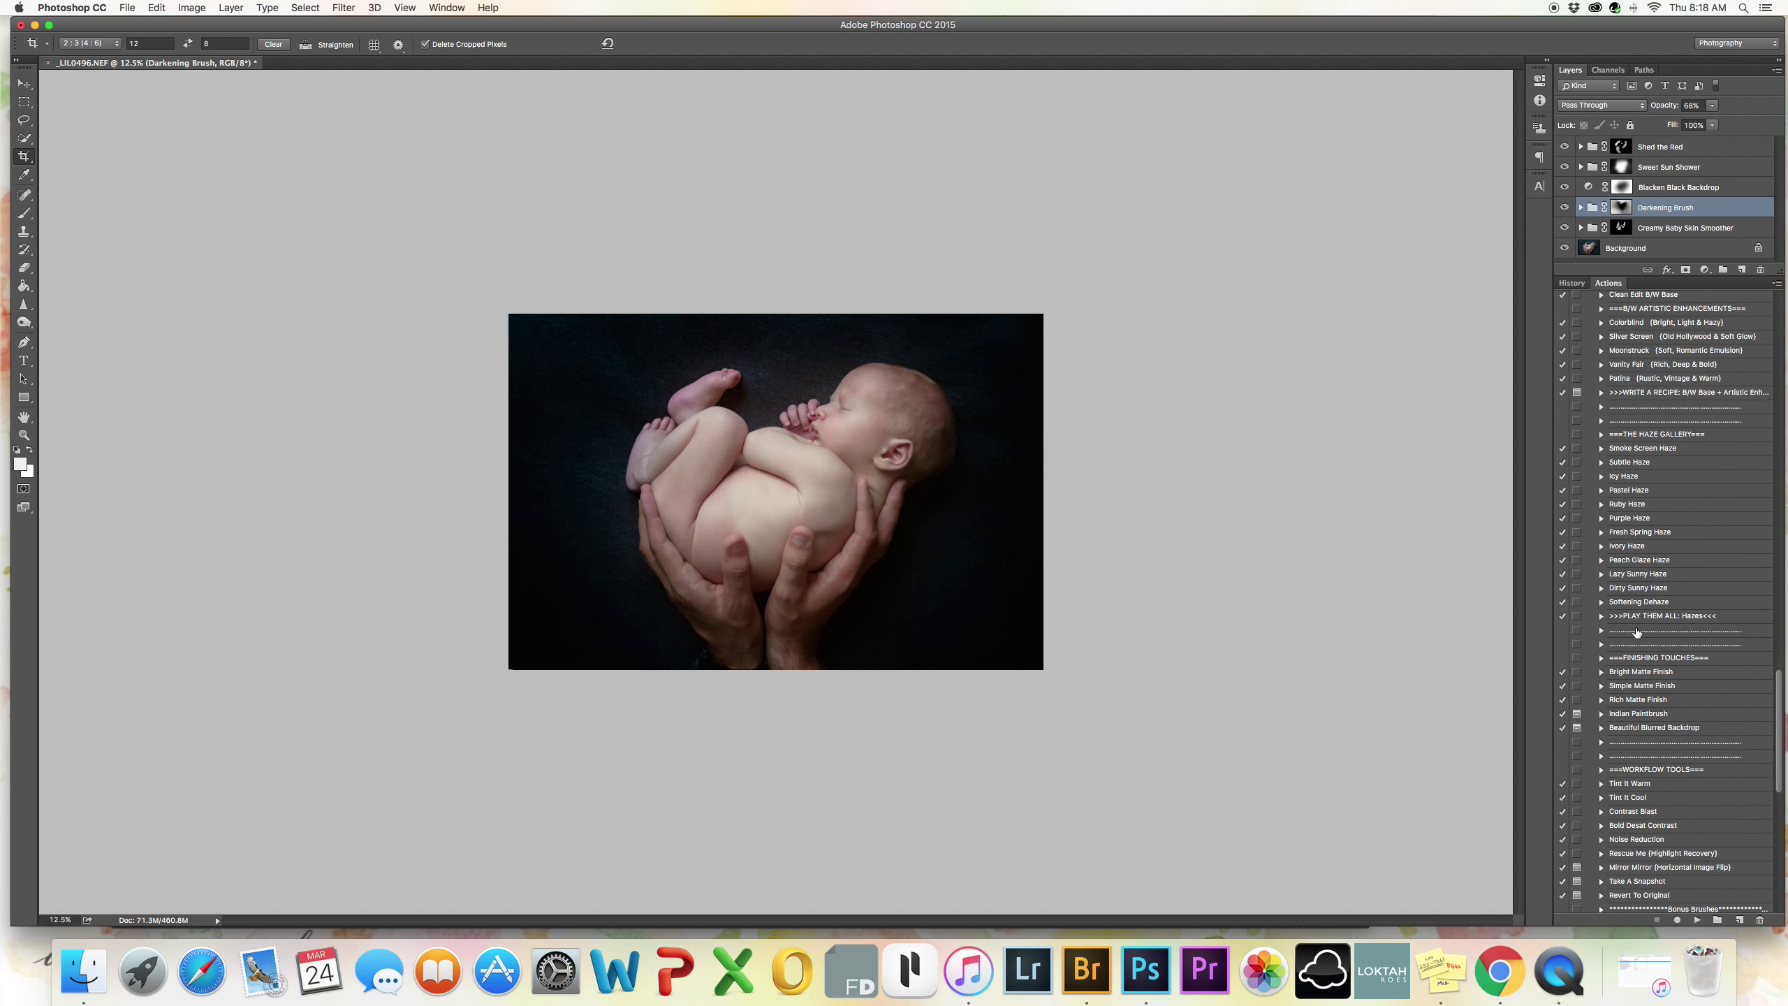
pyautogui.scroll(-5, 1636, 633)
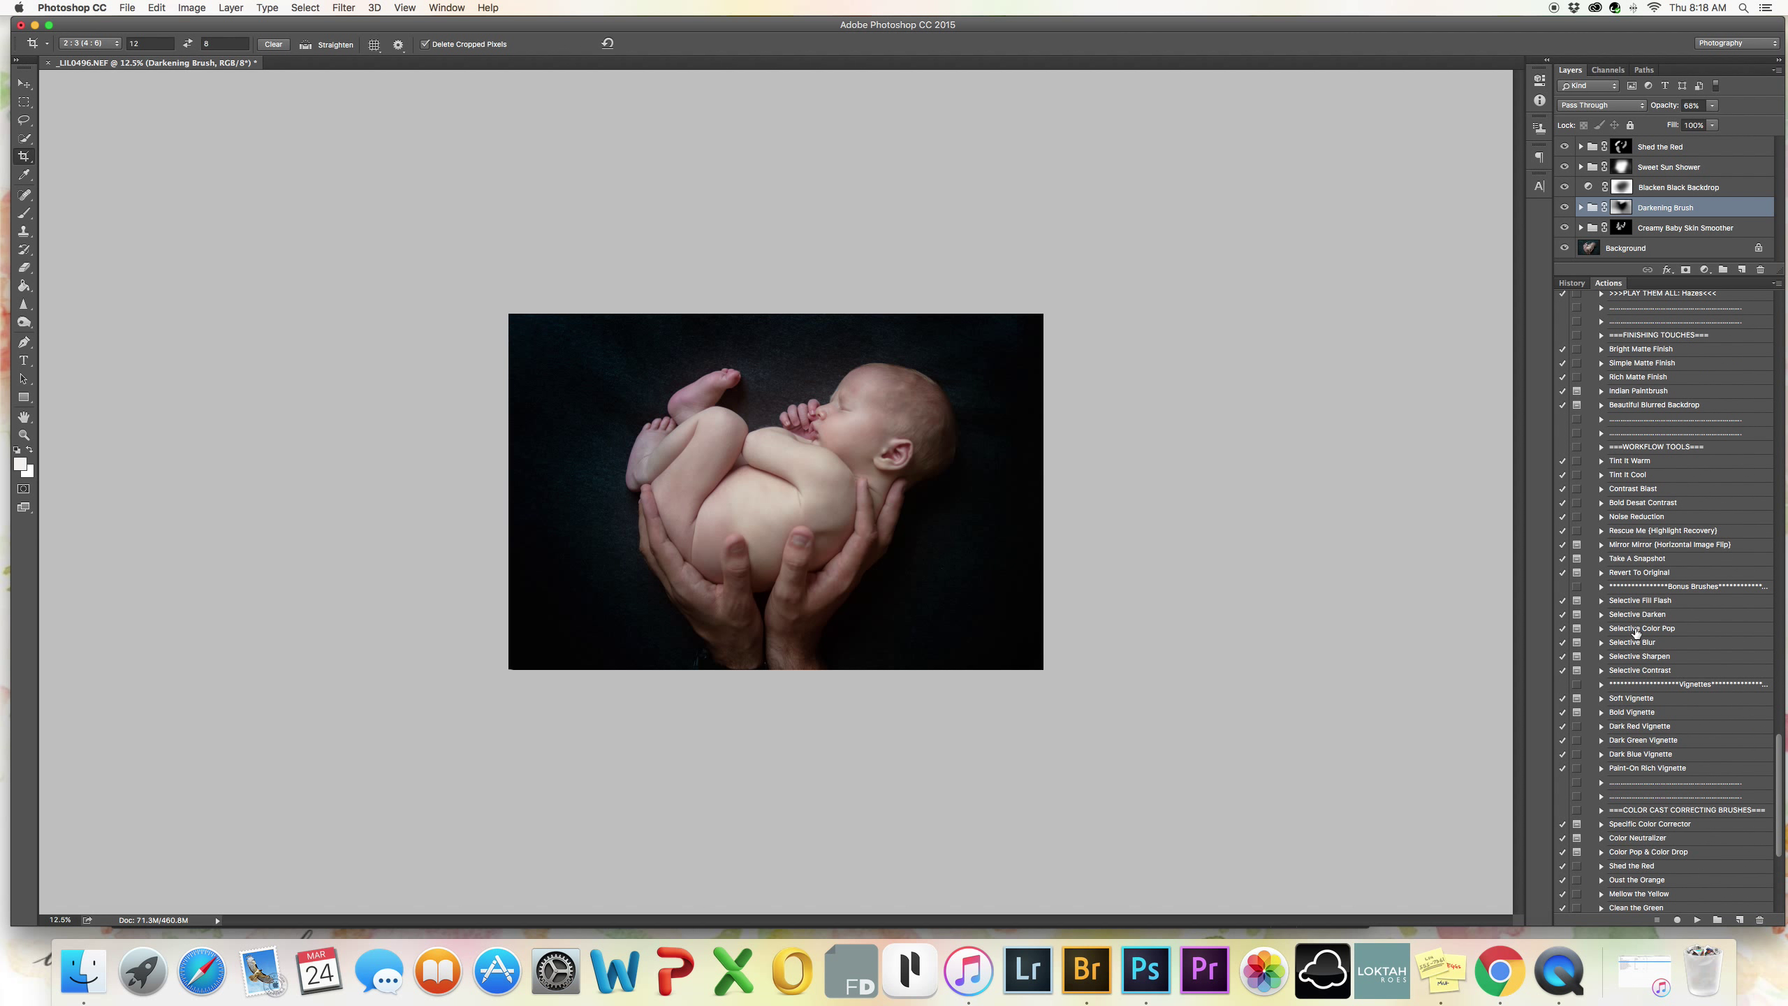
pyautogui.scroll(20, 1636, 632)
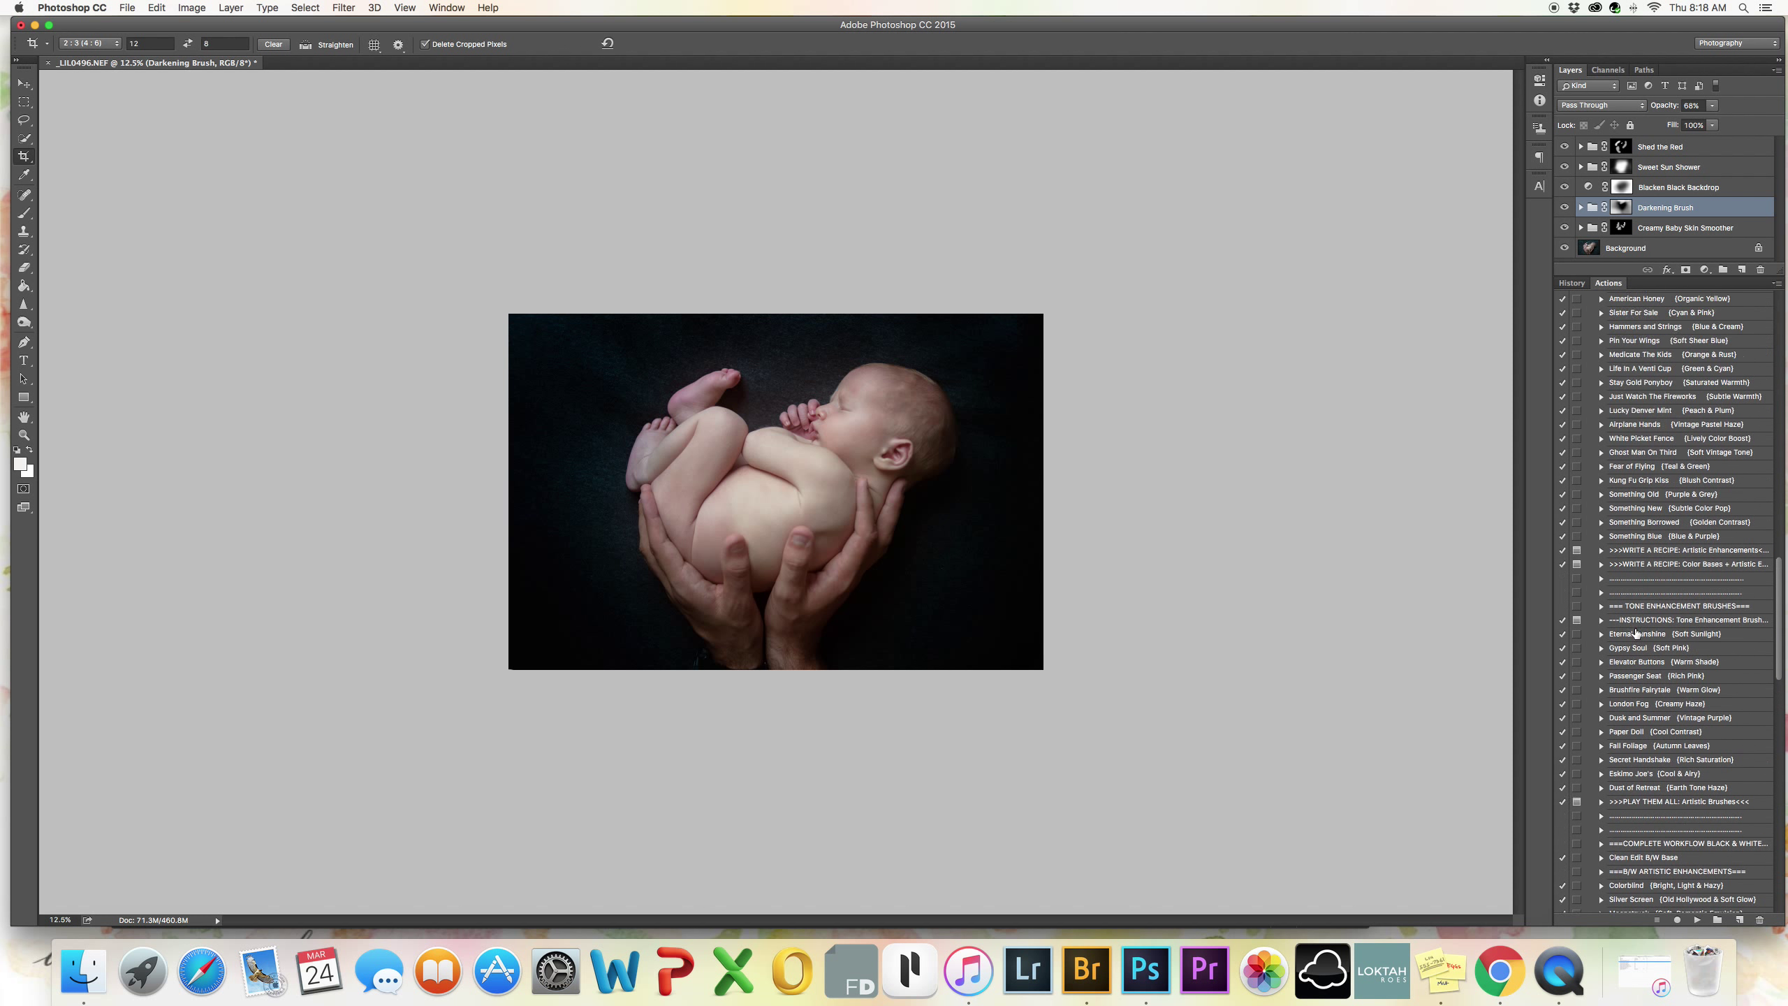
pyautogui.scroll(18, 1635, 633)
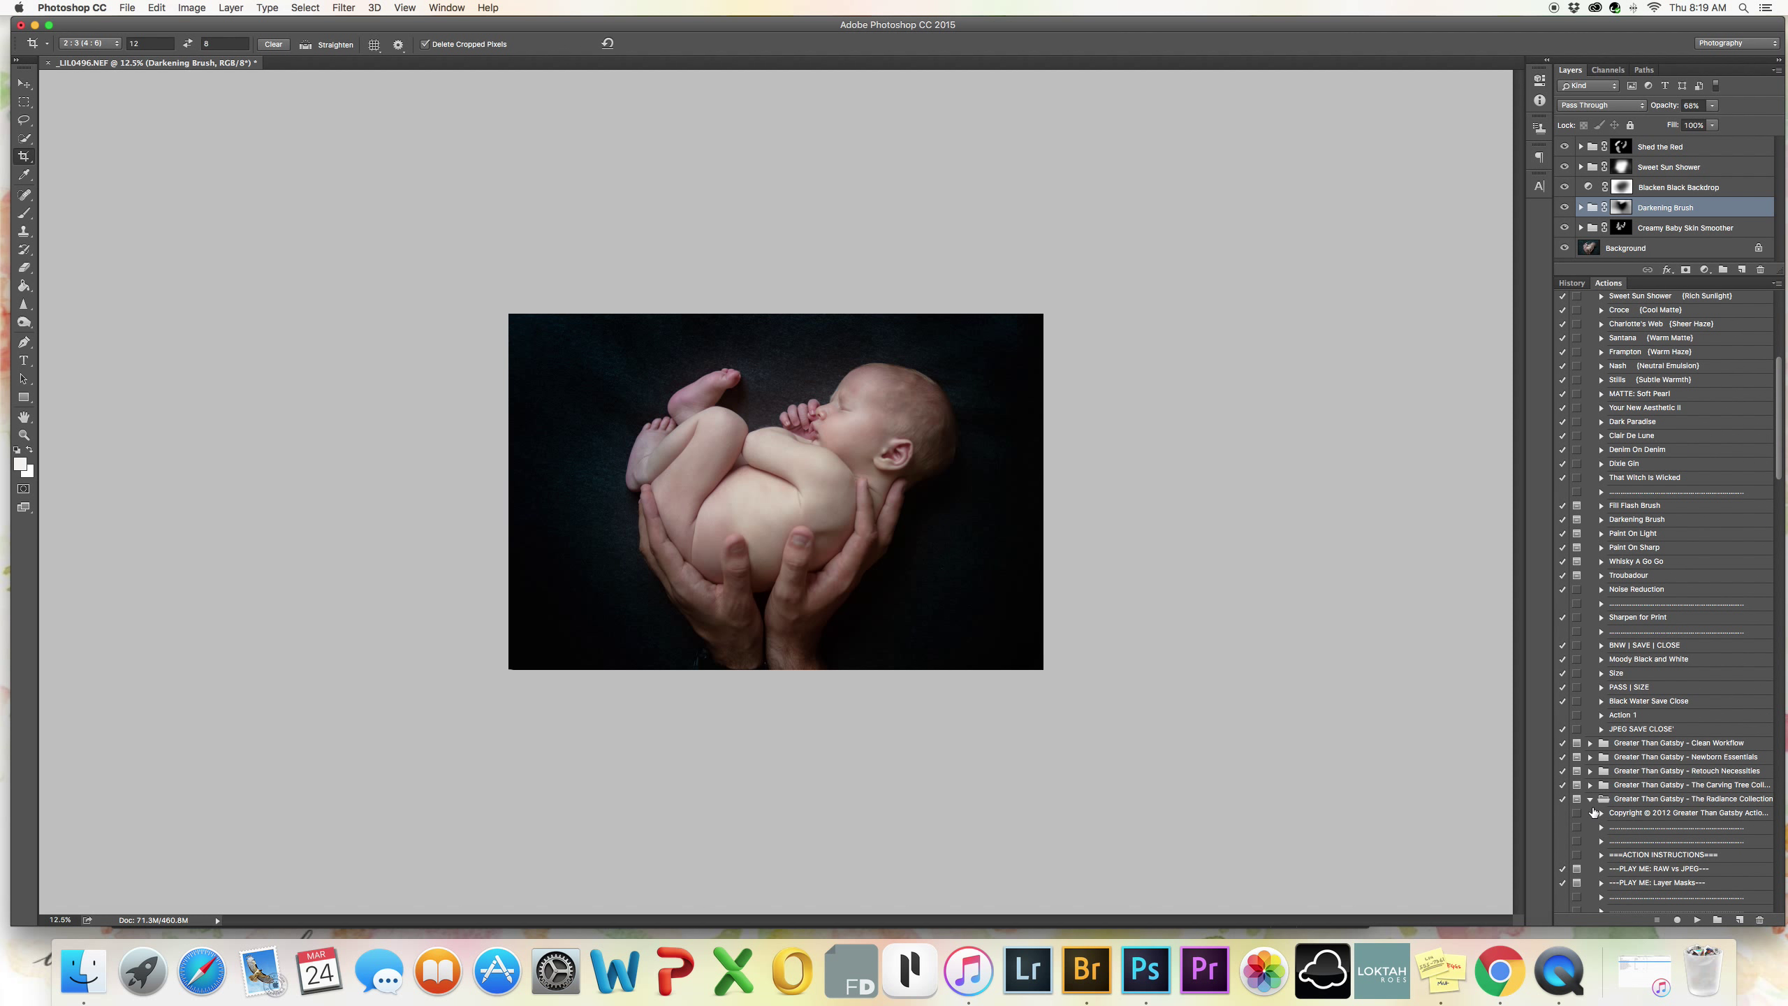
pyautogui.click(1590, 800)
pyautogui.scroll(10, 1583, 431)
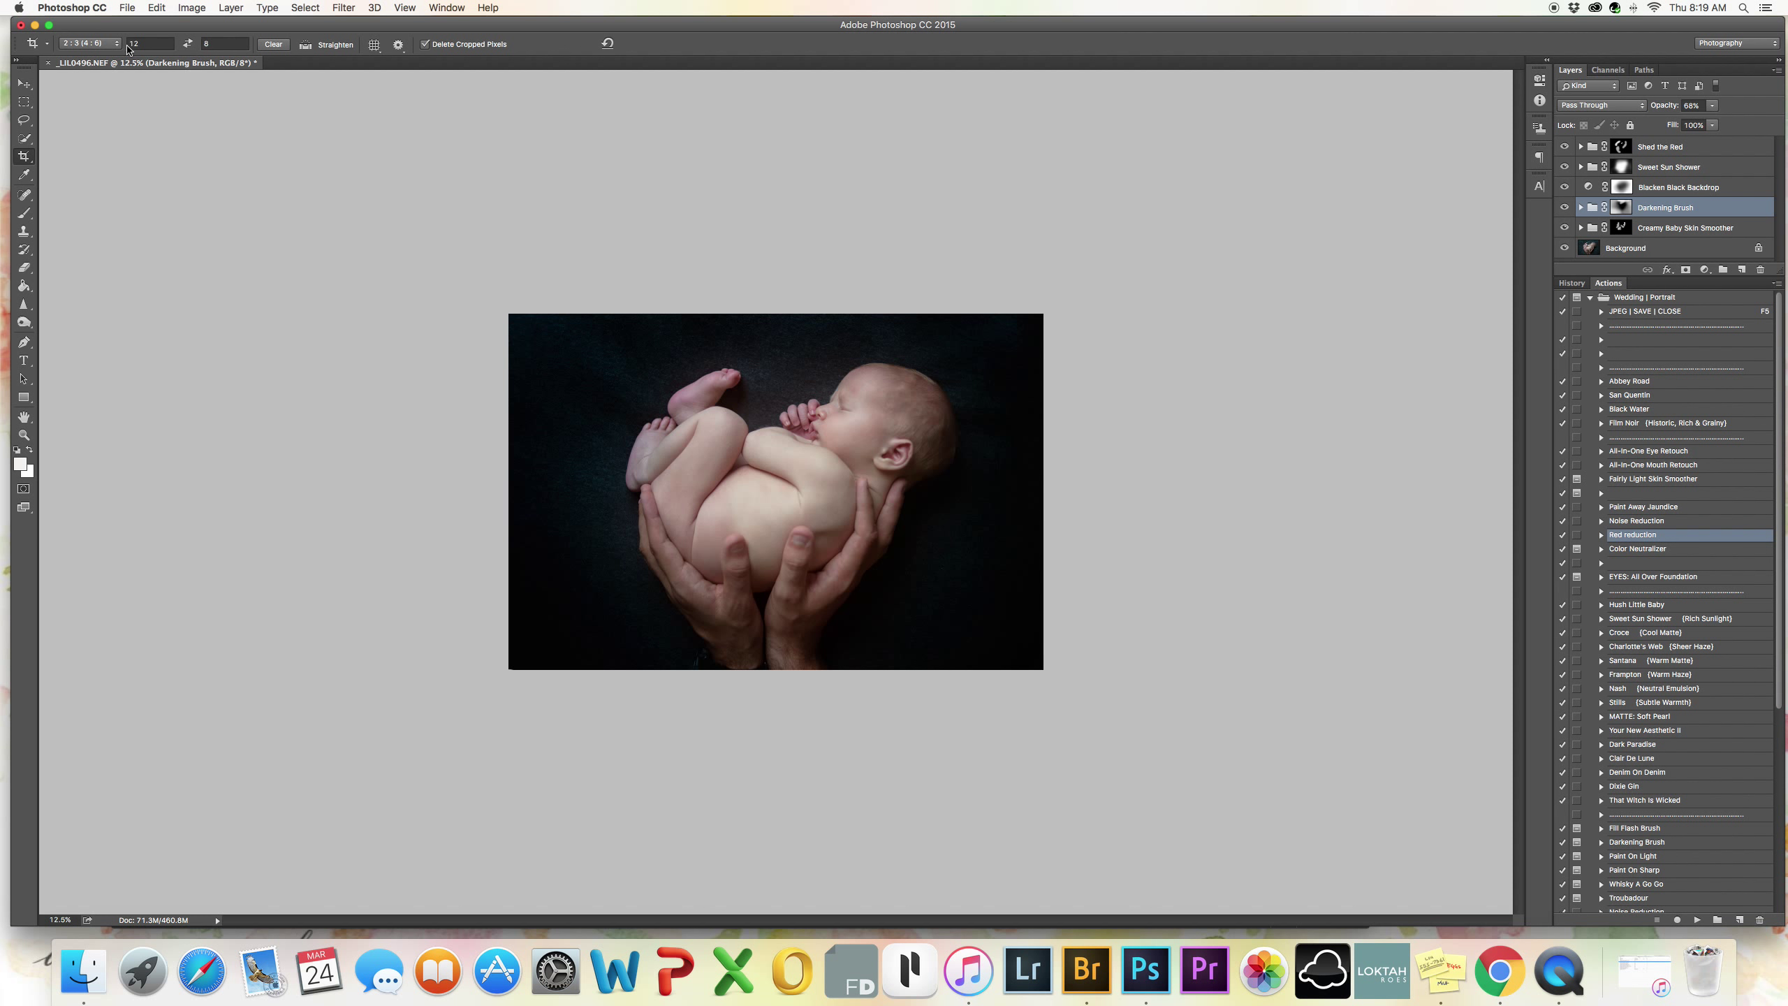
# Close the _LIL0496.NEF baby portrait without saving the changes.
pyautogui.click(48, 63)
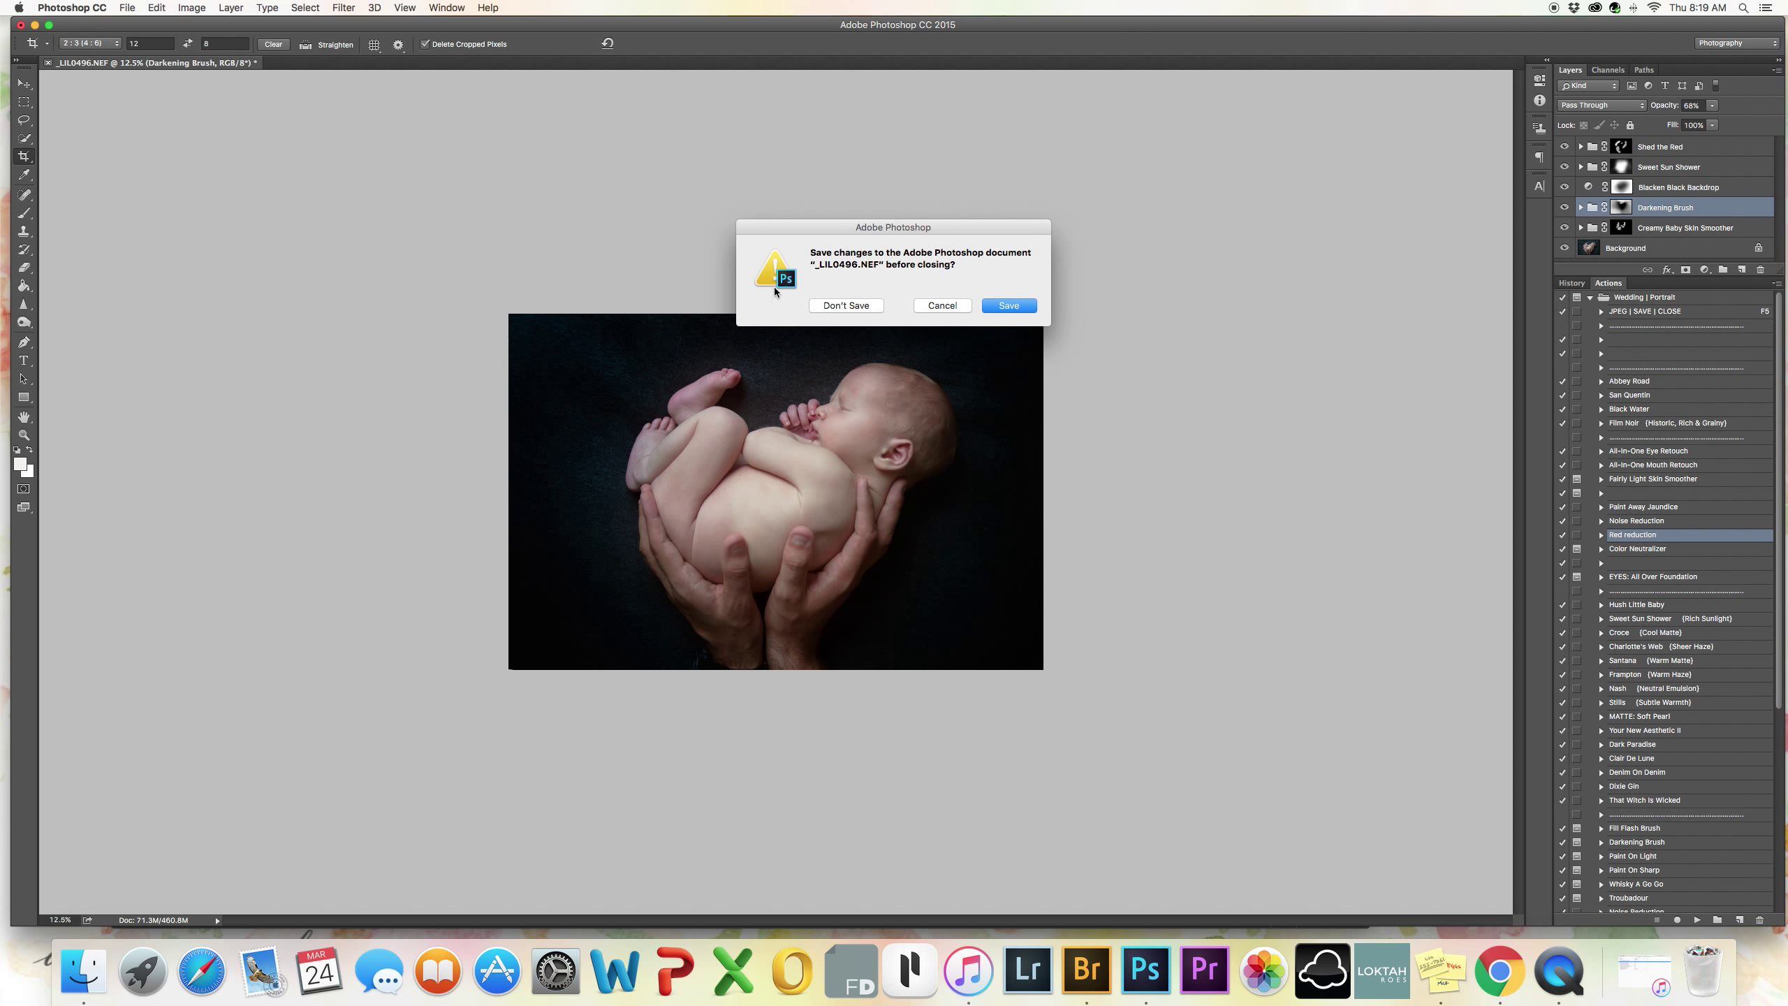
pyautogui.click(873, 310)
# Go through the retouching tools in turn: the Spot Healing Brush, the Clone Stamp with its tool variants, and the Crop tool.
pyautogui.click(24, 196)
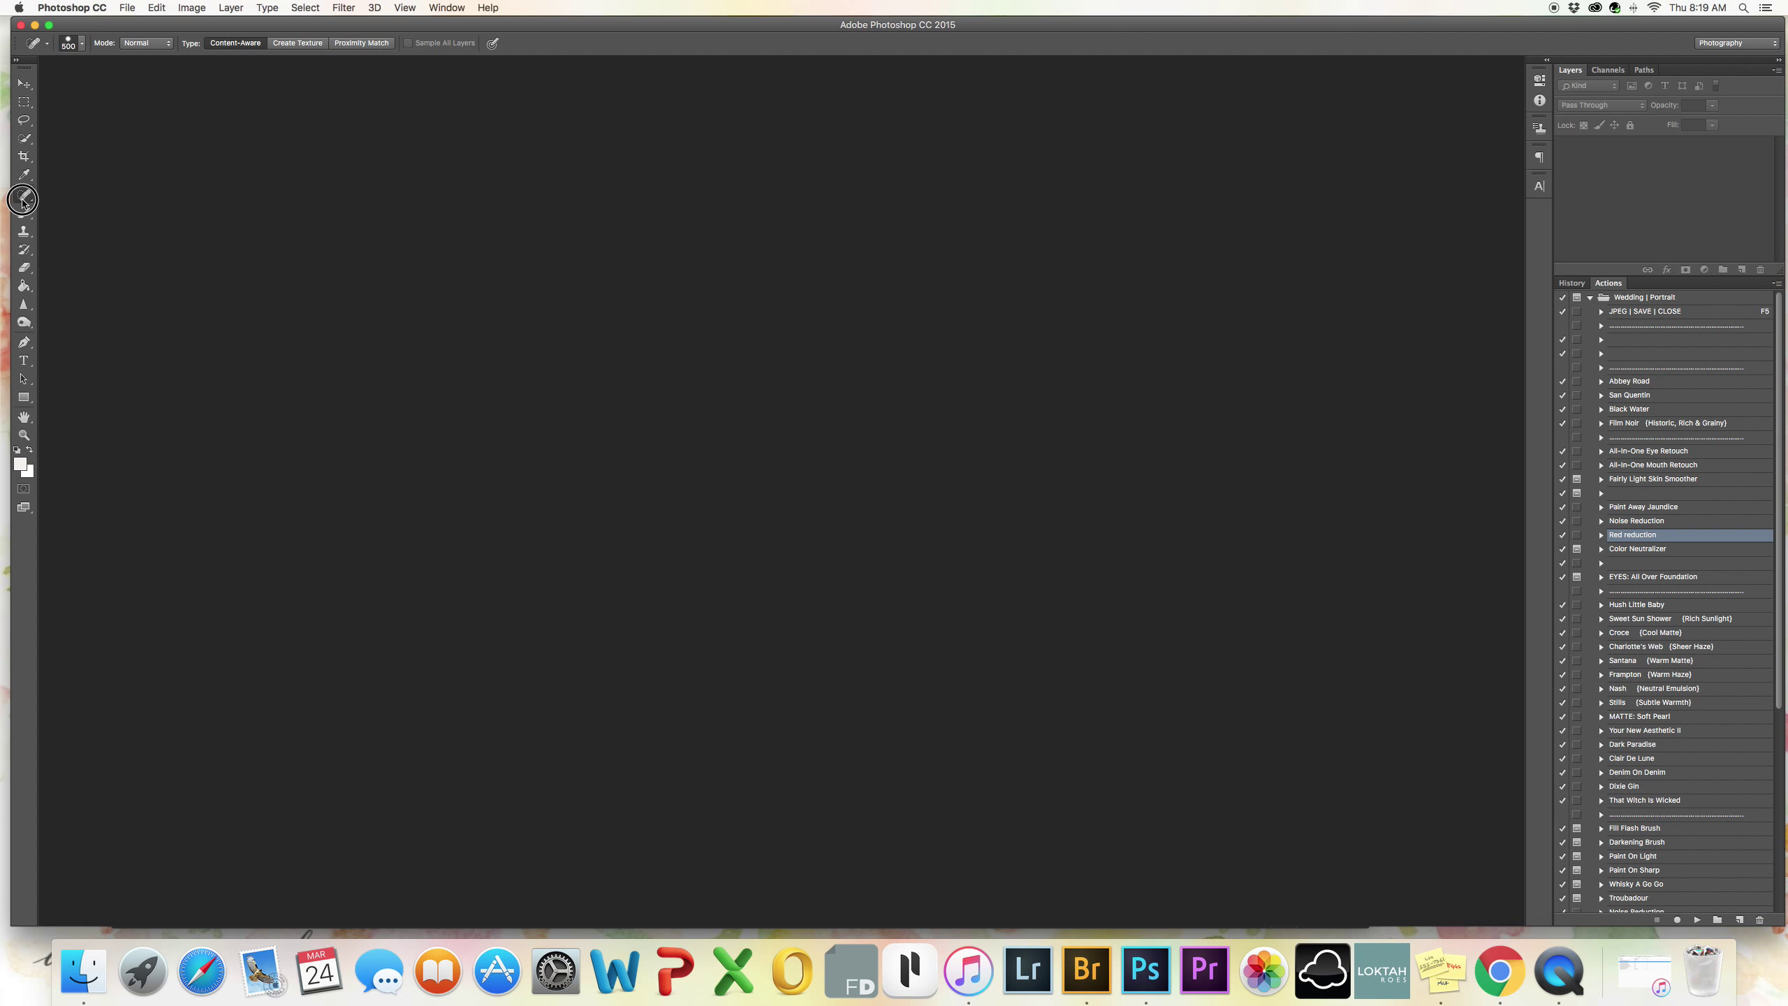
pyautogui.click(23, 230)
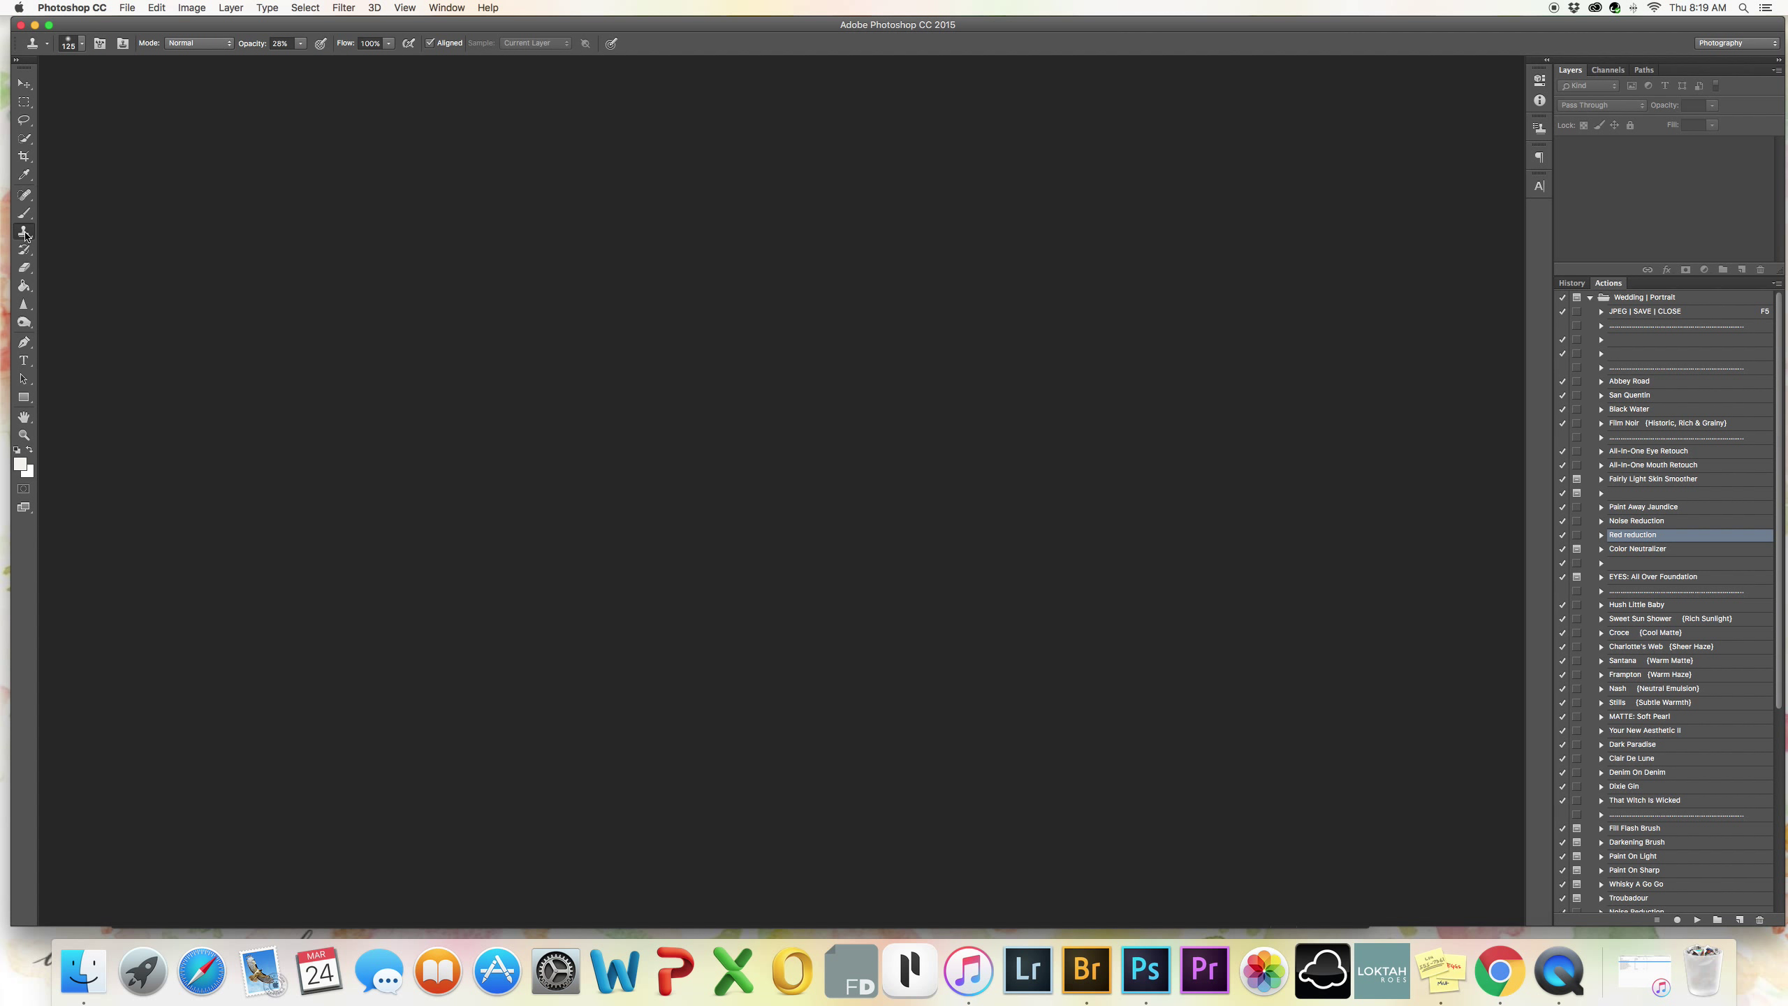
pyautogui.click(24, 233)
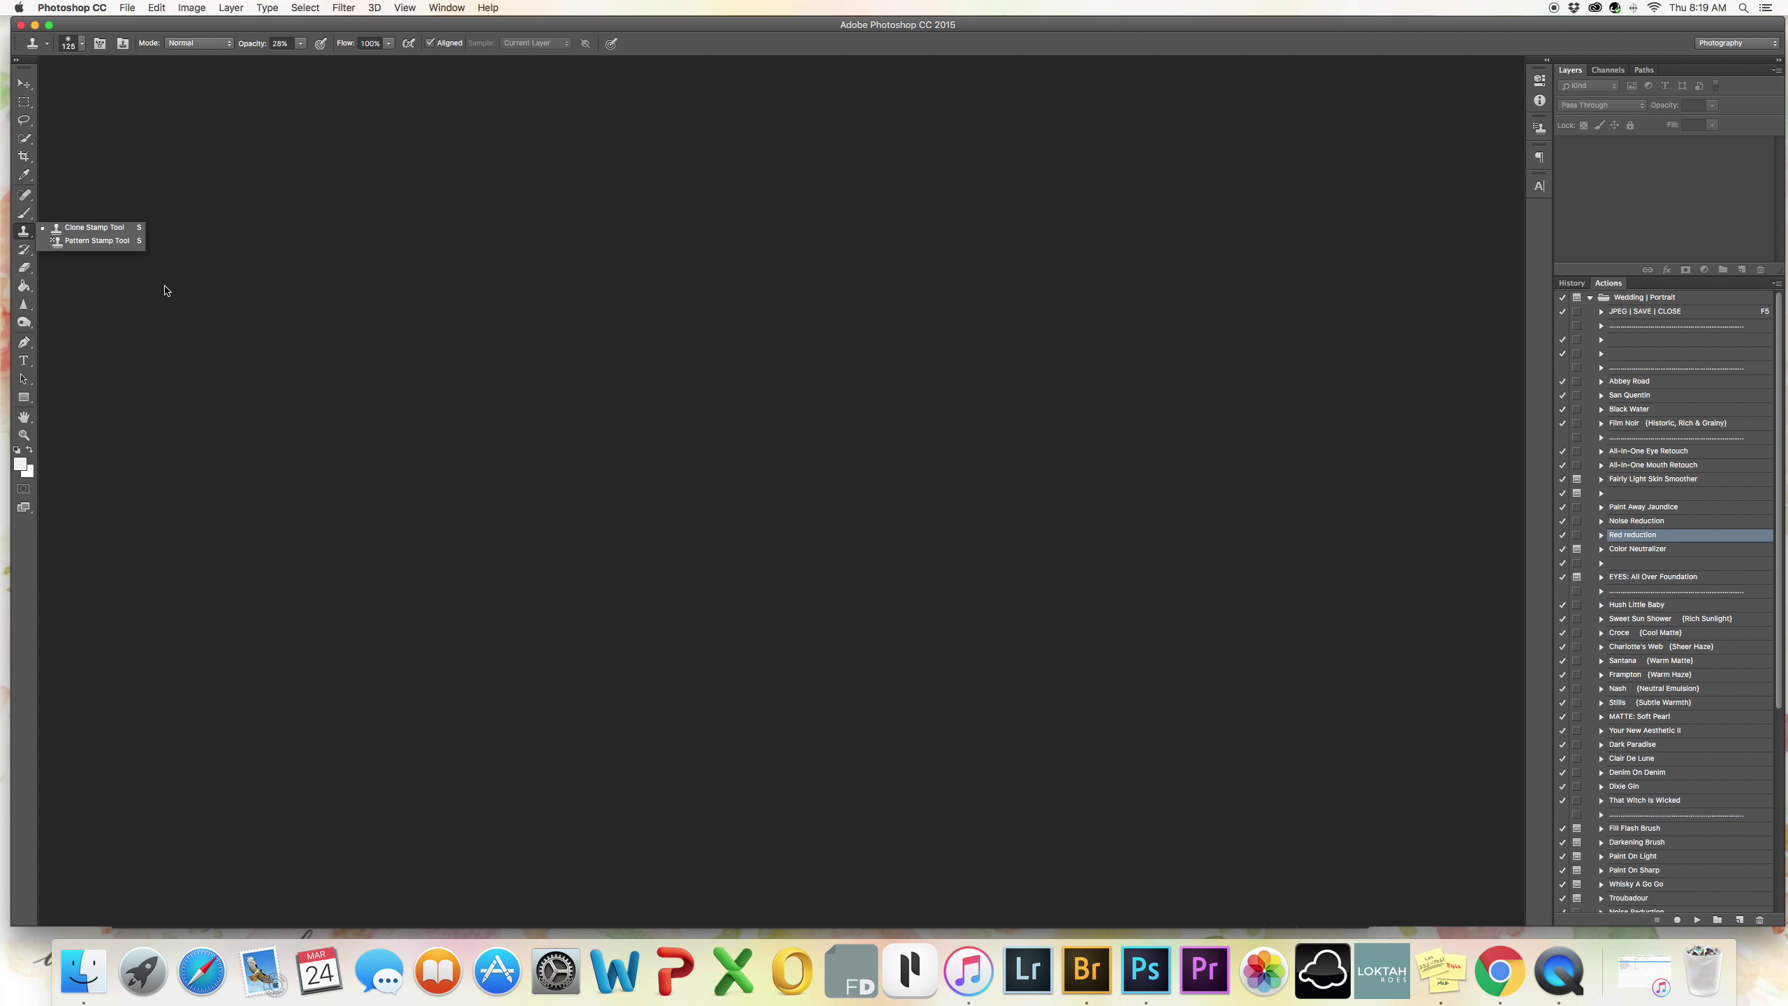
pyautogui.click(82, 320)
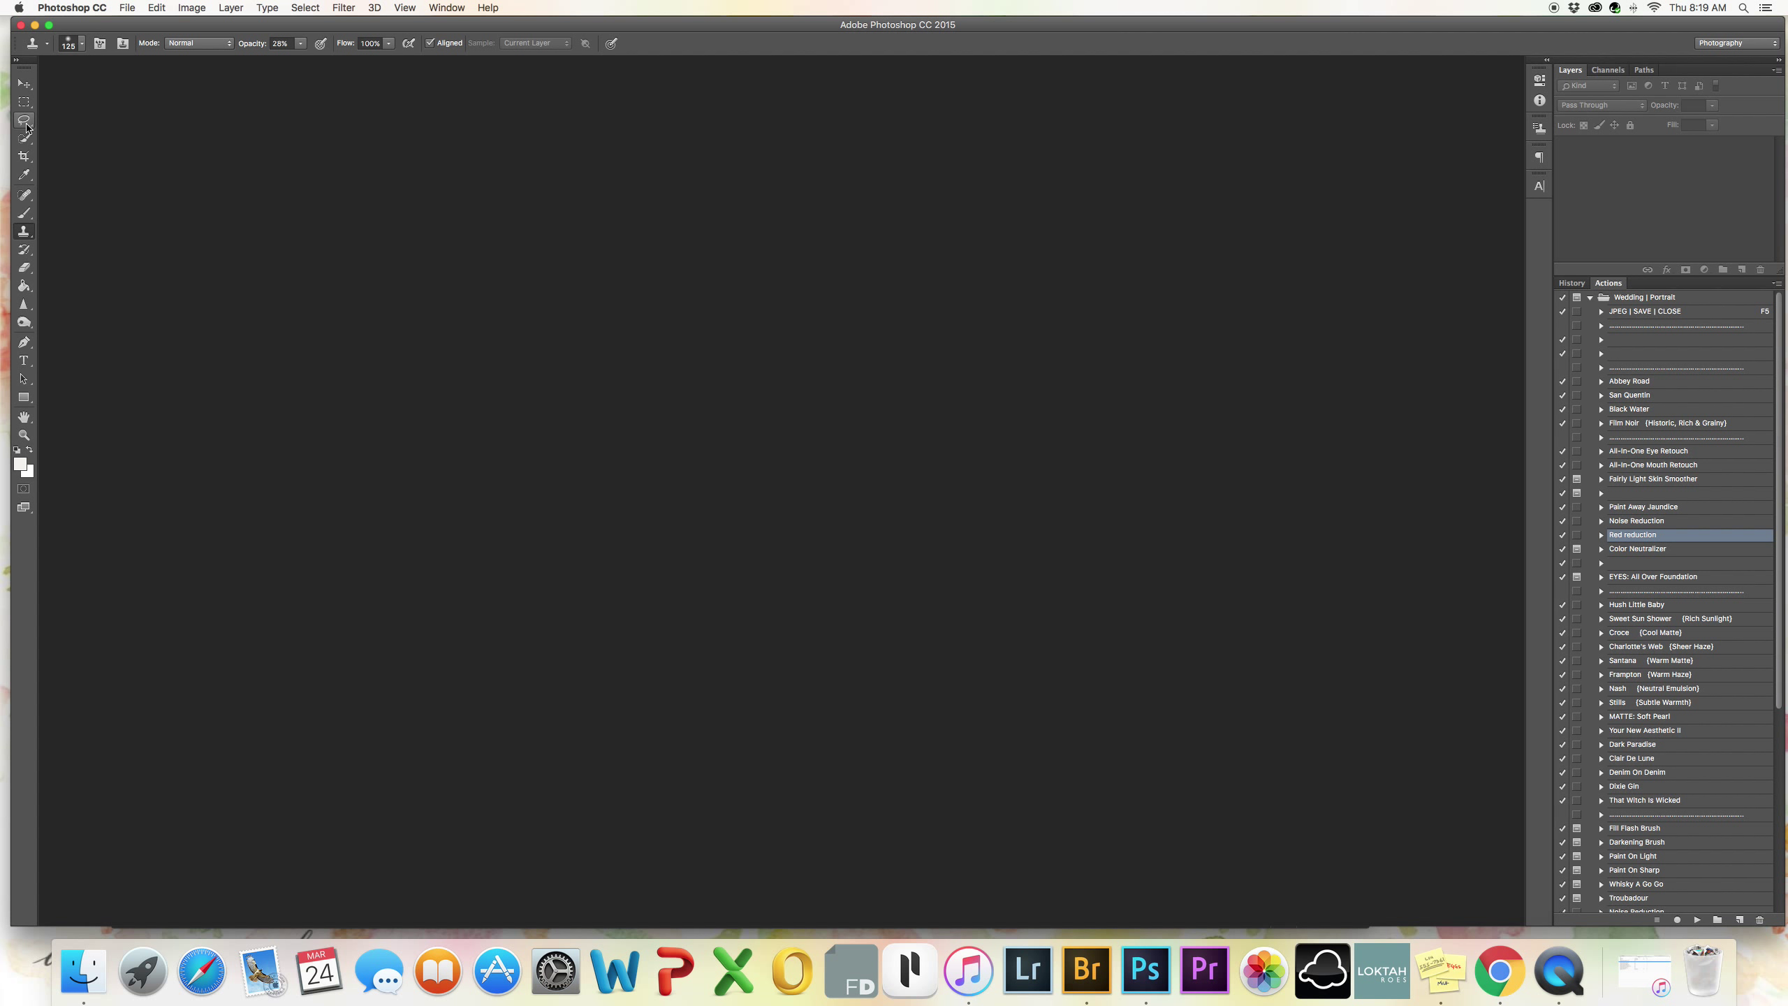
pyautogui.click(24, 157)
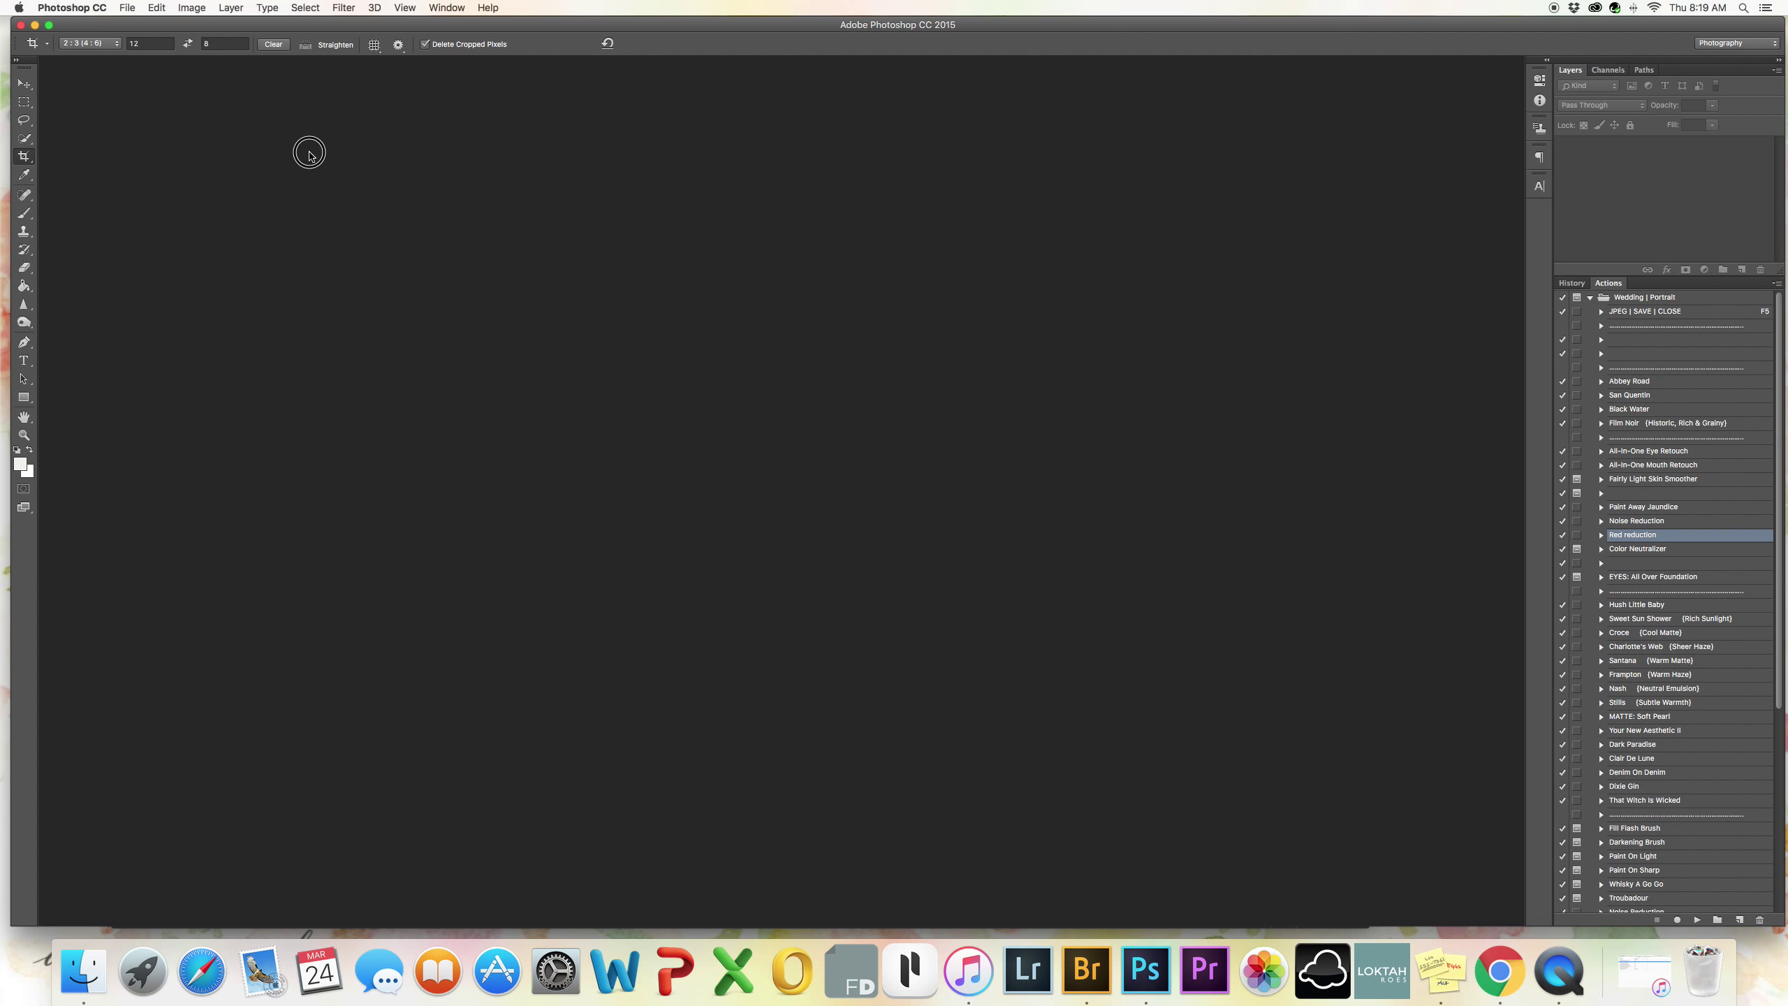